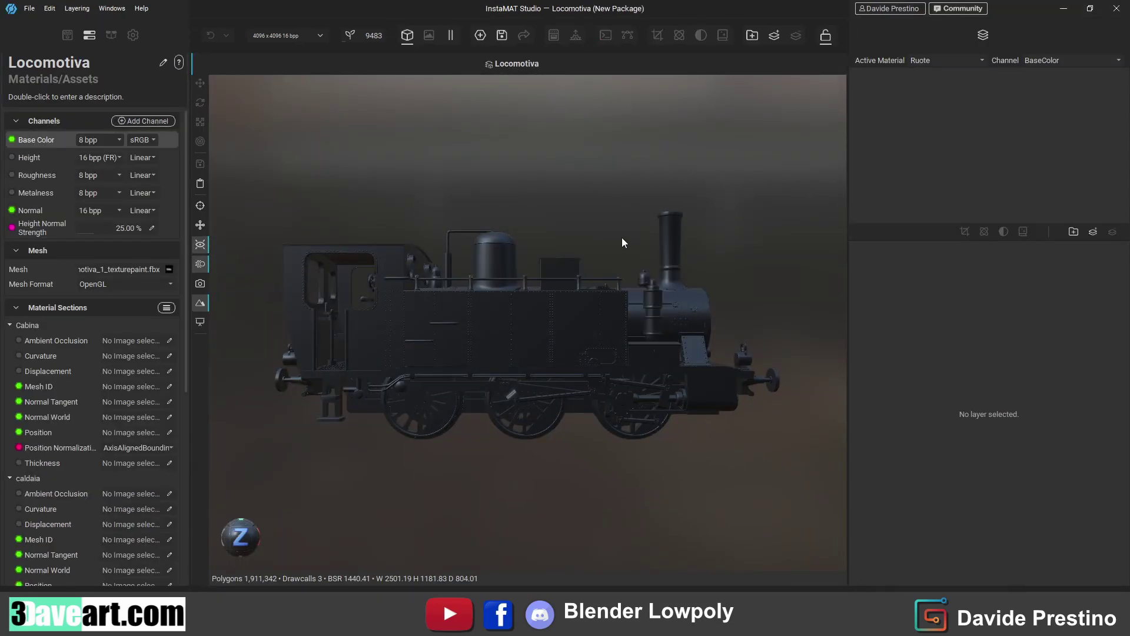
# - Bake the locomotive's mesh maps at 4096 resolution, then close the Mesh Baking dialog
pyautogui.moveTo(579, 247)
pyautogui.mouseDown(button='middle')
pyautogui.moveTo(603, 238)
pyautogui.moveTo(433, 235)
pyautogui.moveTo(358, 260)
pyautogui.moveTo(478, 250)
pyautogui.mouseUp(button='middle')
pyautogui.click(167, 309)
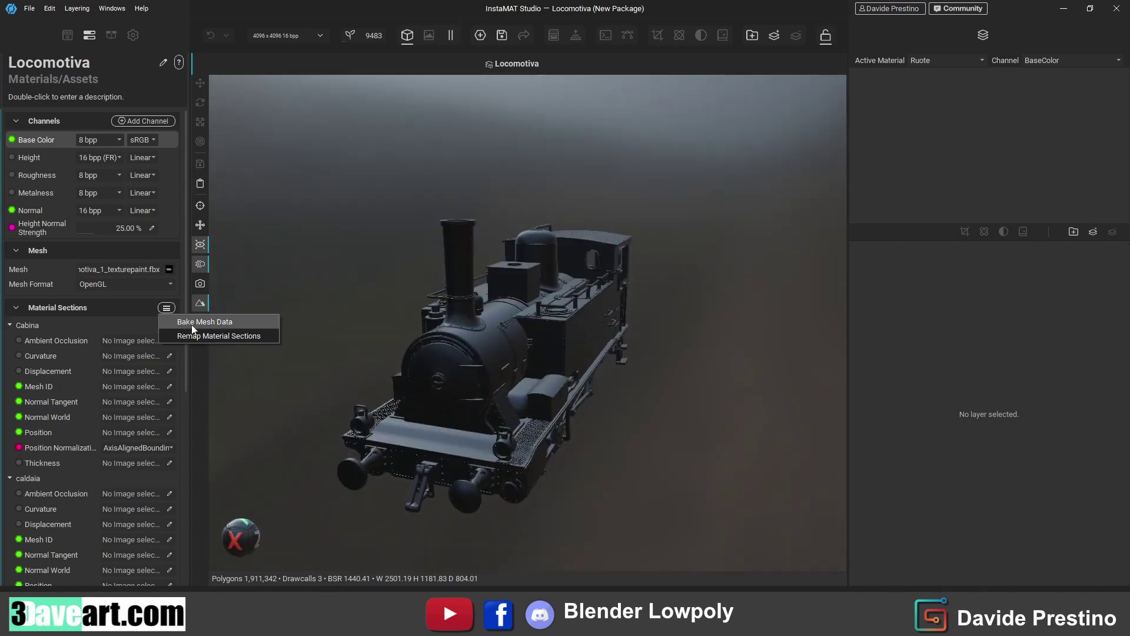
pyautogui.click(212, 319)
pyautogui.click(448, 181)
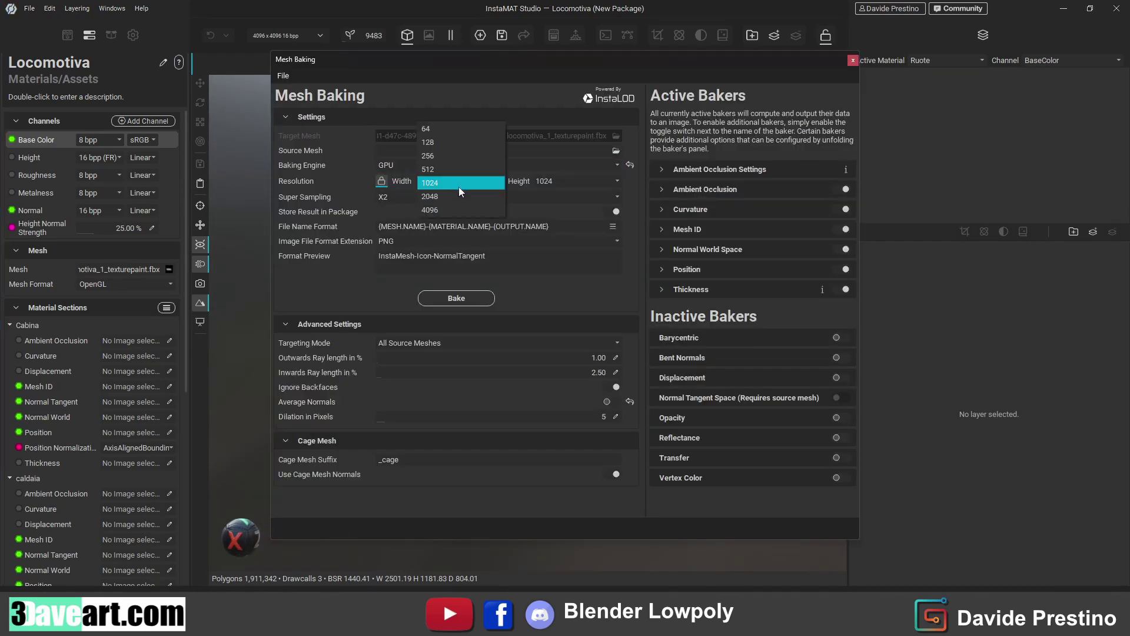
pyautogui.click(454, 129)
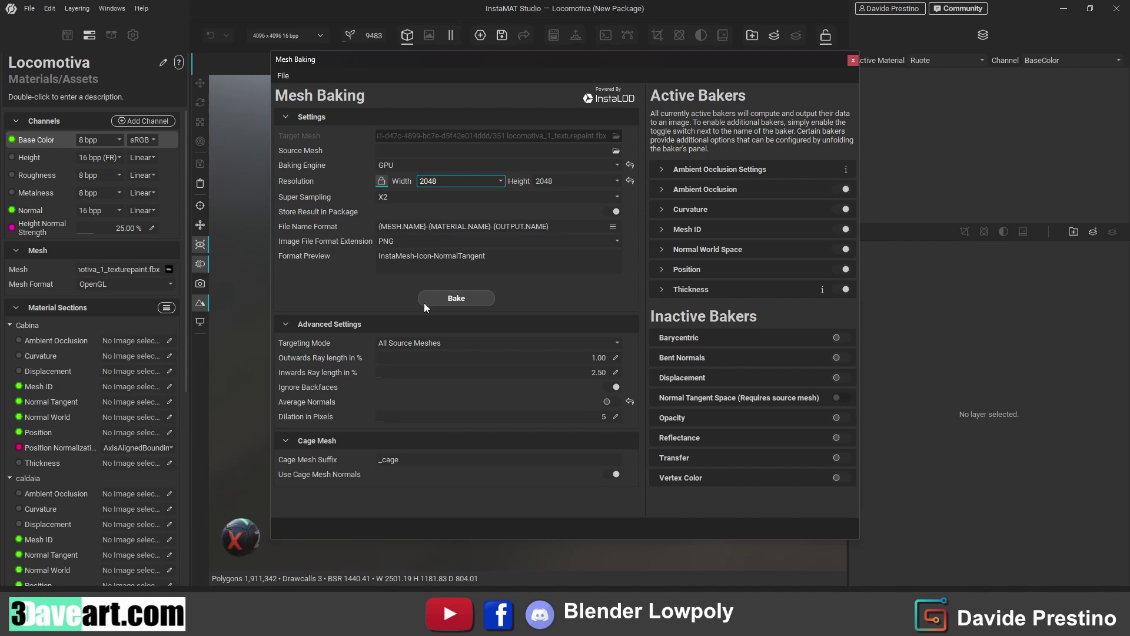
pyautogui.click(447, 181)
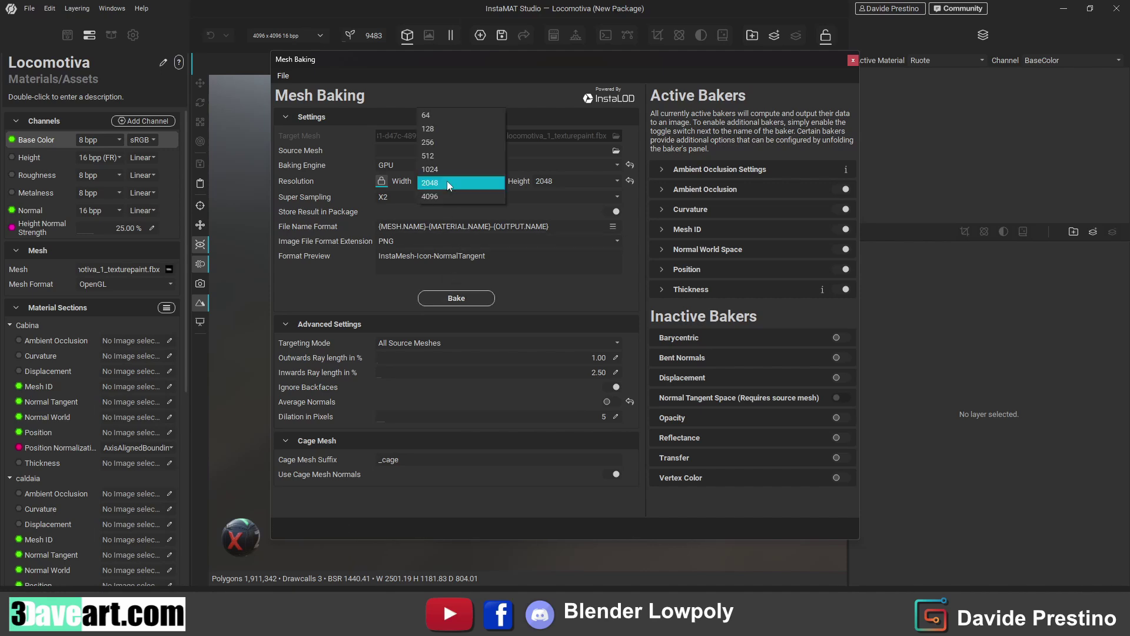
pyautogui.write('4096')
pyautogui.click(451, 301)
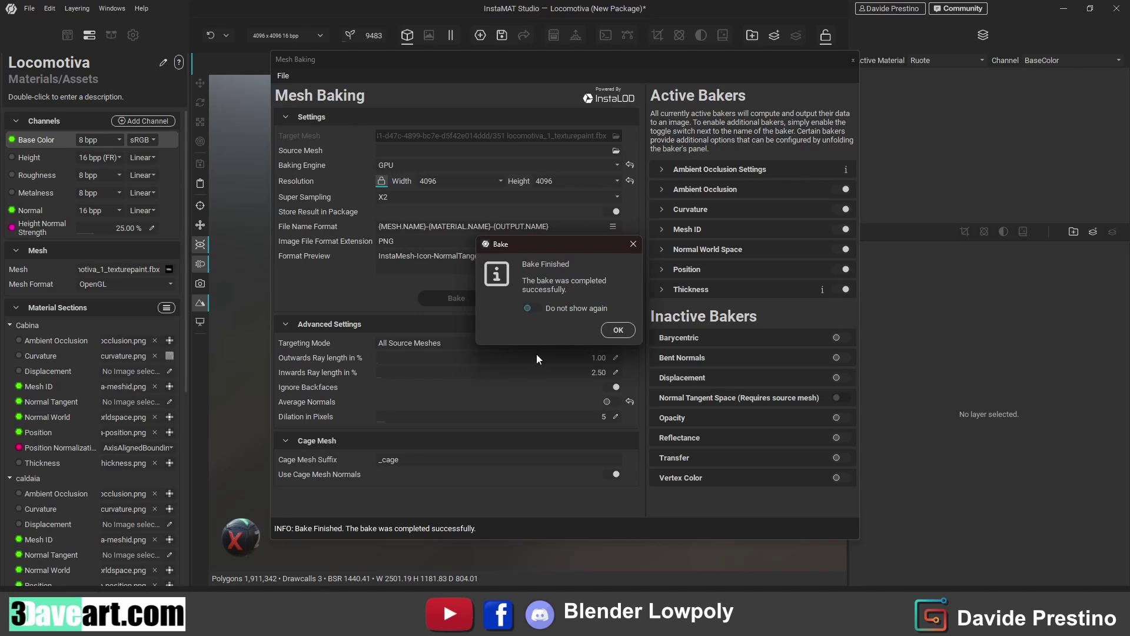
pyautogui.click(615, 328)
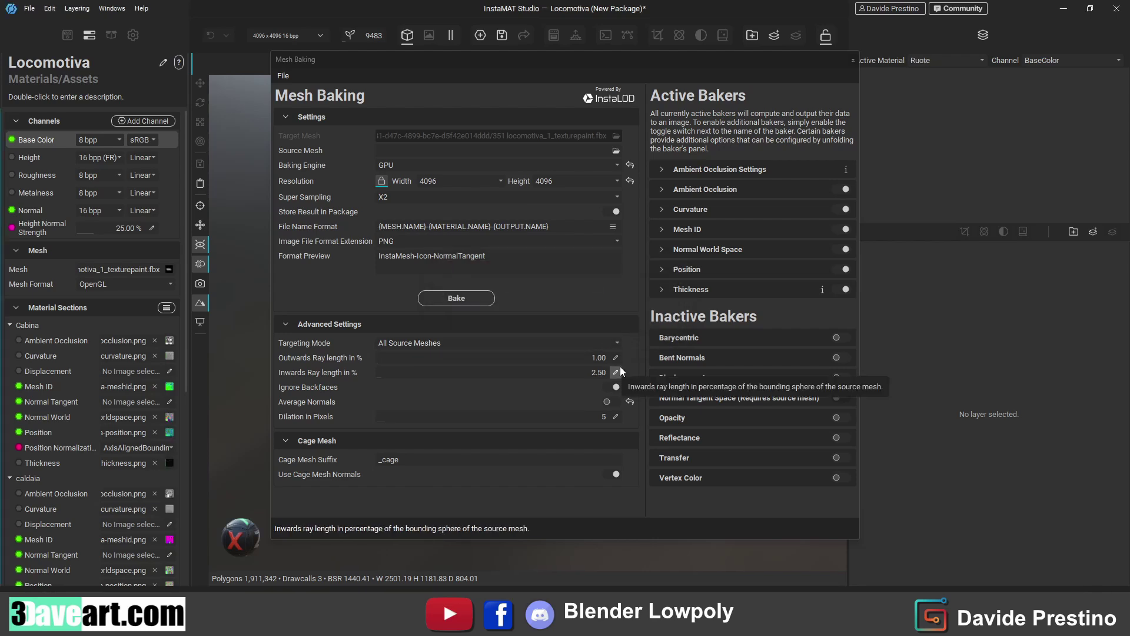
pyautogui.click(853, 60)
# - Make caldaia active and add Glossy Paint Metallic Gray from Materials > Surface > Painted
pyautogui.moveTo(613, 345); pyautogui.dragTo(938, 164)
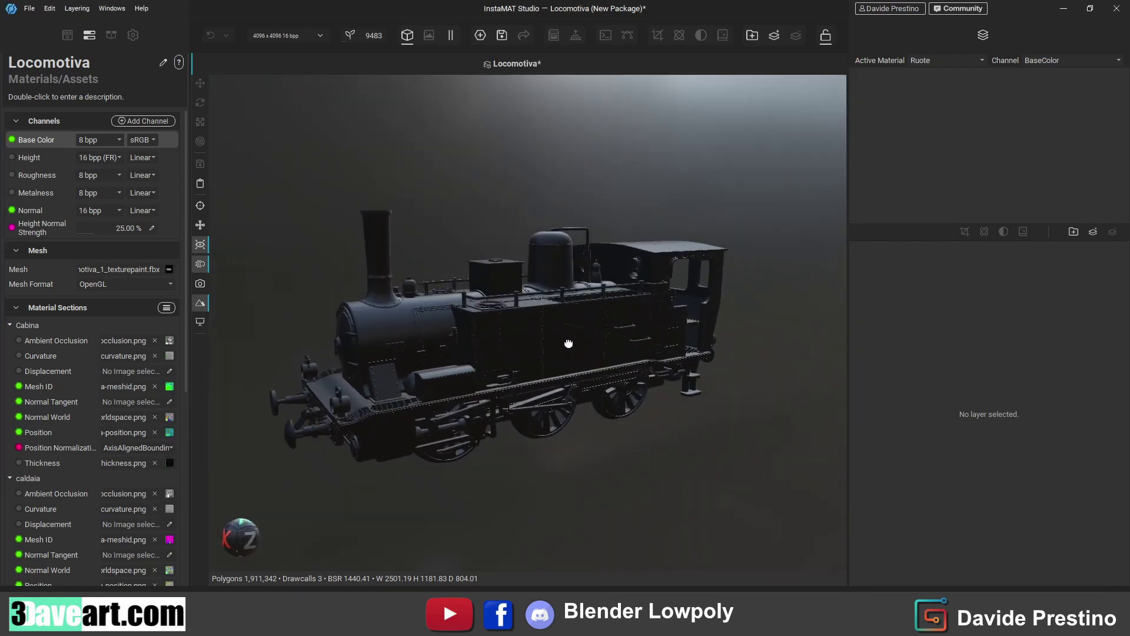
pyautogui.click(954, 59)
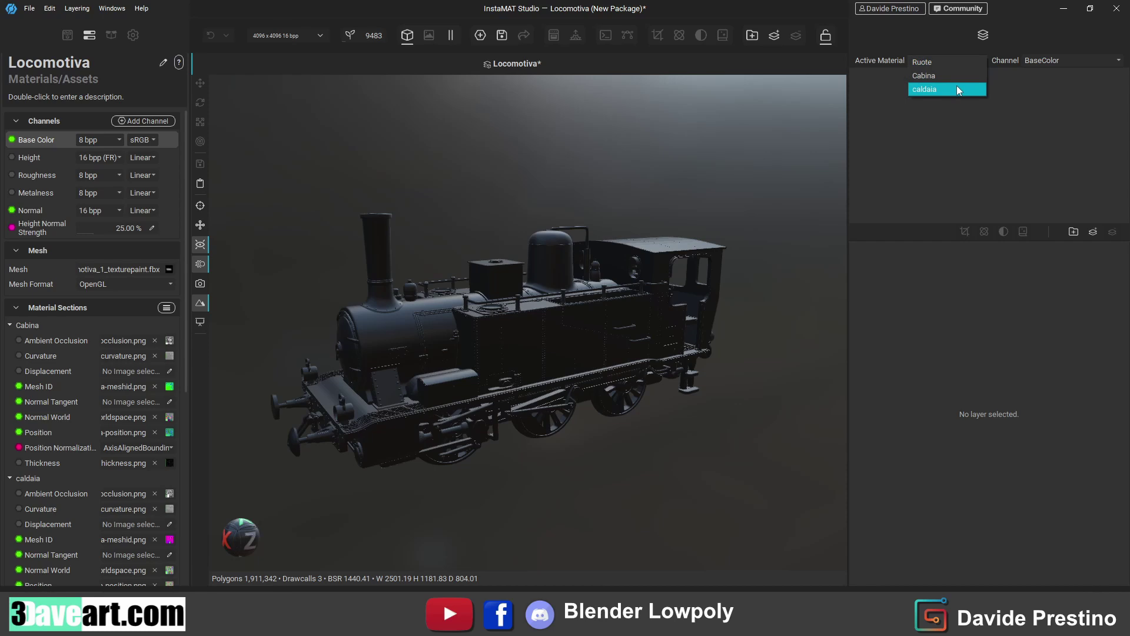
pyautogui.click(956, 89)
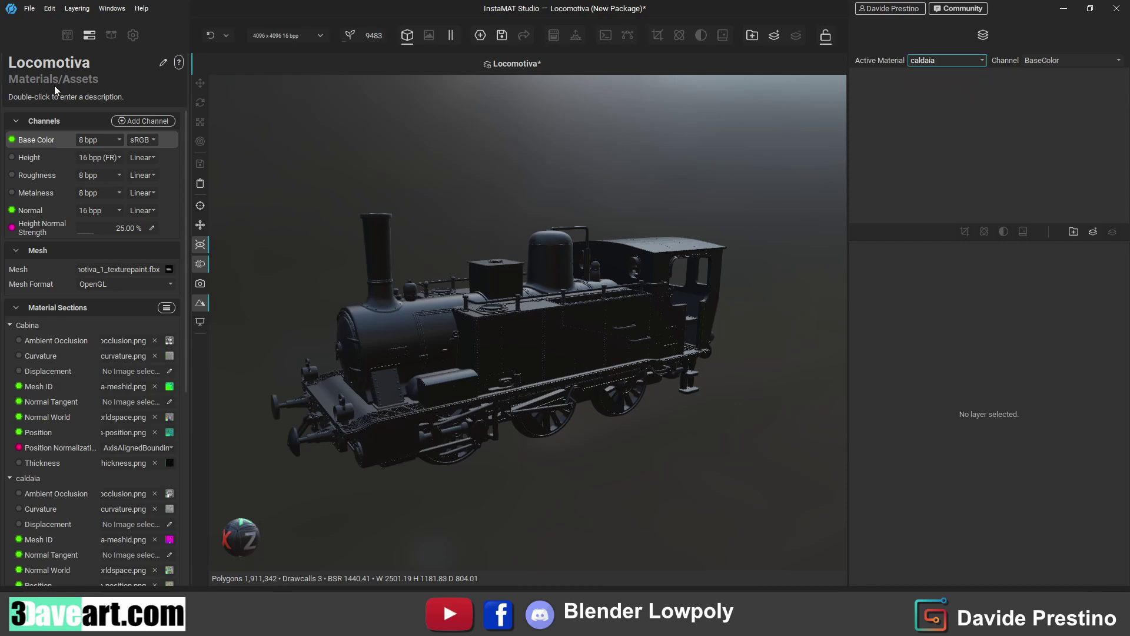
pyautogui.click(62, 35)
pyautogui.click(7, 235)
pyautogui.scroll(-3, 116, 247)
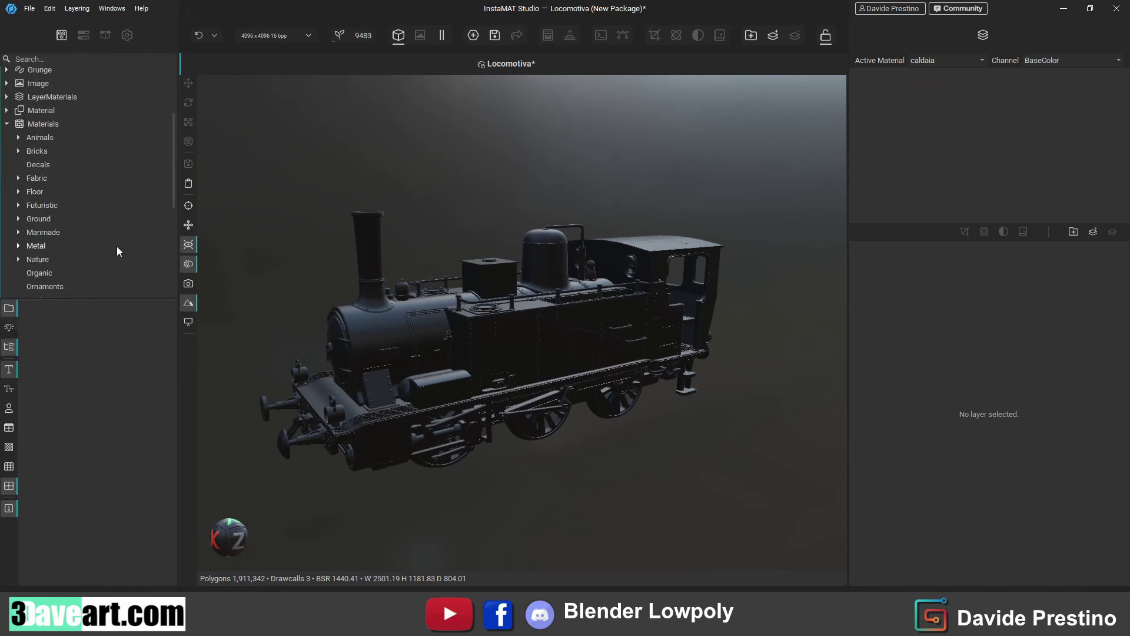
pyautogui.scroll(-3, 117, 247)
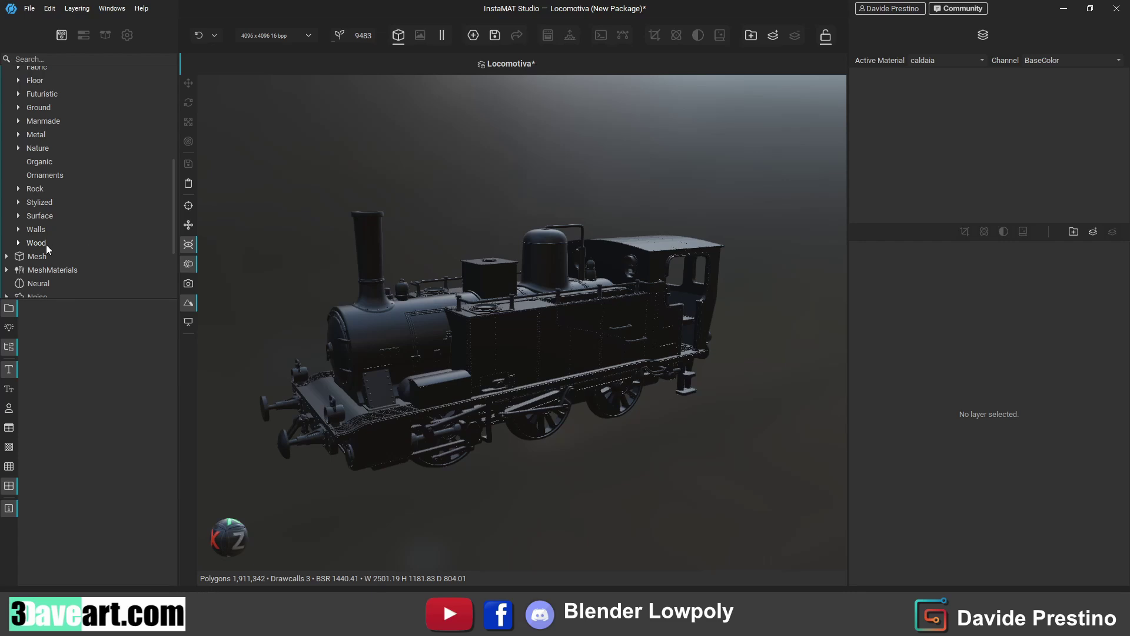
pyautogui.click(18, 215)
pyautogui.click(50, 229)
pyautogui.moveTo(120, 328); pyautogui.dragTo(896, 189)
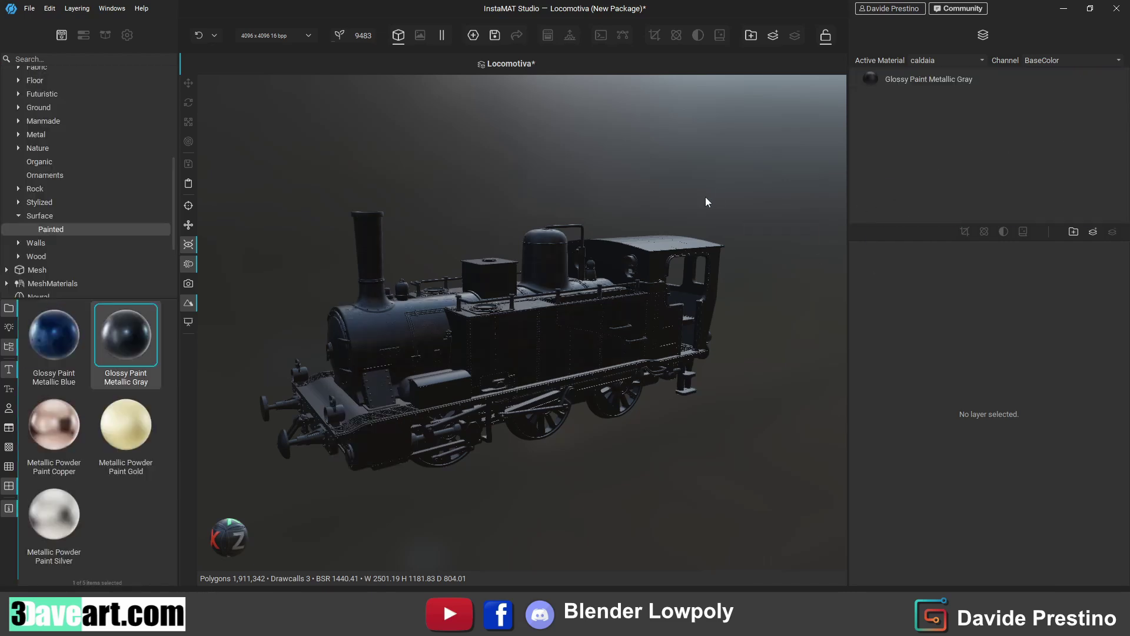
# - Inspect the painted boiler up close, then select the new paint layer
pyautogui.keyDown('alt'); pyautogui.moveTo(705, 197); pyautogui.dragTo(746, 232); pyautogui.keyUp('alt')
pyautogui.scroll(5, 373, 378)
pyautogui.scroll(3, 465, 336)
pyautogui.moveTo(465, 336)
pyautogui.keyDown('alt'); pyautogui.mouseDown()
pyautogui.moveTo(571, 318)
pyautogui.moveTo(454, 330)
pyautogui.mouseUp(); pyautogui.keyUp('alt')
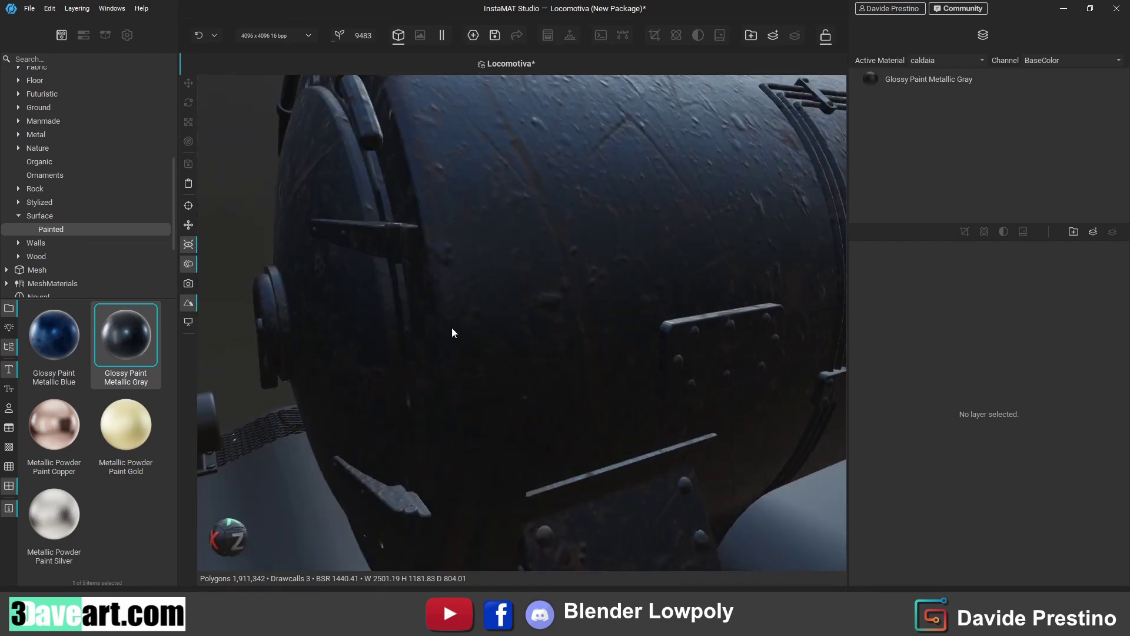
pyautogui.scroll(-5, 454, 330)
pyautogui.moveTo(553, 333)
pyautogui.keyDown('alt'); pyautogui.mouseDown()
pyautogui.moveTo(524, 318)
pyautogui.moveTo(536, 305)
pyautogui.mouseUp(); pyautogui.keyUp('alt')
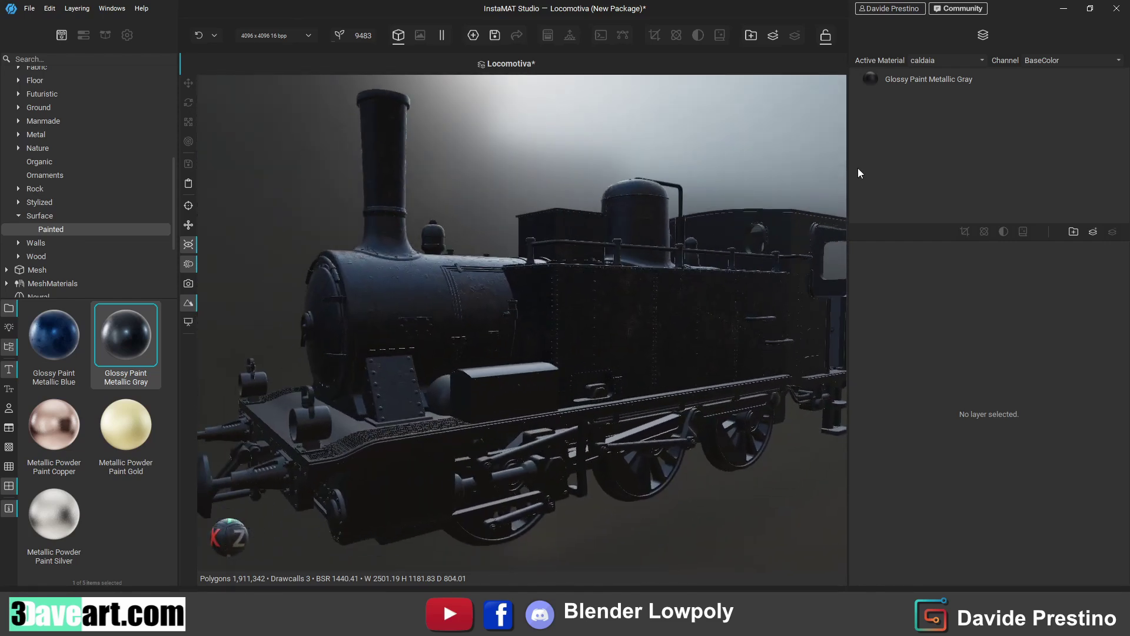
pyautogui.click(870, 79)
# - Make Cabina active, add Glossy Paint Metallic Gray to it and select the new layer
pyautogui.click(1082, 490)
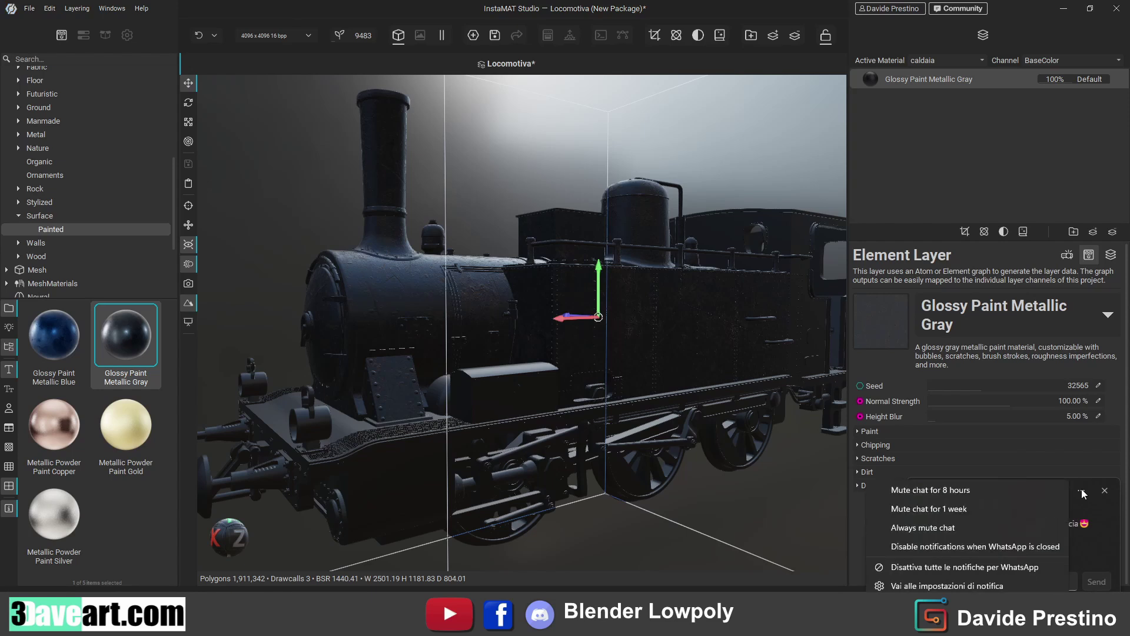
pyautogui.moveTo(564, 335)
pyautogui.keyDown('alt'); pyautogui.mouseDown()
pyautogui.moveTo(656, 277)
pyautogui.moveTo(746, 285)
pyautogui.mouseUp(); pyautogui.keyUp('alt')
pyautogui.moveTo(679, 301)
pyautogui.keyDown('alt'); pyautogui.mouseDown()
pyautogui.moveTo(538, 361)
pyautogui.moveTo(550, 366)
pyautogui.moveTo(421, 338)
pyautogui.moveTo(611, 355)
pyautogui.moveTo(465, 347)
pyautogui.moveTo(648, 236)
pyautogui.moveTo(760, 144)
pyautogui.mouseUp(); pyautogui.keyUp('alt')
pyautogui.click(946, 60)
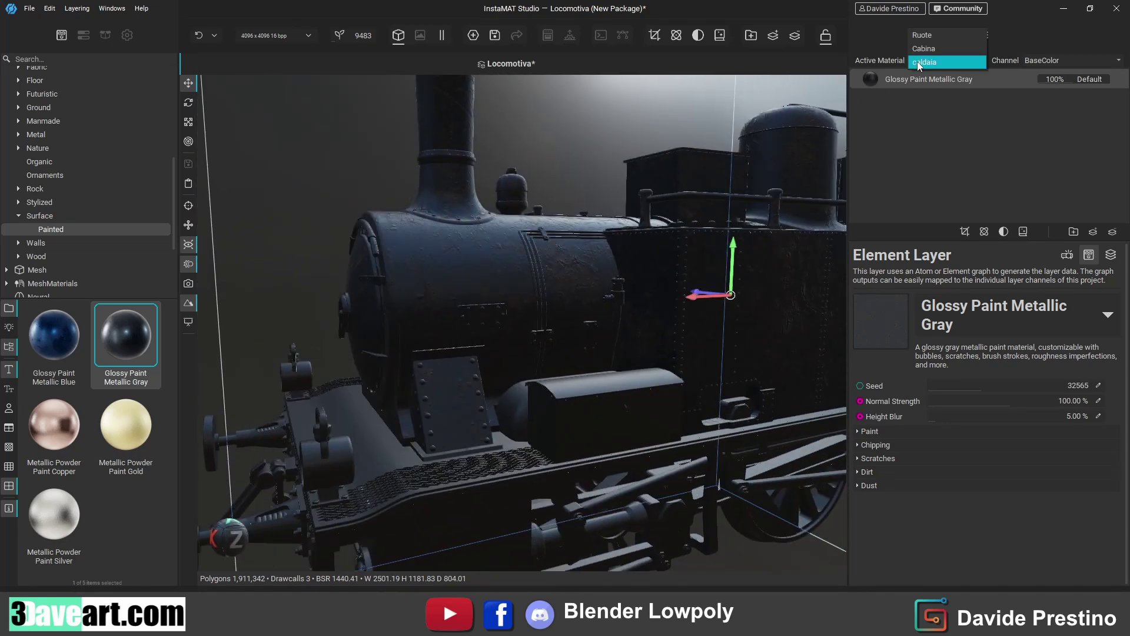
pyautogui.click(933, 47)
pyautogui.moveTo(126, 336)
pyautogui.mouseDown()
pyautogui.moveTo(895, 152)
pyautogui.moveTo(930, 83)
pyautogui.mouseUp()
pyautogui.moveTo(530, 295)
pyautogui.keyDown('alt'); pyautogui.mouseDown()
pyautogui.moveTo(460, 308)
pyautogui.moveTo(472, 316)
pyautogui.moveTo(389, 309)
pyautogui.moveTo(559, 303)
pyautogui.mouseUp(); pyautogui.keyUp('alt')
pyautogui.click(891, 79)
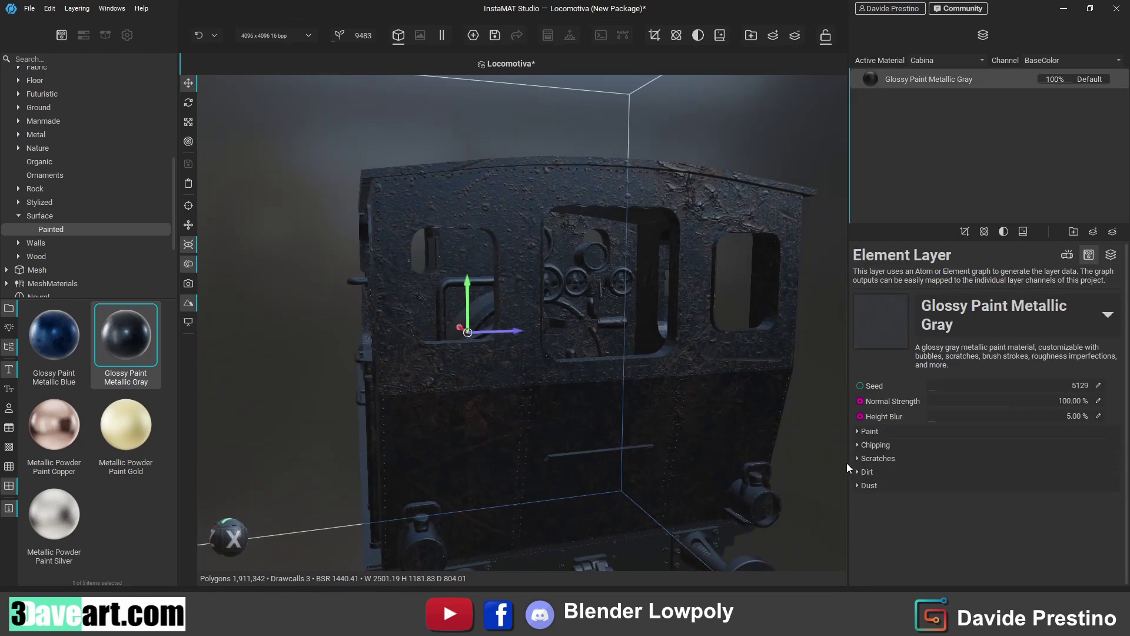
# - Set the paint layer's projection X scale to 6
pyautogui.click(1067, 254)
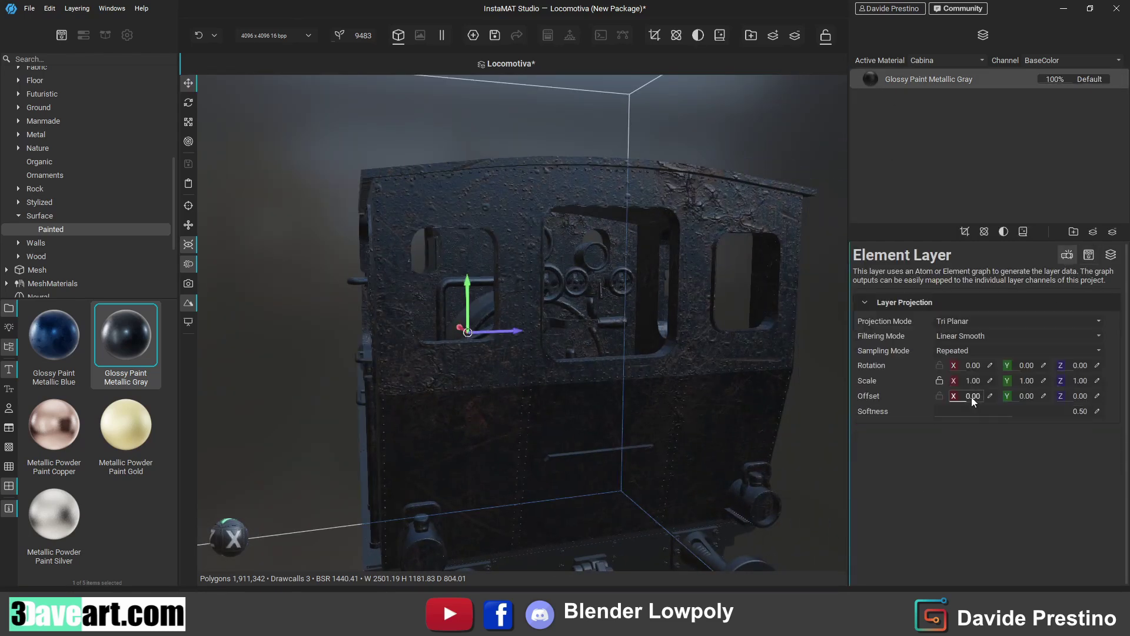
pyautogui.doubleClick(978, 379)
pyautogui.write('6')
pyautogui.press('Return')
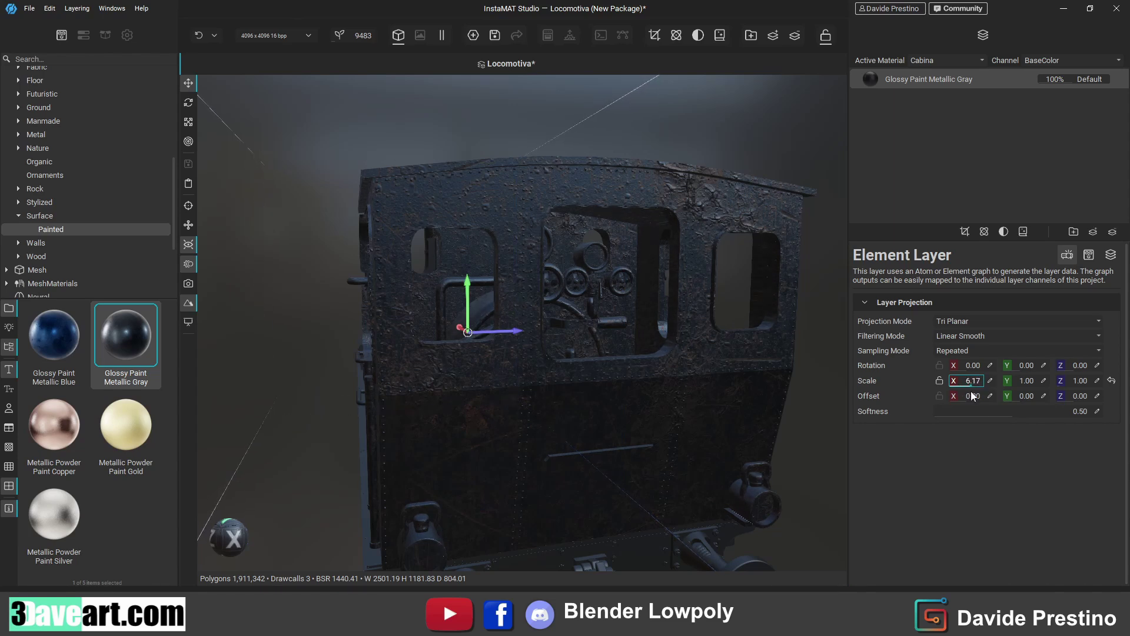
pyautogui.click(1089, 255)
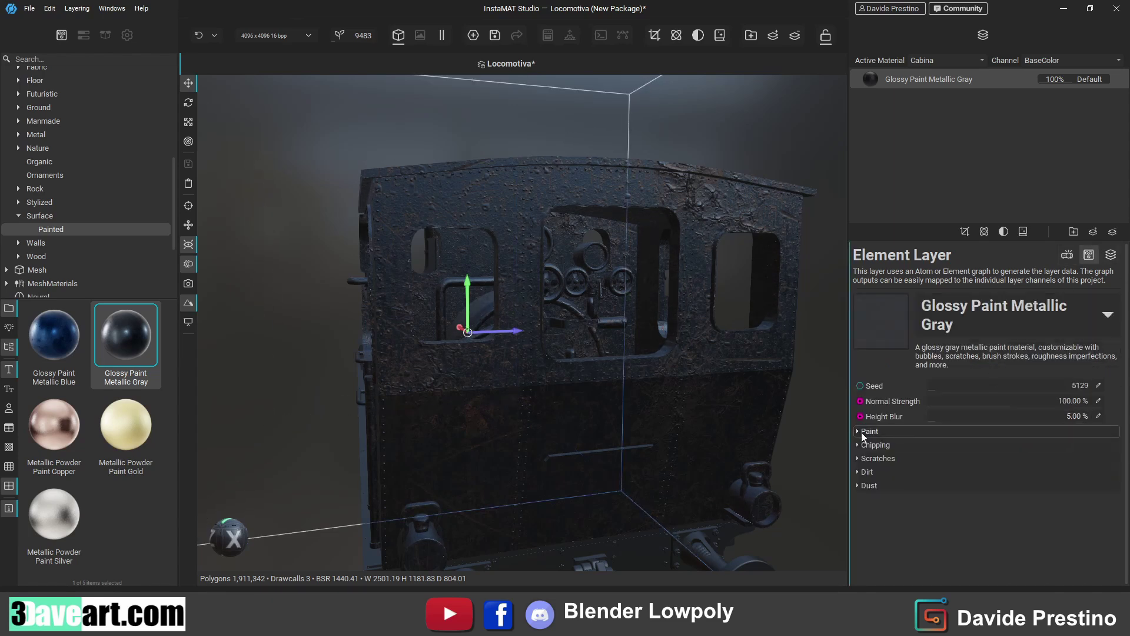
# - Try different scratch density, length variance and distortion values, resetting each to default
pyautogui.click(872, 458)
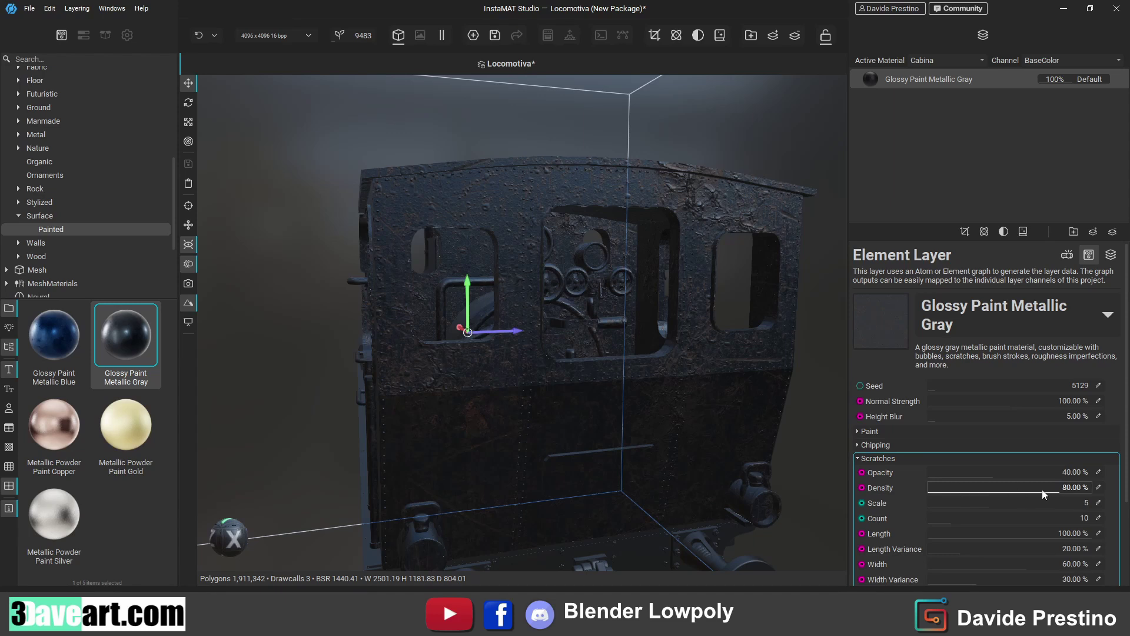
pyautogui.moveTo(1042, 489); pyautogui.dragTo(970, 488)
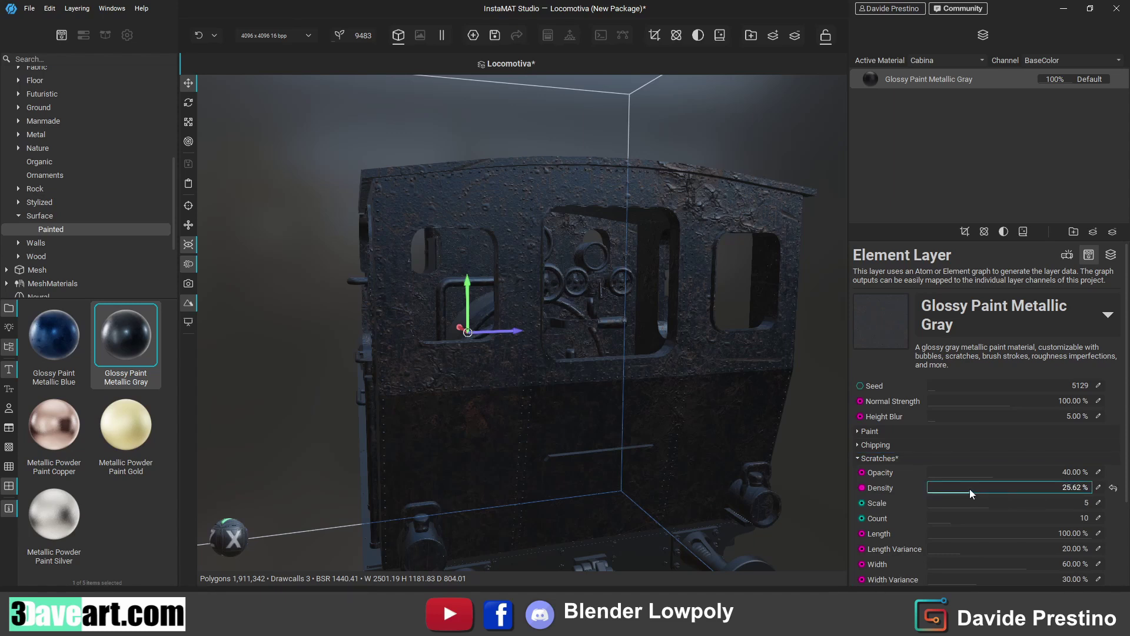
pyautogui.click(1112, 488)
pyautogui.scroll(-1, 990, 539)
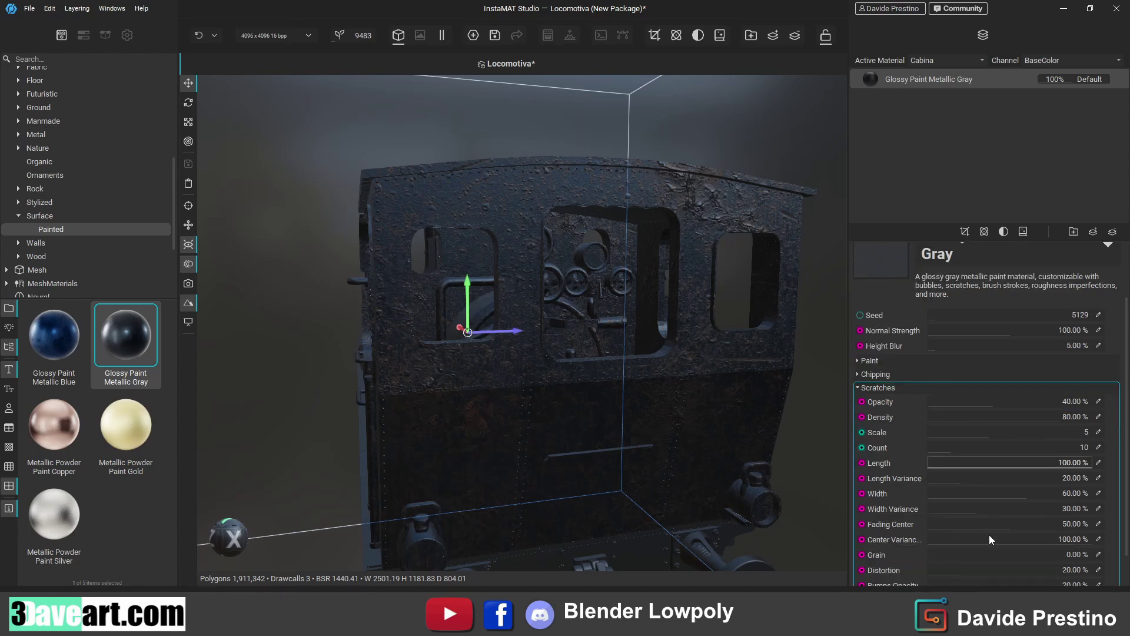
pyautogui.click(1002, 482)
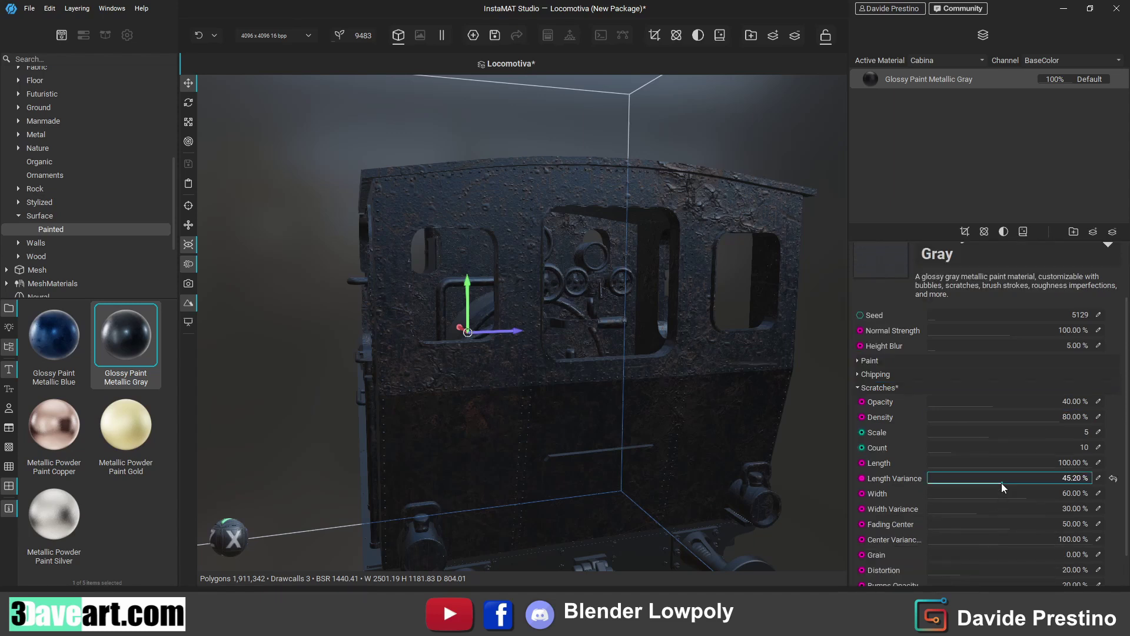
pyautogui.click(1113, 478)
pyautogui.scroll(-1, 897, 539)
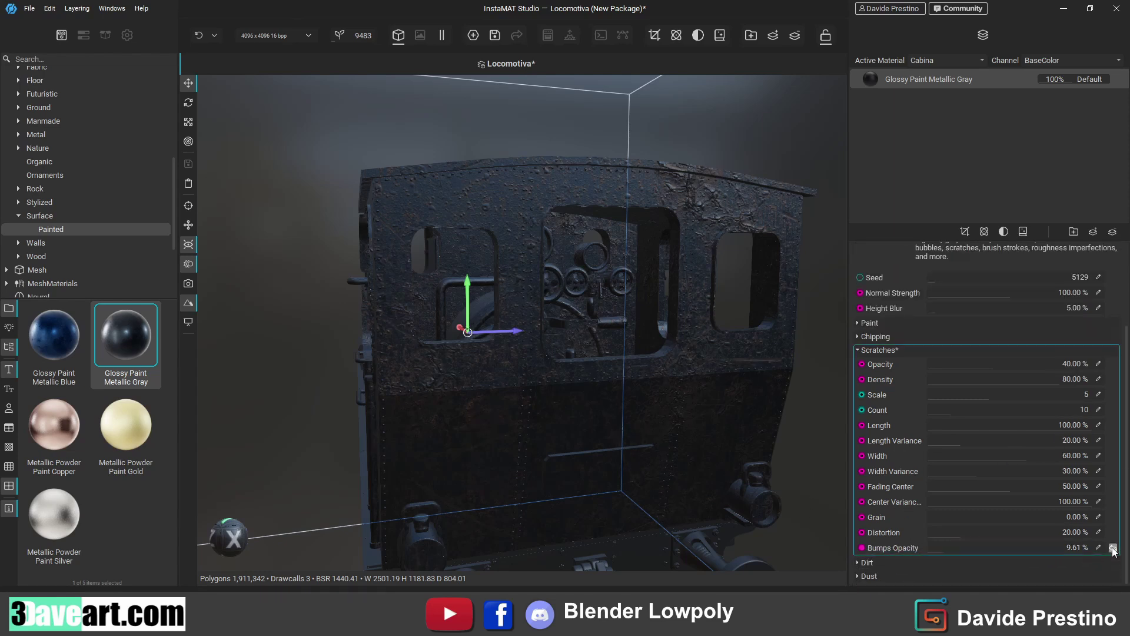
pyautogui.click(946, 537)
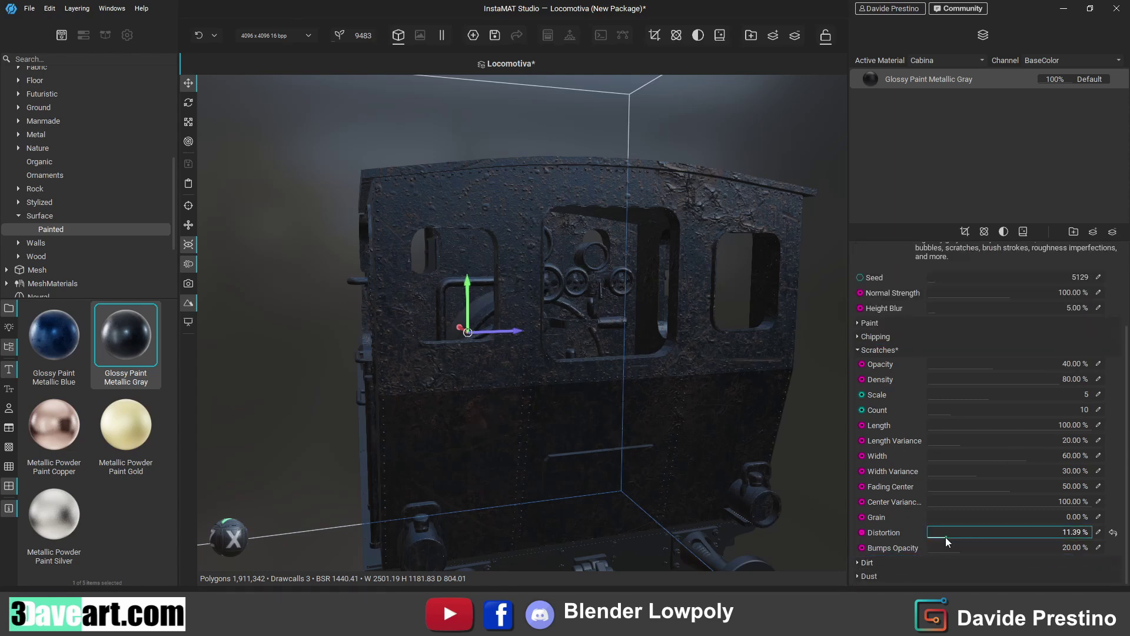
pyautogui.click(1112, 532)
# - Try lower scratch center variance, opacity and density, restoring 100%, 40% and 80%
pyautogui.click(979, 504)
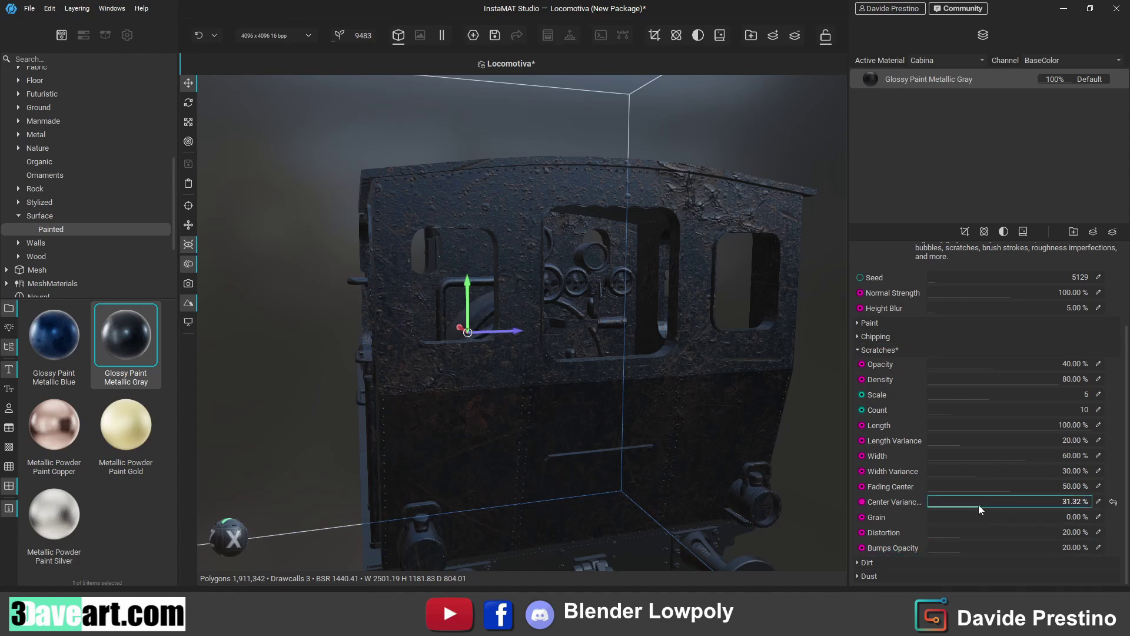
pyautogui.click(1112, 501)
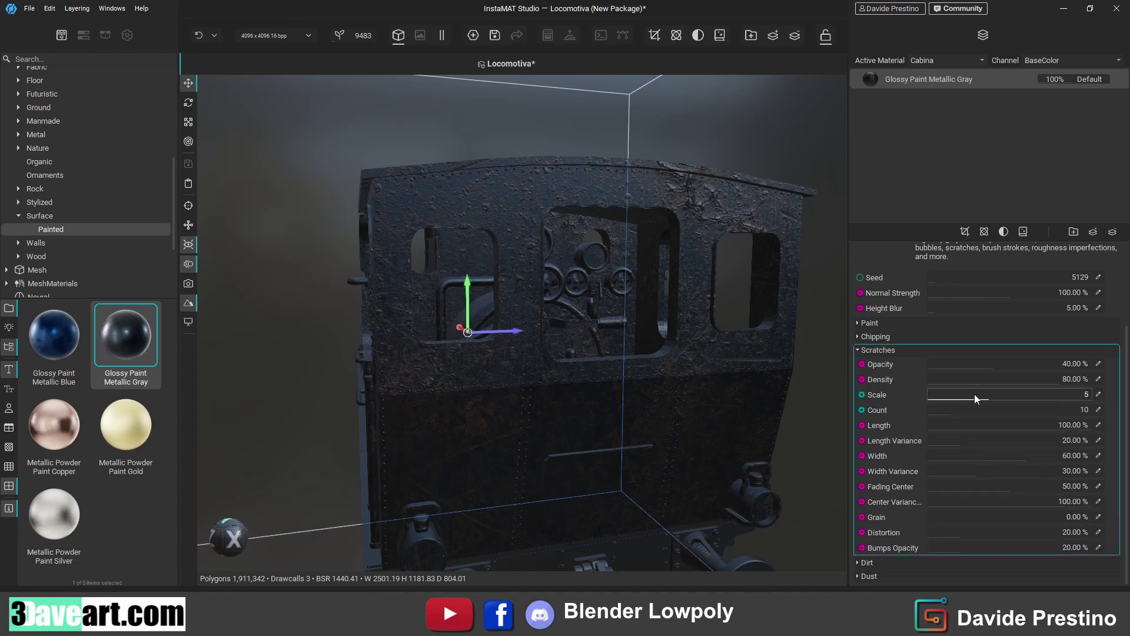
pyautogui.click(964, 365)
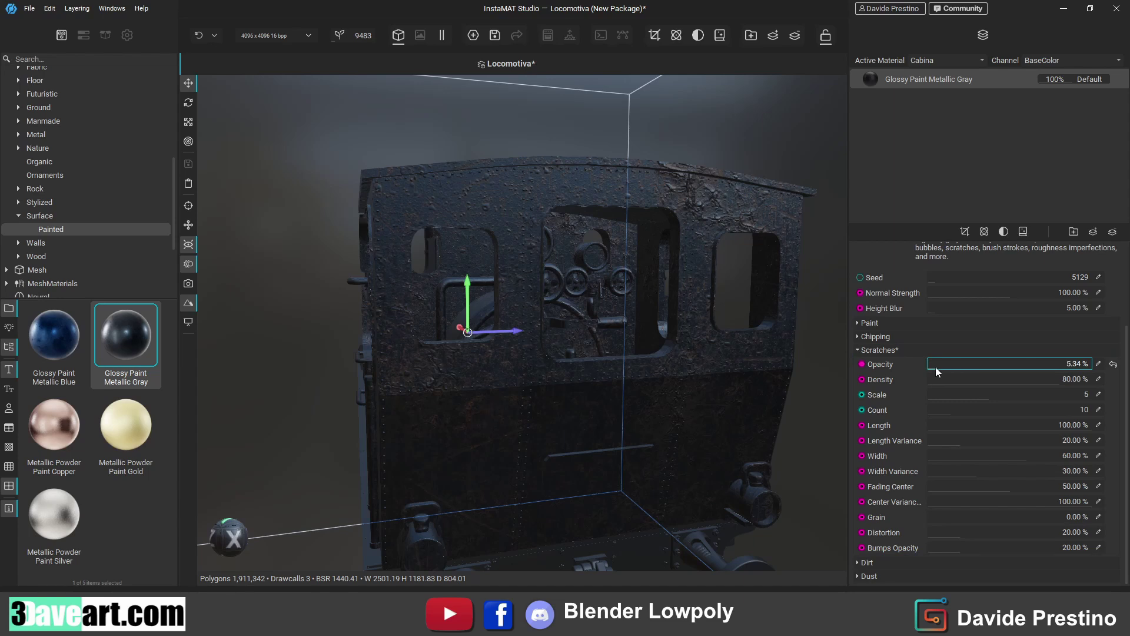
pyautogui.click(1113, 364)
pyautogui.click(967, 381)
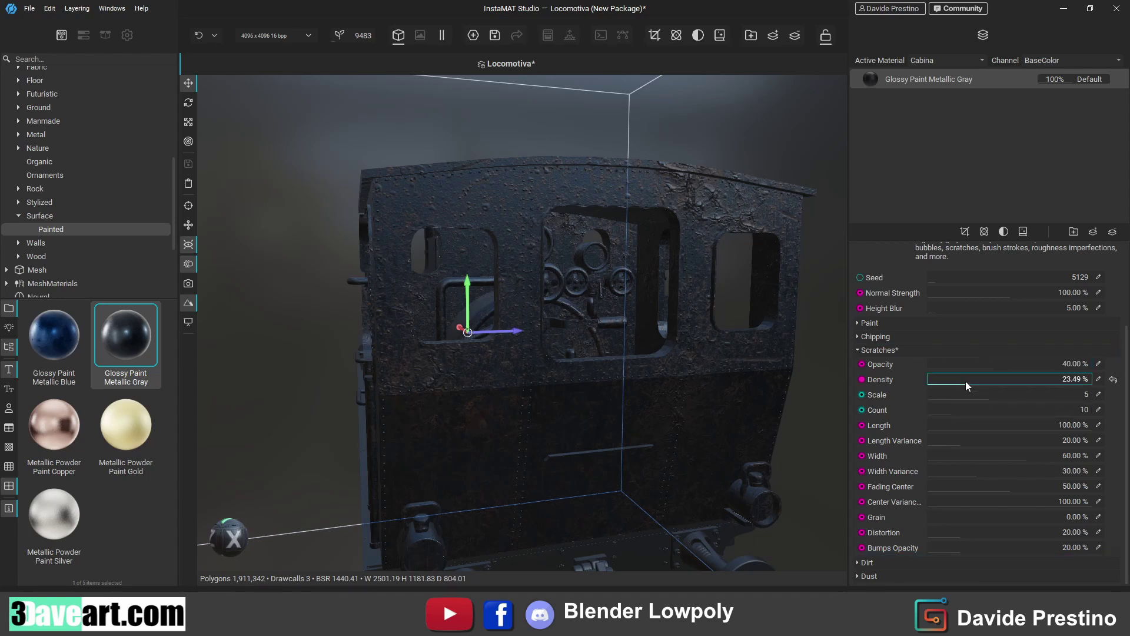
pyautogui.click(1113, 379)
pyautogui.scroll(2, 1001, 343)
# - Set the Cabina paint layer's Normal Strength to 50%
pyautogui.click(953, 367)
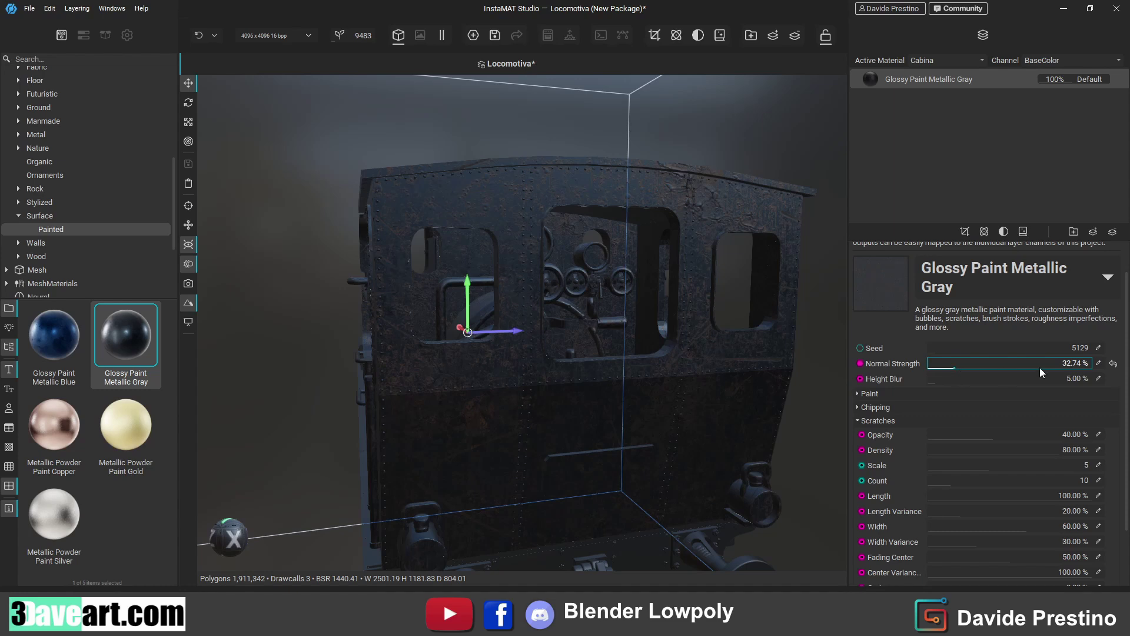
pyautogui.click(1112, 364)
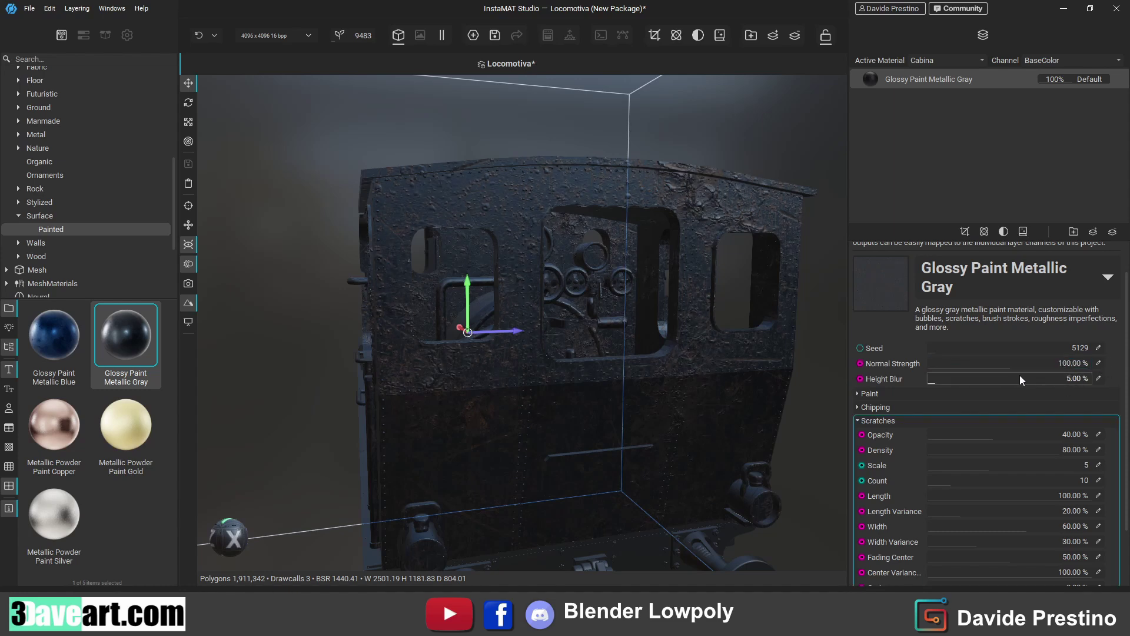
pyautogui.click(1067, 365)
pyautogui.write('50')
pyautogui.press('Return')
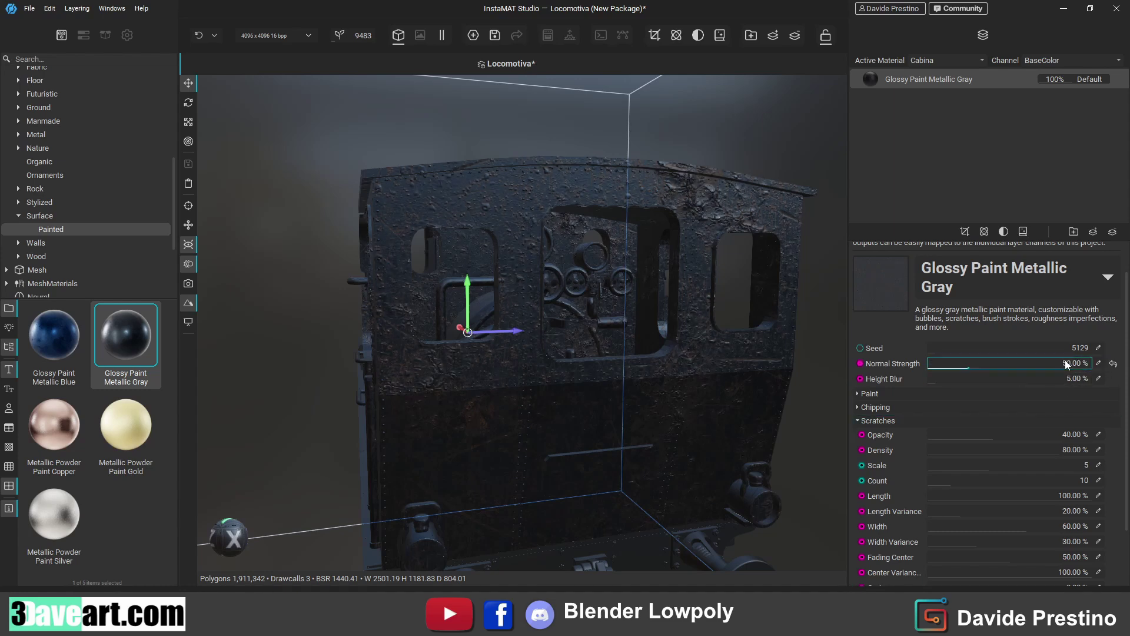
# - Give caldaia's gray paint layer Normal Strength 50%, then make Ruote the active material
pyautogui.moveTo(576, 253); pyautogui.dragTo(533, 330, button='middle')
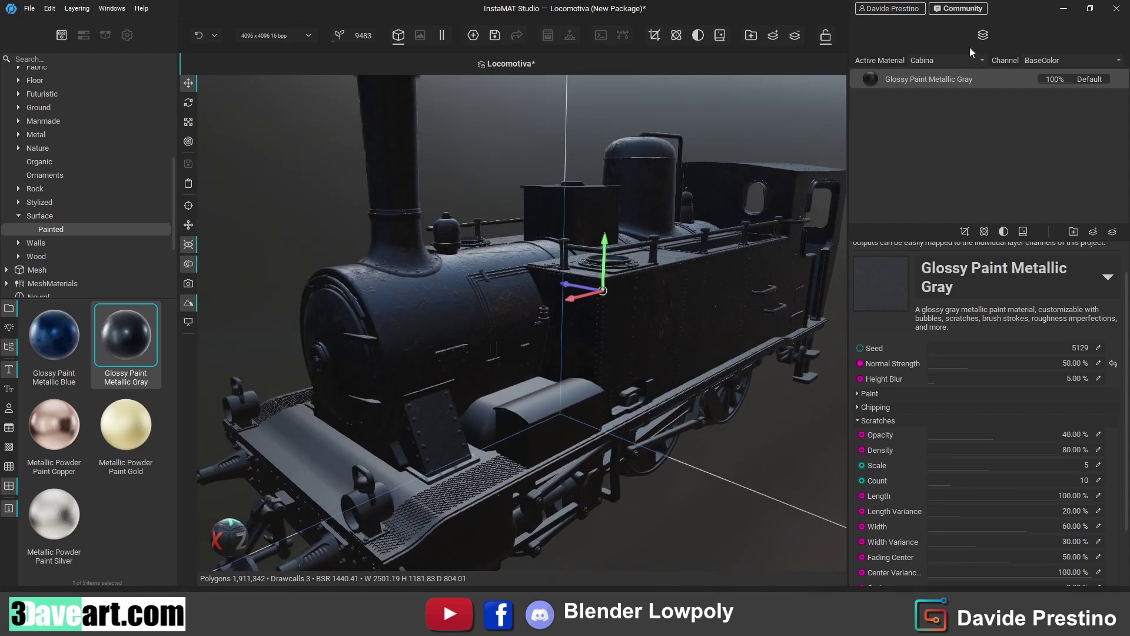
pyautogui.click(975, 60)
pyautogui.click(931, 75)
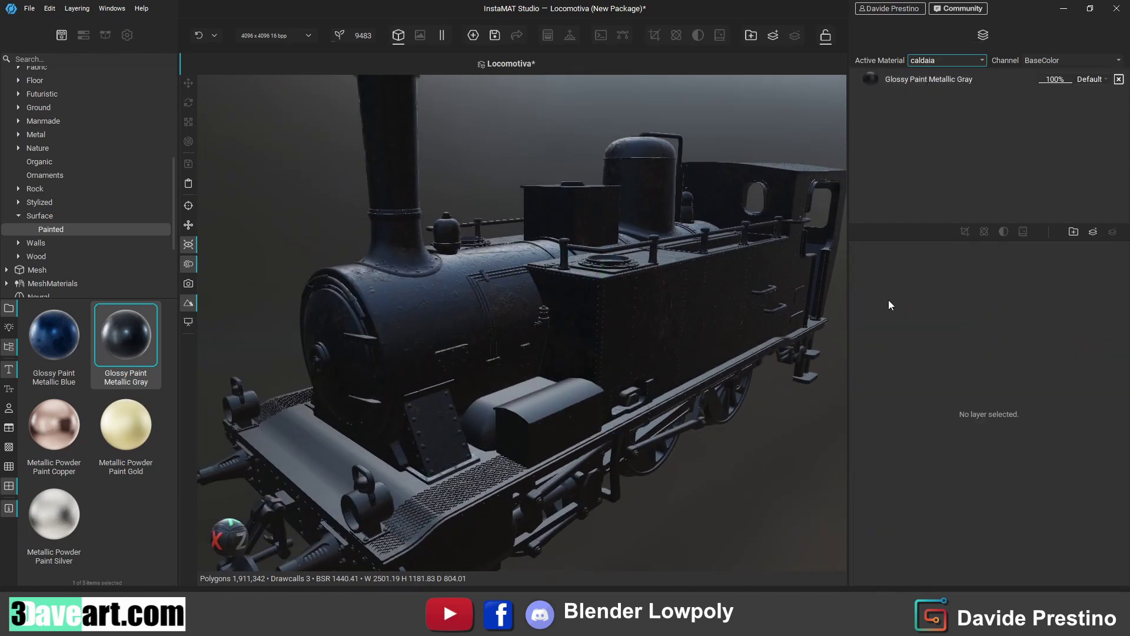
pyautogui.click(866, 82)
pyautogui.click(1067, 401)
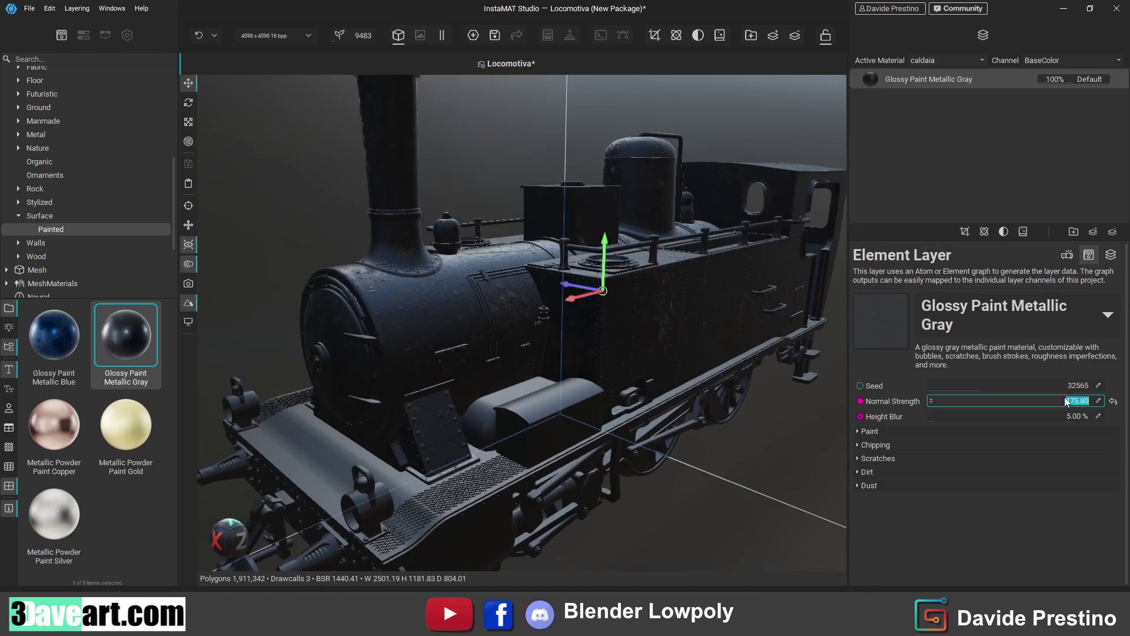
pyautogui.write('50')
pyautogui.press('Return')
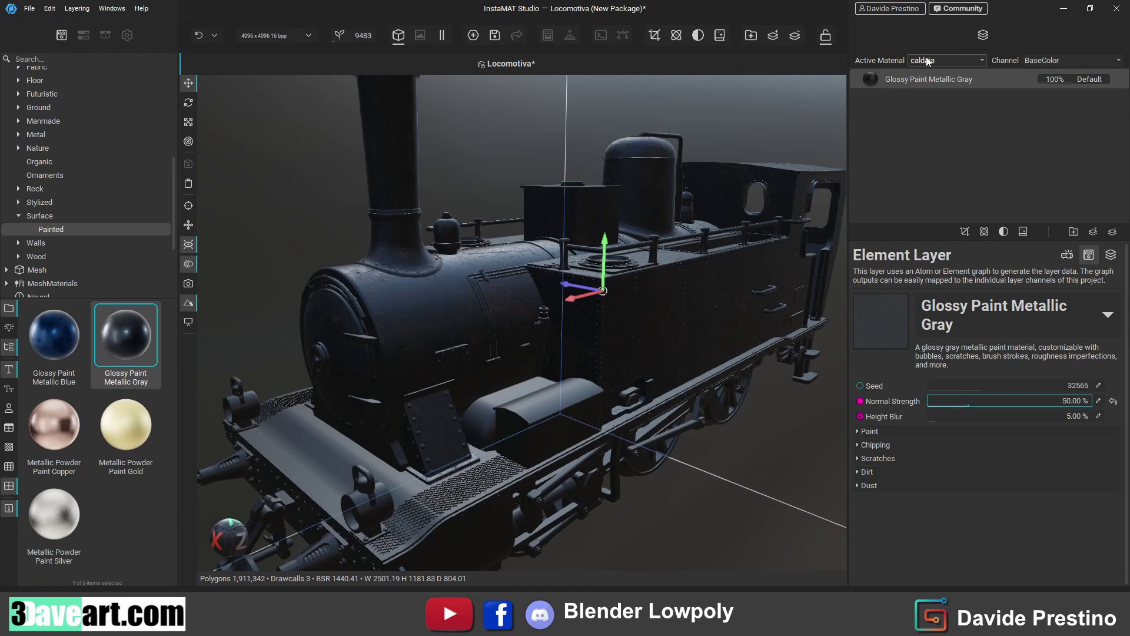
pyautogui.click(942, 60)
pyautogui.click(937, 35)
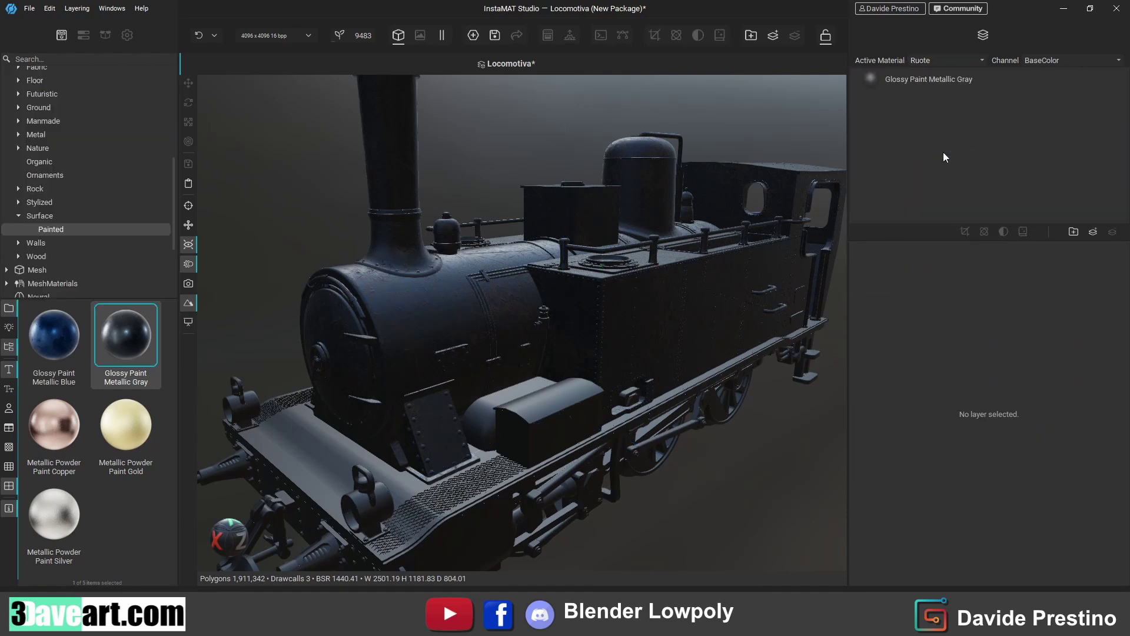
# - Set Ruote's gray paint layer Normal Strength to 50%
pyautogui.click(874, 84)
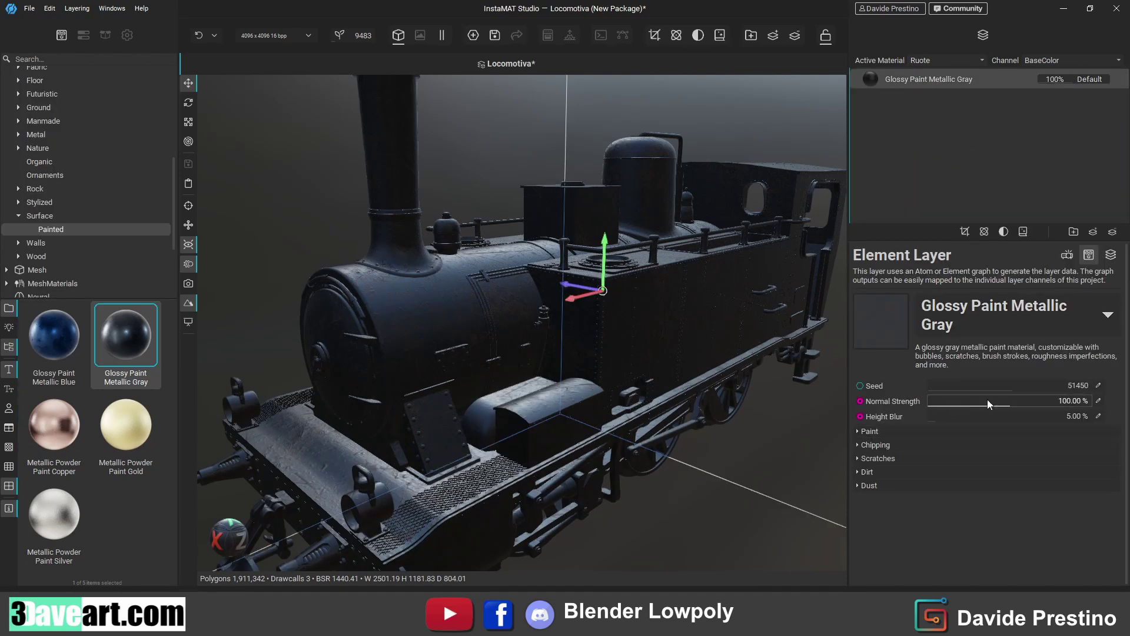
pyautogui.click(1073, 400)
pyautogui.write('50')
pyautogui.press('Return')
# - Add a Glossy Paint Metallic Blue layer above the gray one on Ruote
pyautogui.moveTo(408, 485)
pyautogui.mouseDown(button='middle')
pyautogui.moveTo(636, 516)
pyautogui.moveTo(593, 492)
pyautogui.mouseUp(button='middle')
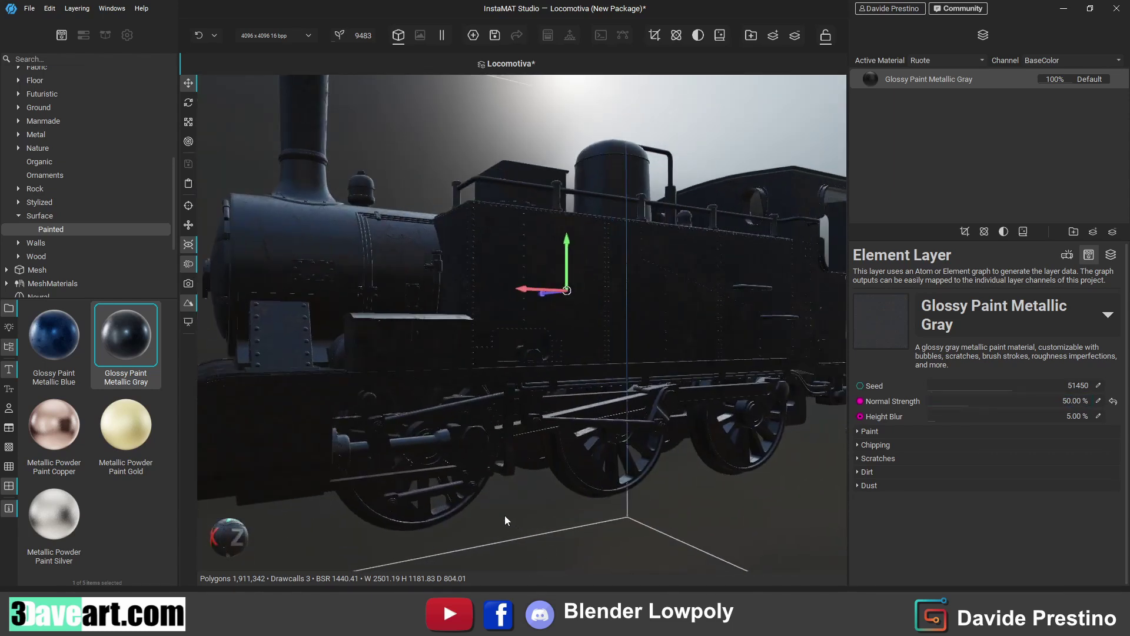
pyautogui.moveTo(504, 514); pyautogui.dragTo(377, 506, button='middle')
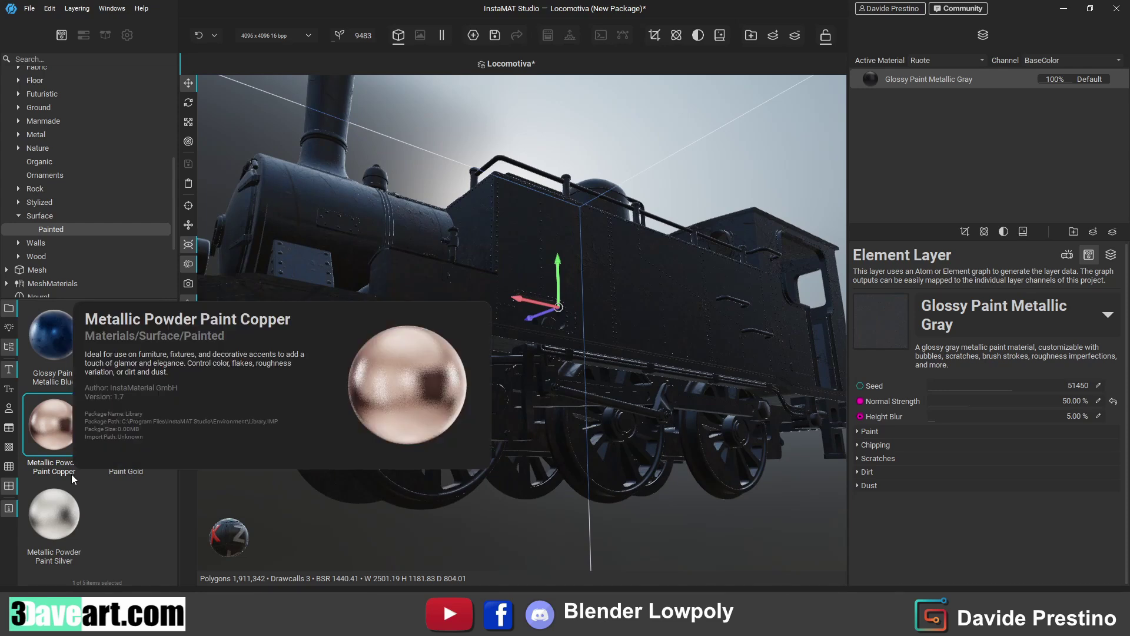
pyautogui.moveTo(55, 335); pyautogui.dragTo(942, 88)
pyautogui.moveTo(707, 353); pyautogui.dragTo(832, 370, button='middle')
# - Change the Glossy Paint Metallic Blue layer's primary colour to red
pyautogui.click(929, 79)
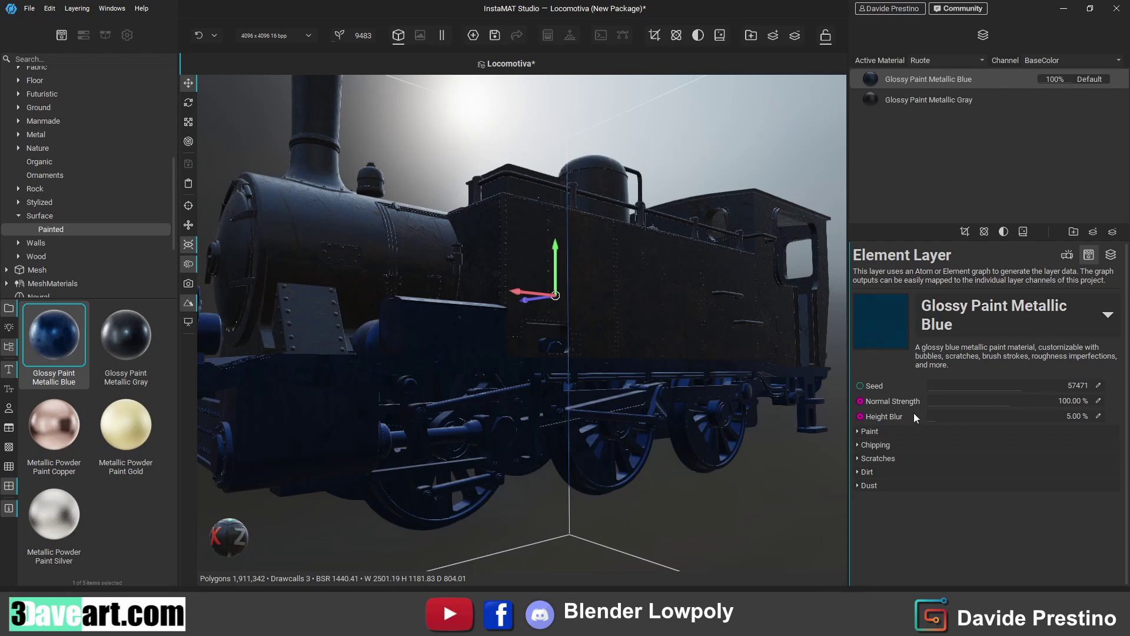
pyautogui.click(857, 433)
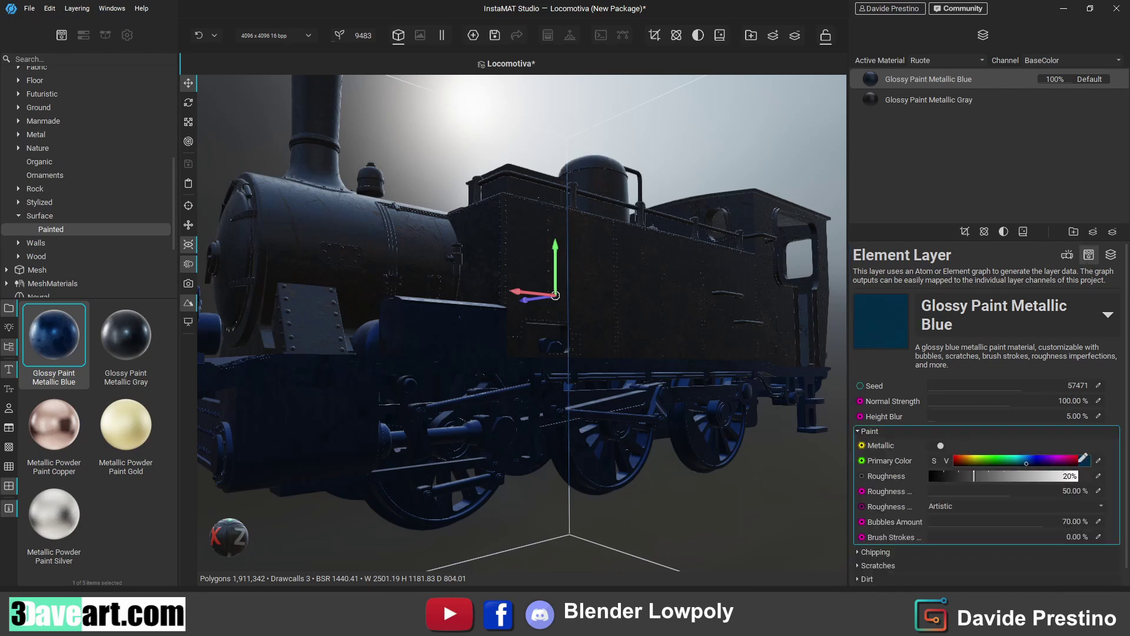
pyautogui.click(957, 460)
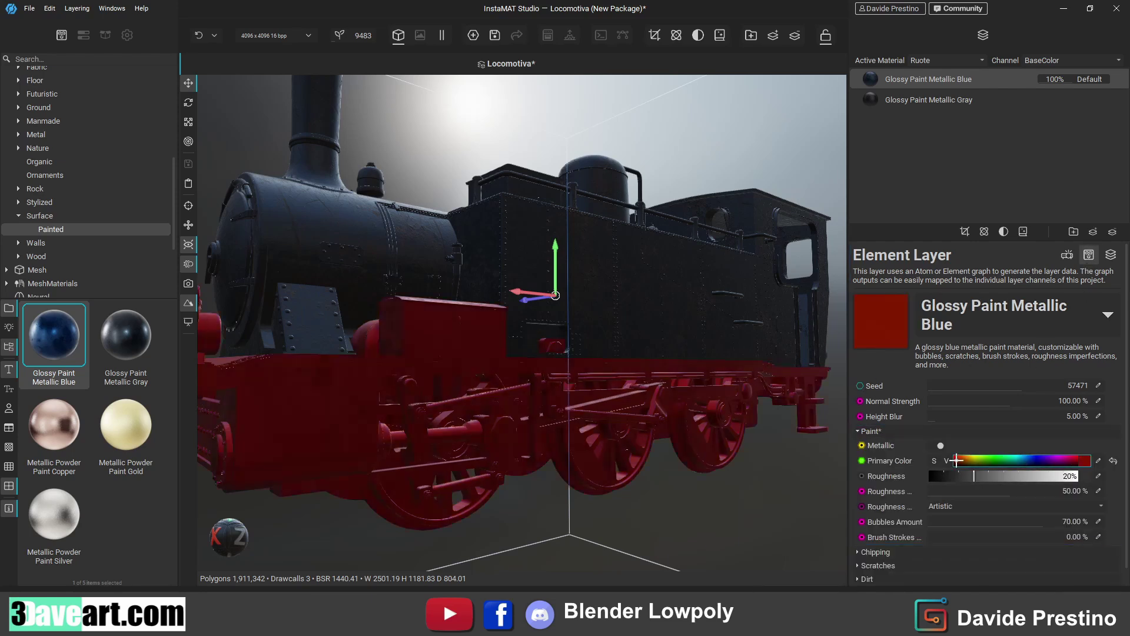
# - Add a Mesh ID to Mask to the blue layer, inspect the wheels, then delete it
pyautogui.click(919, 61)
pyautogui.click(964, 231)
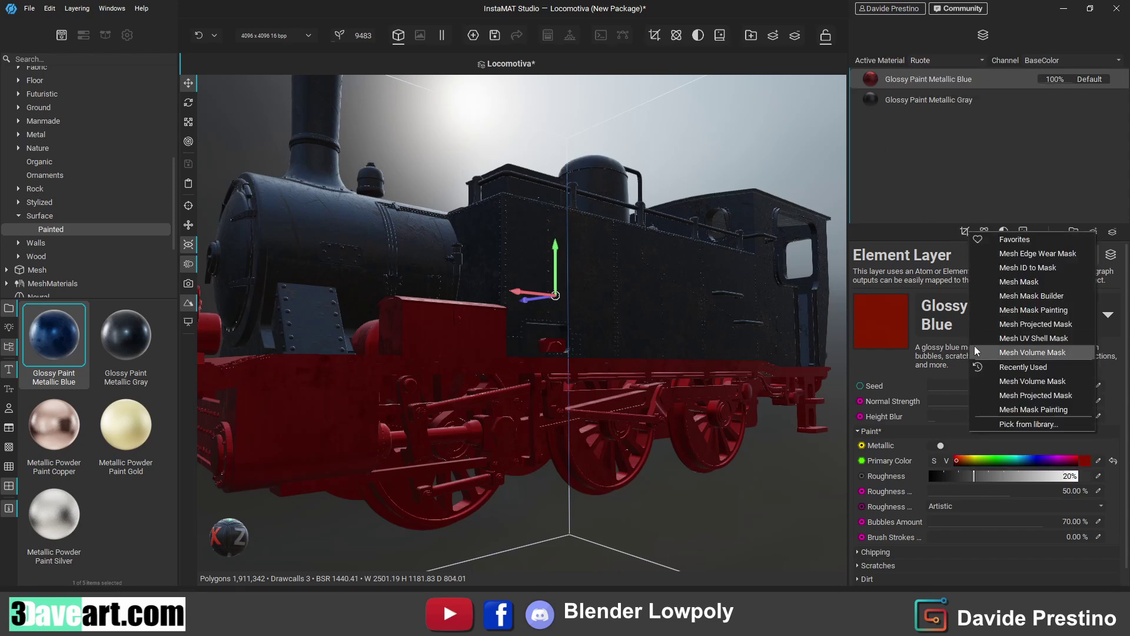
pyautogui.click(1021, 267)
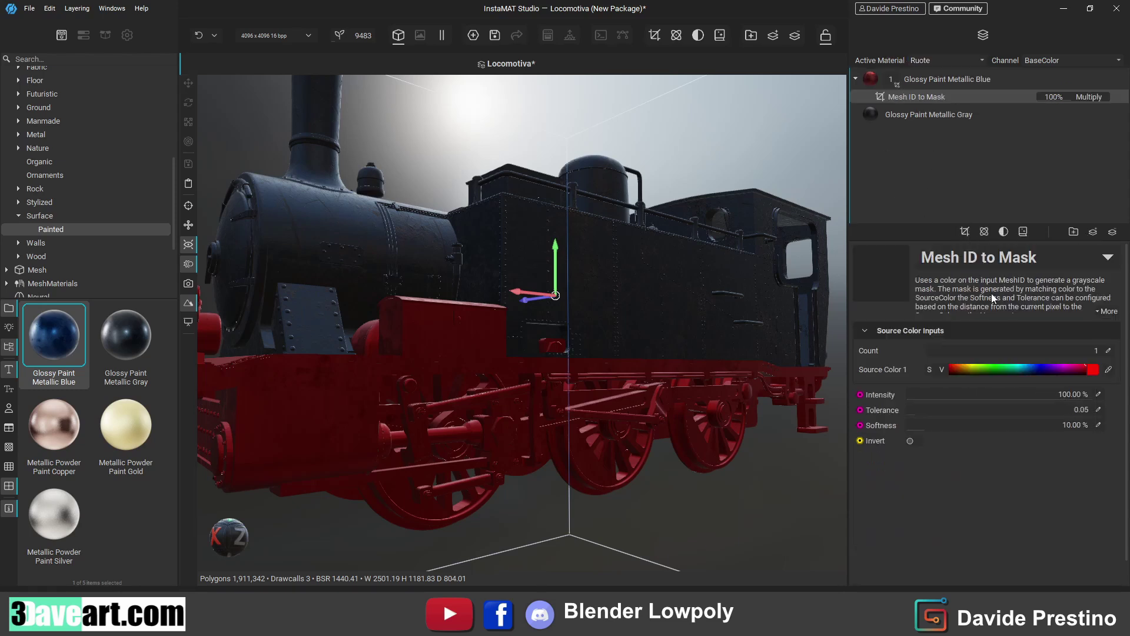
pyautogui.moveTo(789, 312); pyautogui.dragTo(752, 315)
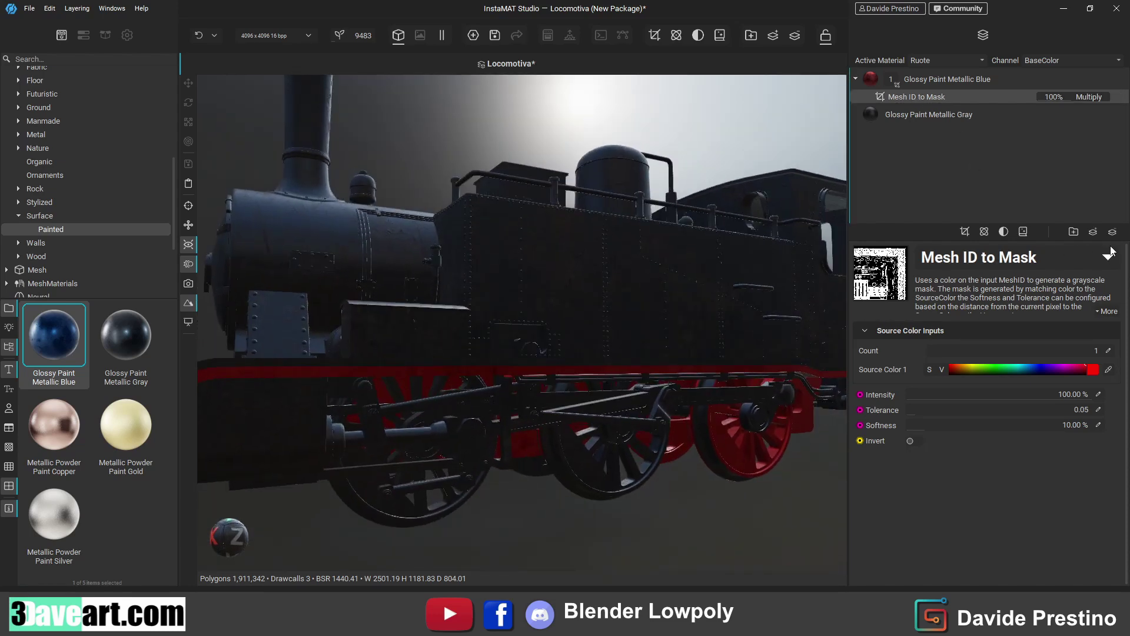
pyautogui.moveTo(764, 337); pyautogui.dragTo(839, 333)
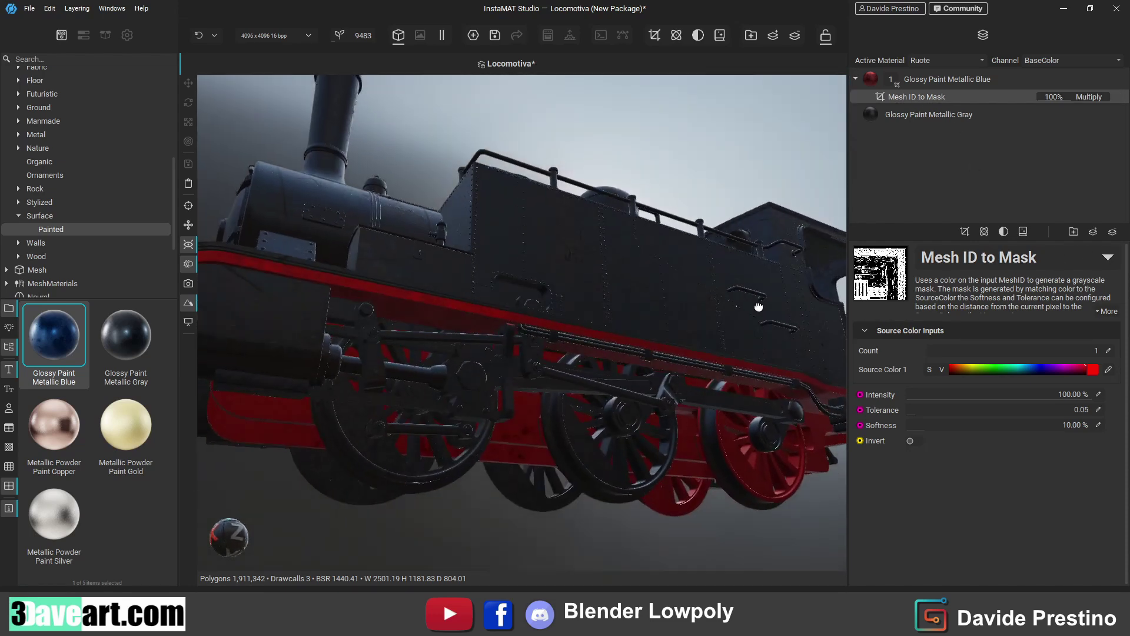
pyautogui.moveTo(937, 96)
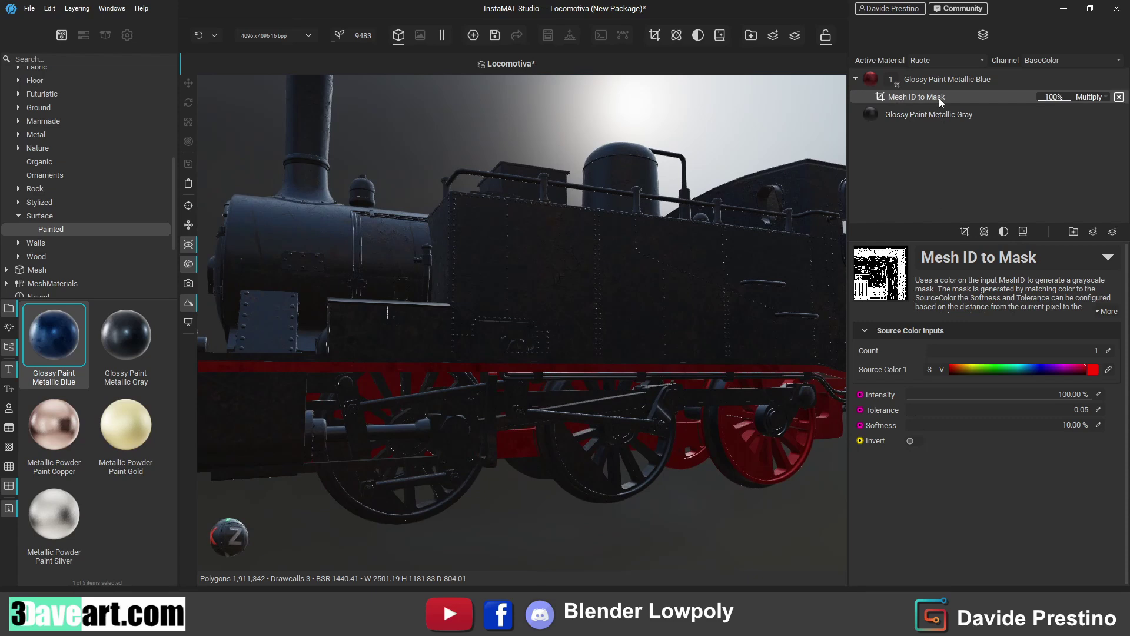
pyautogui.press('Delete')
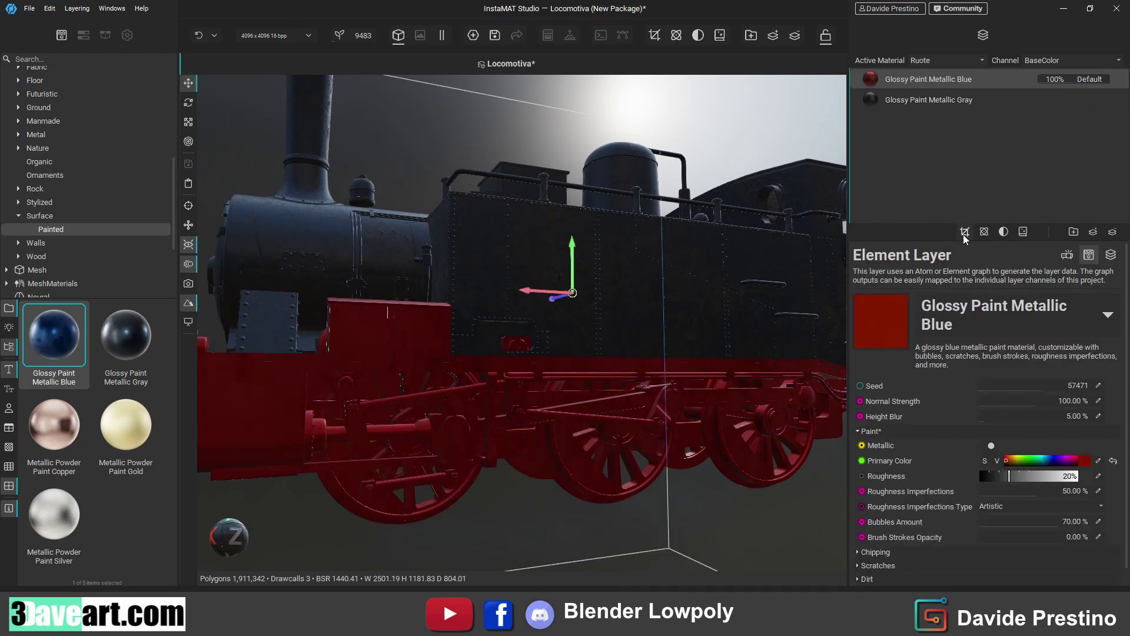
# - Add a Mesh Mask with all meshes deselected, then pick the wheels in the viewport
pyautogui.click(965, 231)
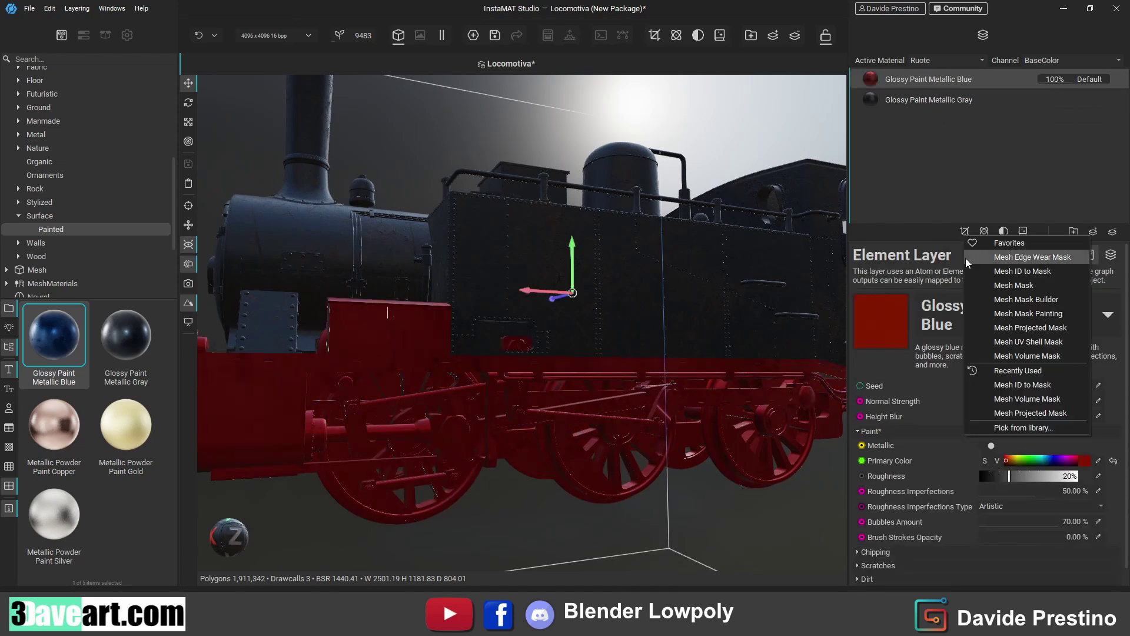
pyautogui.click(1020, 291)
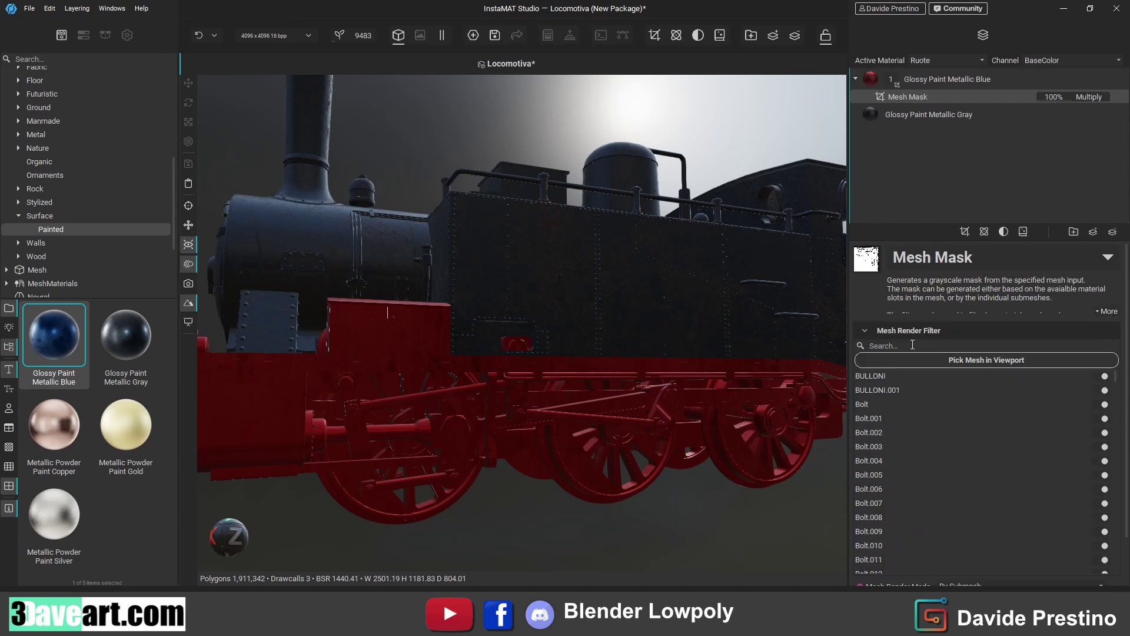
pyautogui.rightClick(952, 377)
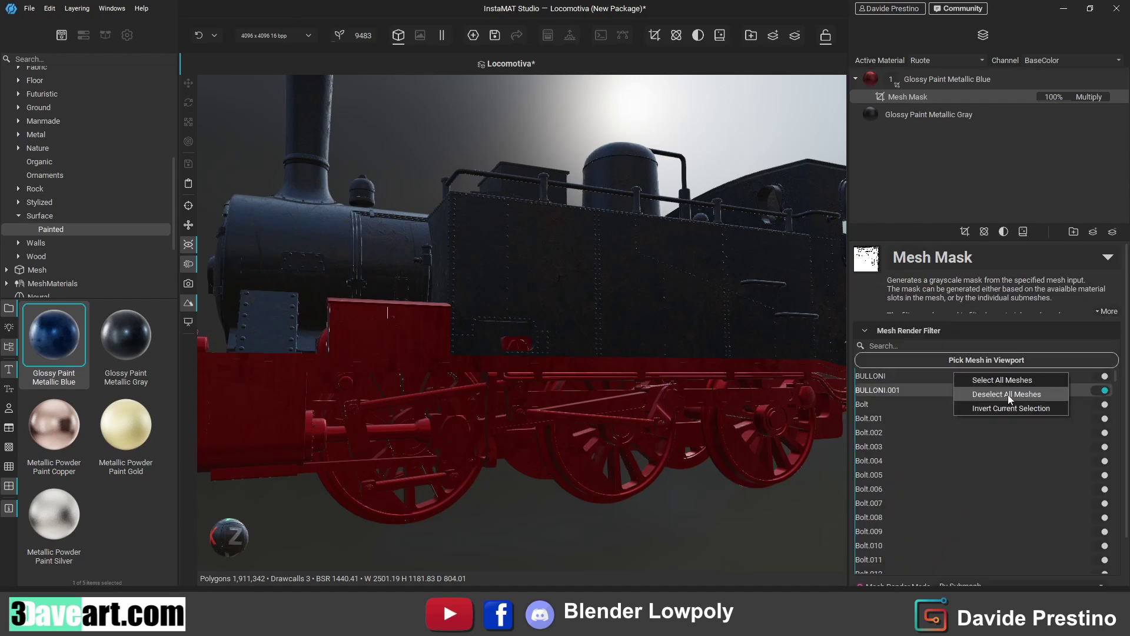
pyautogui.click(1008, 395)
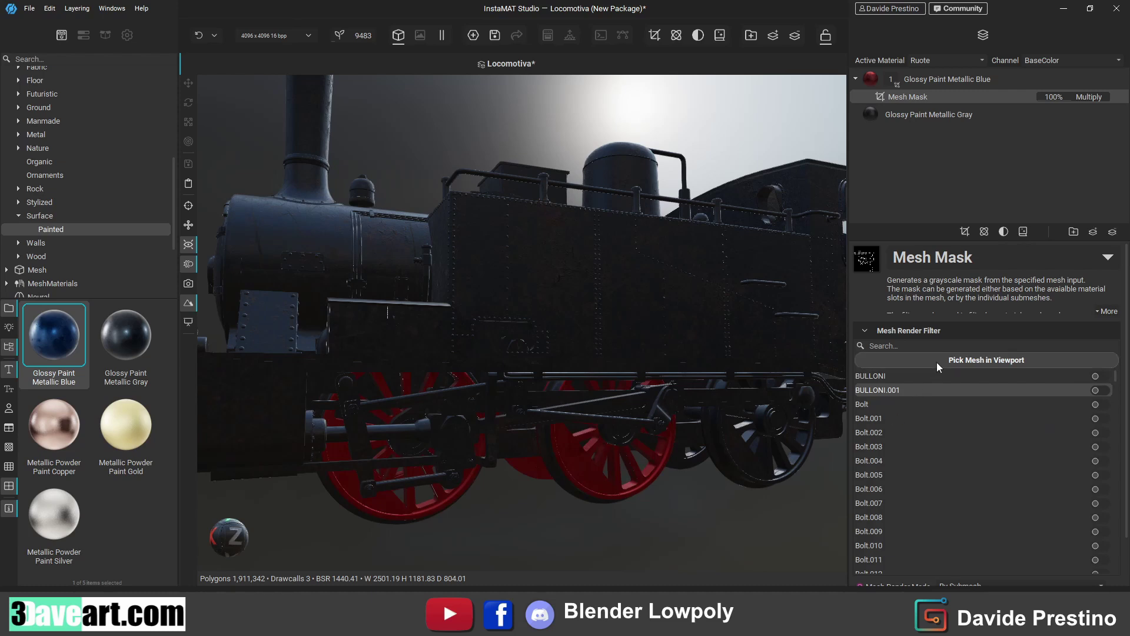
pyautogui.click(987, 359)
pyautogui.click(754, 459)
pyautogui.moveTo(754, 459); pyautogui.dragTo(648, 485, button='middle')
pyautogui.moveTo(666, 482)
pyautogui.mouseDown(button='middle')
pyautogui.moveTo(593, 474)
pyautogui.moveTo(602, 481)
pyautogui.mouseUp(button='middle')
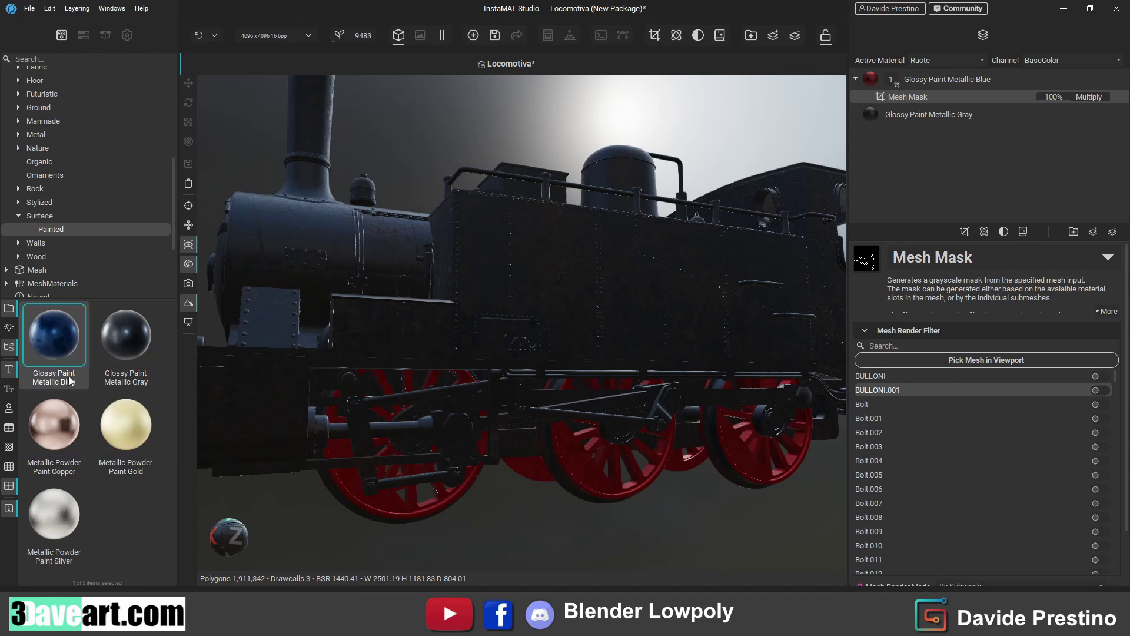
# - Browse the Metal library materials down to Titanium and add it as a Ruote layer
pyautogui.click(35, 136)
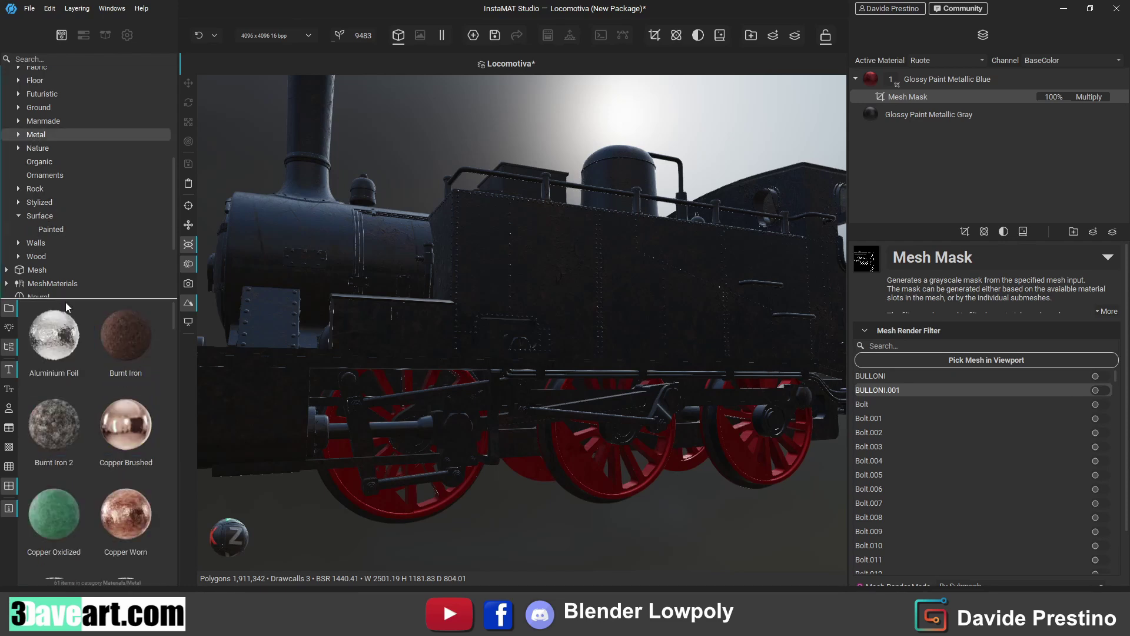
pyautogui.moveTo(173, 246); pyautogui.dragTo(173, 253)
pyautogui.scroll(1, 174, 254)
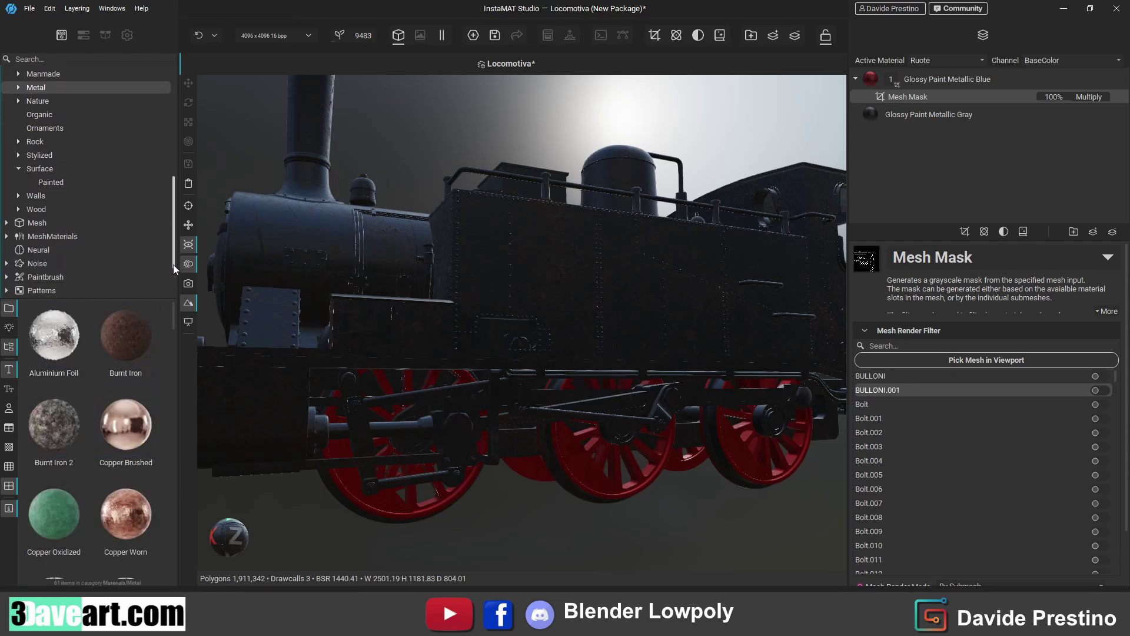
pyautogui.moveTo(174, 318); pyautogui.dragTo(175, 427)
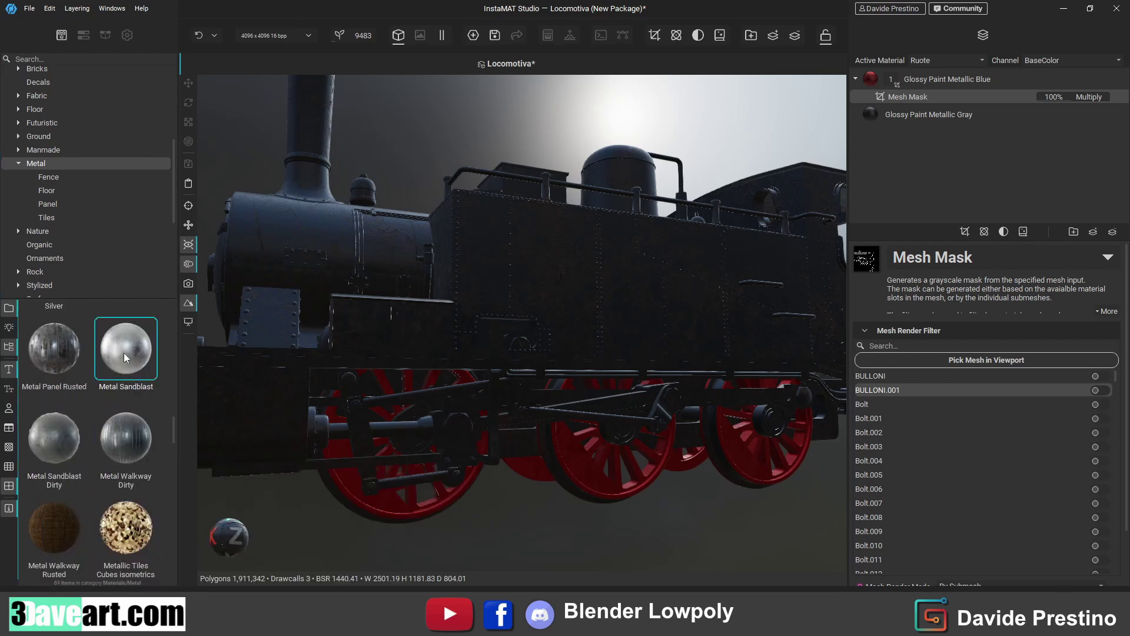
pyautogui.moveTo(175, 424); pyautogui.dragTo(175, 471)
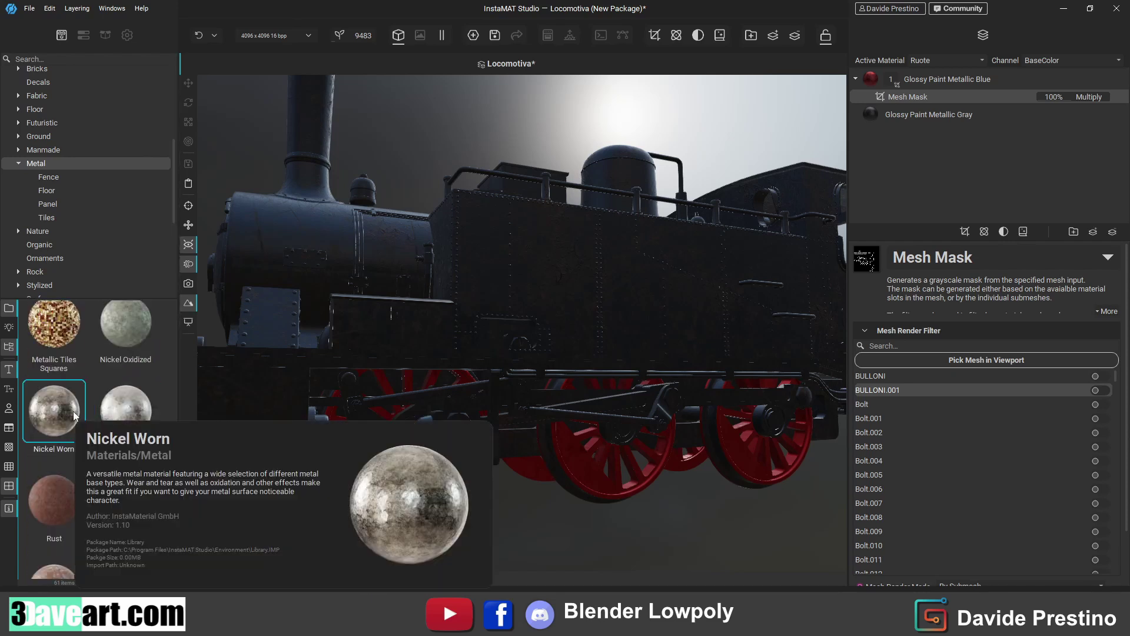
pyautogui.moveTo(172, 471); pyautogui.dragTo(175, 508)
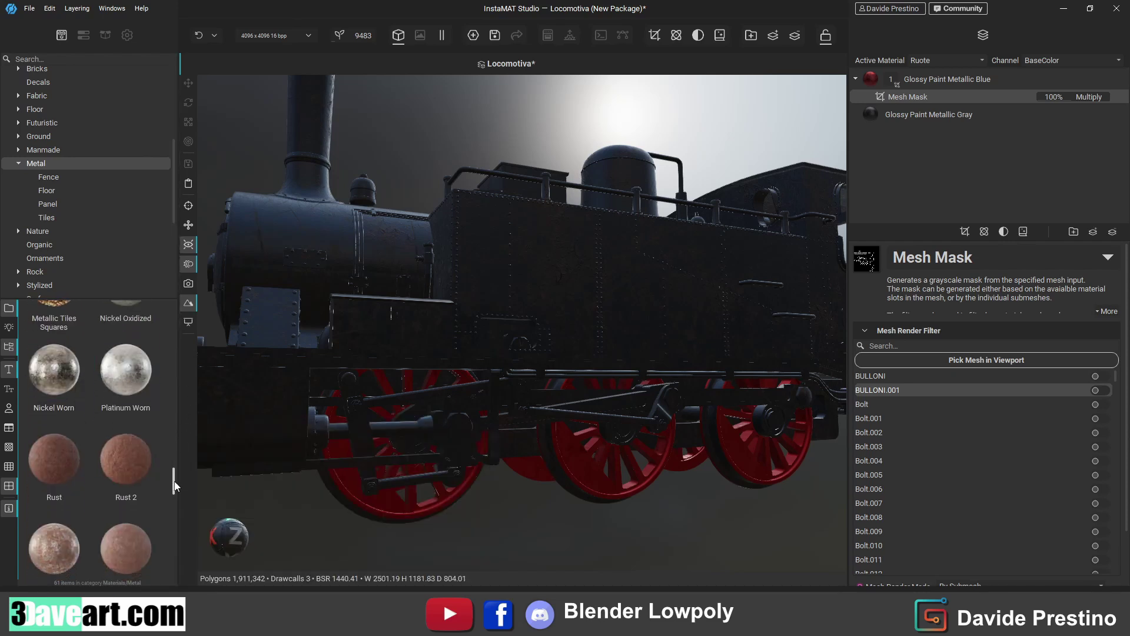
pyautogui.moveTo(131, 465); pyautogui.dragTo(947, 72)
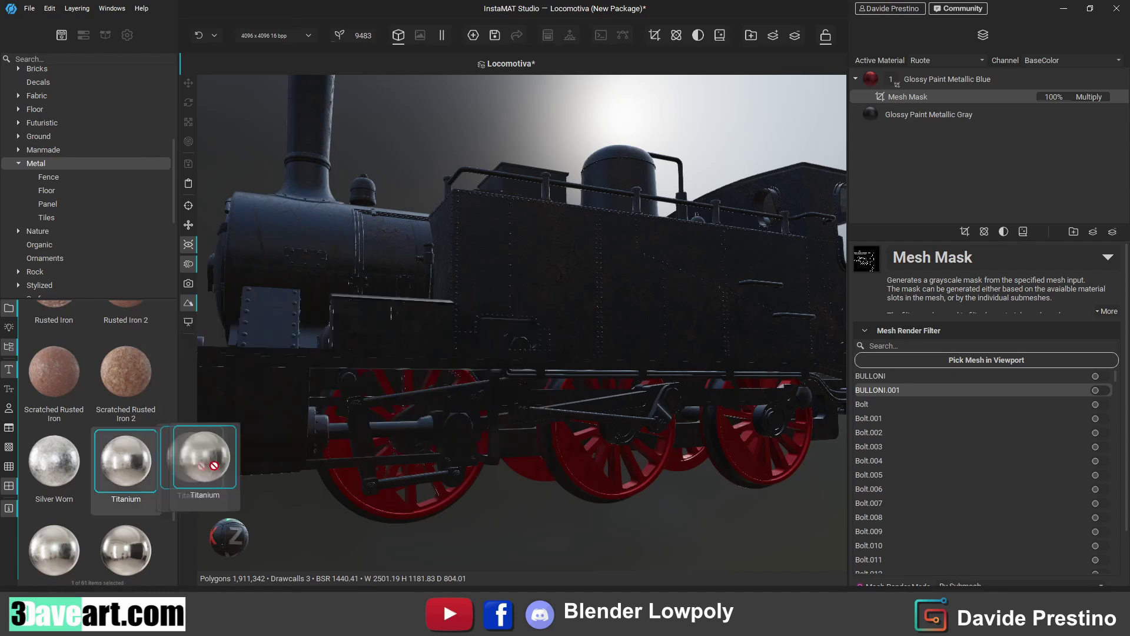
# - Mask the Titanium layer to the connecting rods using a Mesh Mask picked in the viewport
pyautogui.click(895, 78)
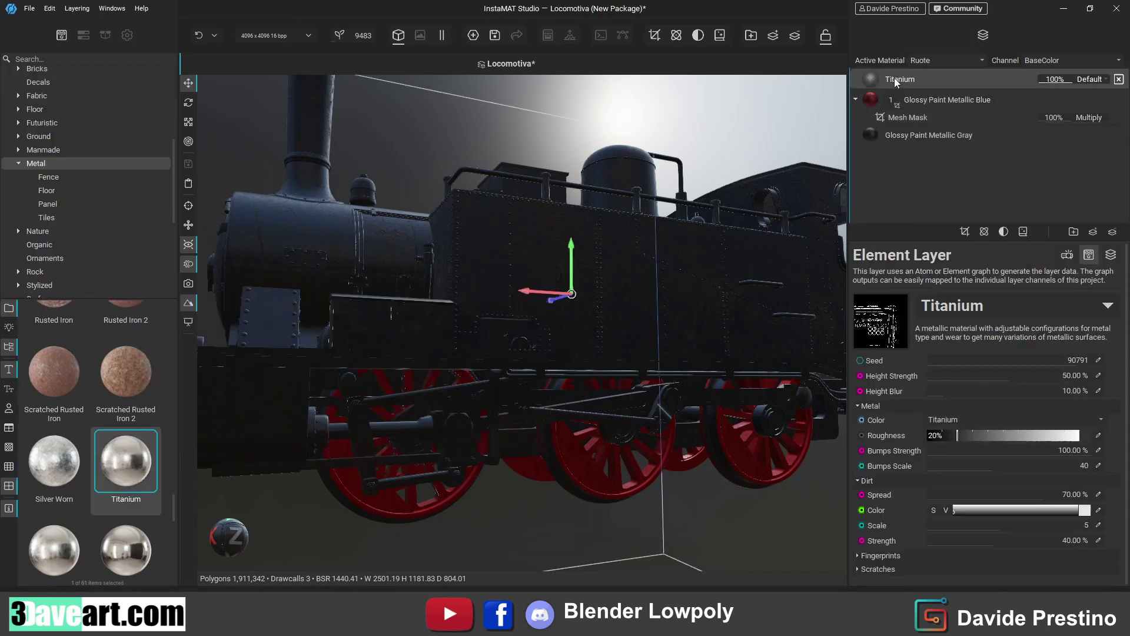
pyautogui.click(964, 231)
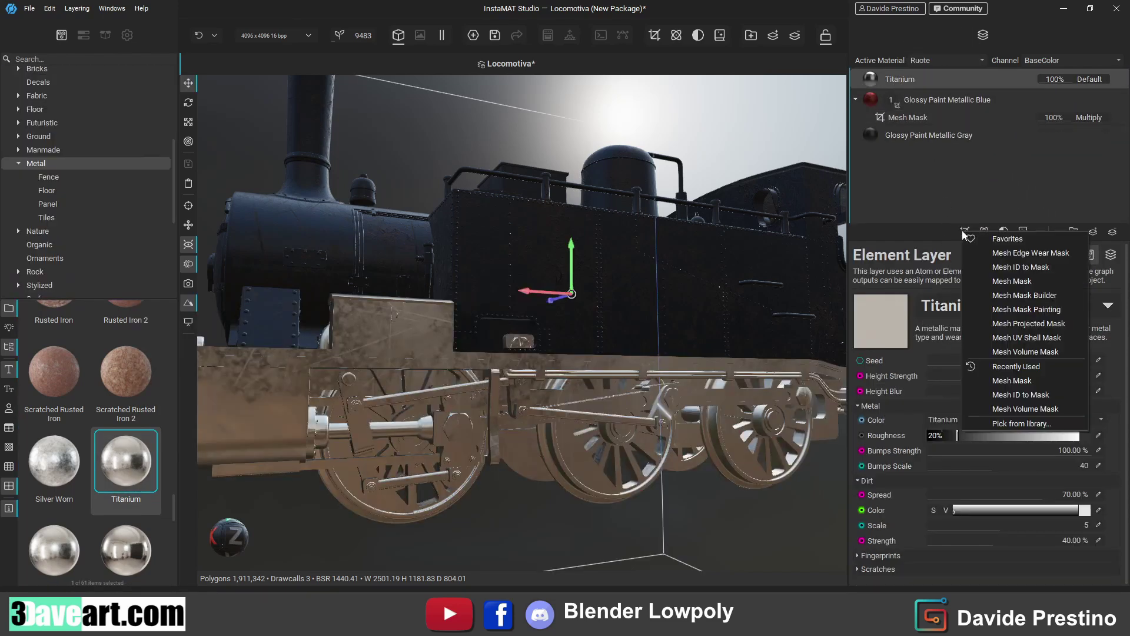
pyautogui.click(1059, 280)
pyautogui.rightClick(946, 408)
pyautogui.click(971, 429)
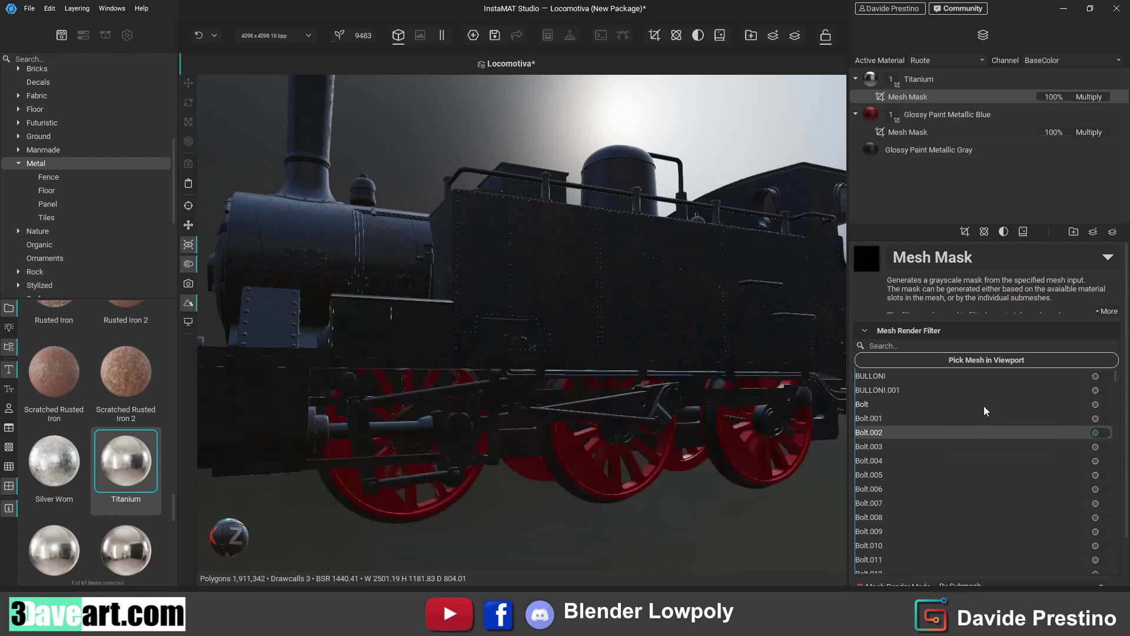
pyautogui.scroll(5, 493, 483)
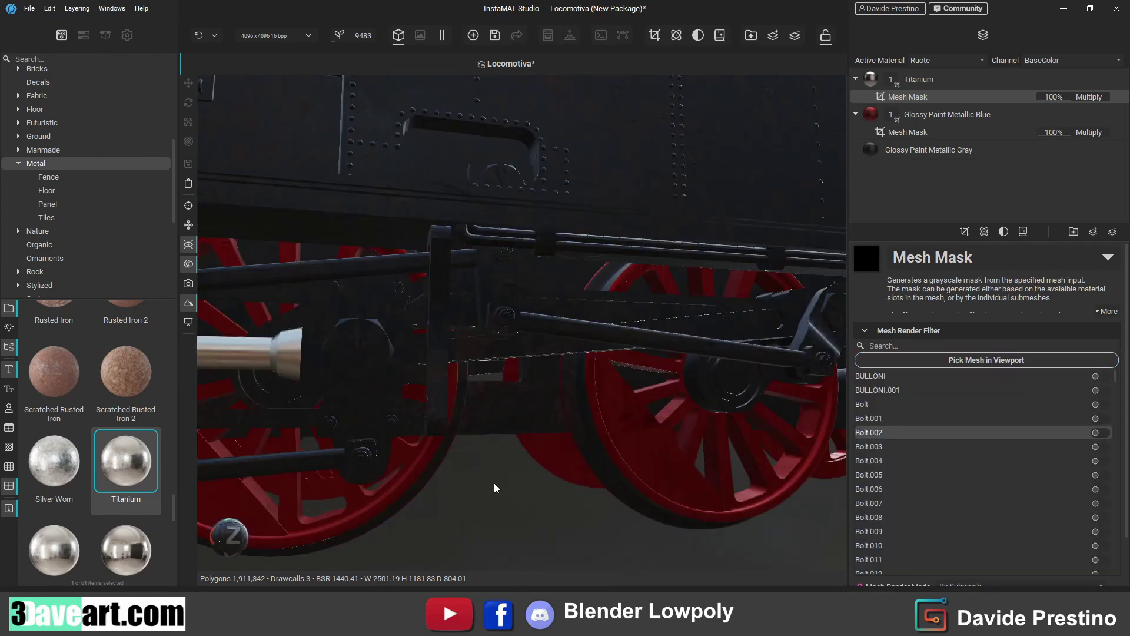
pyautogui.click(986, 360)
pyautogui.click(780, 398)
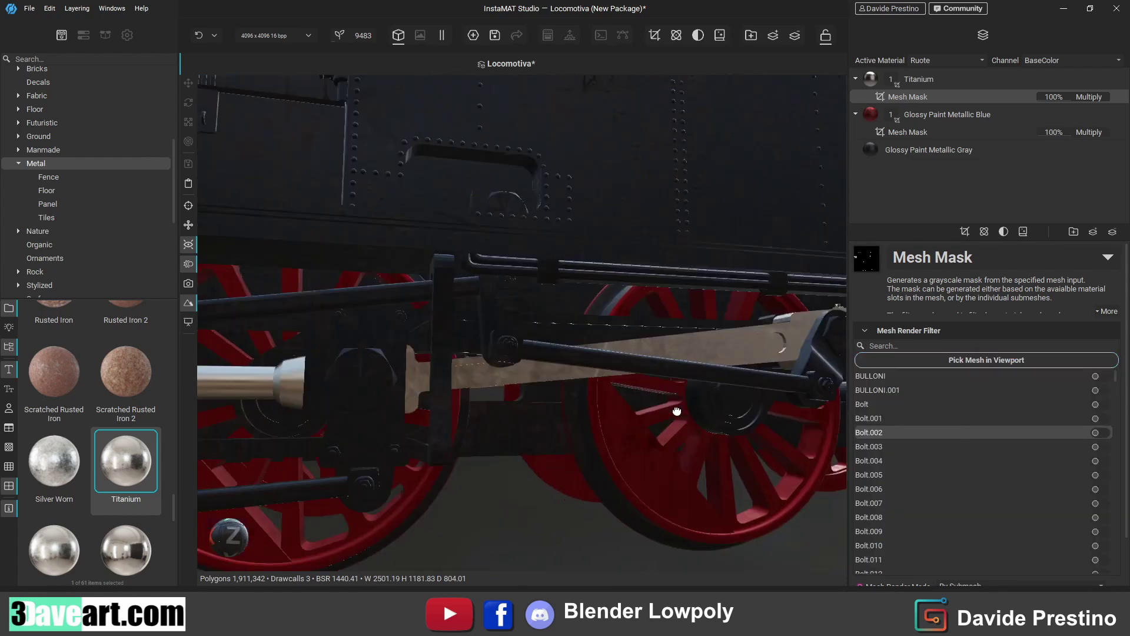
pyautogui.click(917, 359)
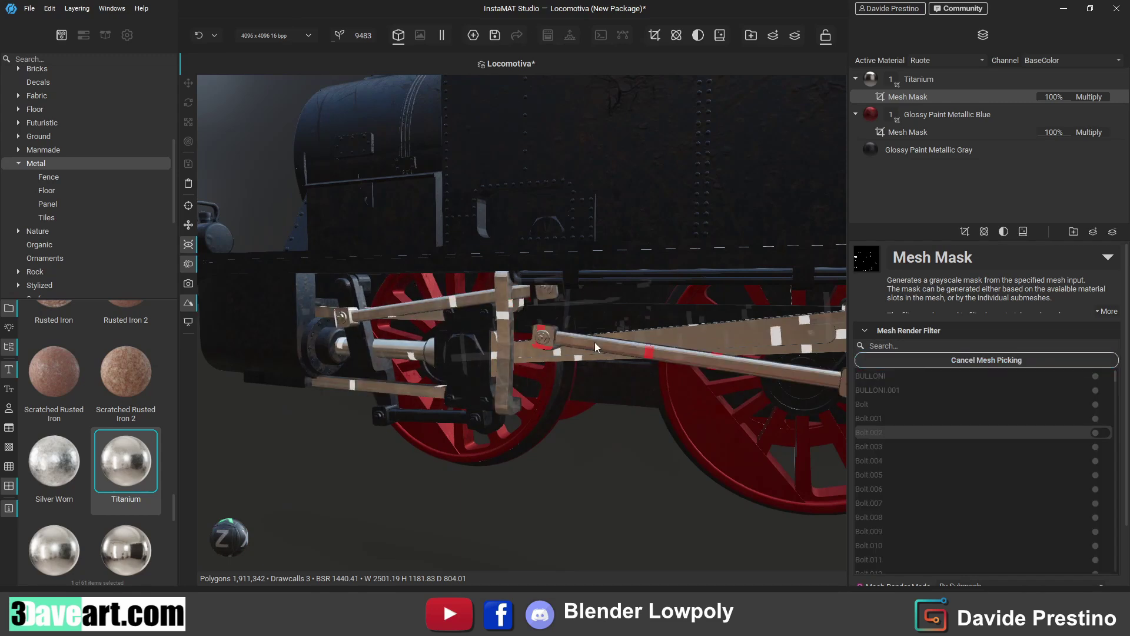
pyautogui.moveTo(599, 472)
pyautogui.mouseDown(button='middle')
pyautogui.moveTo(566, 437)
pyautogui.moveTo(503, 410)
pyautogui.mouseUp(button='middle')
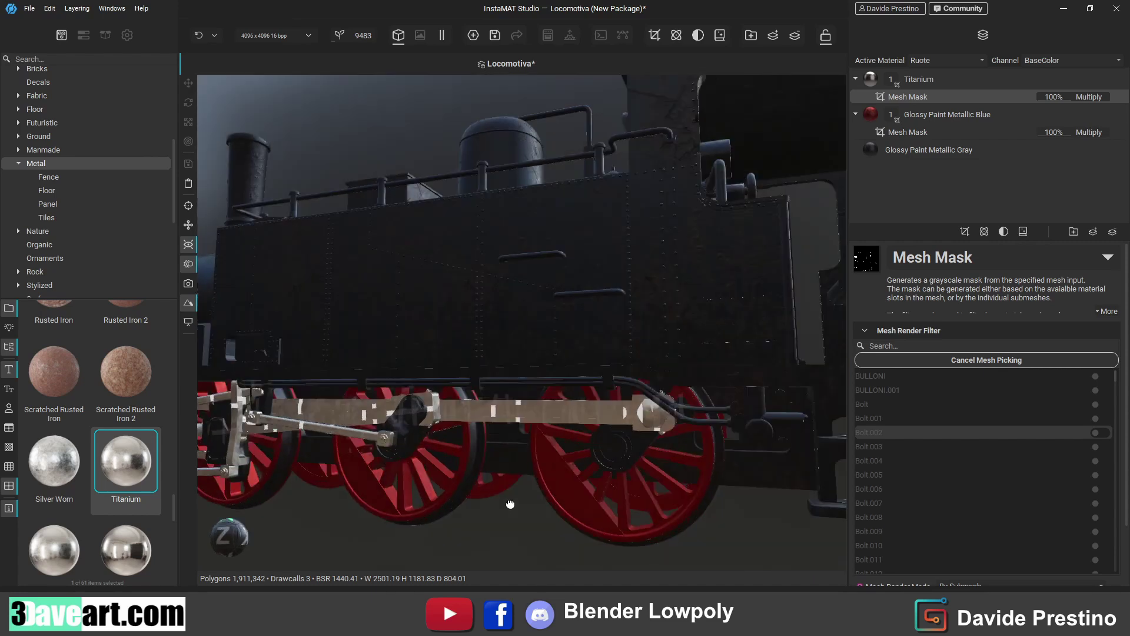
pyautogui.moveTo(611, 483)
pyautogui.mouseDown(button='middle')
pyautogui.moveTo(555, 471)
pyautogui.moveTo(659, 446)
pyautogui.moveTo(701, 457)
pyautogui.moveTo(587, 471)
pyautogui.moveTo(605, 393)
pyautogui.mouseUp(button='middle')
pyautogui.click(659, 445)
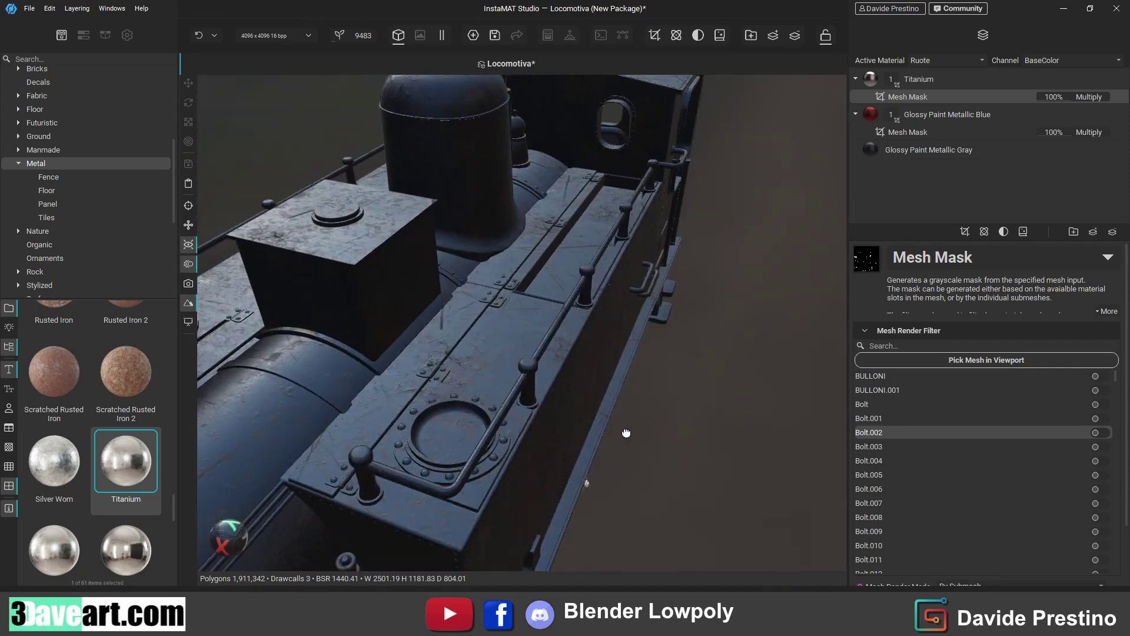
# - Make the boiler material caldaia the active material
pyautogui.moveTo(587, 342)
pyautogui.mouseDown(button='middle')
pyautogui.moveTo(524, 379)
pyautogui.moveTo(553, 394)
pyautogui.mouseUp(button='middle')
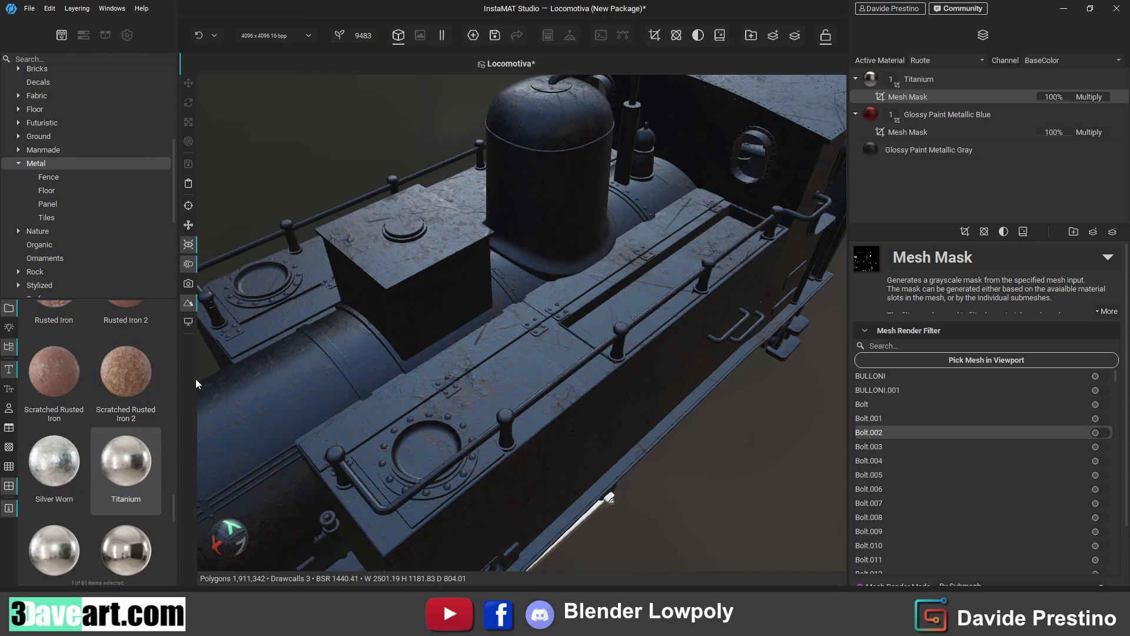
pyautogui.click(947, 60)
pyautogui.click(942, 89)
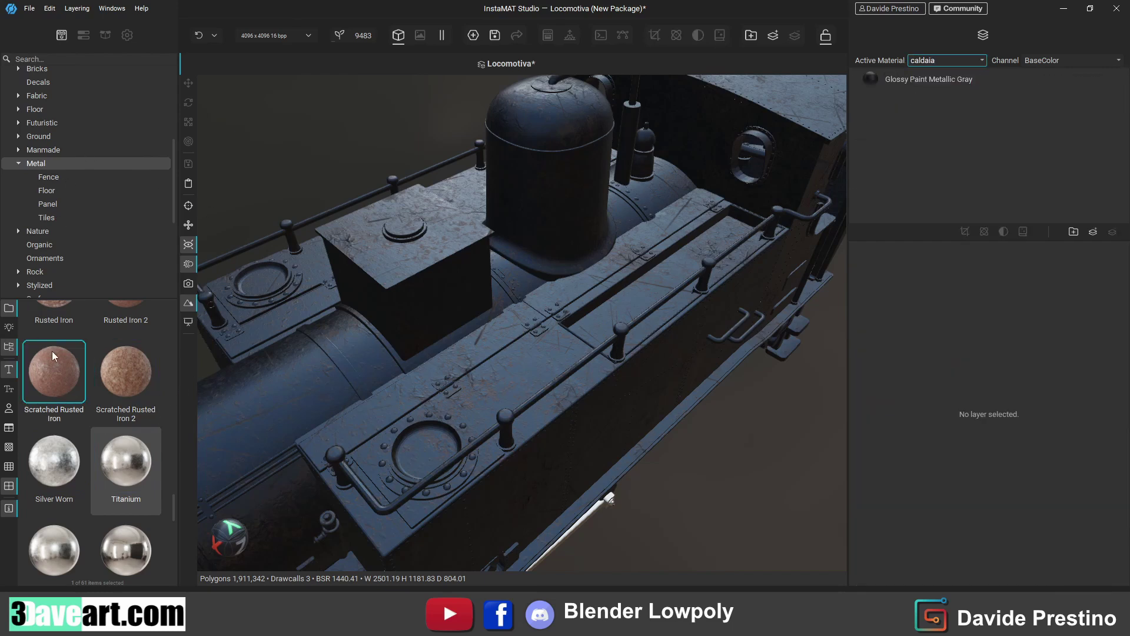
# - Show the Rock materials in the library and scroll through the list
pyautogui.scroll(10, 52, 351)
pyautogui.scroll(5, 43, 345)
pyautogui.scroll(2, 57, 110)
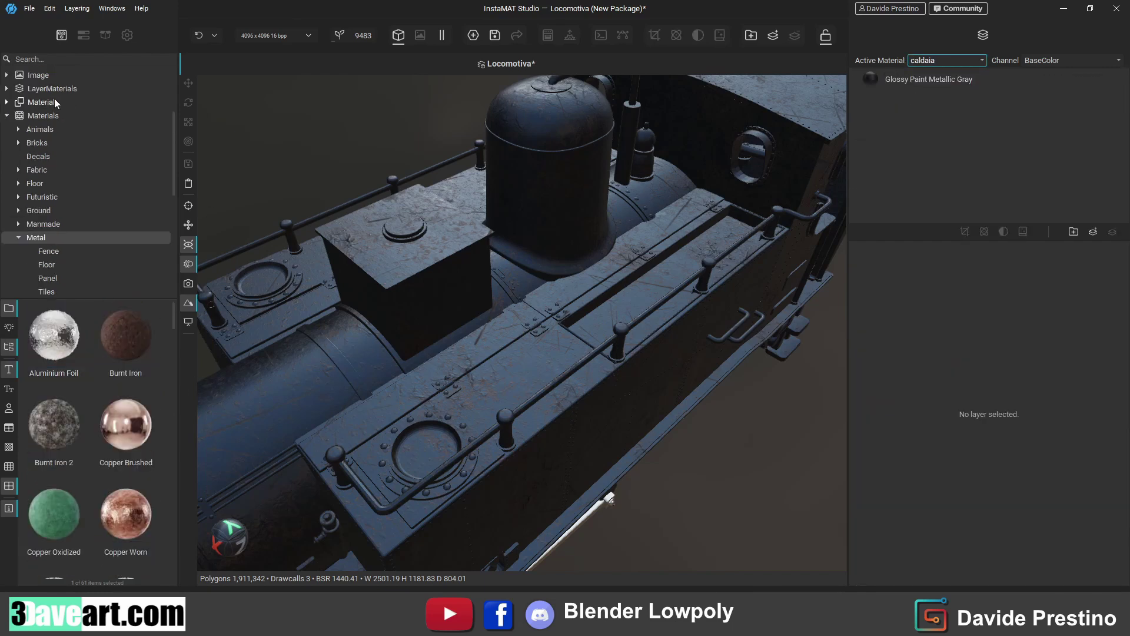
pyautogui.scroll(-2, 57, 206)
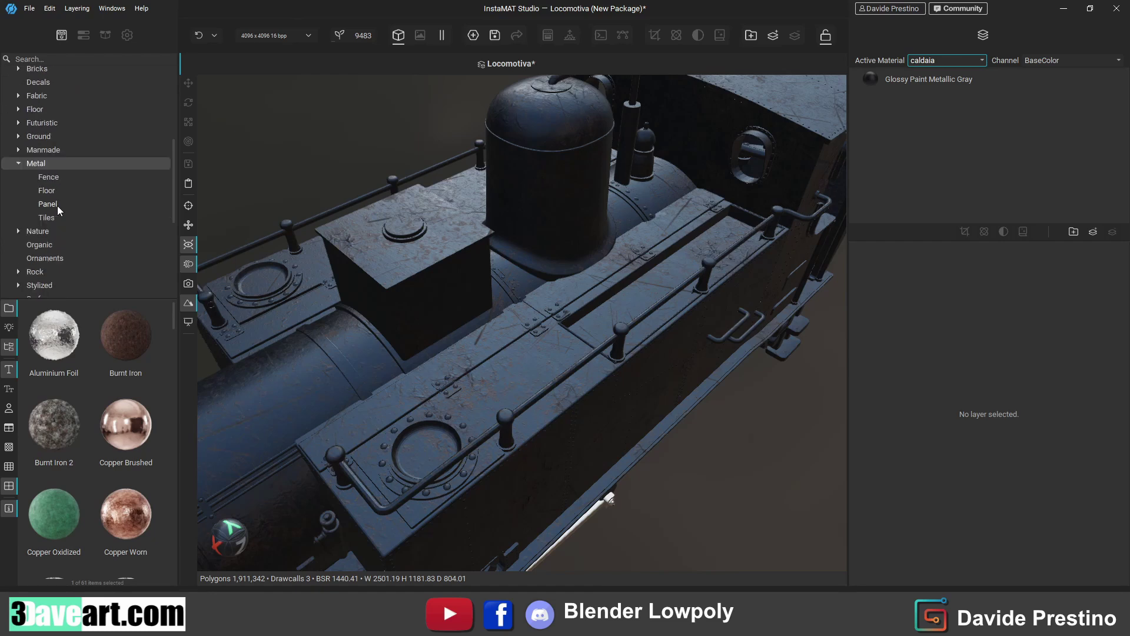
pyautogui.scroll(-1, 58, 209)
pyautogui.click(50, 239)
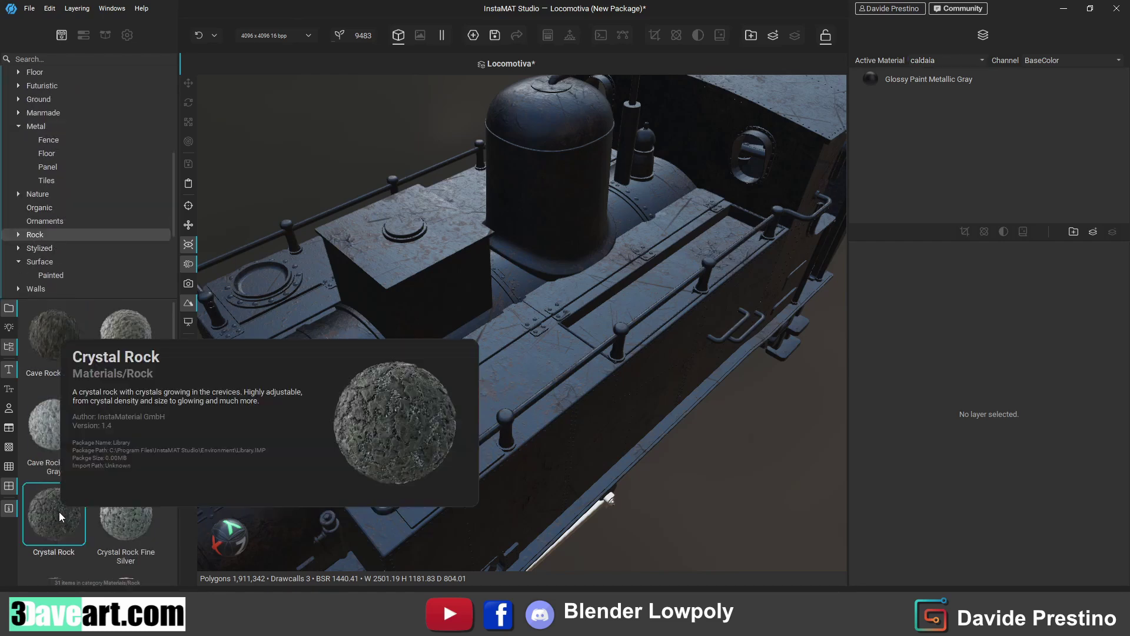
pyautogui.scroll(-5, 119, 375)
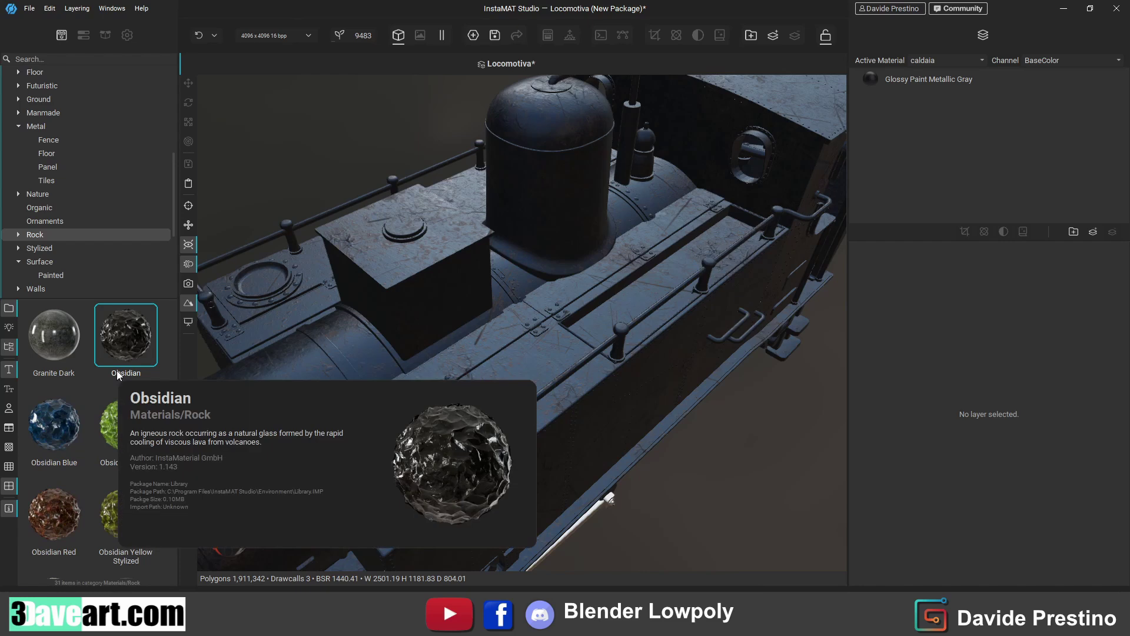
pyautogui.scroll(-5, 118, 374)
pyautogui.scroll(-3, 118, 375)
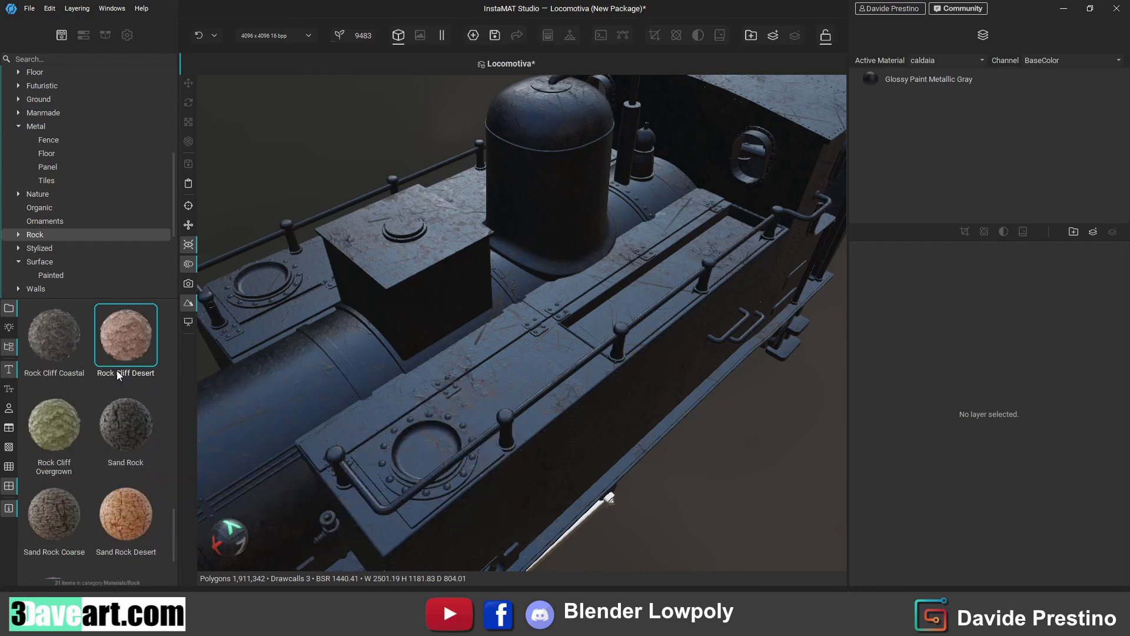
pyautogui.scroll(-1, 116, 370)
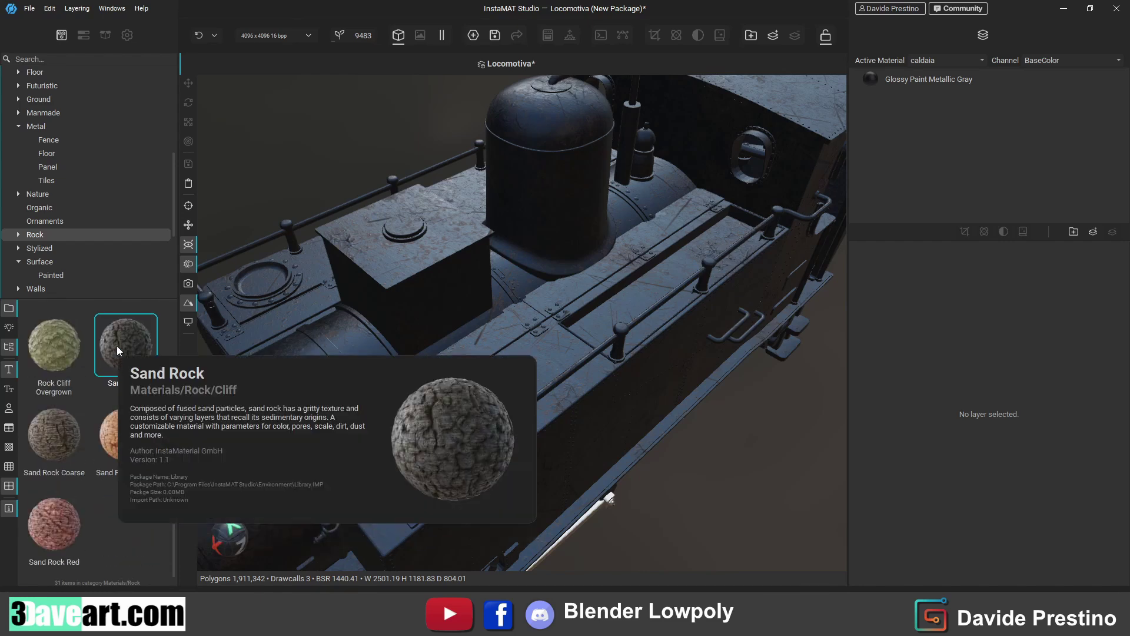
pyautogui.scroll(5, 59, 499)
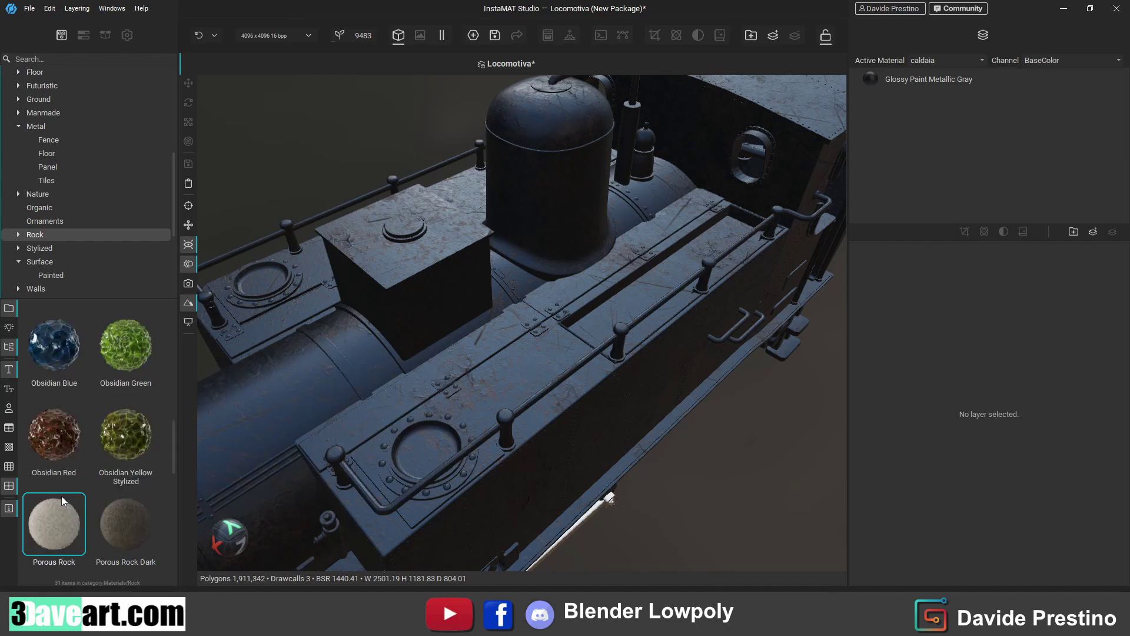
pyautogui.scroll(3, 62, 495)
pyautogui.scroll(1, 61, 495)
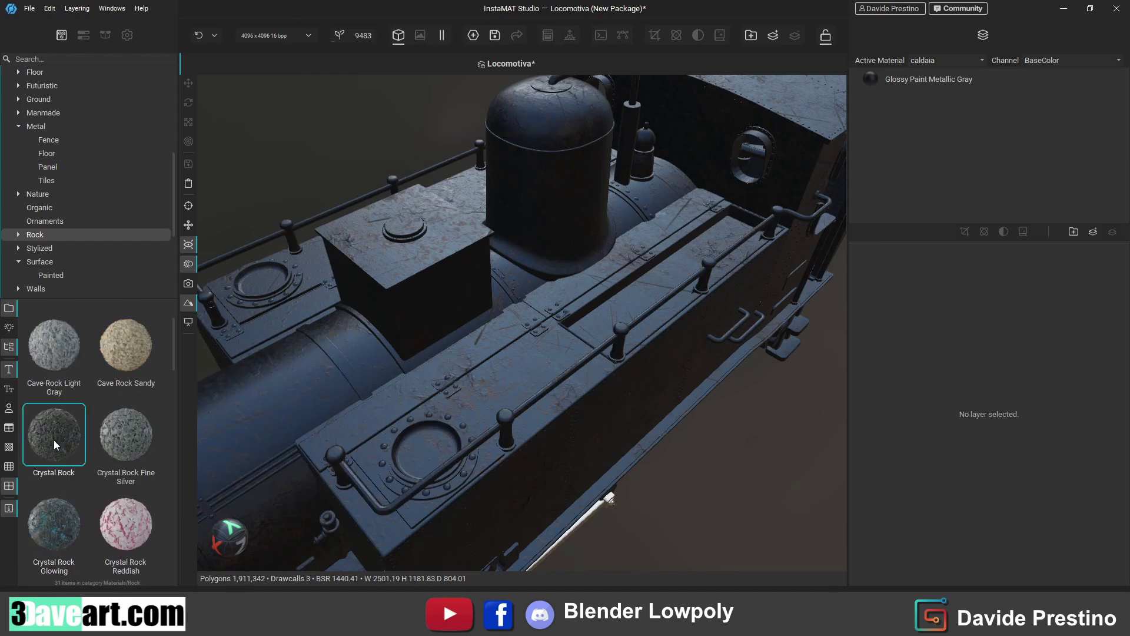
pyautogui.scroll(1, 96, 345)
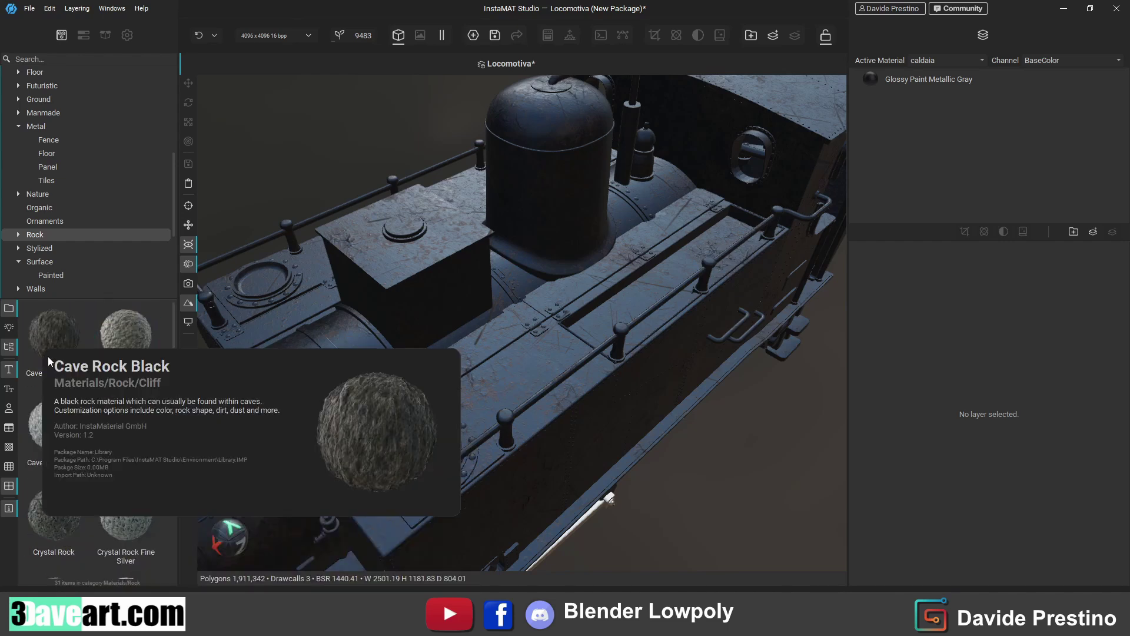
# - Expand the Rock category and view Crystal, then Cliff rock materials
pyautogui.click(29, 232)
pyautogui.click(49, 262)
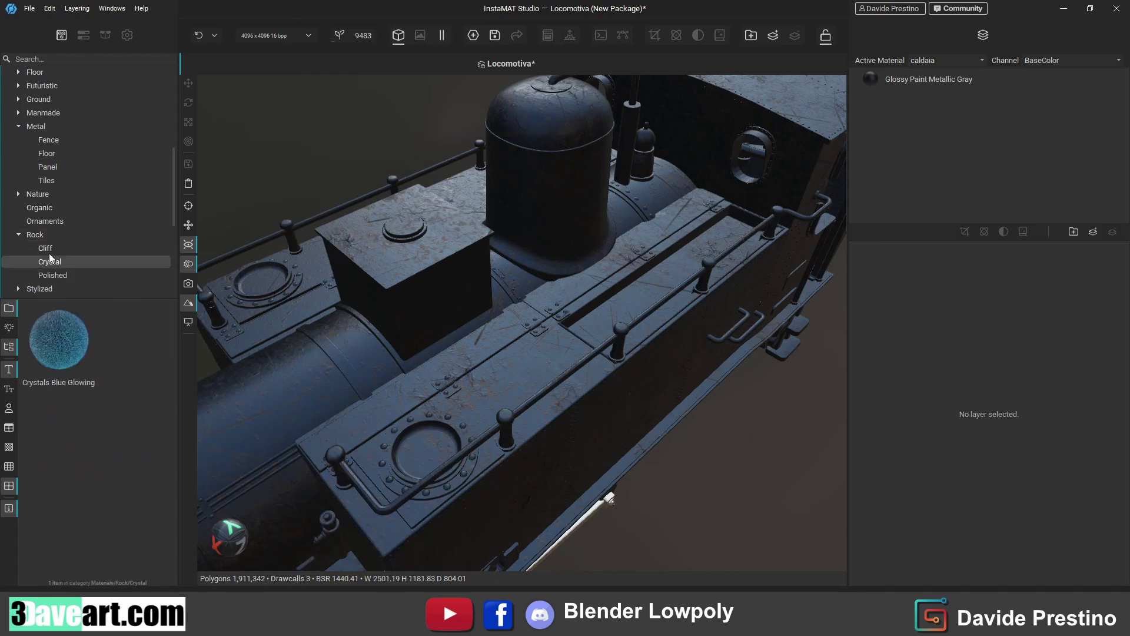
pyautogui.click(47, 248)
# - Expand Ground and browse the Gravel, Road, Sidewalk and Soil material lists
pyautogui.click(18, 99)
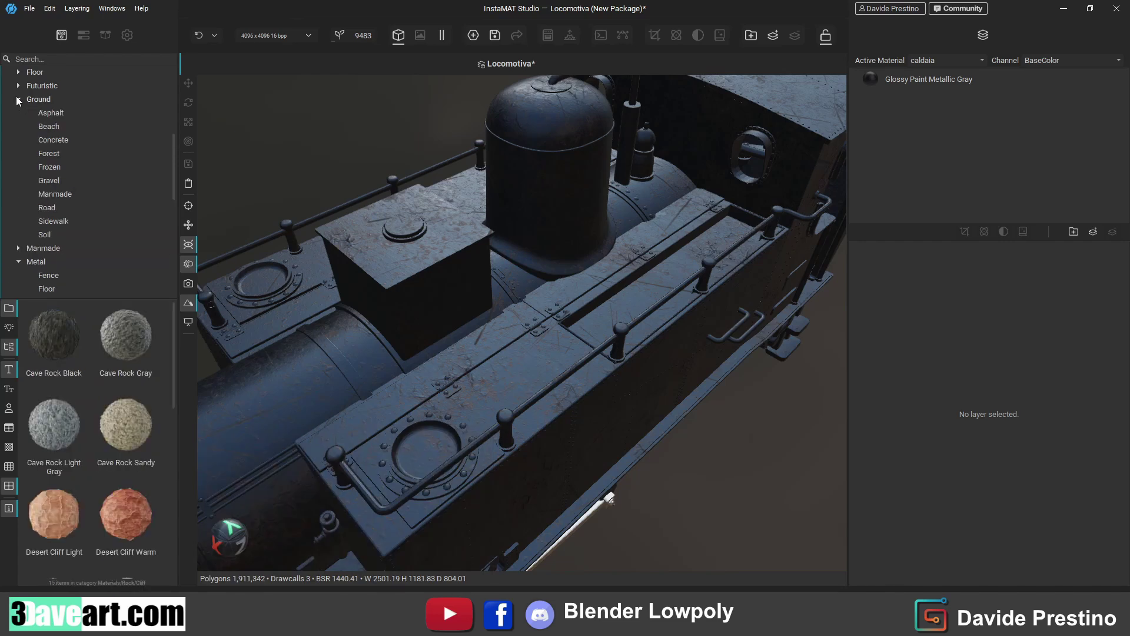
pyautogui.click(59, 181)
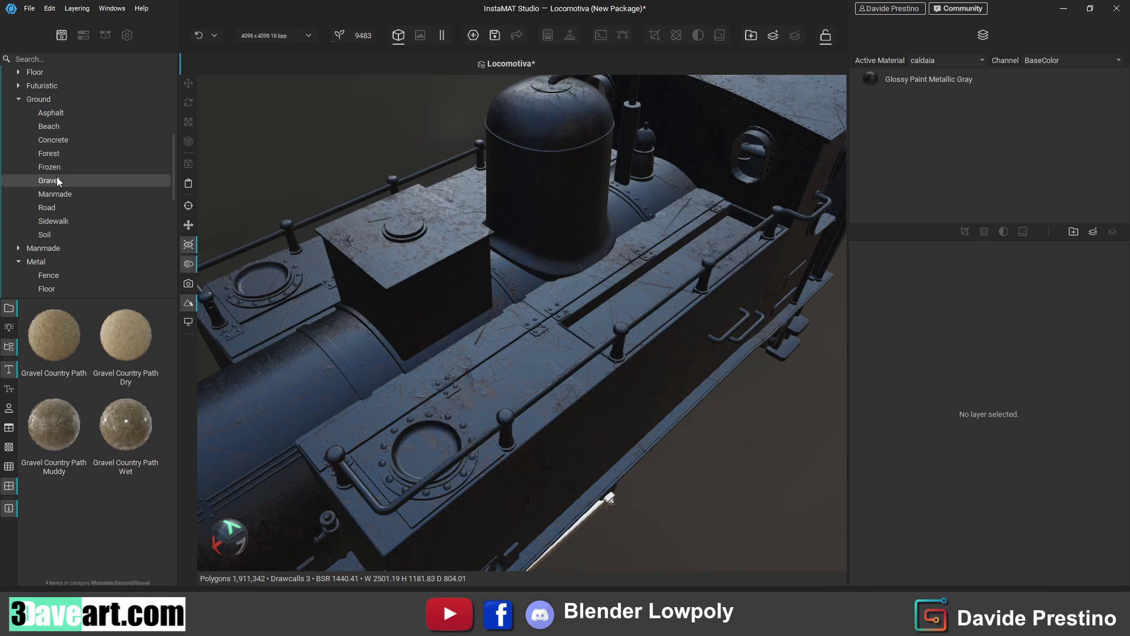
pyautogui.click(49, 208)
pyautogui.click(49, 234)
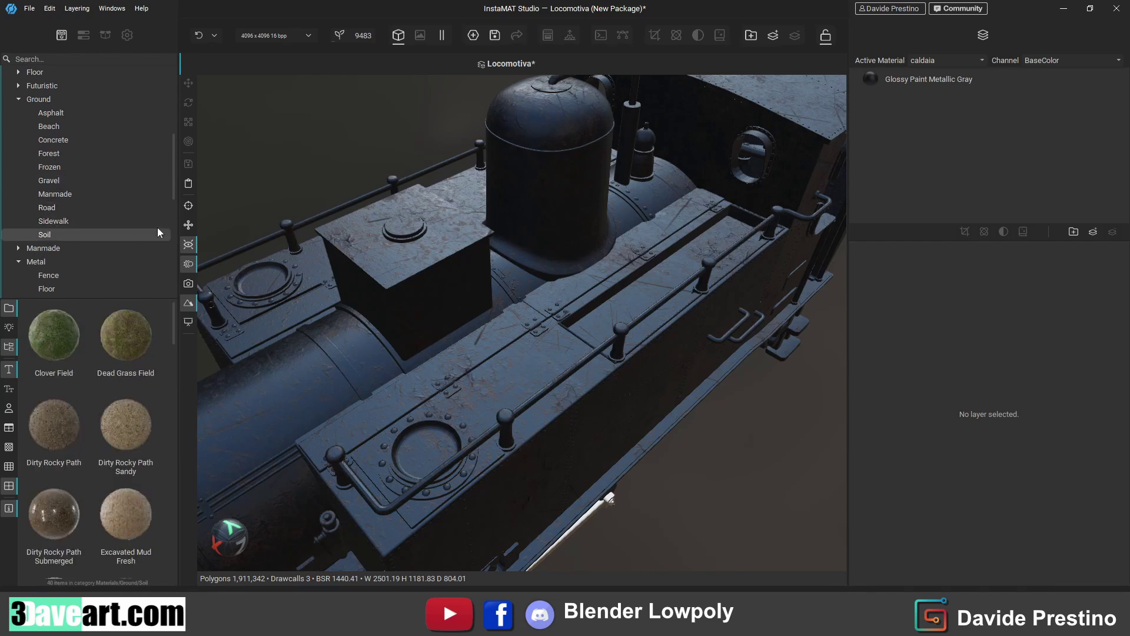
pyautogui.moveTo(176, 322)
pyautogui.mouseDown()
pyautogui.moveTo(170, 490)
pyautogui.moveTo(156, 556)
pyautogui.moveTo(182, 358)
pyautogui.moveTo(172, 264)
pyautogui.mouseUp()
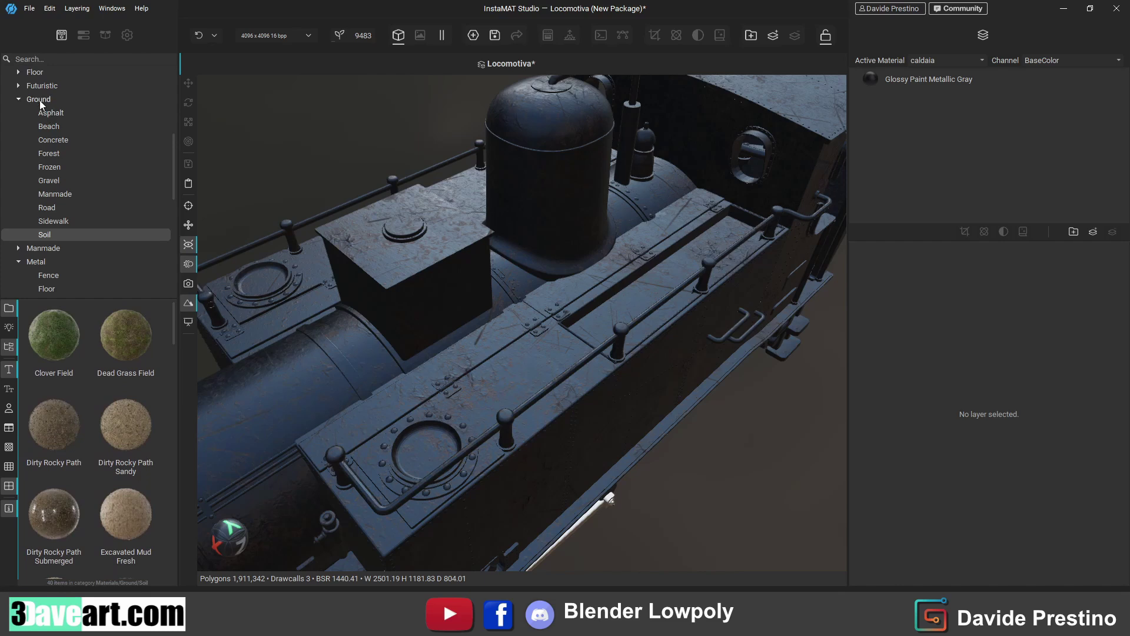
# - Browse the Asphalt and Concrete ground materials, scrolling through their grids
pyautogui.click(52, 114)
pyautogui.moveTo(173, 341)
pyautogui.mouseDown()
pyautogui.moveTo(196, 517)
pyautogui.moveTo(201, 405)
pyautogui.mouseUp()
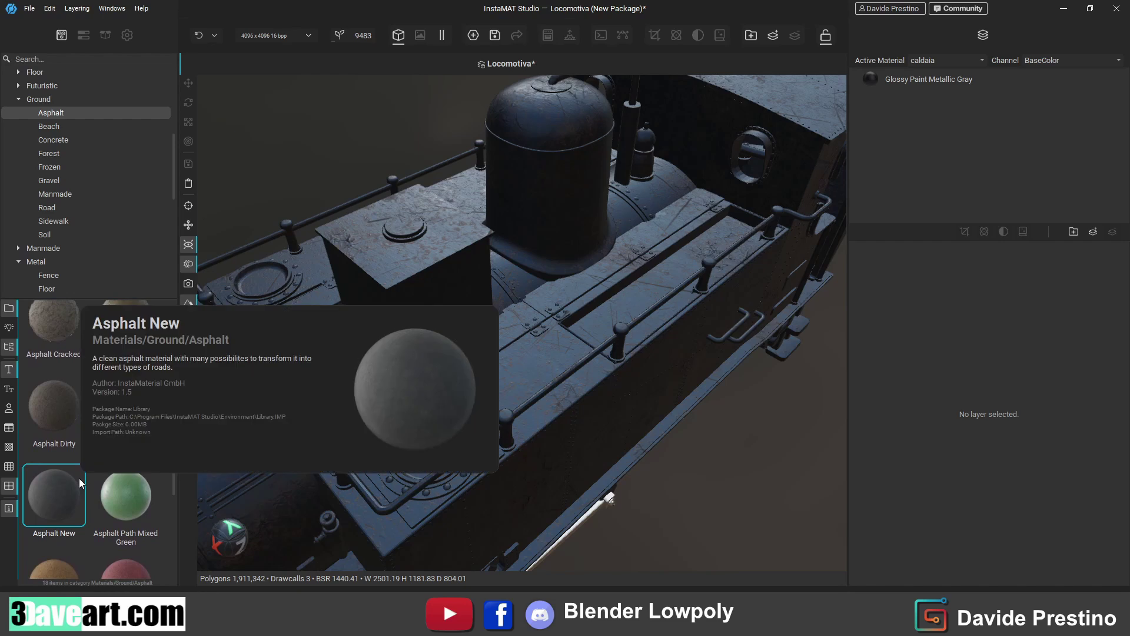
pyautogui.scroll(5, 79, 465)
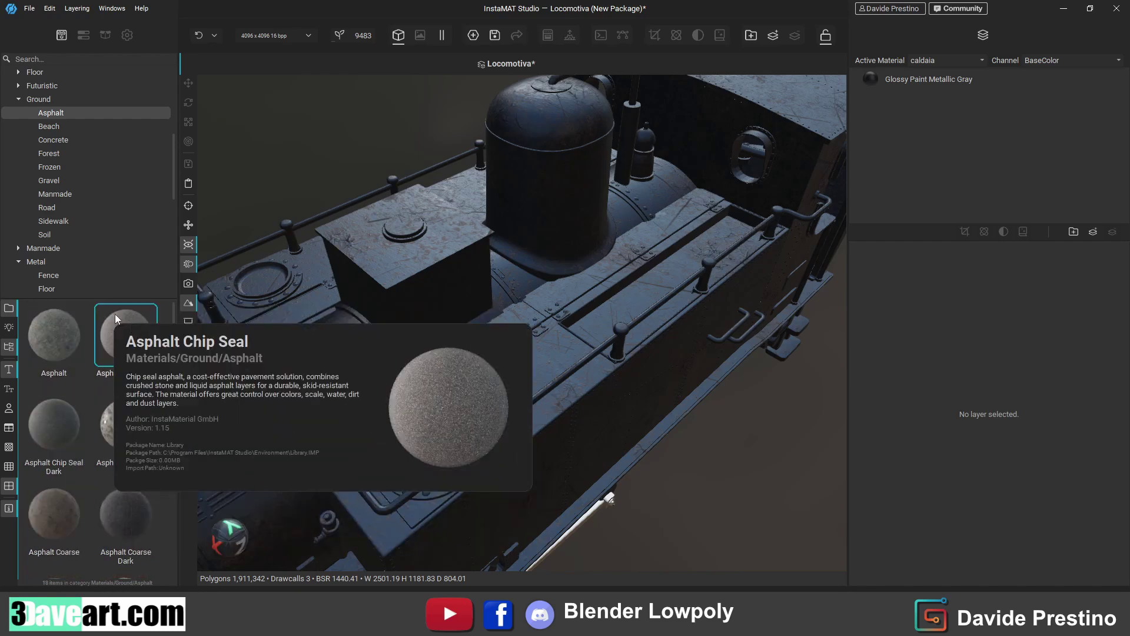
pyautogui.click(56, 128)
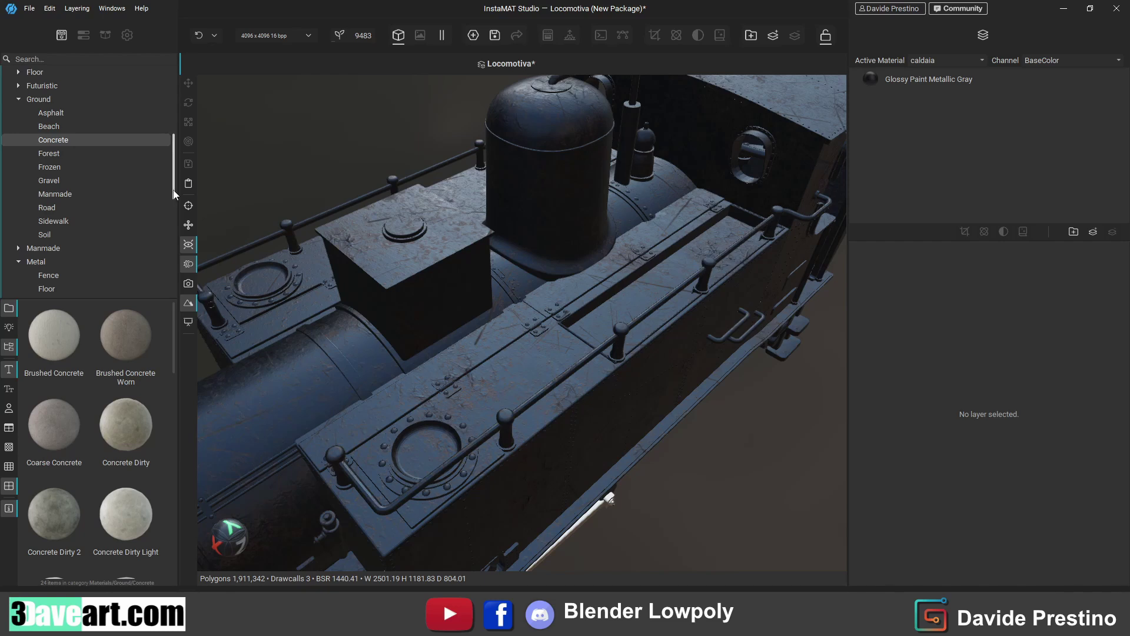
pyautogui.scroll(-10, 119, 452)
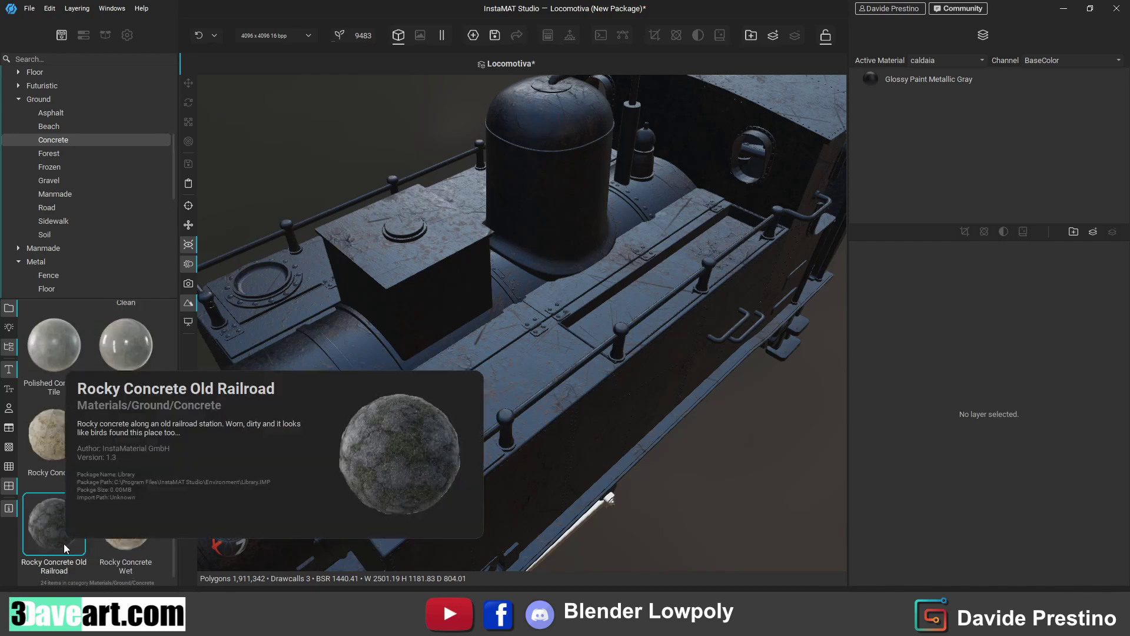
pyautogui.scroll(10, 131, 359)
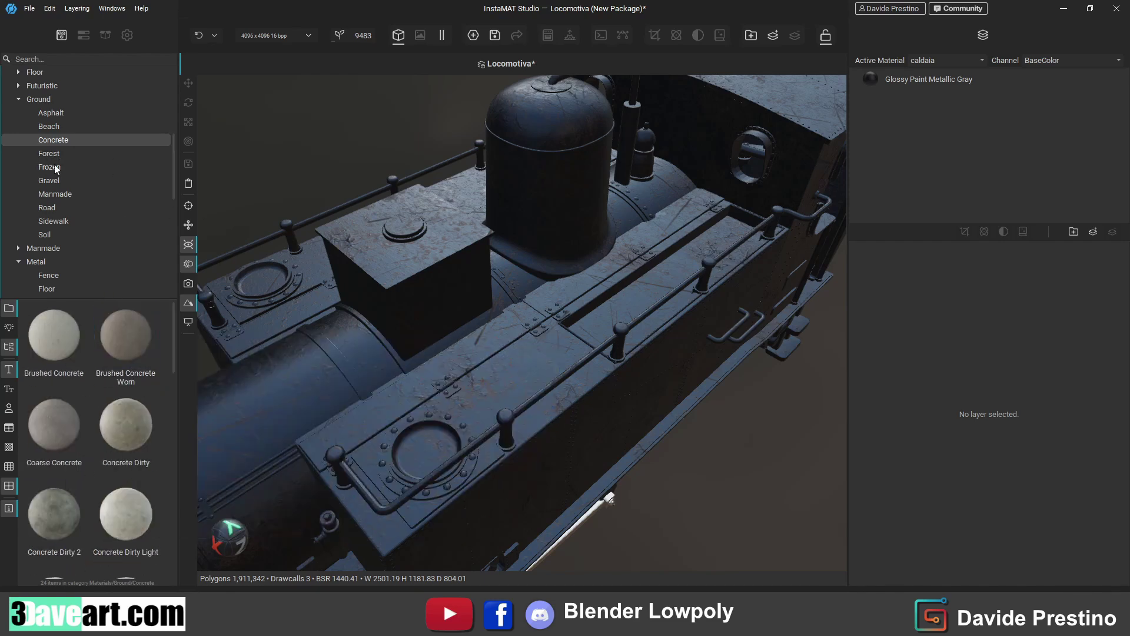
# - Revisit the Gravel and Soil ground materials and scroll through their grid
pyautogui.click(53, 182)
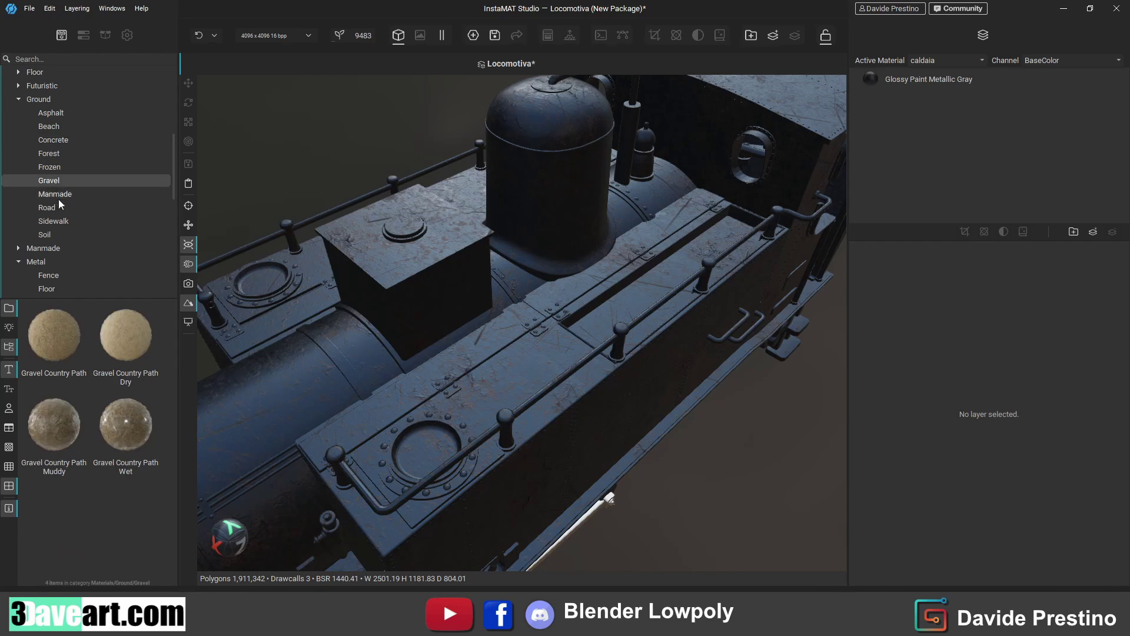
pyautogui.click(46, 234)
pyautogui.scroll(-3, 90, 417)
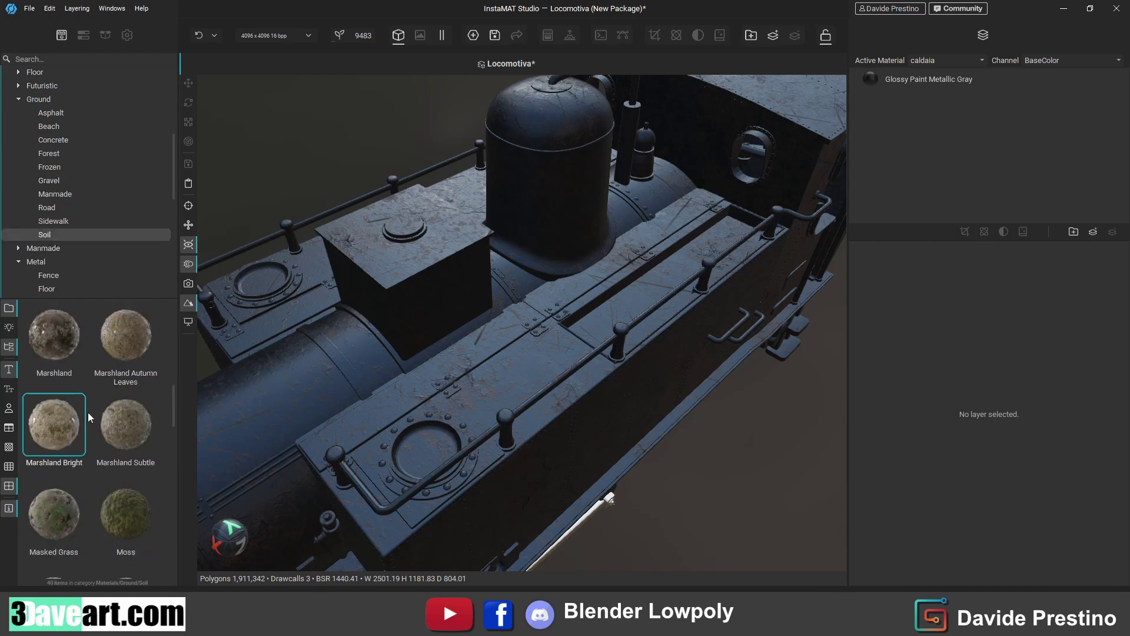
pyautogui.scroll(-3, 90, 416)
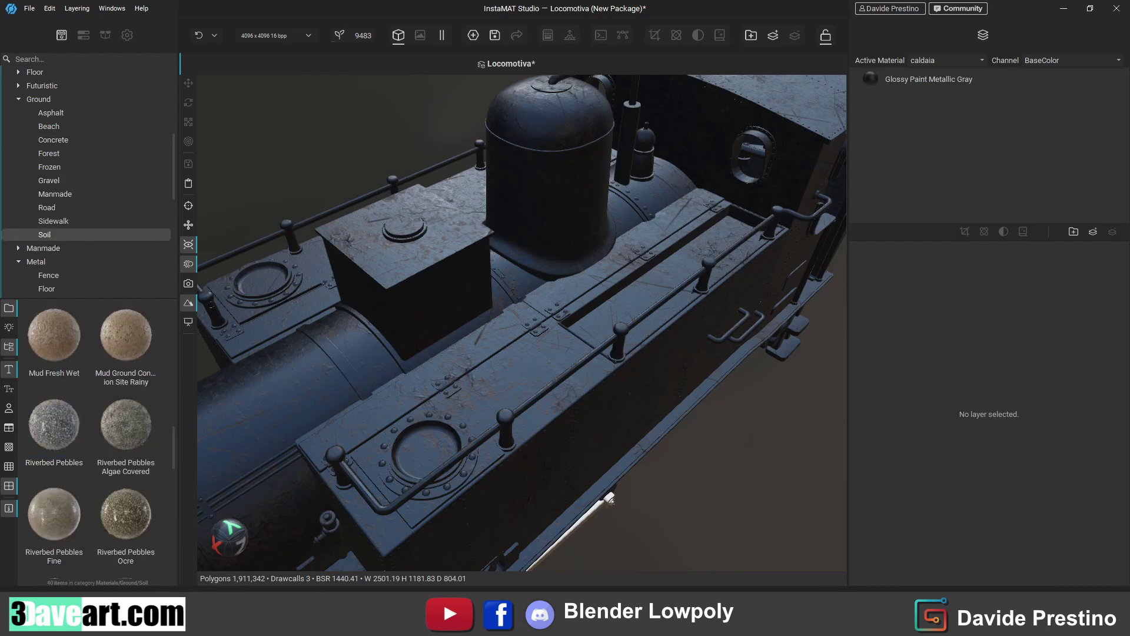
# - Scroll the library and list all 31 Rock materials, Cave Rock Black through Crystal Rock
pyautogui.click(52, 415)
pyautogui.scroll(-2, 96, 433)
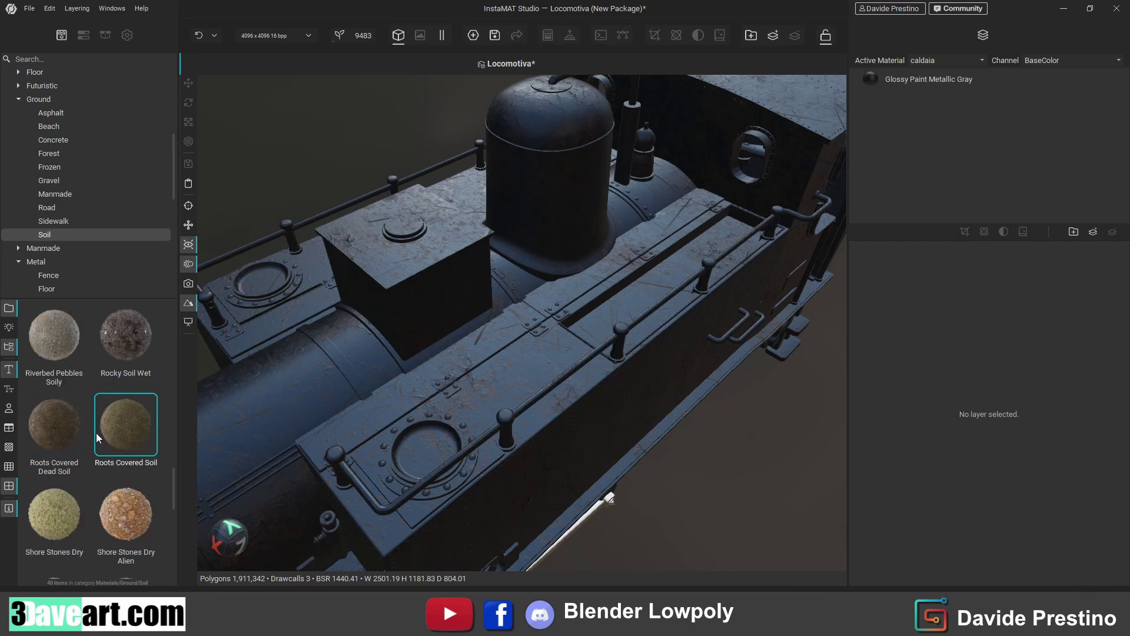
pyautogui.scroll(-2, 116, 359)
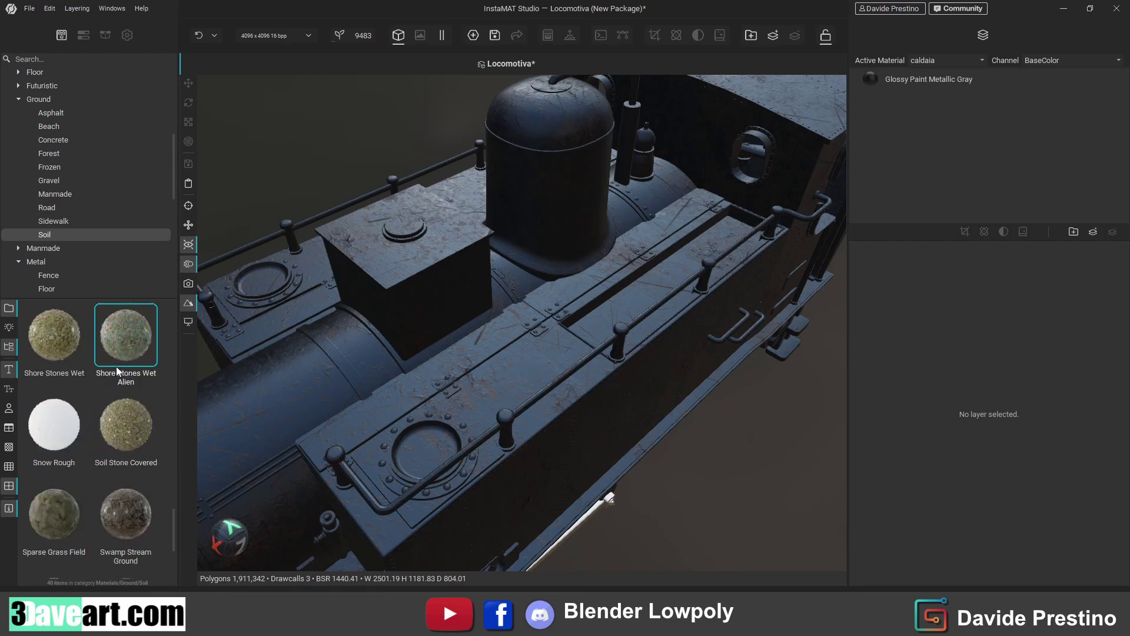
pyautogui.scroll(-2, 116, 366)
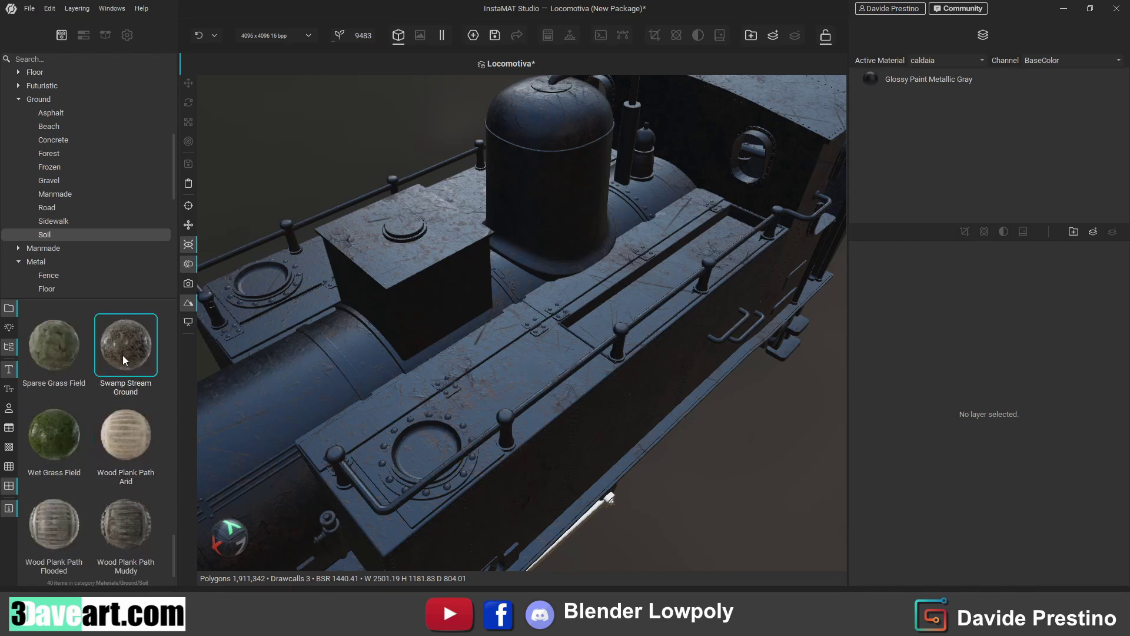
pyautogui.scroll(10, 122, 355)
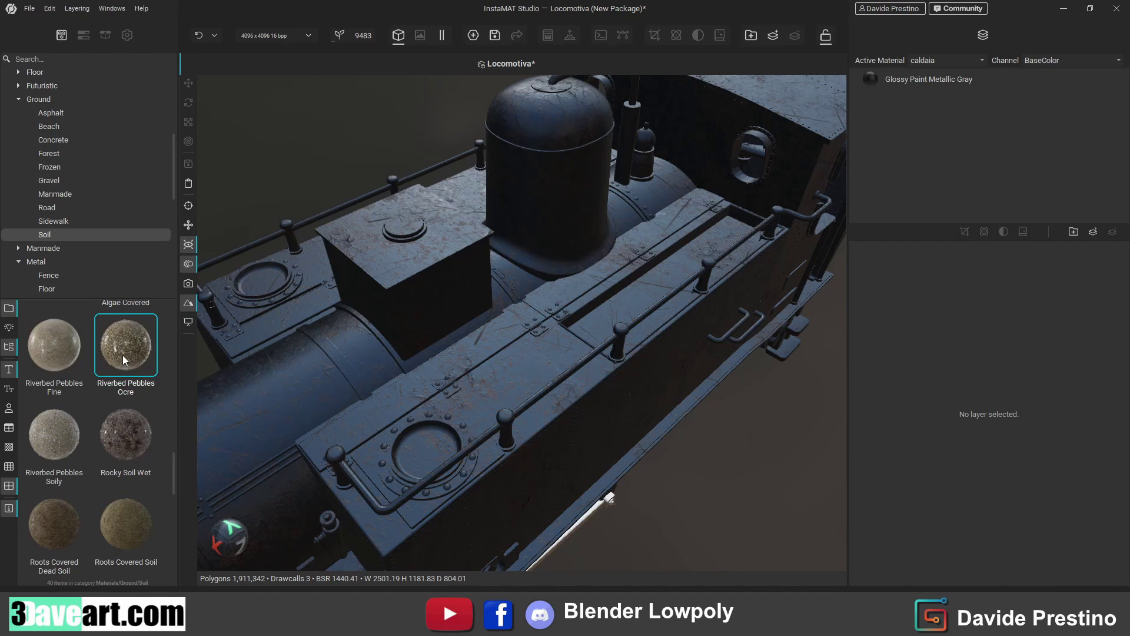
pyautogui.scroll(2, 140, 418)
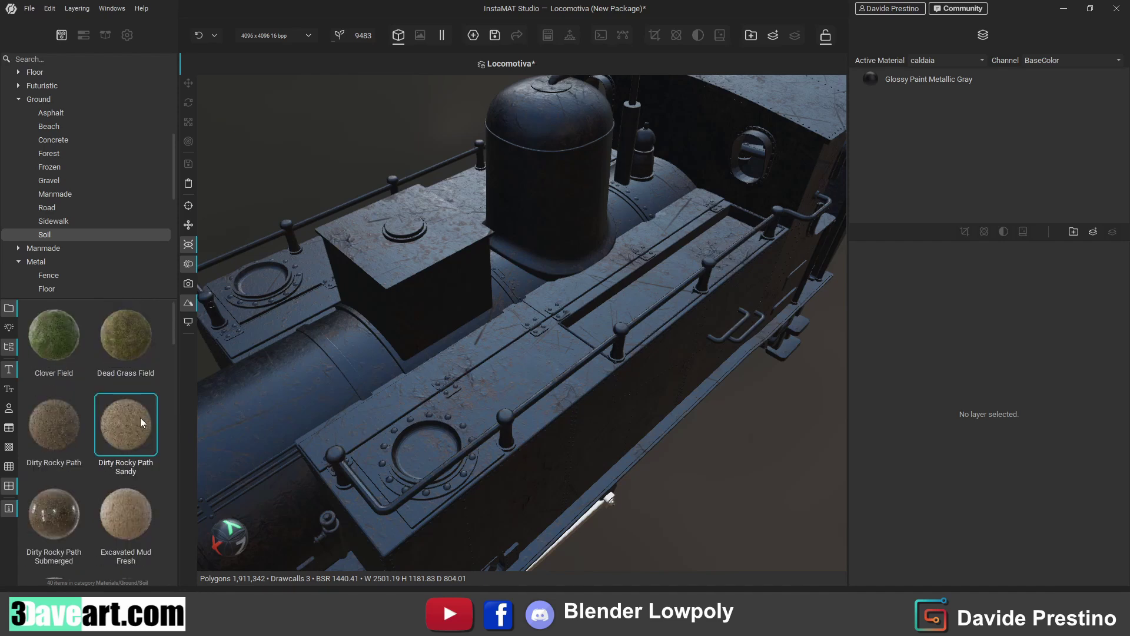
pyautogui.scroll(-3, 140, 418)
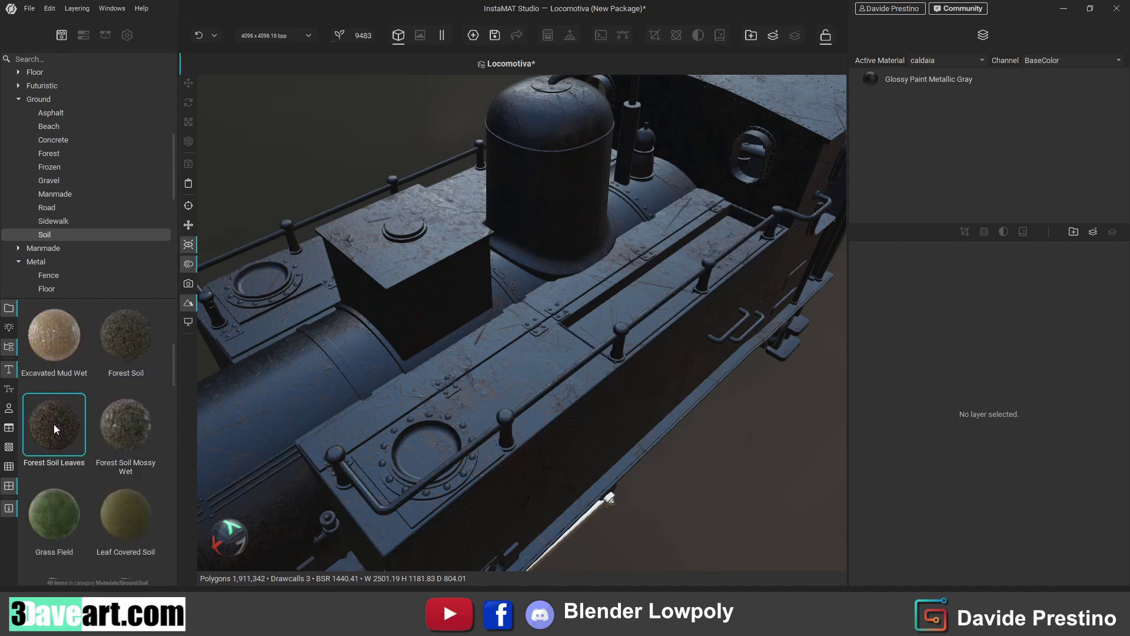
pyautogui.scroll(-1, 45, 257)
pyautogui.scroll(-2, 45, 257)
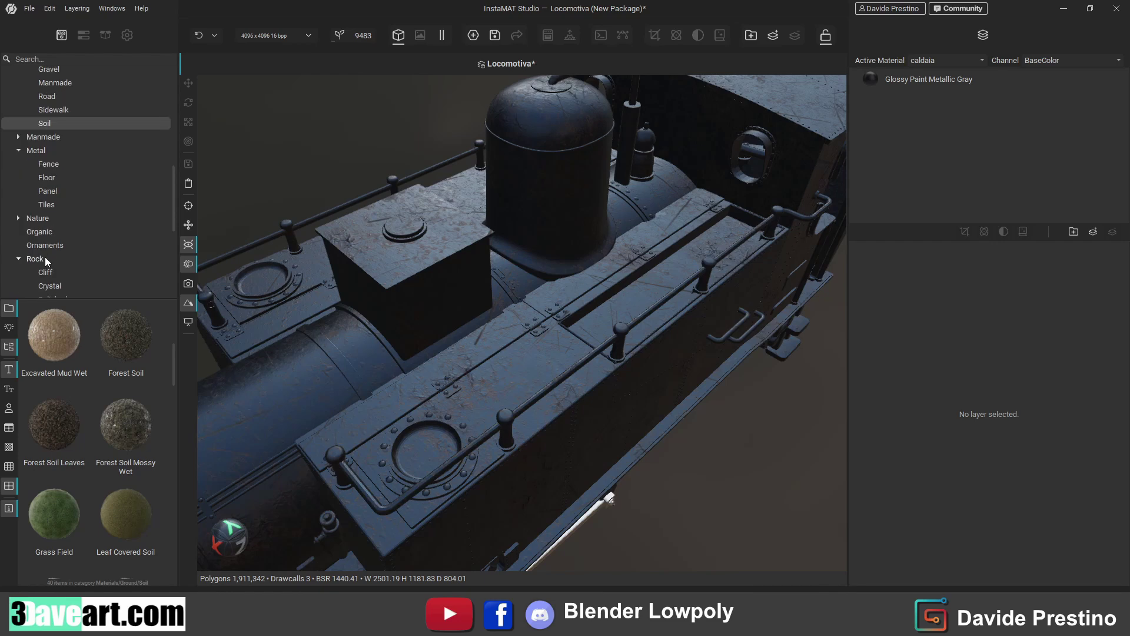
pyautogui.scroll(-1, 45, 257)
pyautogui.click(59, 247)
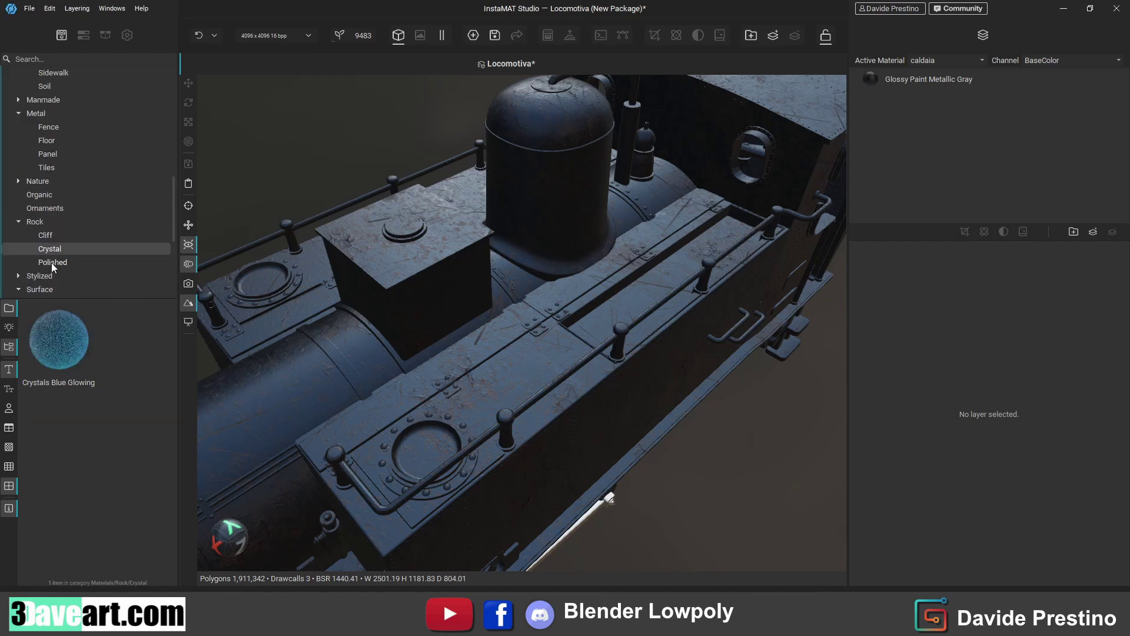
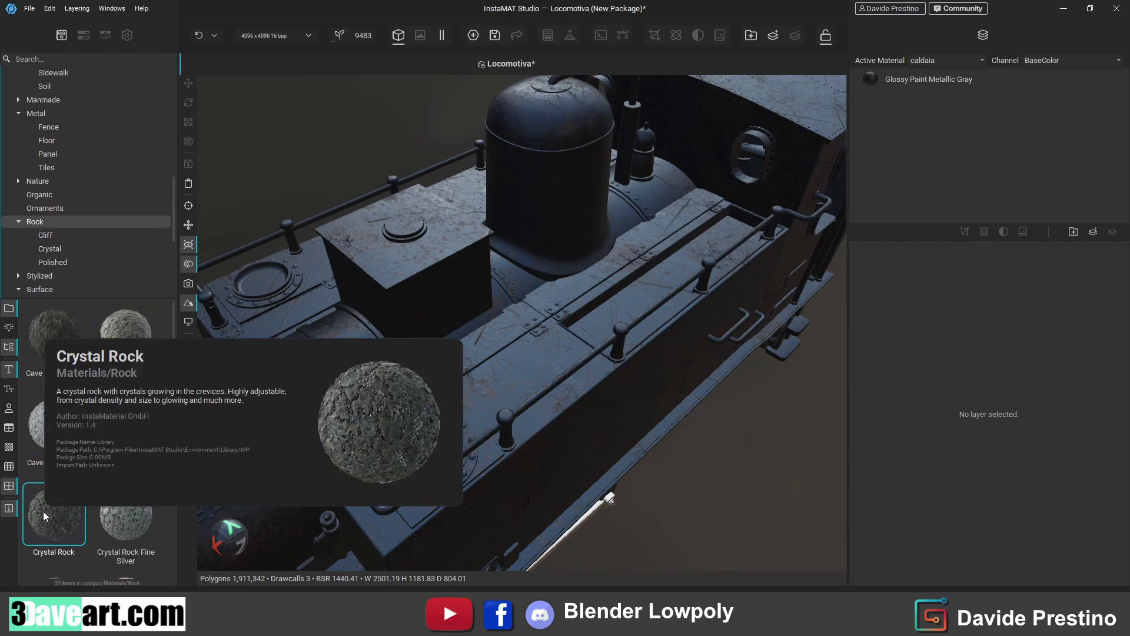
# - Add a Crystal Rock layer on the boiler, with Additional Rock ~6% and Primary Rock ~82%
pyautogui.moveTo(44, 511); pyautogui.dragTo(945, 77)
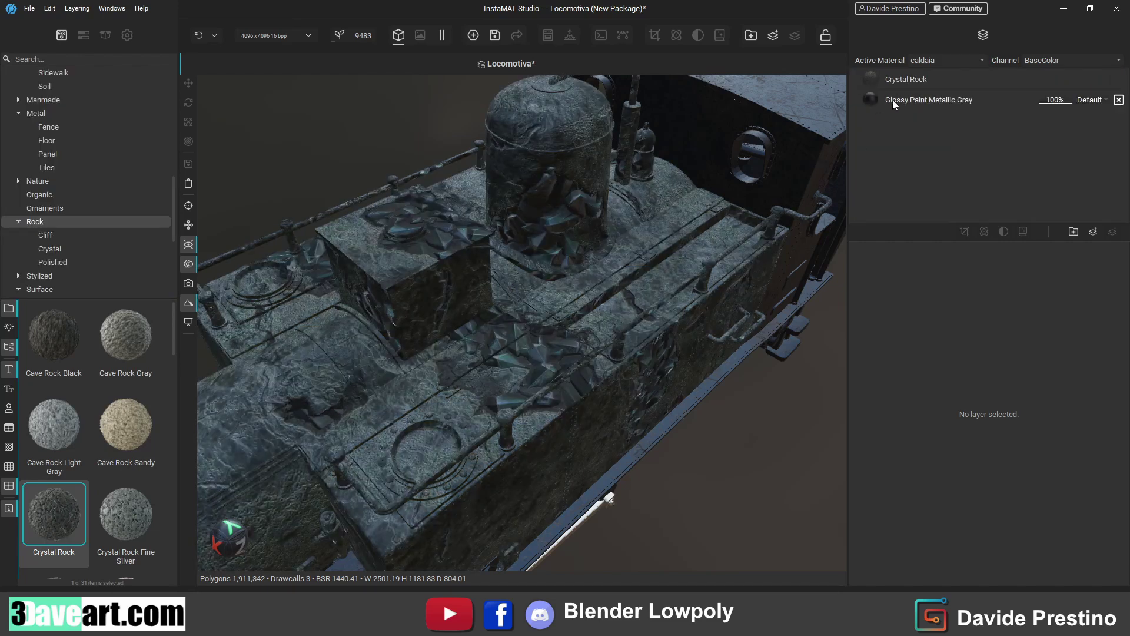
pyautogui.click(895, 80)
pyautogui.click(856, 446)
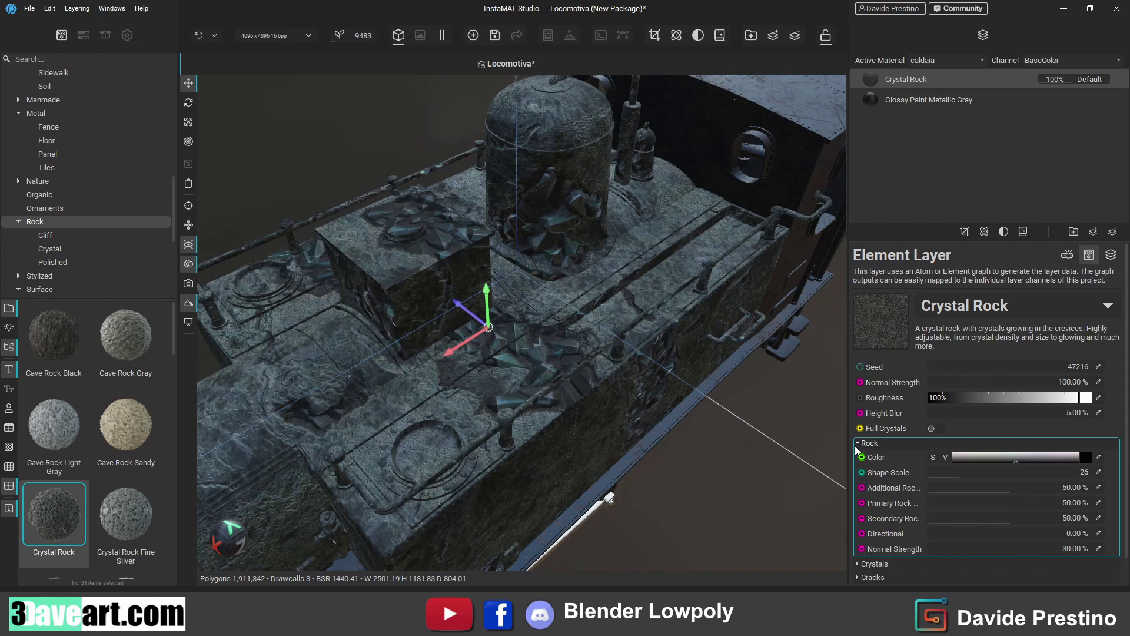
pyautogui.moveTo(933, 491); pyautogui.dragTo(937, 491)
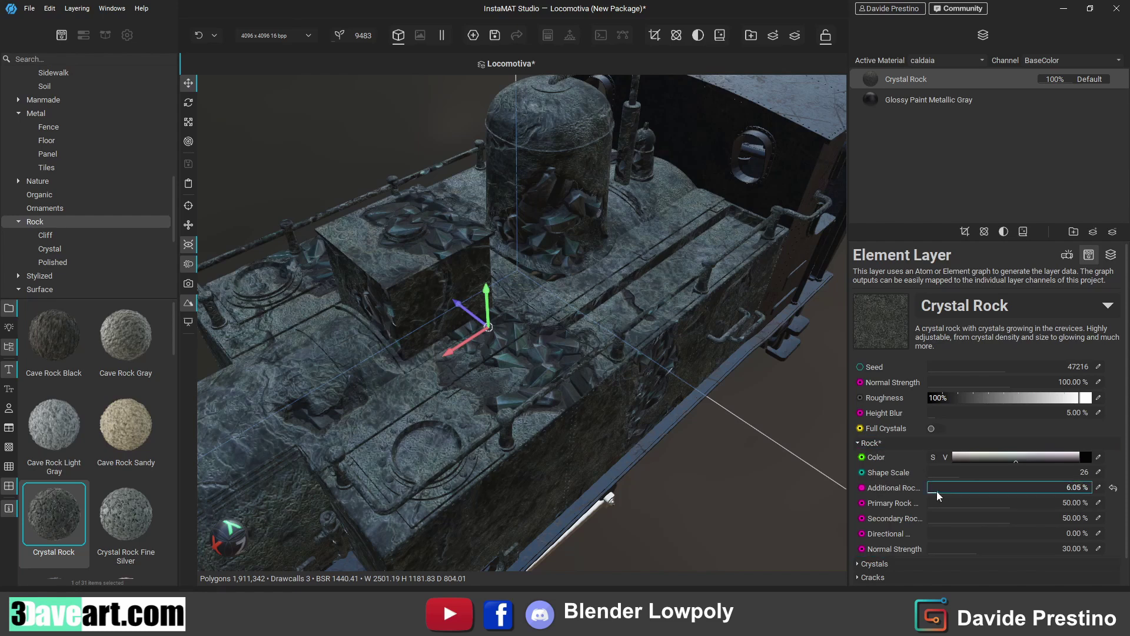
pyautogui.click(1062, 505)
# - Set Crystal Density to about 92% and crystal length to about 85%
pyautogui.scroll(-1, 1061, 507)
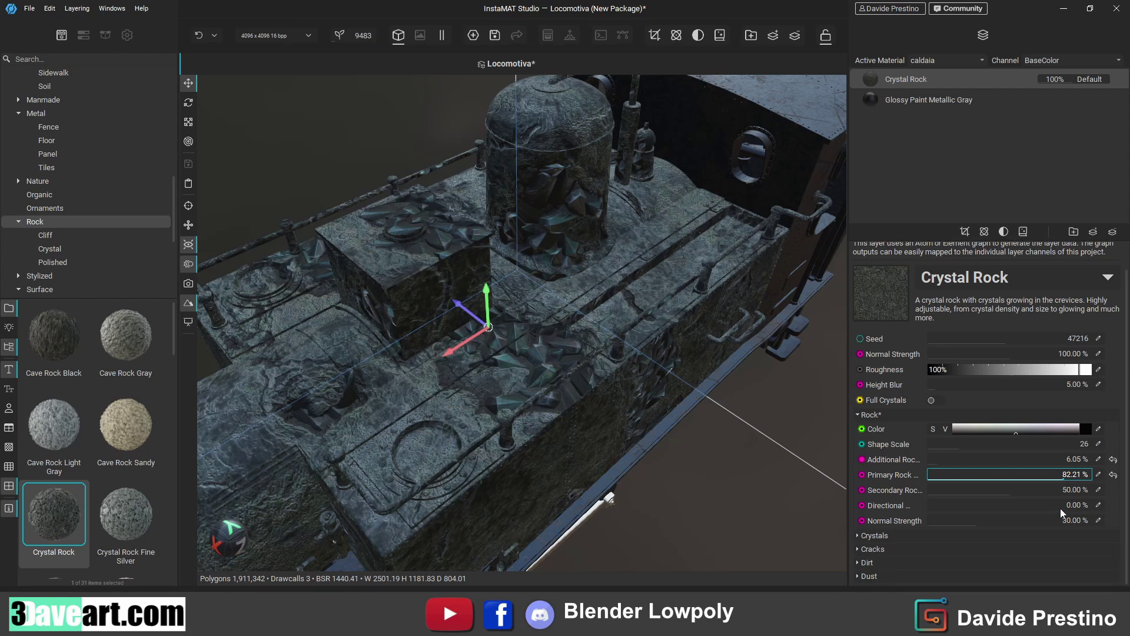
pyautogui.click(859, 535)
pyautogui.click(1080, 445)
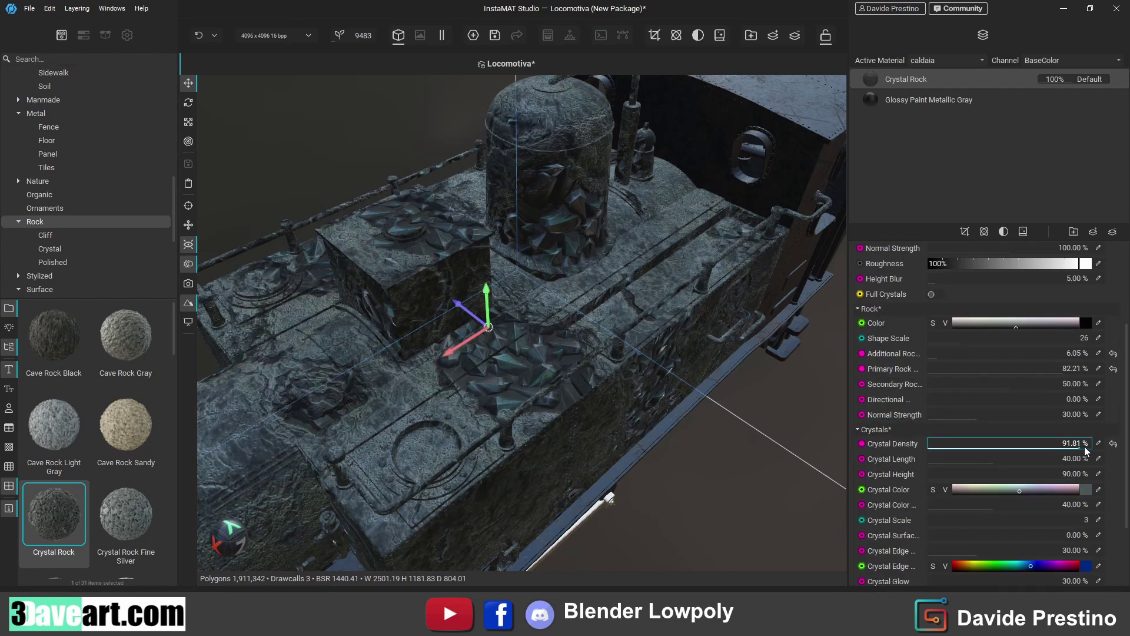
pyautogui.click(1067, 464)
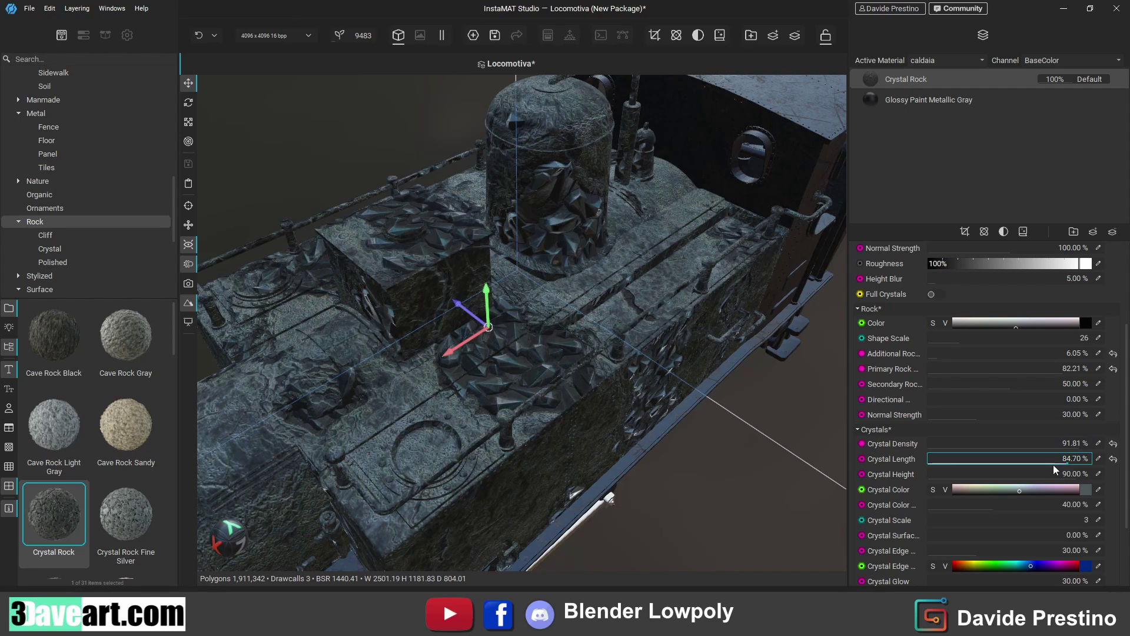
pyautogui.moveTo(1049, 476); pyautogui.dragTo(1044, 481)
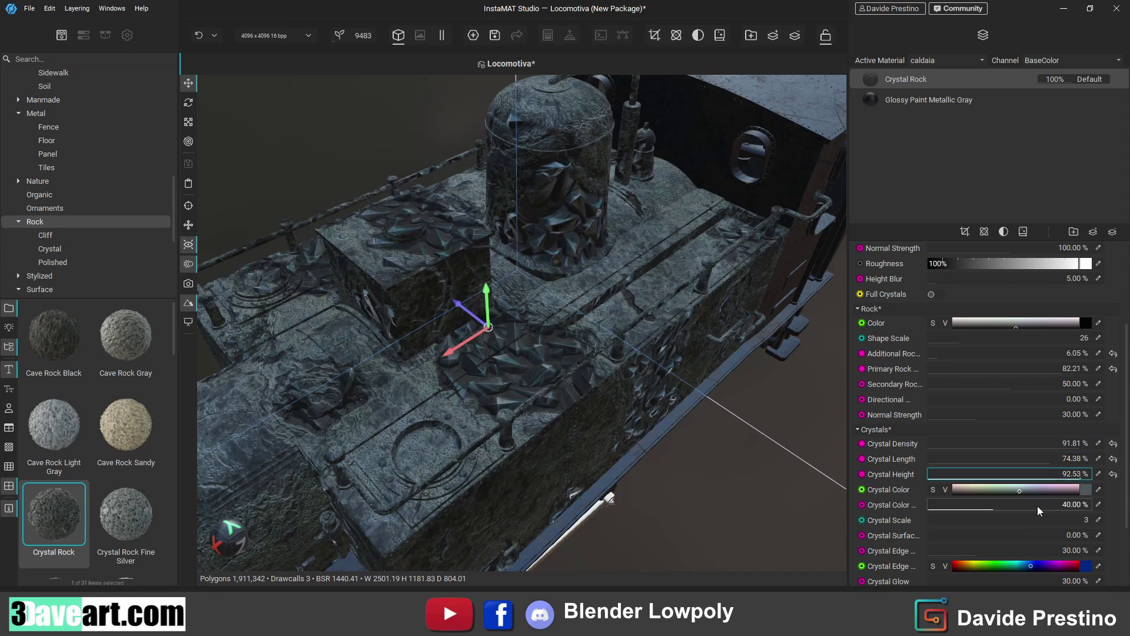
pyautogui.scroll(-1, 1037, 507)
pyautogui.scroll(3, 1033, 517)
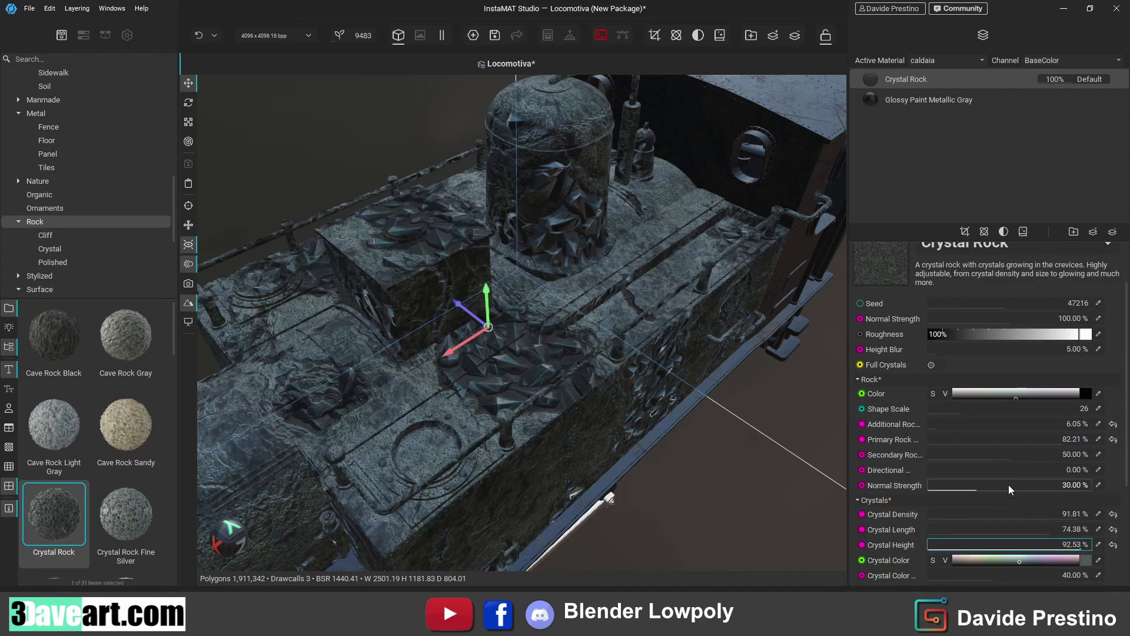
# - Raise Additional Rock to ~51%, Normal Strength to ~66% and crystal surface to ~65%
pyautogui.click(1011, 426)
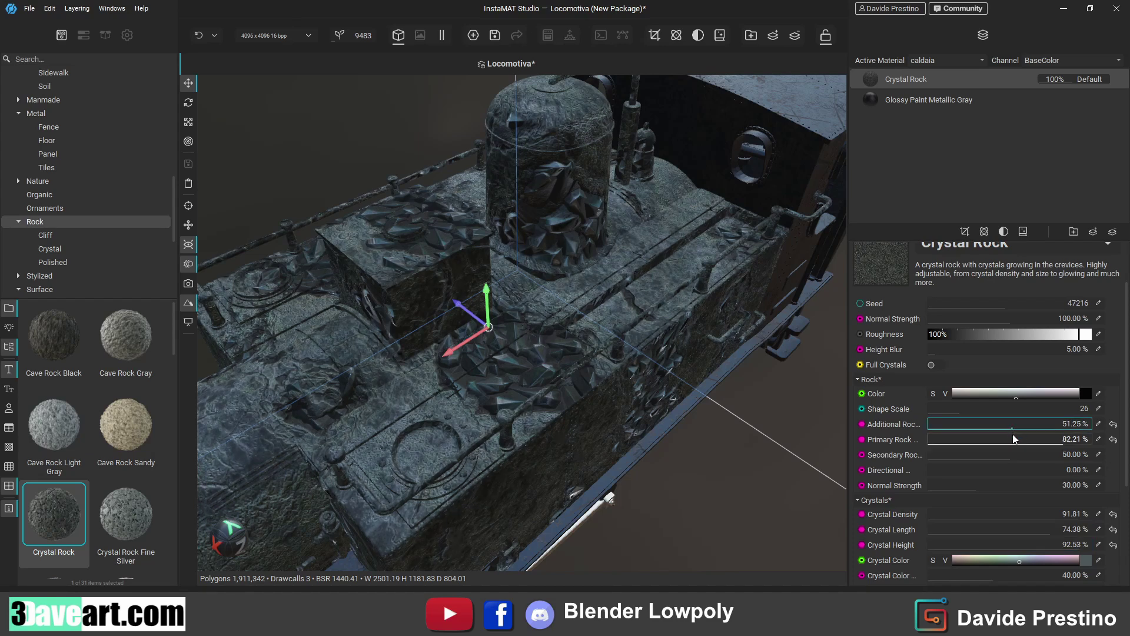
pyautogui.click(1035, 486)
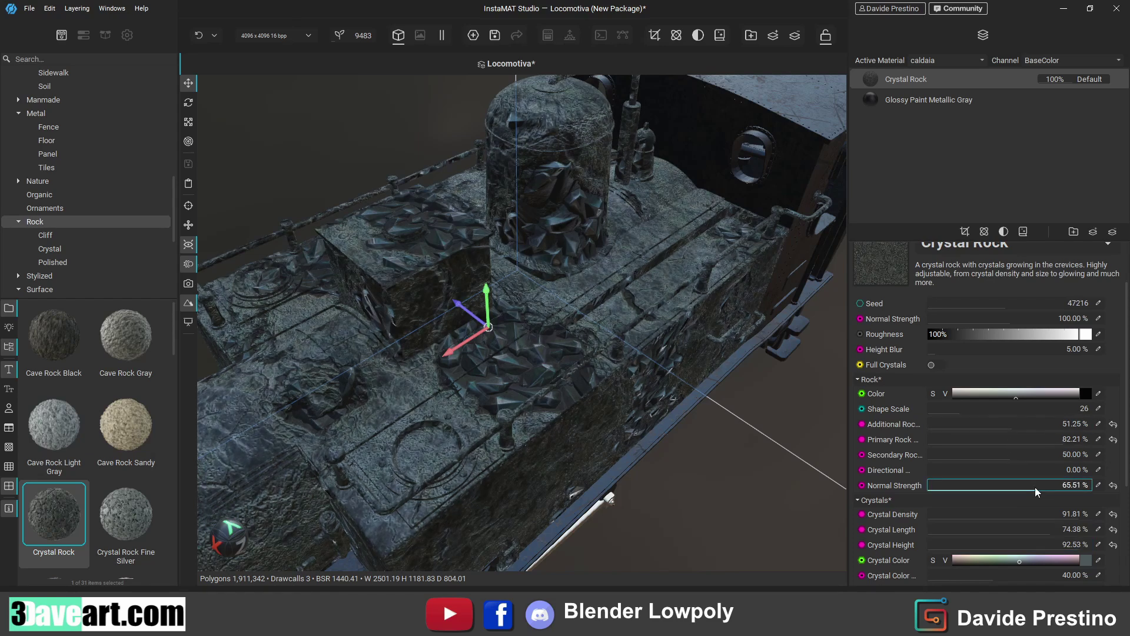
pyautogui.scroll(-2, 1035, 486)
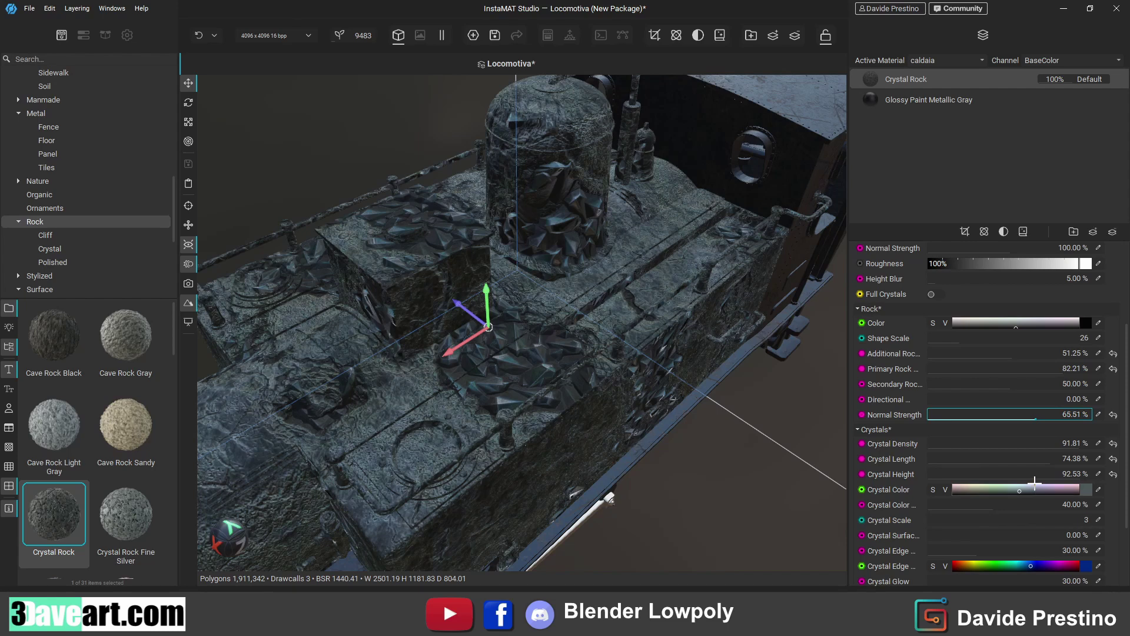
pyautogui.scroll(-1, 1032, 524)
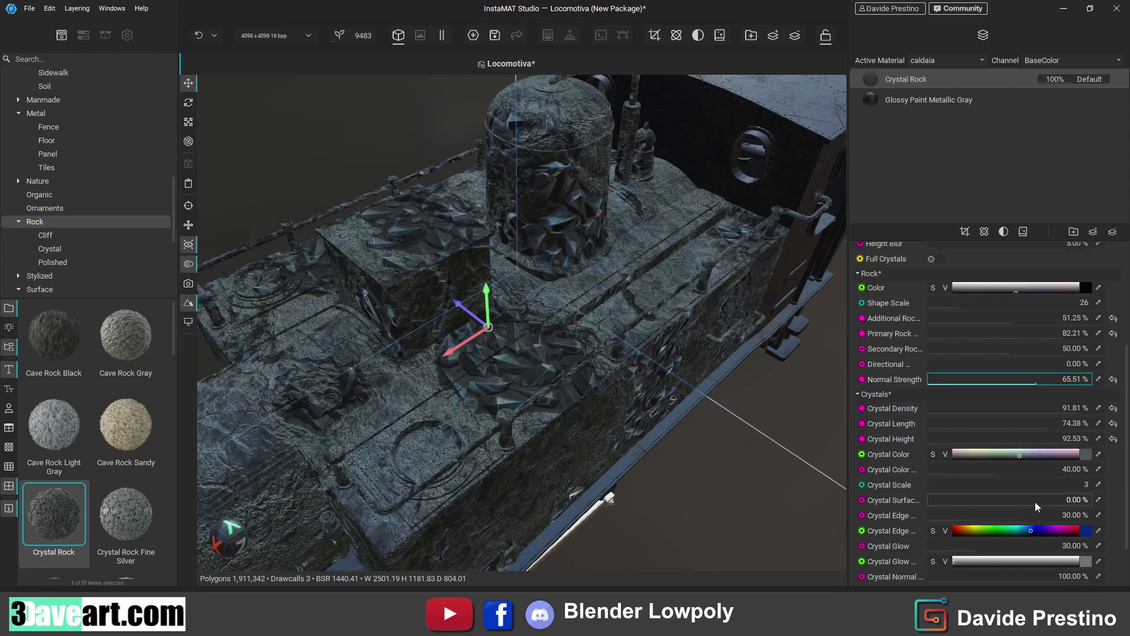
pyautogui.click(1035, 501)
pyautogui.scroll(-2, 1035, 501)
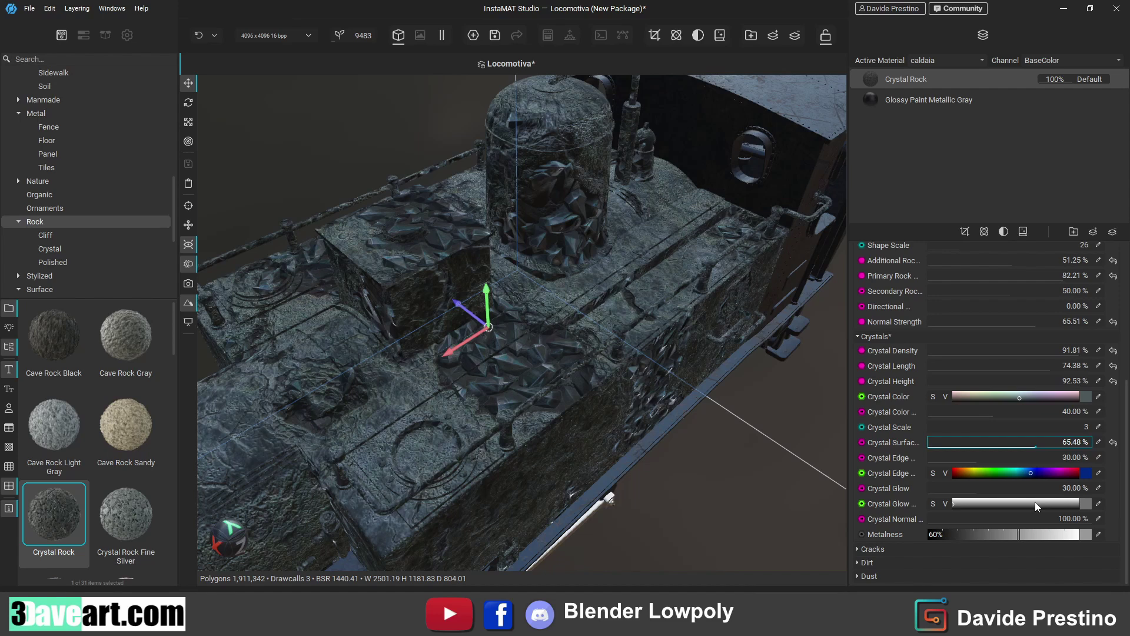
pyautogui.scroll(2, 1035, 502)
pyautogui.scroll(4, 1035, 502)
pyautogui.scroll(-1, 1034, 501)
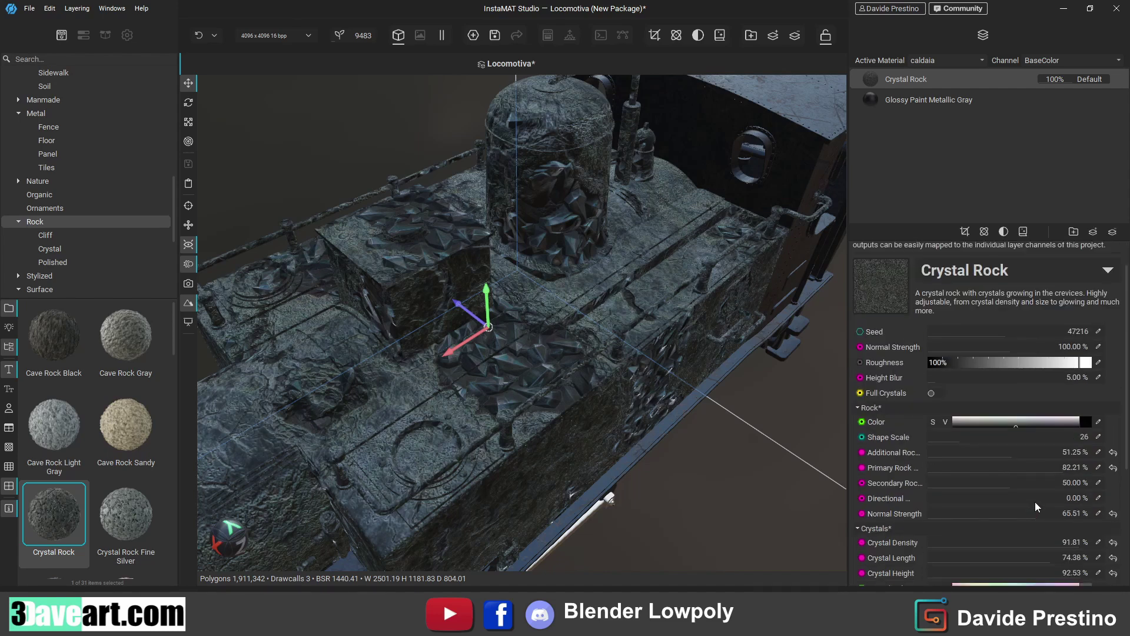
# - Set Height Blur to about 23.49%, Shape Scale to 93 and Additional Rock to 67.26%
pyautogui.click(1013, 381)
pyautogui.click(966, 381)
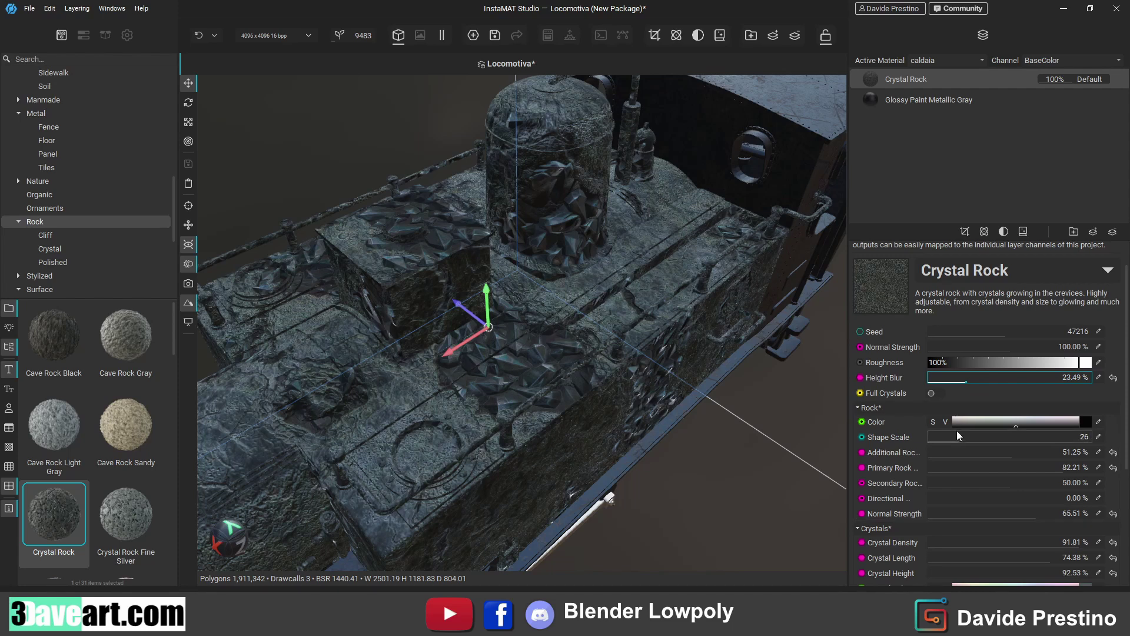
pyautogui.click(1021, 439)
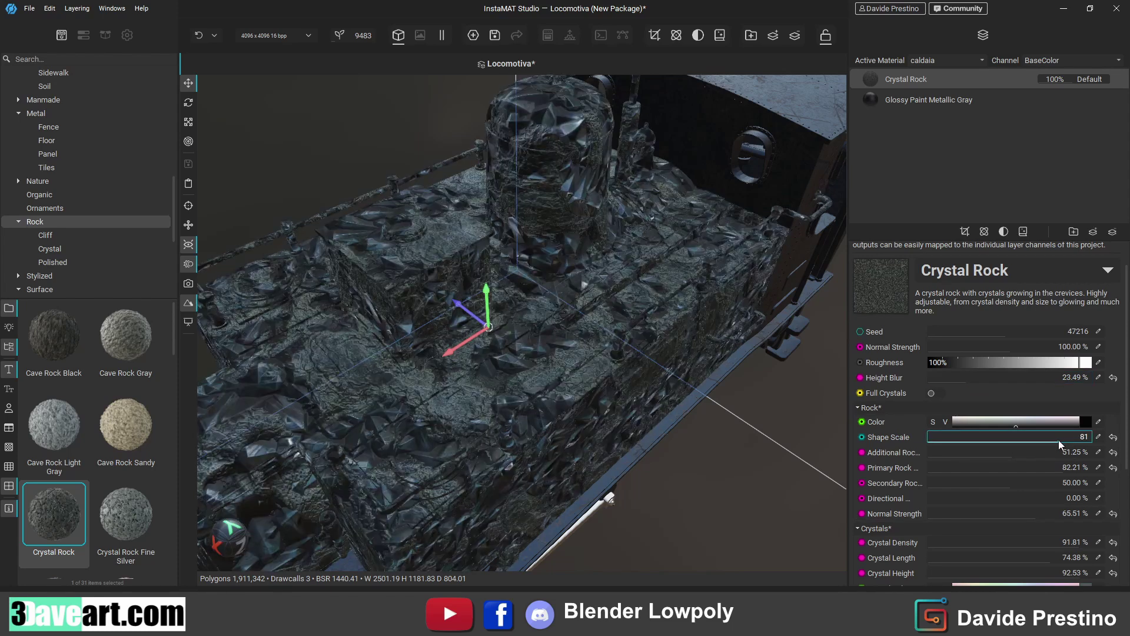
pyautogui.moveTo(1045, 452); pyautogui.dragTo(1038, 454)
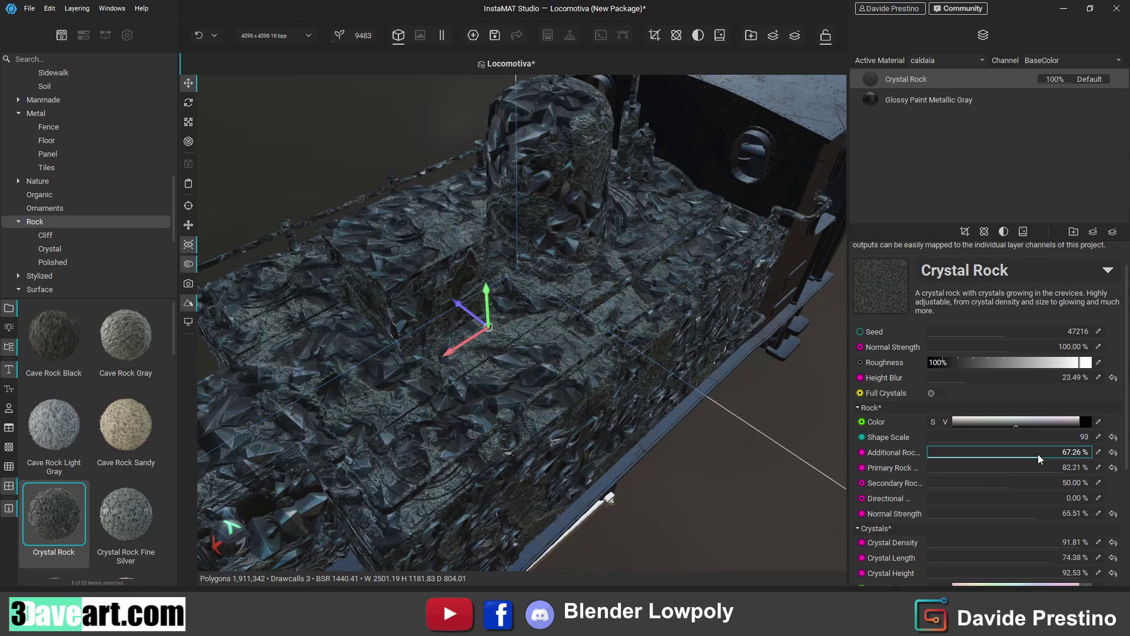
# - Project the Crystal Rock at scale 0.52 and give the layer a Mesh Mask Painting mask
pyautogui.click(1093, 233)
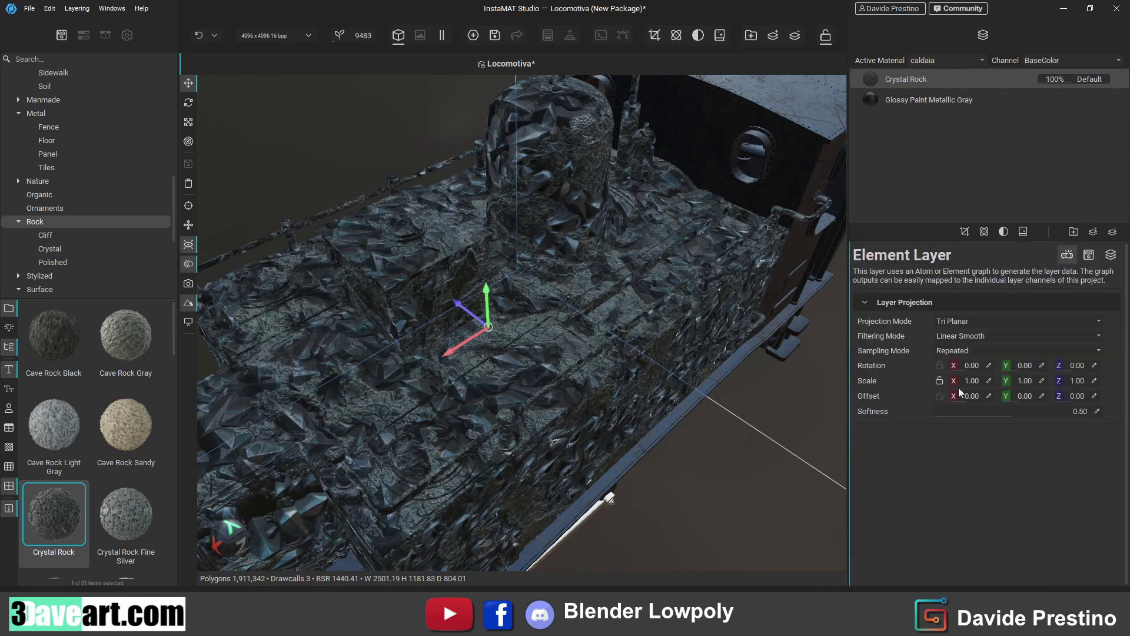
pyautogui.moveTo(972, 382); pyautogui.dragTo(951, 386)
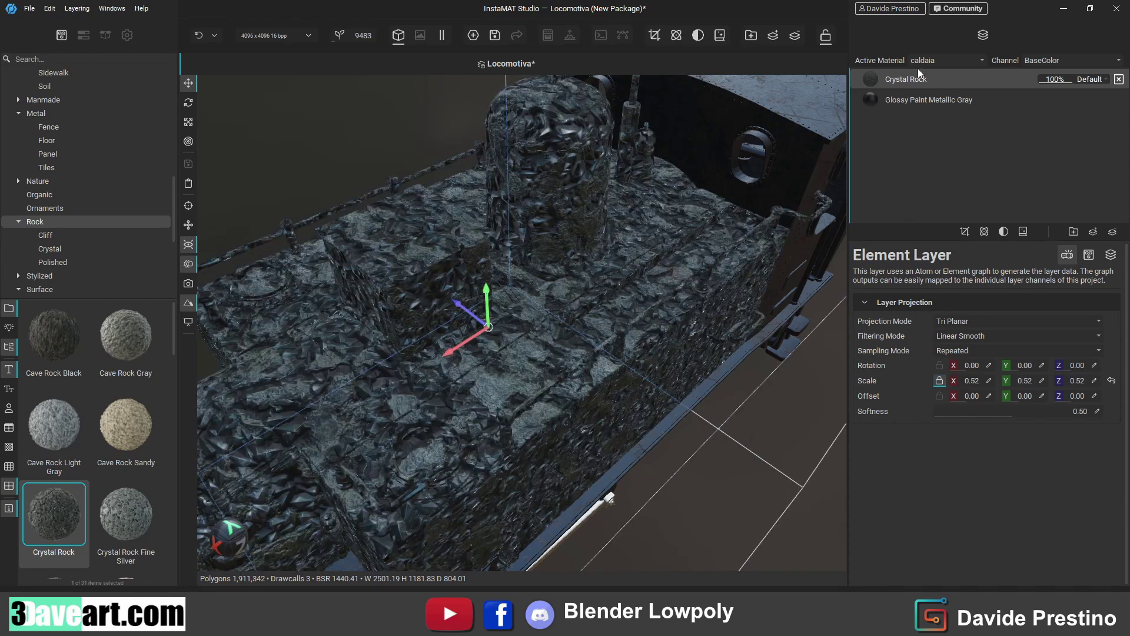
pyautogui.click(964, 232)
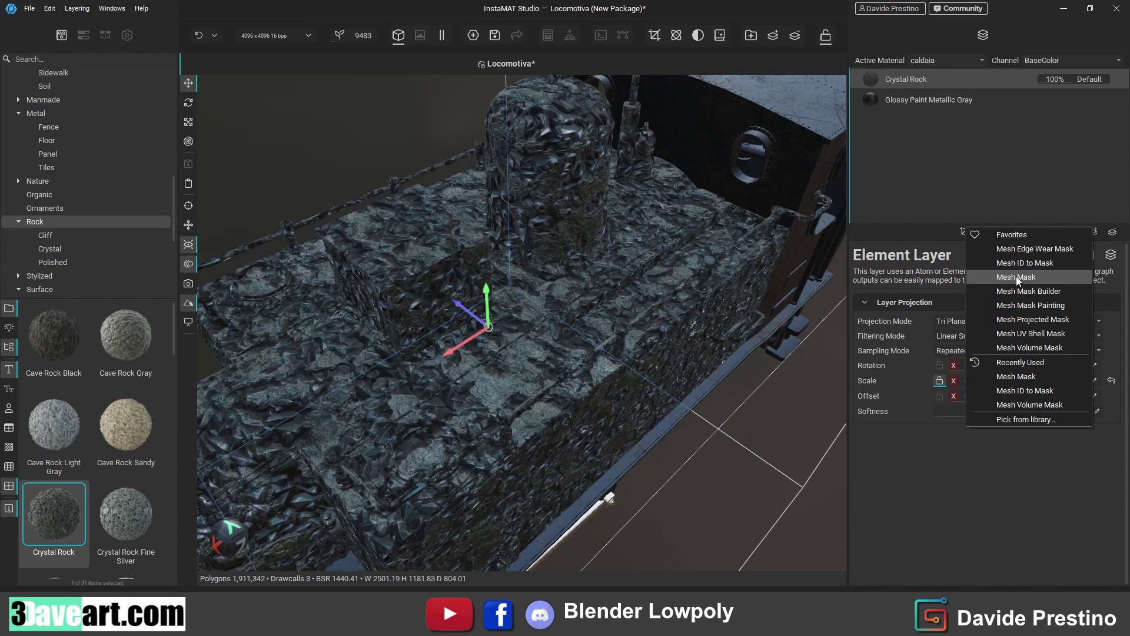
pyautogui.click(1029, 306)
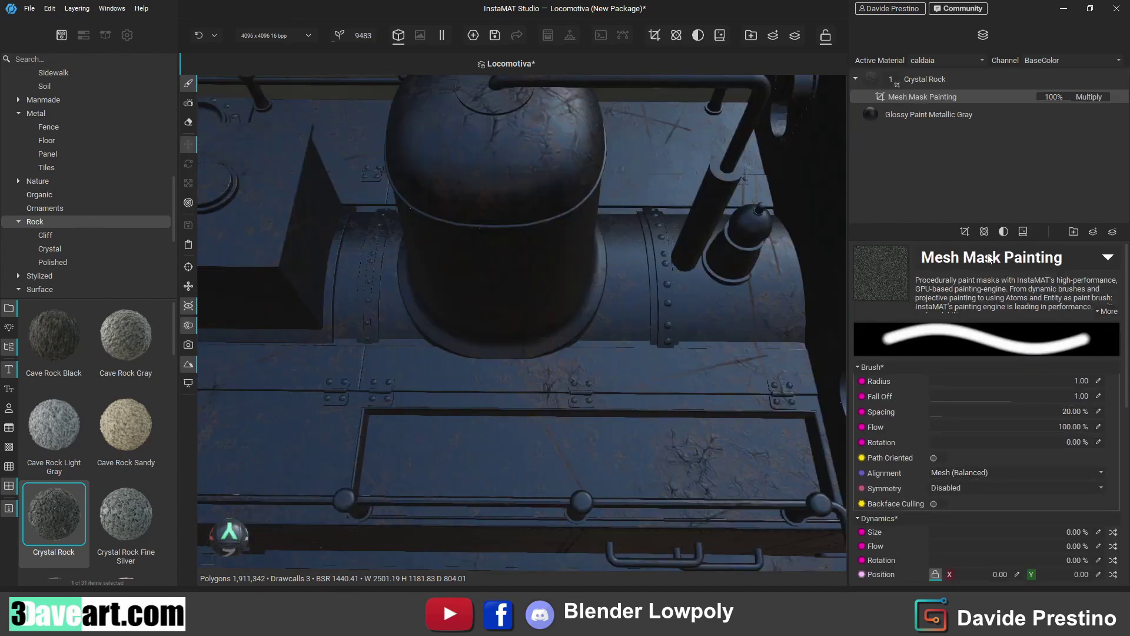
# - Set the mask brush Radius to 0.22 and adjust its Softness
pyautogui.scroll(-5, 1019, 430)
pyautogui.moveTo(977, 380); pyautogui.dragTo(962, 381)
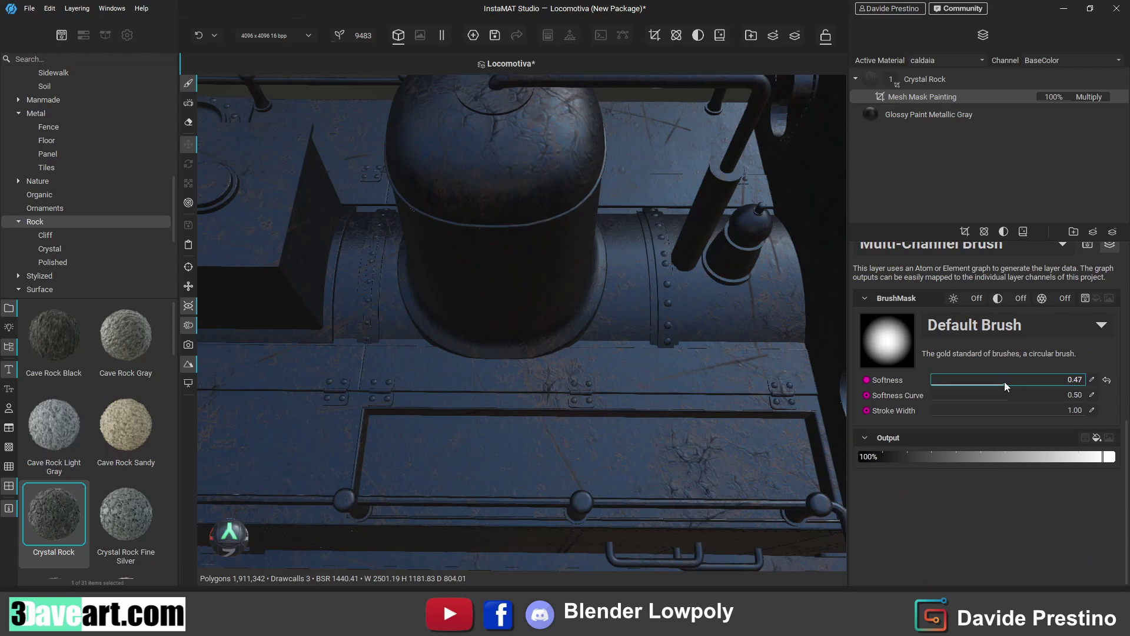
pyautogui.scroll(3, 961, 389)
pyautogui.scroll(2, 960, 401)
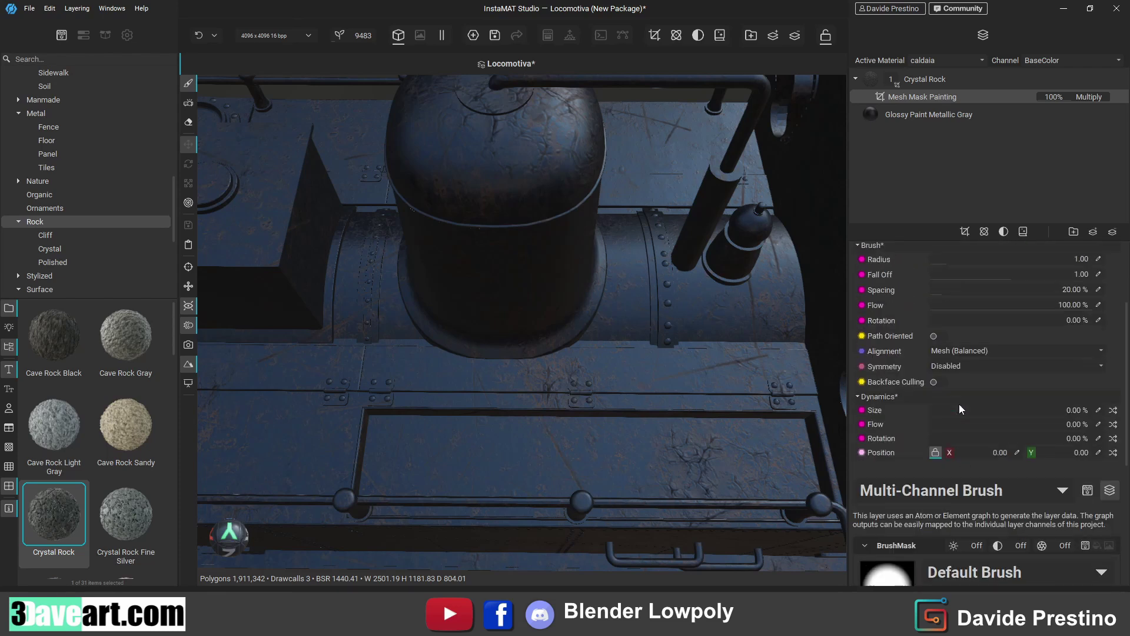
pyautogui.scroll(2, 958, 398)
pyautogui.scroll(1, 958, 377)
pyautogui.moveTo(956, 365); pyautogui.dragTo(934, 372)
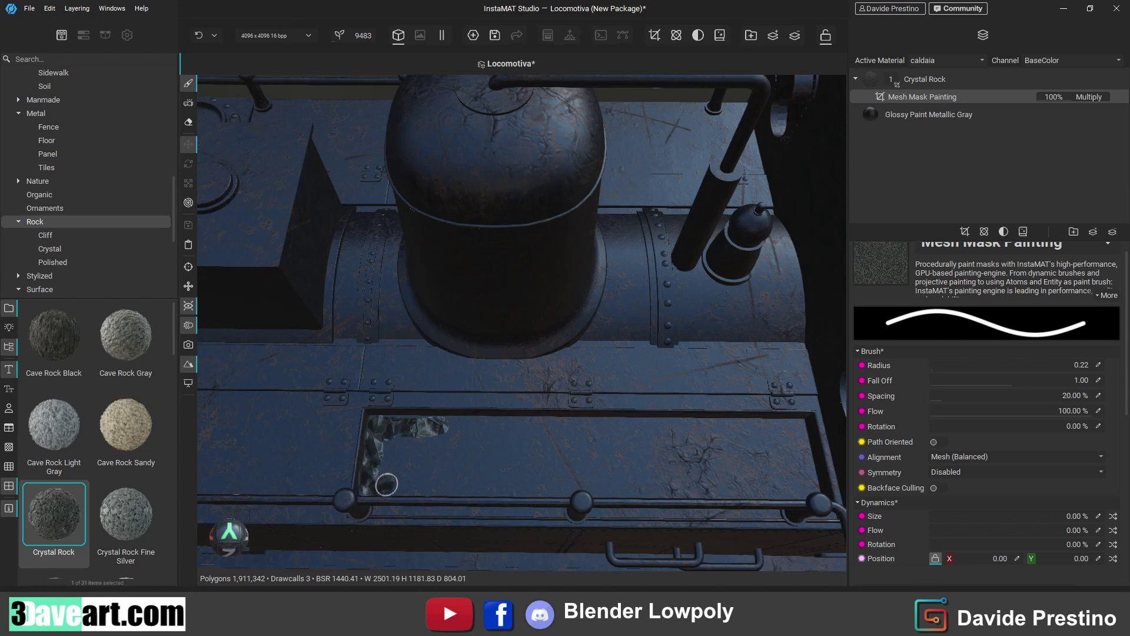
# - Paint crystal rock into the recessed rectangular panel on the boiler's side
pyautogui.keyDown('alt'); pyautogui.moveTo(387, 484); pyautogui.dragTo(389, 490); pyautogui.keyUp('alt')
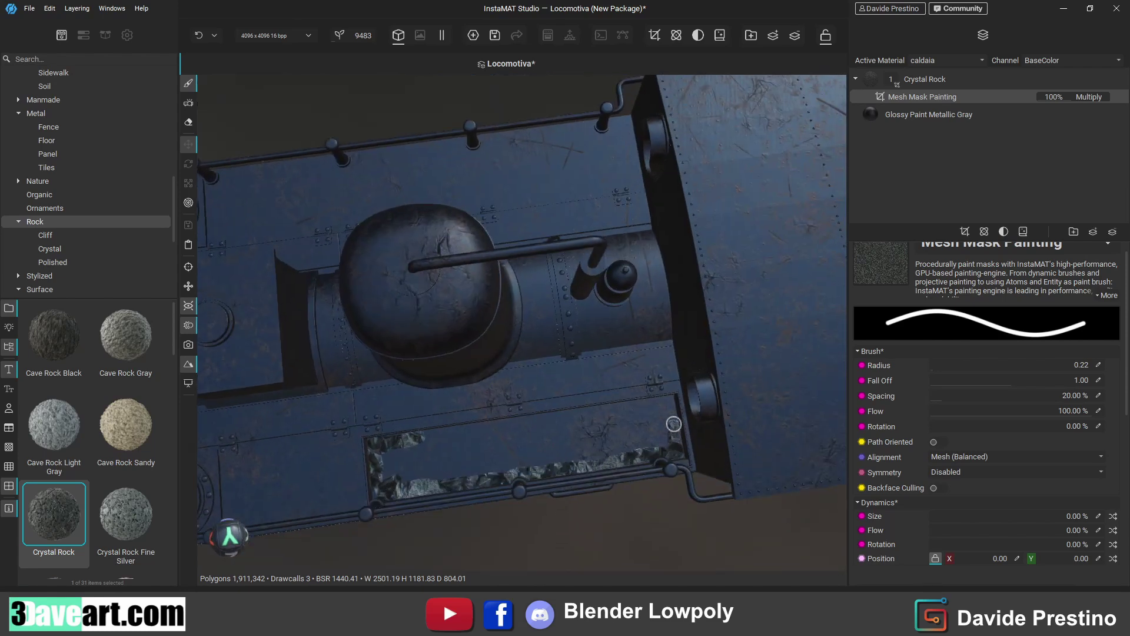
pyautogui.moveTo(540, 422); pyautogui.dragTo(400, 449)
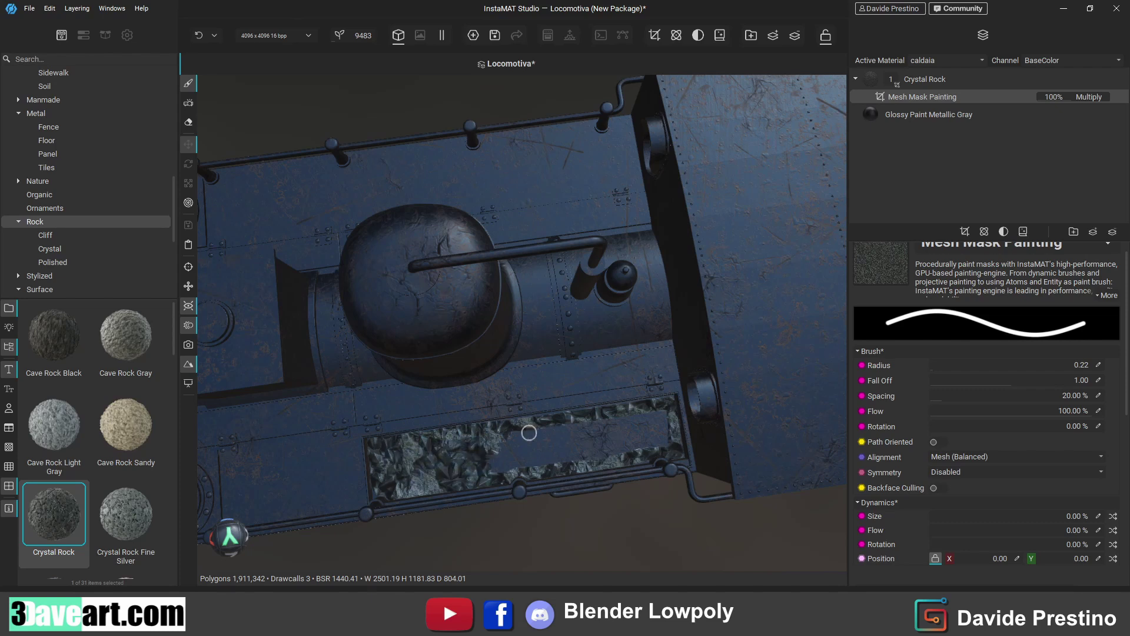
pyautogui.moveTo(529, 432)
pyautogui.mouseDown()
pyautogui.moveTo(613, 415)
pyautogui.moveTo(497, 459)
pyautogui.mouseUp()
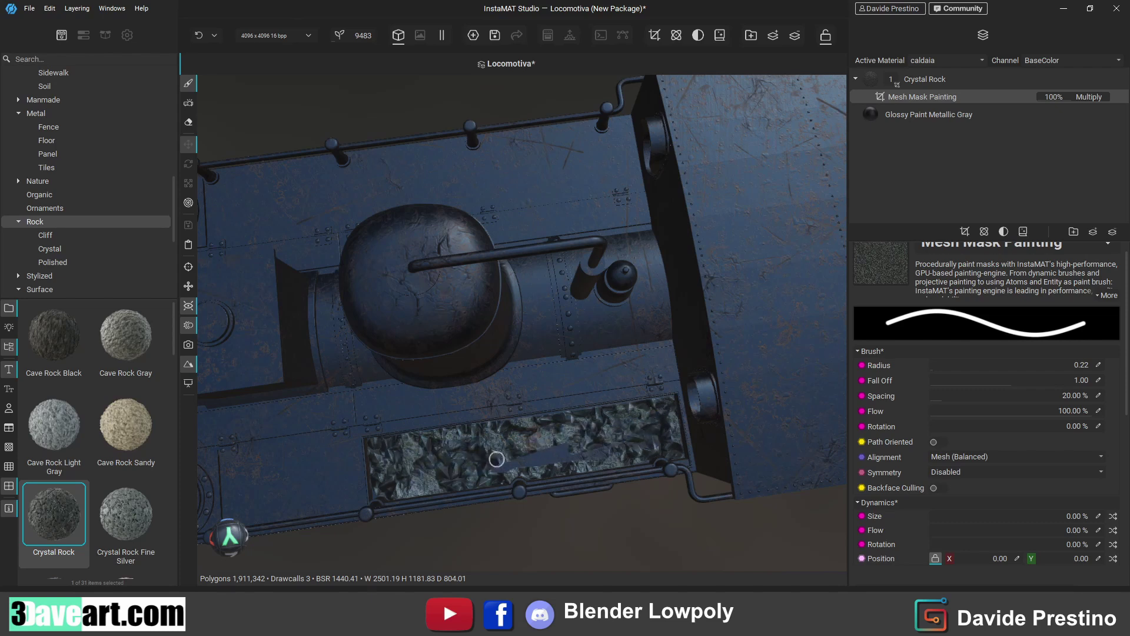
pyautogui.moveTo(615, 444)
pyautogui.mouseDown(button='middle')
pyautogui.moveTo(701, 404)
pyautogui.moveTo(532, 452)
pyautogui.moveTo(456, 350)
pyautogui.moveTo(576, 282)
pyautogui.mouseUp(button='middle')
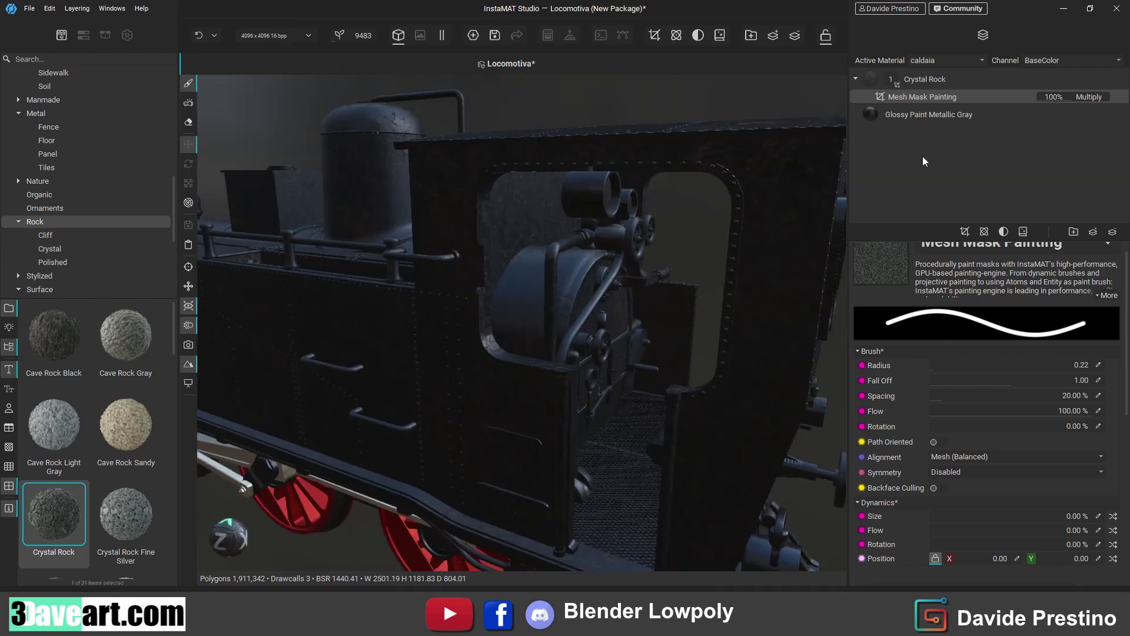
# - Copy the Glossy Paint Metallic Blue layer from Ruote and paste it into Cabina
pyautogui.click(920, 62)
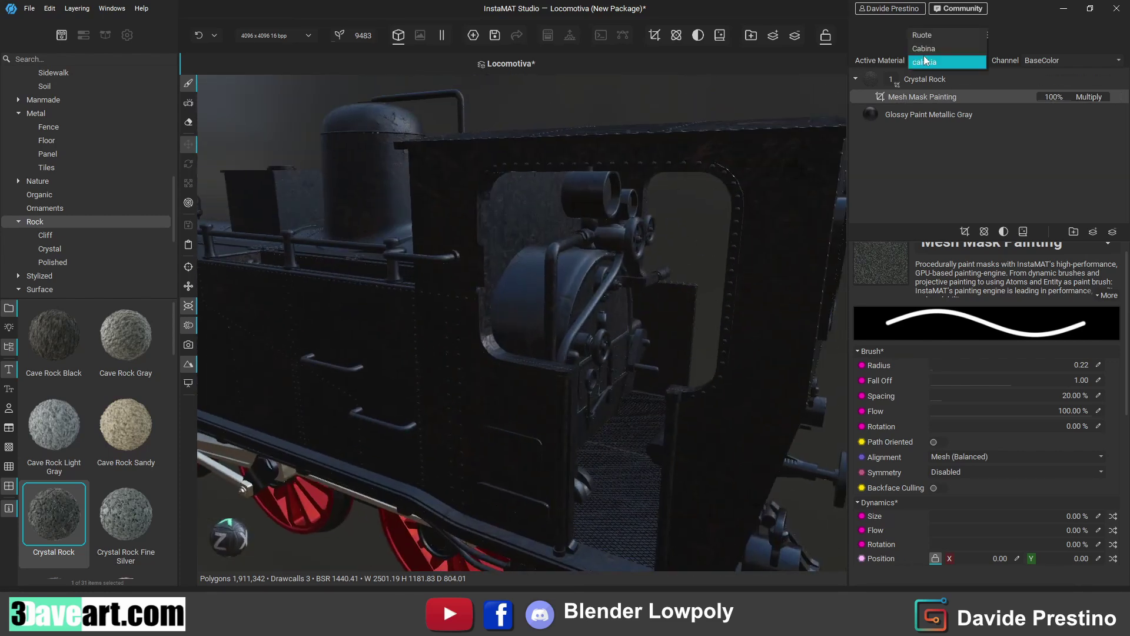
pyautogui.click(924, 36)
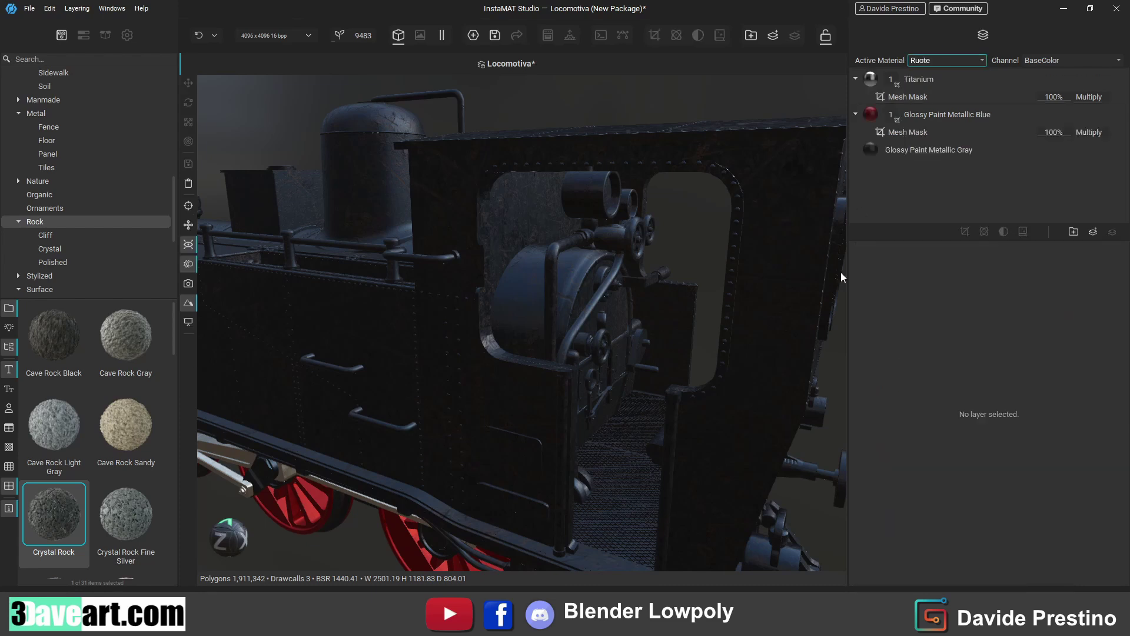
pyautogui.rightClick(919, 115)
pyautogui.click(910, 126)
pyautogui.click(924, 60)
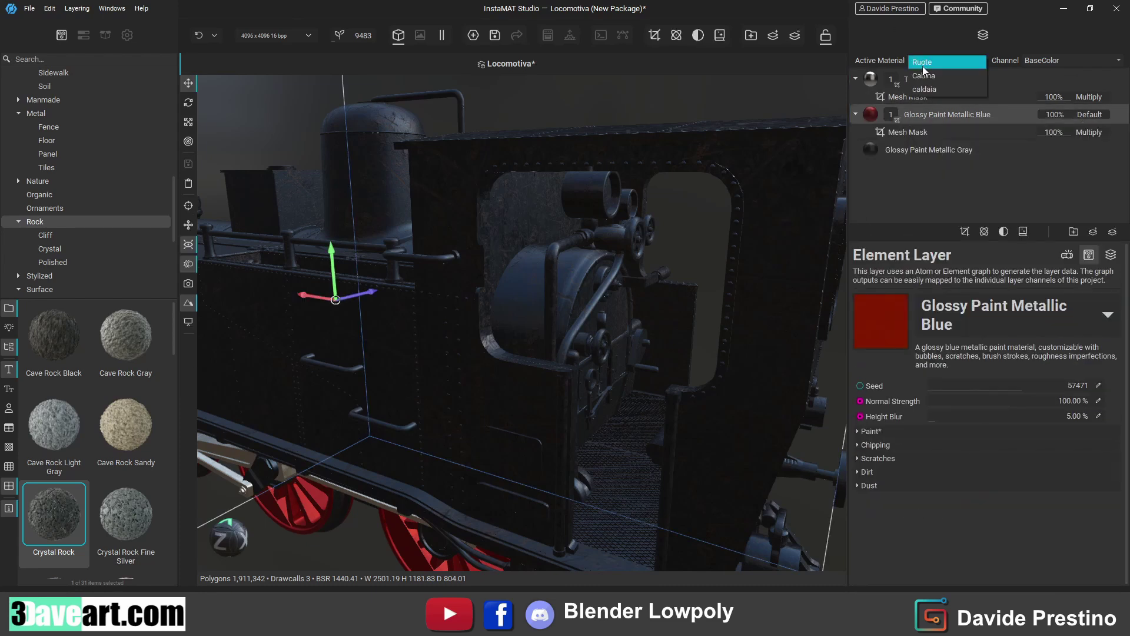
pyautogui.click(913, 83)
pyautogui.rightClick(906, 113)
pyautogui.click(930, 147)
# - Deselect all meshes from the pasted layer's mesh mask
pyautogui.click(919, 97)
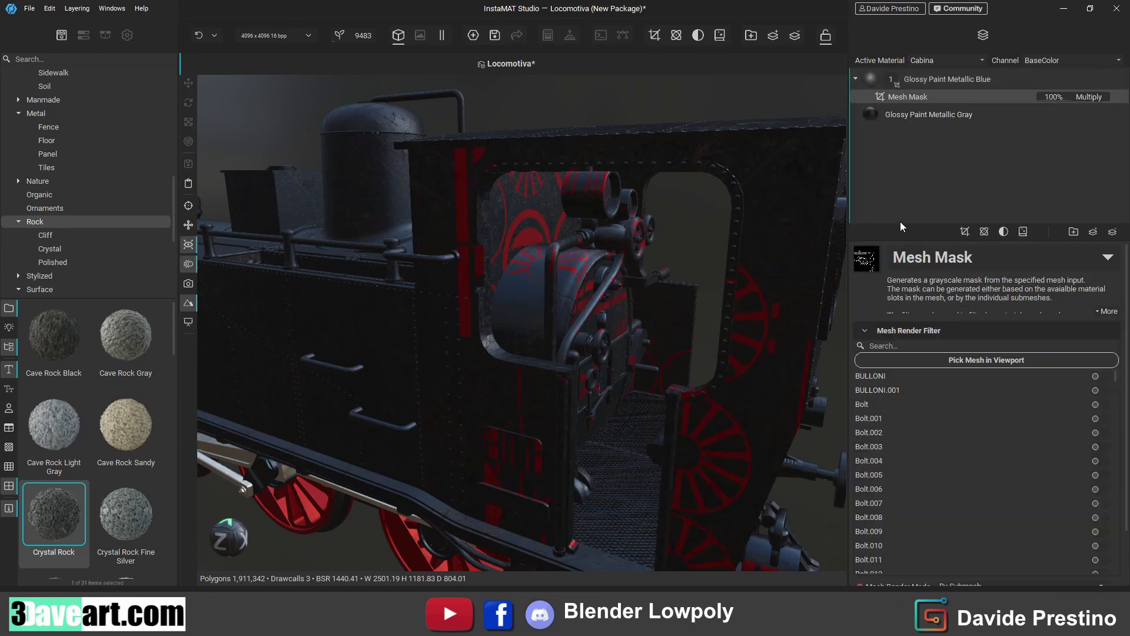
pyautogui.rightClick(967, 404)
pyautogui.click(1019, 404)
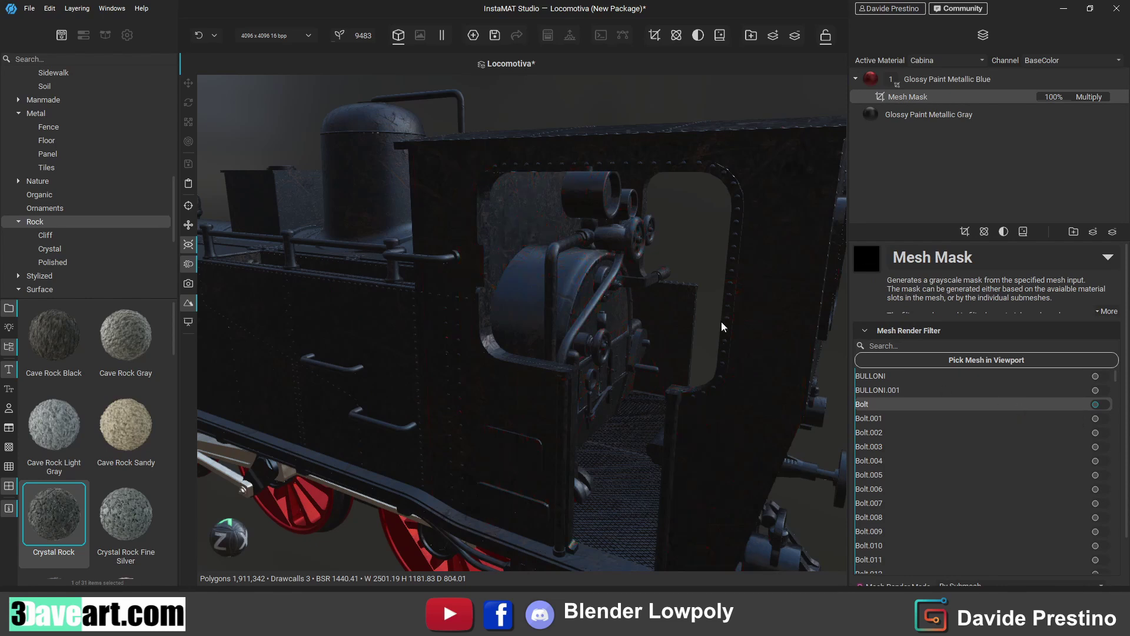
pyautogui.moveTo(695, 294)
pyautogui.mouseDown(button='middle')
pyautogui.moveTo(667, 302)
pyautogui.moveTo(677, 303)
pyautogui.mouseUp(button='middle')
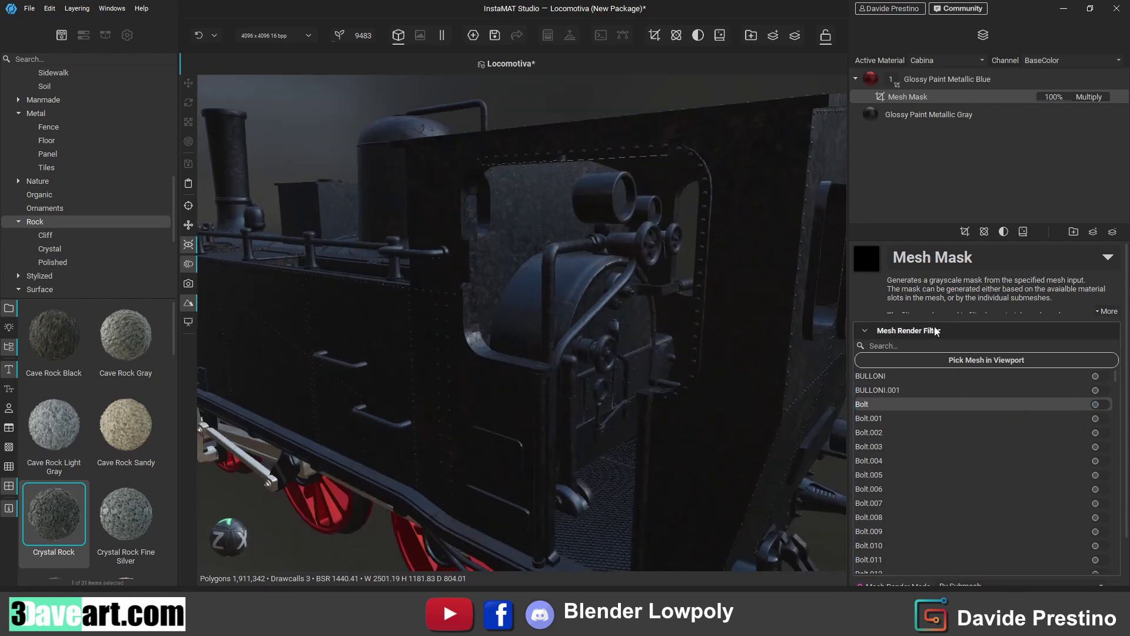
# - Pick the cab's three valve wheels in the viewport to add them to the mask
pyautogui.click(970, 360)
pyautogui.click(605, 352)
pyautogui.click(942, 361)
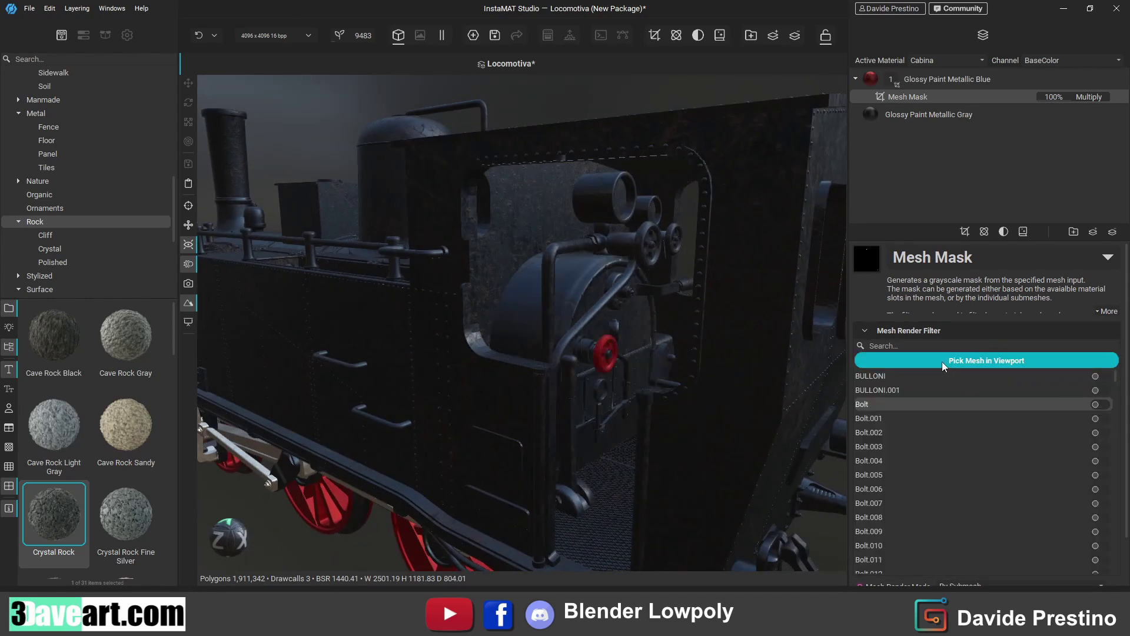
pyautogui.click(658, 236)
pyautogui.moveTo(629, 341)
pyautogui.mouseDown(button='middle')
pyautogui.moveTo(606, 352)
pyautogui.moveTo(580, 454)
pyautogui.moveTo(507, 381)
pyautogui.moveTo(546, 391)
pyautogui.moveTo(516, 338)
pyautogui.mouseUp(button='middle')
pyautogui.click(938, 364)
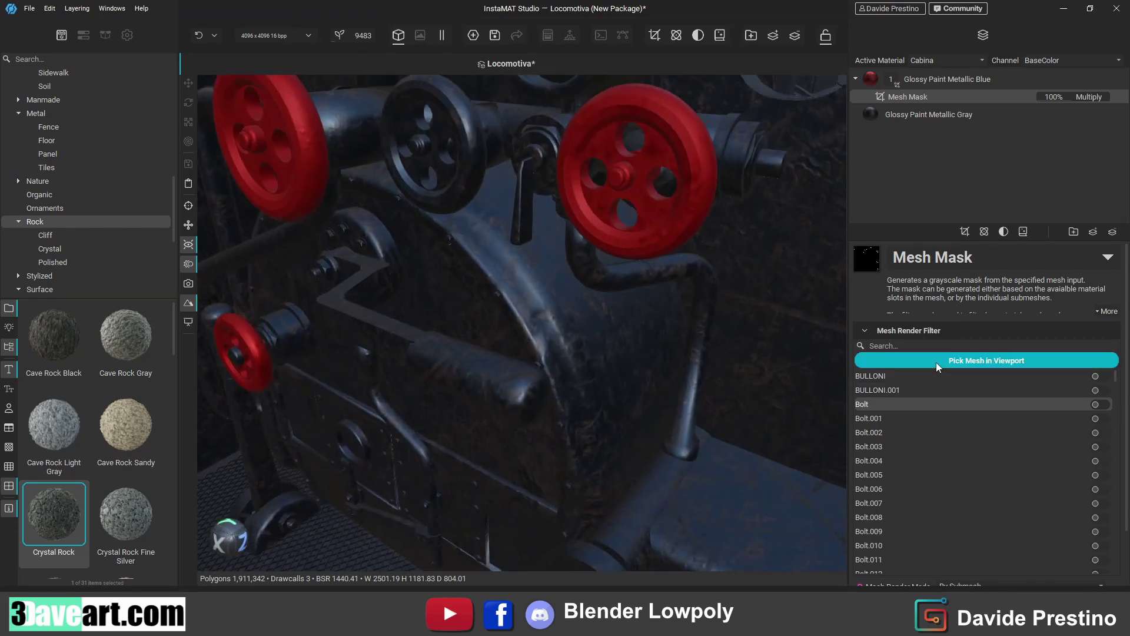
pyautogui.click(636, 176)
pyautogui.moveTo(474, 168)
pyautogui.mouseDown(button='middle')
pyautogui.moveTo(527, 107)
pyautogui.moveTo(511, 197)
pyautogui.moveTo(575, 232)
pyautogui.moveTo(506, 254)
pyautogui.moveTo(493, 277)
pyautogui.moveTo(530, 254)
pyautogui.mouseUp(button='middle')
# - Make caldaia active and deselect all meshes from its blue paint layer's mesh mask
pyautogui.click(945, 60)
pyautogui.click(924, 76)
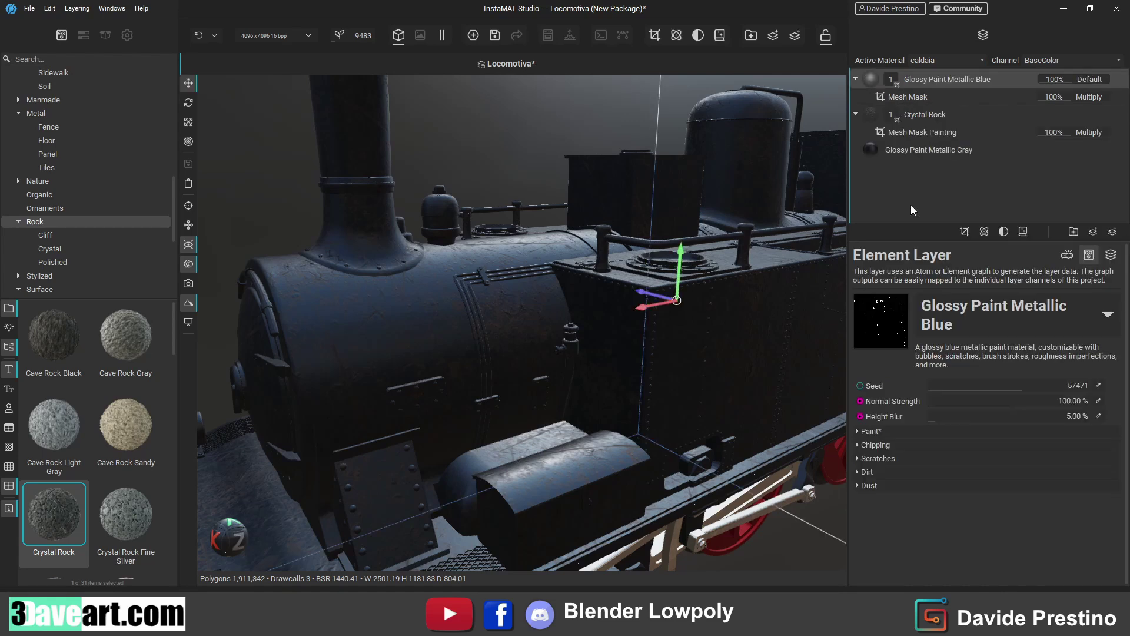
pyautogui.click(919, 96)
pyautogui.rightClick(963, 363)
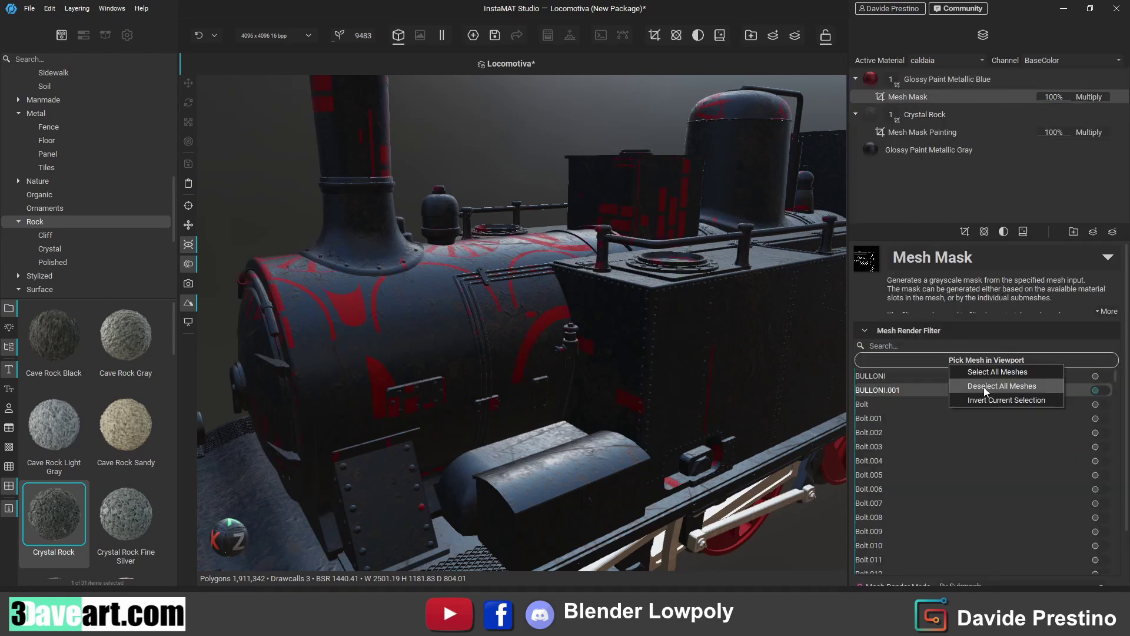
pyautogui.click(985, 385)
# - Pick the boiler valve BULLONI.001 in the viewport as the mask's only mesh
pyautogui.click(986, 360)
pyautogui.scroll(5, 570, 335)
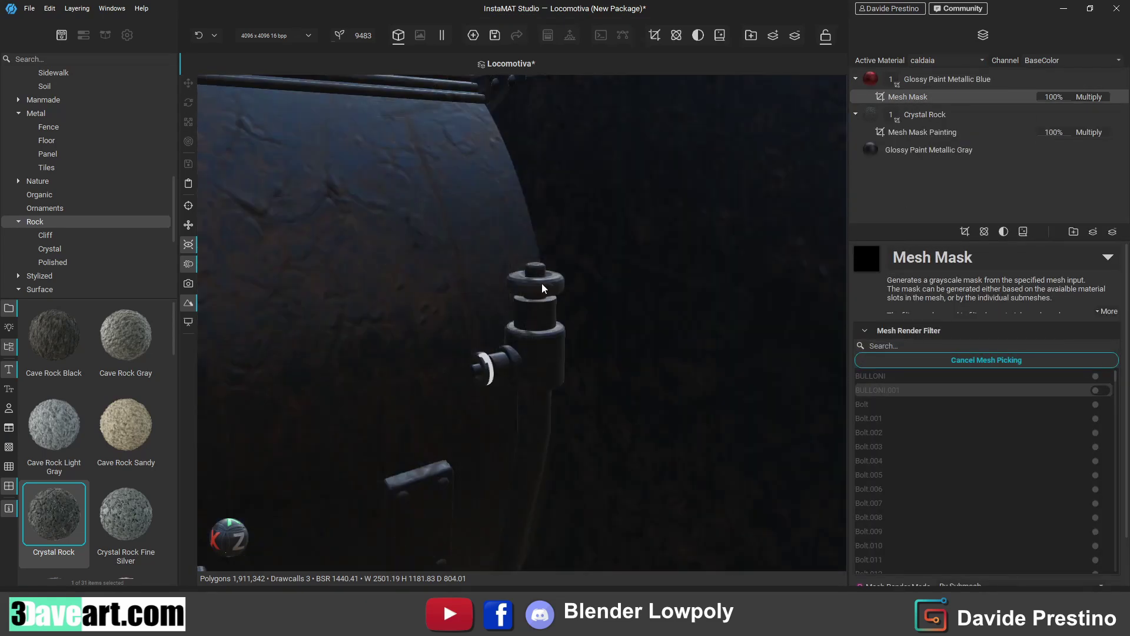
pyautogui.click(542, 288)
pyautogui.scroll(-5, 531, 369)
pyautogui.moveTo(531, 369)
pyautogui.mouseDown(button='middle')
pyautogui.moveTo(544, 395)
pyautogui.moveTo(626, 328)
pyautogui.moveTo(684, 323)
pyautogui.moveTo(613, 339)
pyautogui.moveTo(610, 302)
pyautogui.moveTo(567, 301)
pyautogui.mouseUp(button='middle')
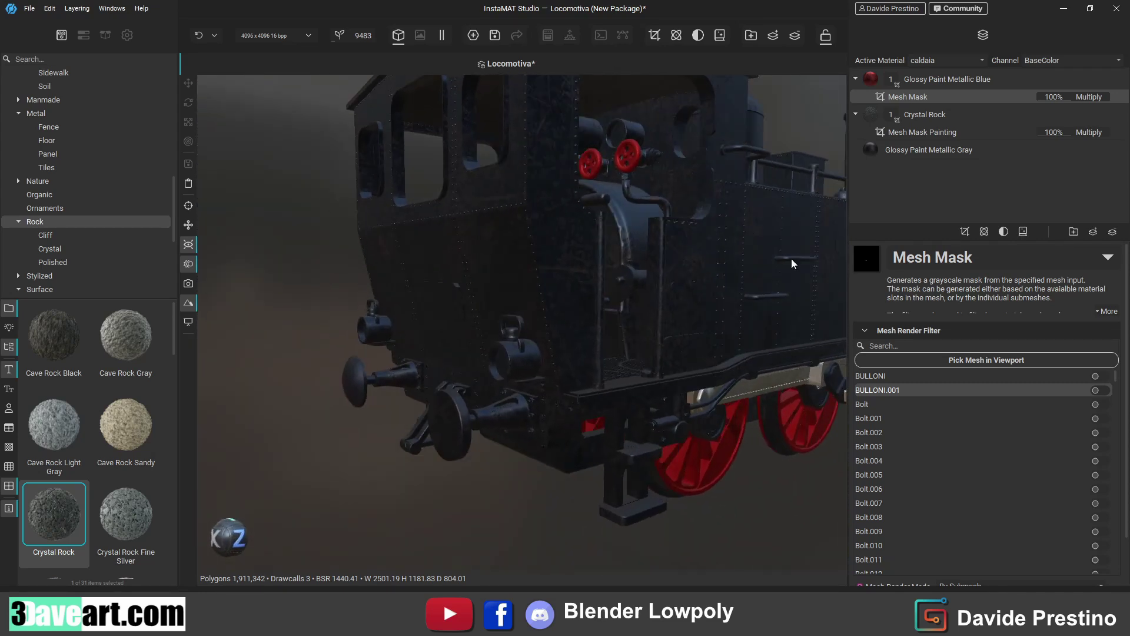
# - Add Copper Worn from the Metal library as a new layer on Cabina
pyautogui.scroll(3, 45, 259)
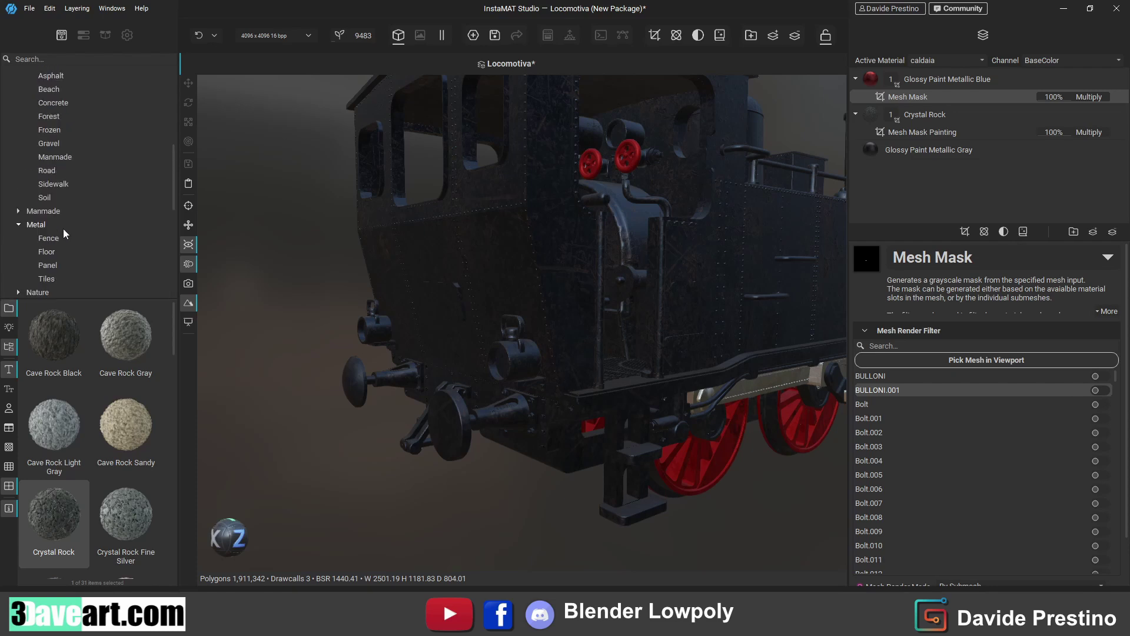
pyautogui.click(36, 225)
pyautogui.moveTo(125, 512)
pyautogui.mouseDown()
pyautogui.moveTo(899, 171)
pyautogui.moveTo(517, 355)
pyautogui.mouseUp()
pyautogui.moveTo(603, 425)
pyautogui.keyDown('alt'); pyautogui.mouseDown()
pyautogui.moveTo(603, 414)
pyautogui.moveTo(479, 342)
pyautogui.mouseUp(); pyautogui.keyUp('alt')
# - Toggle mesh picking on the Copper Worn mesh mask, then orbit to a three-quarter view
pyautogui.click(906, 96)
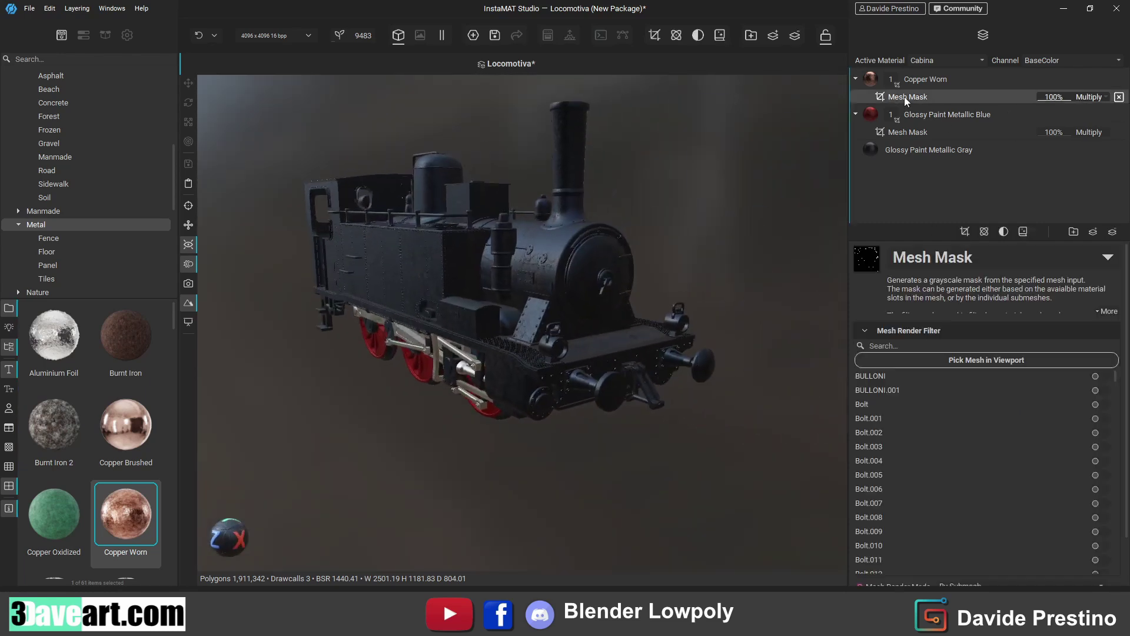
pyautogui.click(972, 367)
pyautogui.scroll(5, 577, 403)
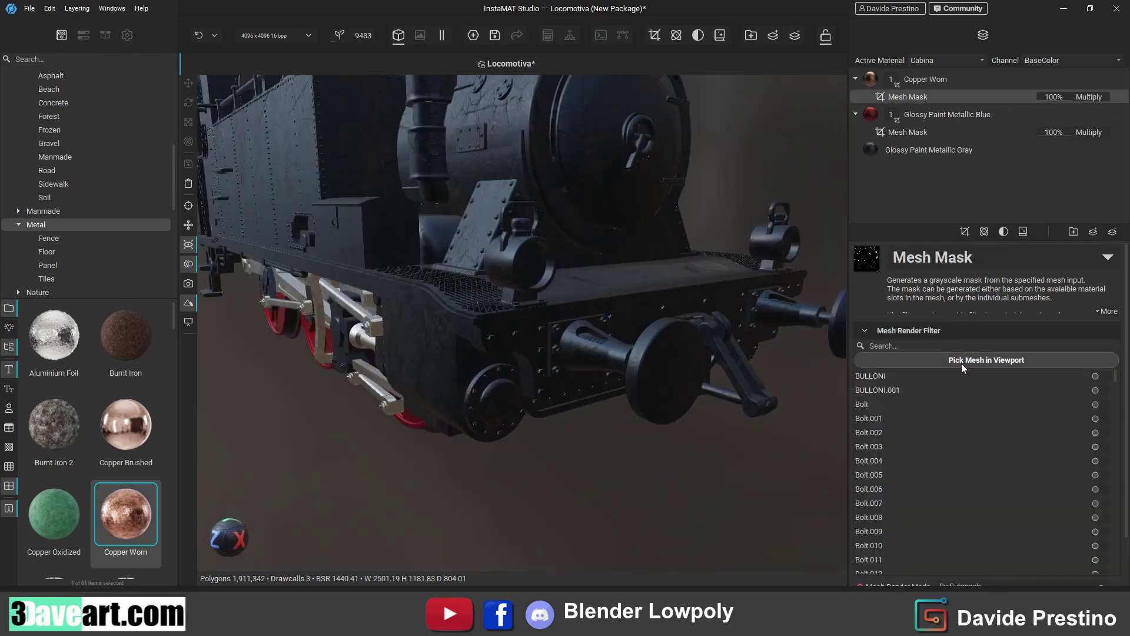
pyautogui.click(509, 267)
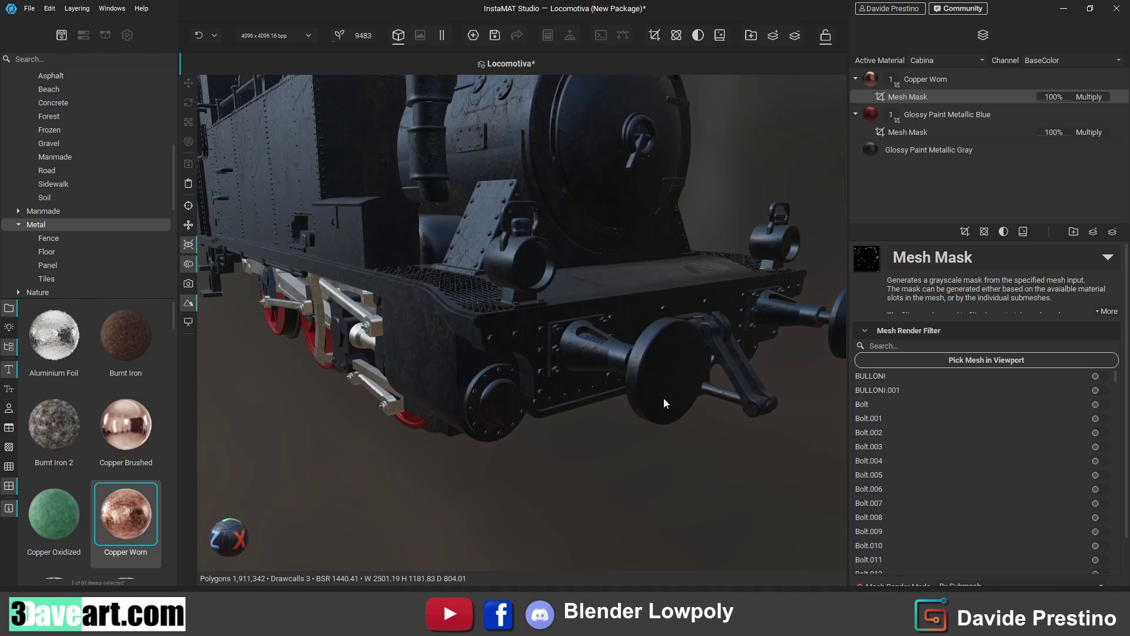
pyautogui.scroll(-5, 663, 398)
pyautogui.moveTo(662, 398)
pyautogui.keyDown('alt'); pyautogui.mouseDown()
pyautogui.moveTo(345, 317)
pyautogui.moveTo(516, 304)
pyautogui.moveTo(618, 283)
pyautogui.mouseUp(); pyautogui.keyUp('alt')
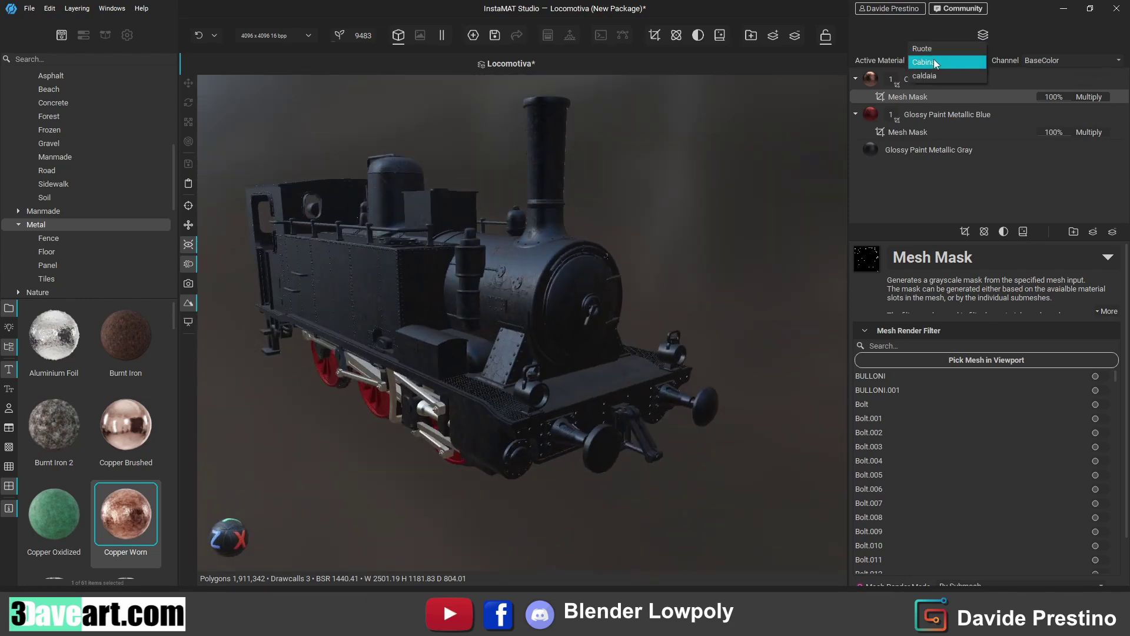
# - Switch the active material to Ruote
pyautogui.click(933, 75)
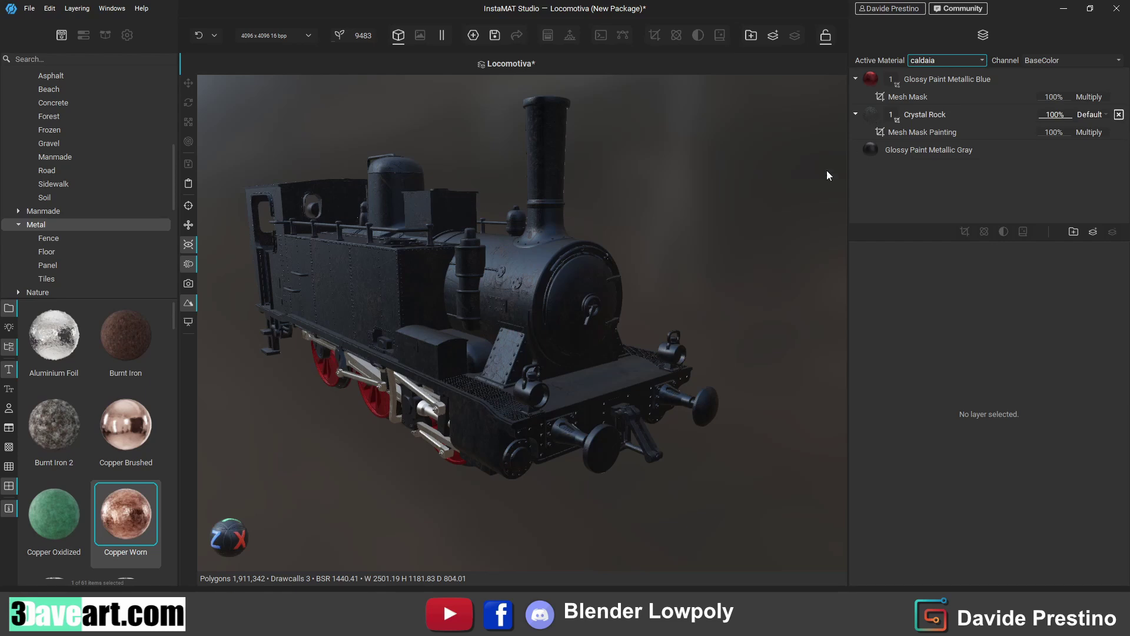
pyautogui.click(922, 62)
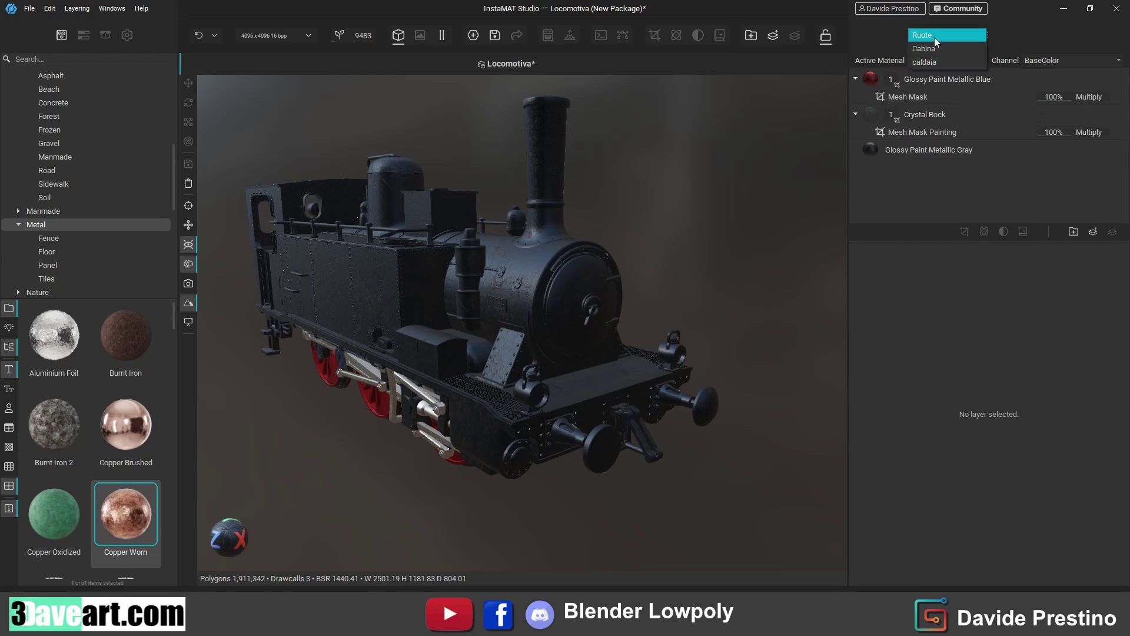
pyautogui.click(935, 37)
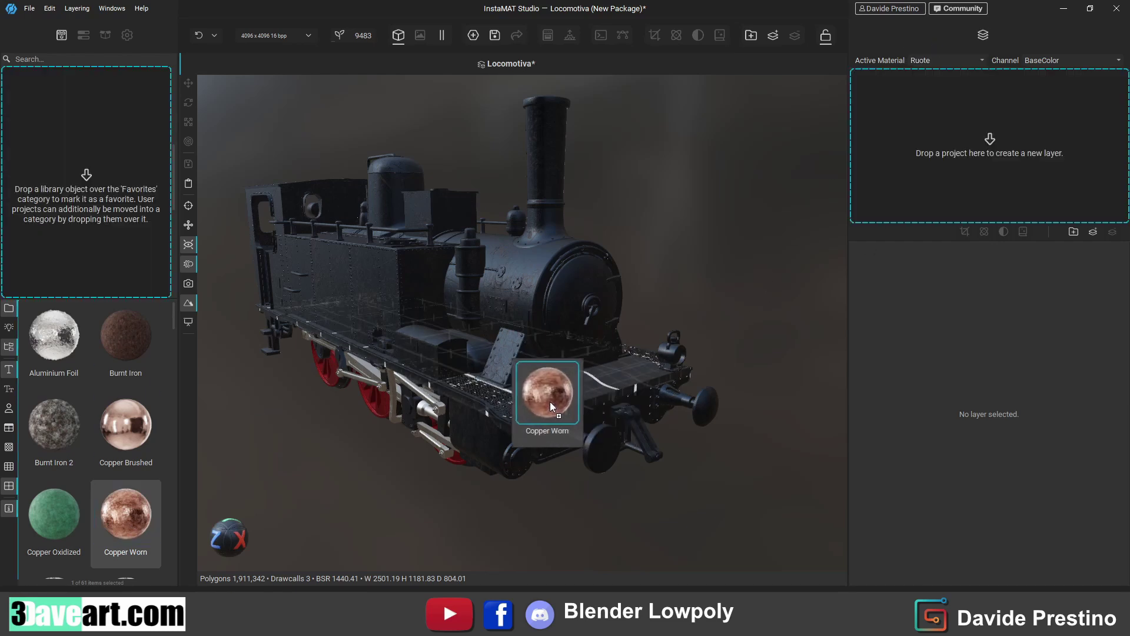
# - Drop Copper Worn onto the locomotive as a layer above Titanium on Ruote
pyautogui.moveTo(125, 512); pyautogui.dragTo(528, 388)
pyautogui.moveTo(740, 422)
pyautogui.keyDown('alt'); pyautogui.mouseDown()
pyautogui.moveTo(752, 412)
pyautogui.moveTo(496, 347)
pyautogui.mouseUp(); pyautogui.keyUp('alt')
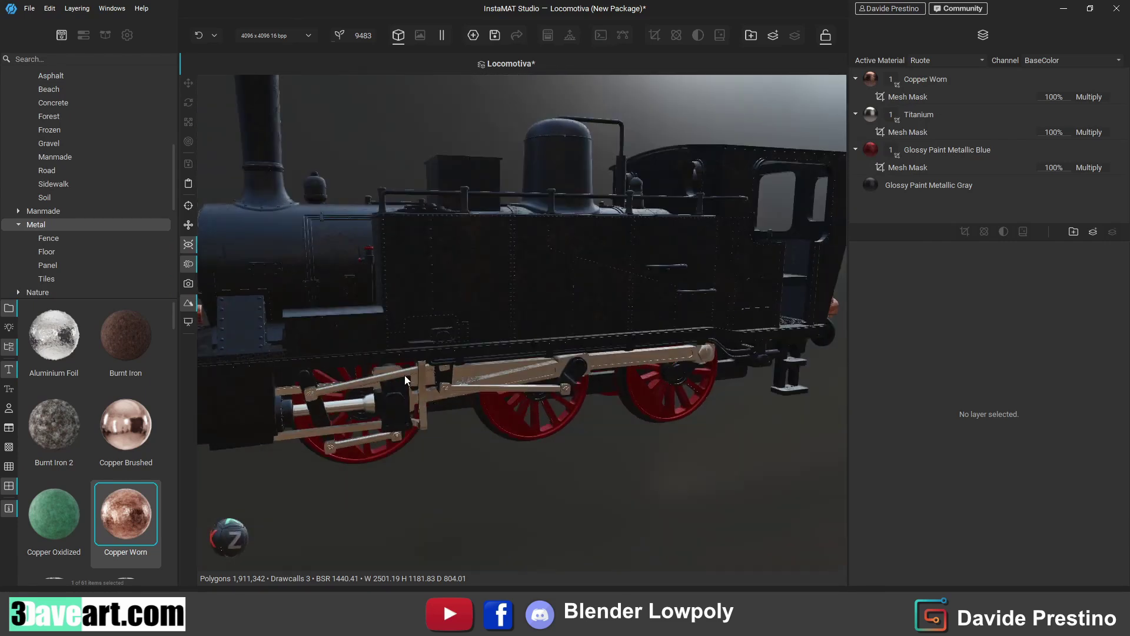
pyautogui.scroll(5, 405, 376)
pyautogui.click(909, 132)
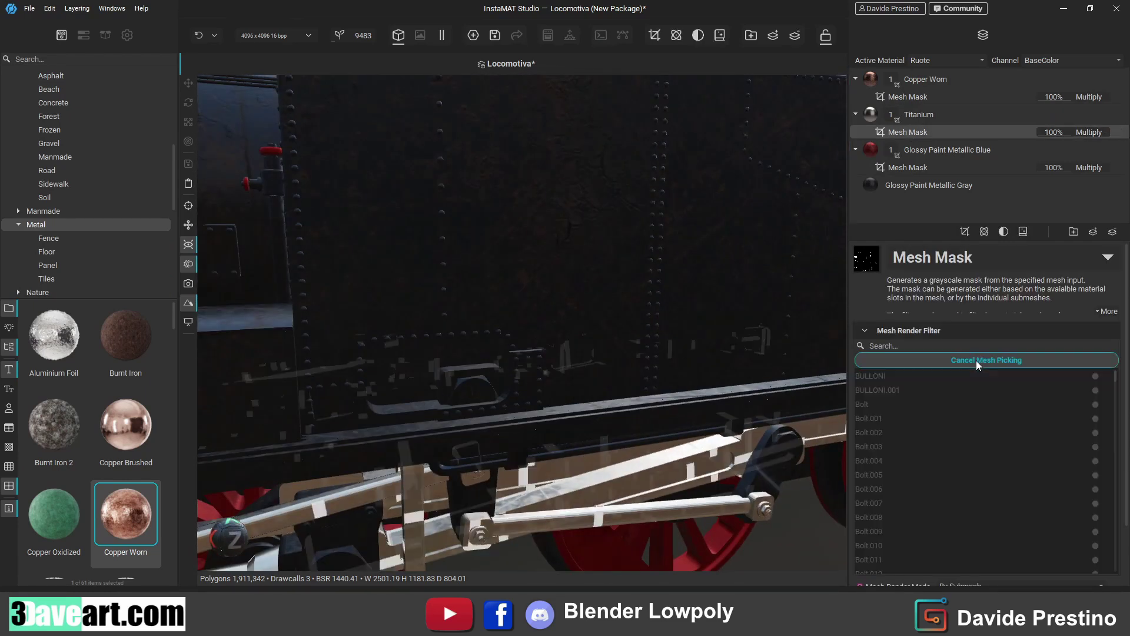
pyautogui.scroll(-5, 485, 390)
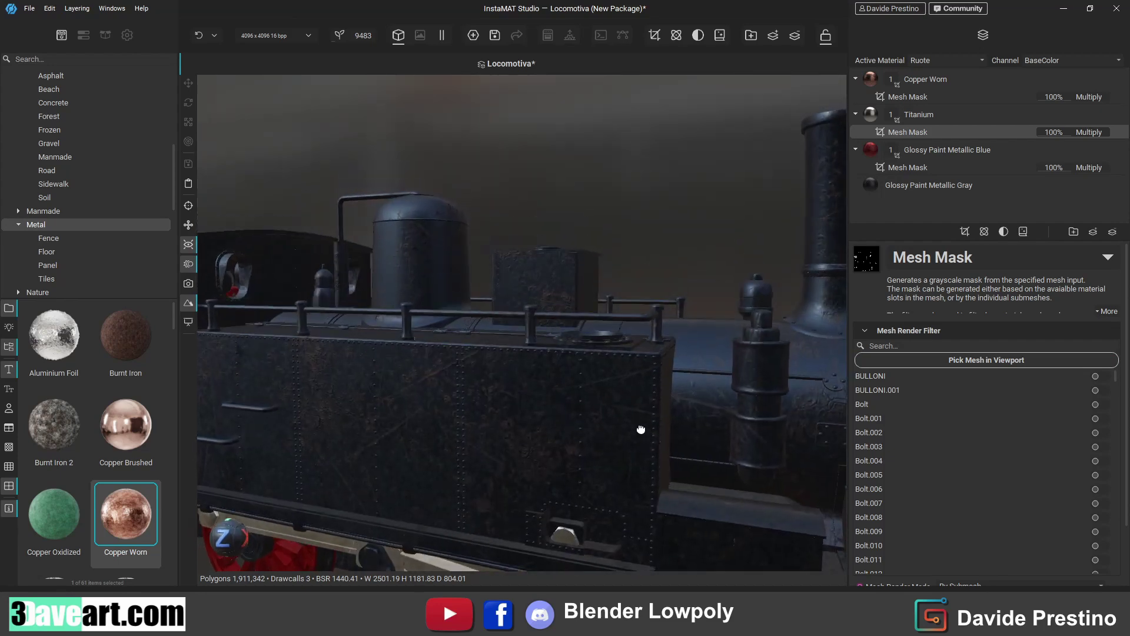
pyautogui.moveTo(641, 429)
pyautogui.keyDown('alt'); pyautogui.mouseDown()
pyautogui.moveTo(585, 450)
pyautogui.moveTo(469, 430)
pyautogui.moveTo(624, 429)
pyautogui.mouseUp(); pyautogui.keyUp('alt')
# - Inspect the blue paint layer's mesh mask, toggling viewport mesh picking
pyautogui.click(909, 168)
pyautogui.click(986, 360)
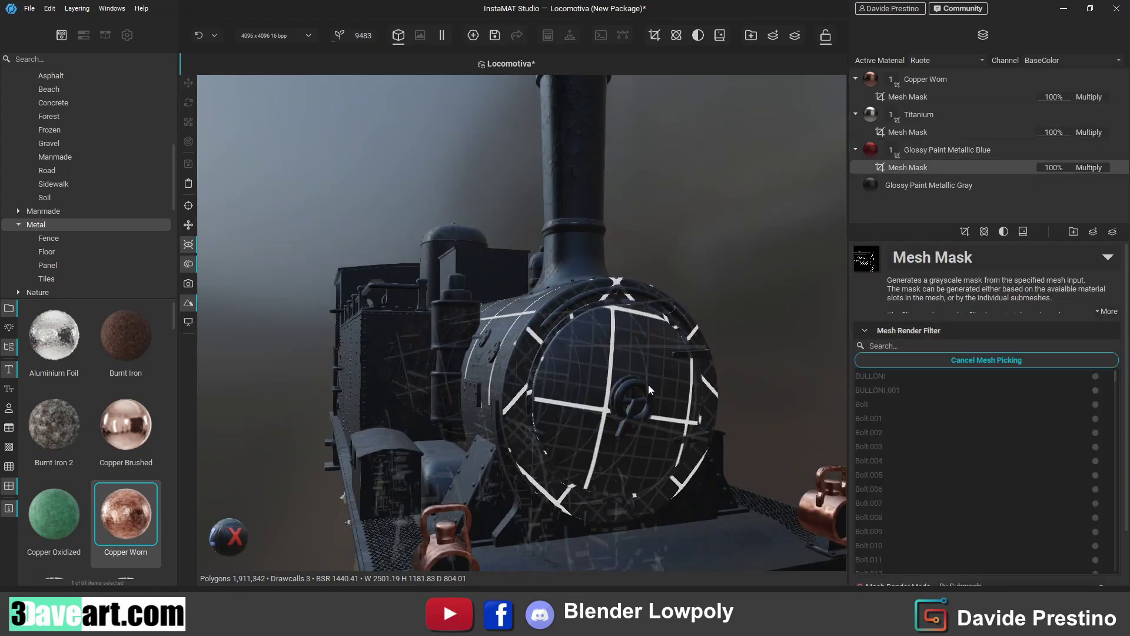
pyautogui.click(649, 406)
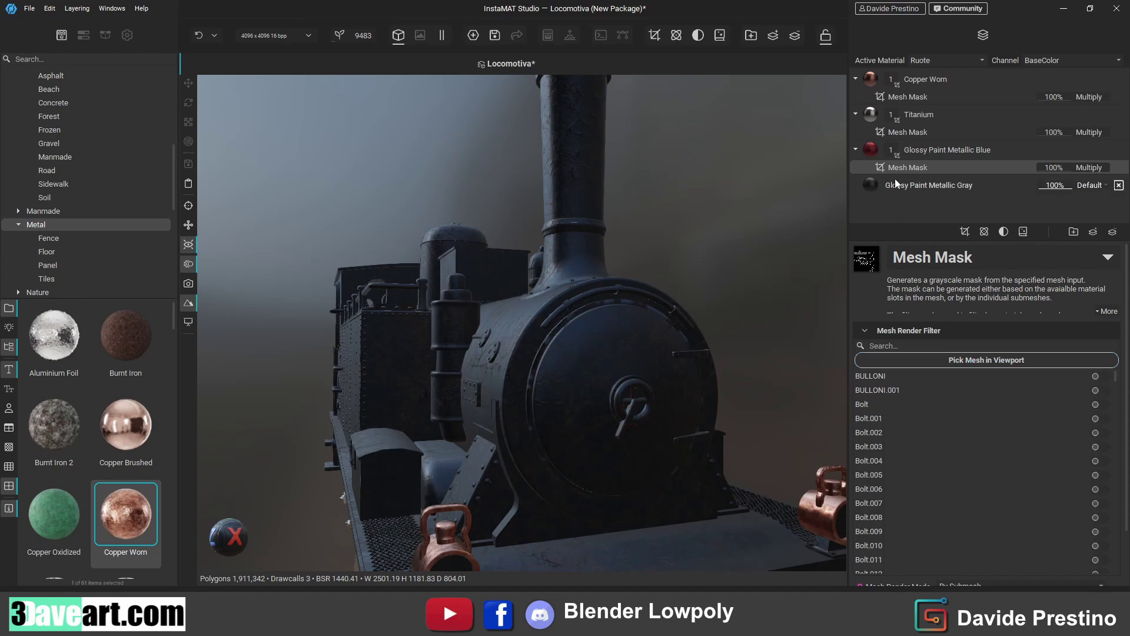
pyautogui.keyDown('alt'); pyautogui.moveTo(724, 179); pyautogui.dragTo(629, 171); pyautogui.keyUp('alt')
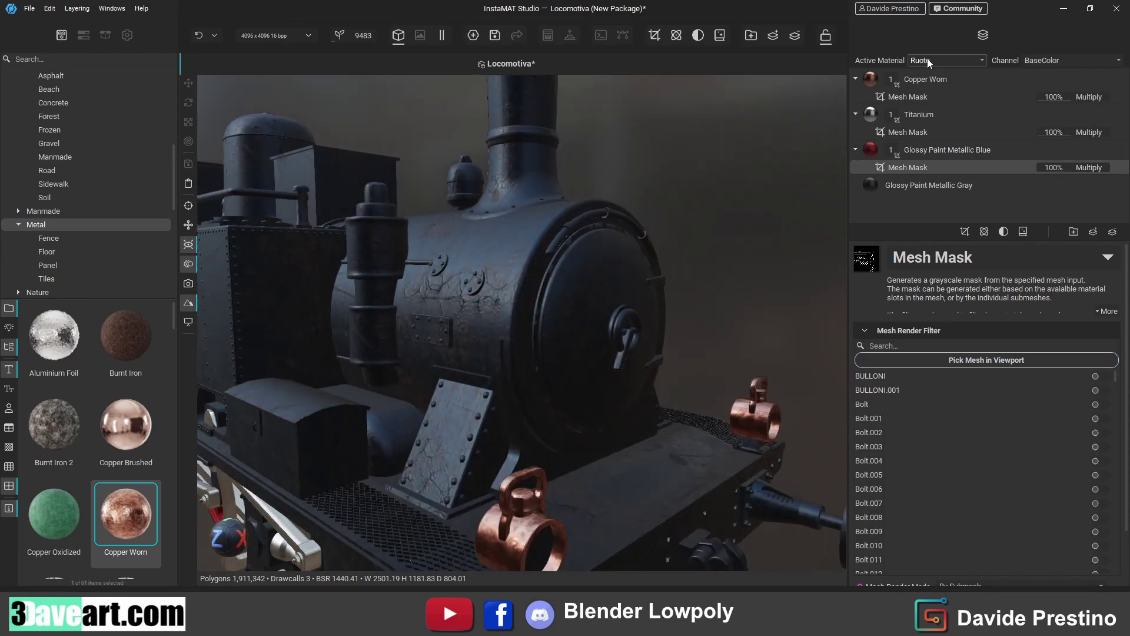
# - Switch the active material to caldaia and orbit to a wide side view
pyautogui.click(942, 60)
pyautogui.click(934, 90)
pyautogui.click(963, 362)
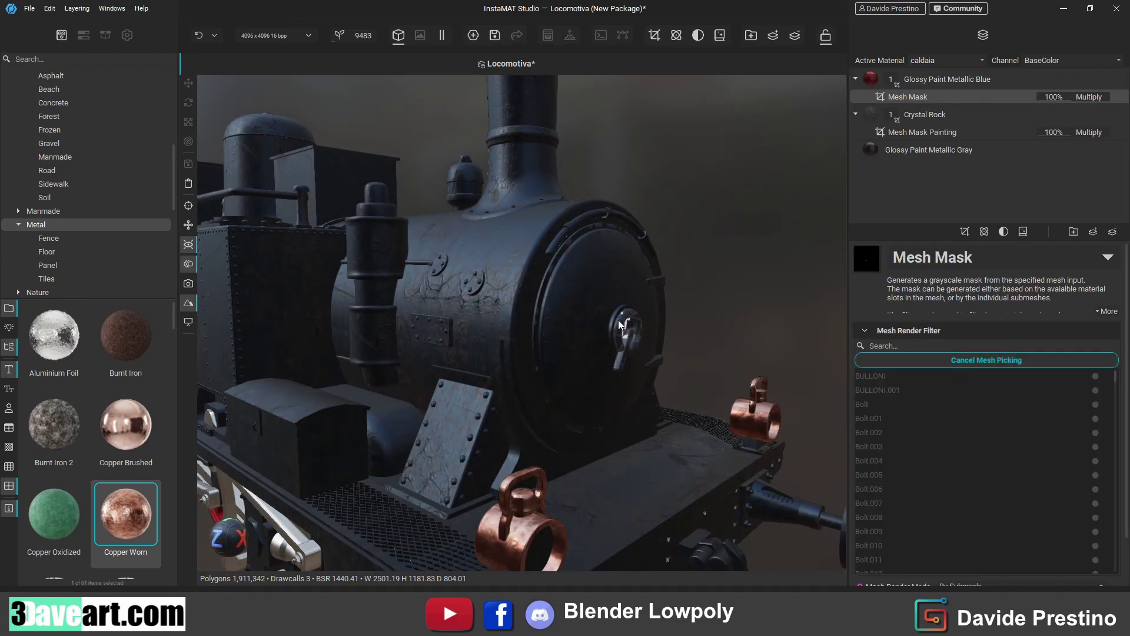
pyautogui.click(627, 333)
pyautogui.keyDown('alt'); pyautogui.moveTo(746, 247); pyautogui.dragTo(593, 289); pyautogui.keyUp('alt')
# - Zoom onto the boiler dome and apply Copper Worn to it
pyautogui.scroll(3, 592, 289)
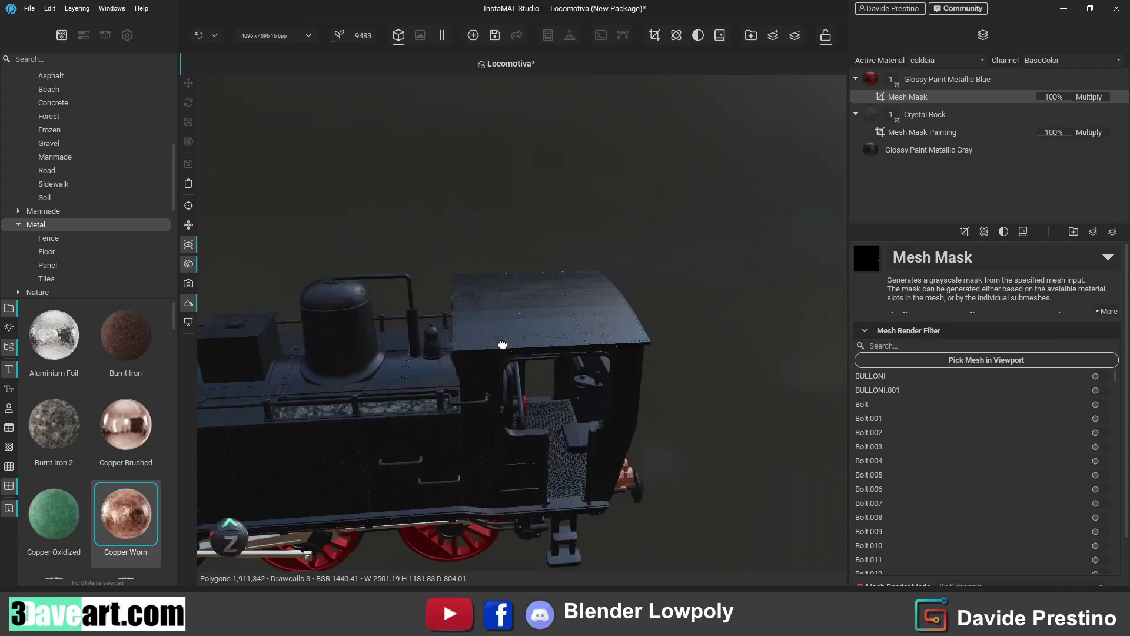
pyautogui.scroll(3, 589, 306)
pyautogui.scroll(3, 587, 316)
pyautogui.scroll(2, 563, 347)
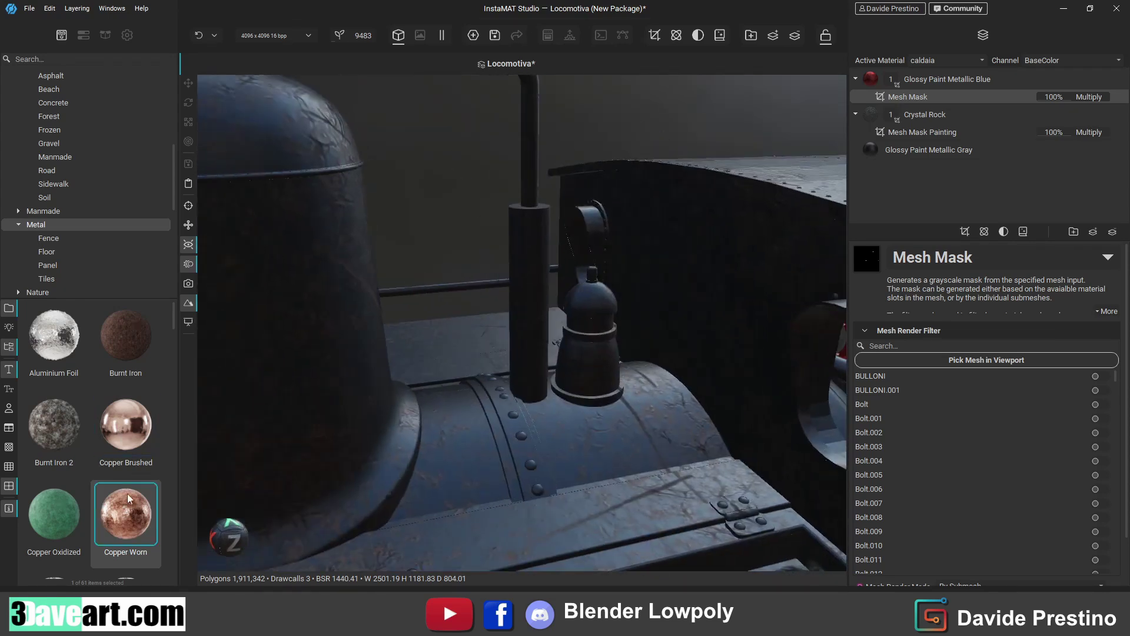
pyautogui.moveTo(125, 512); pyautogui.dragTo(589, 318)
pyautogui.scroll(-10, 574, 247)
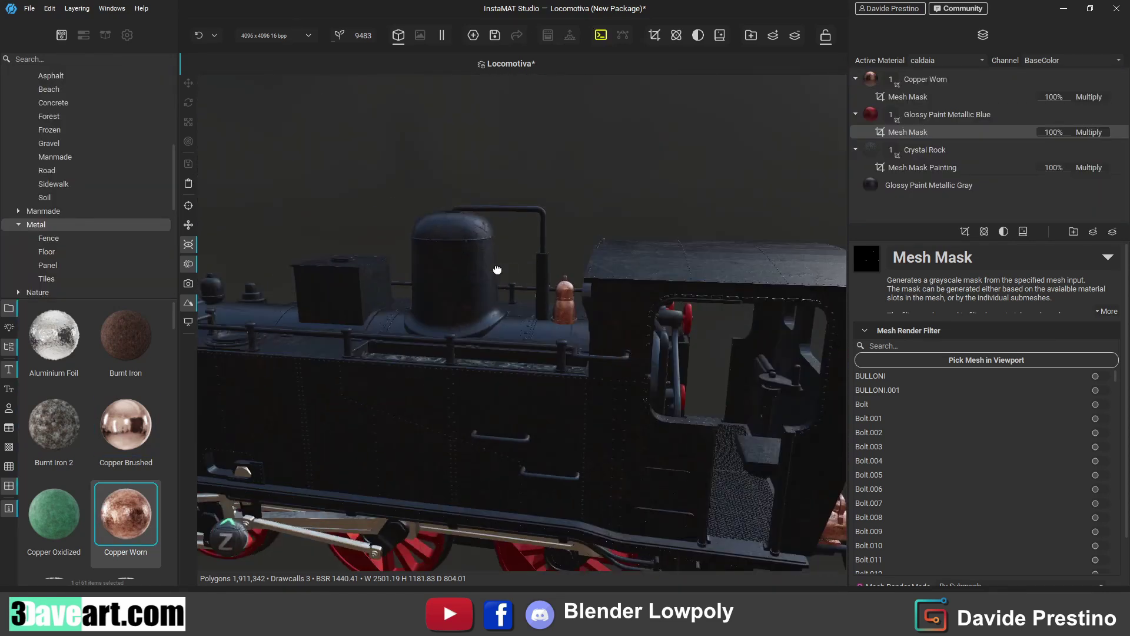
pyautogui.moveTo(574, 248)
pyautogui.keyDown('alt'); pyautogui.mouseDown()
pyautogui.moveTo(417, 257)
pyautogui.moveTo(444, 282)
pyautogui.moveTo(429, 227)
pyautogui.moveTo(412, 224)
pyautogui.mouseUp(); pyautogui.keyUp('alt')
pyautogui.scroll(6, 416, 257)
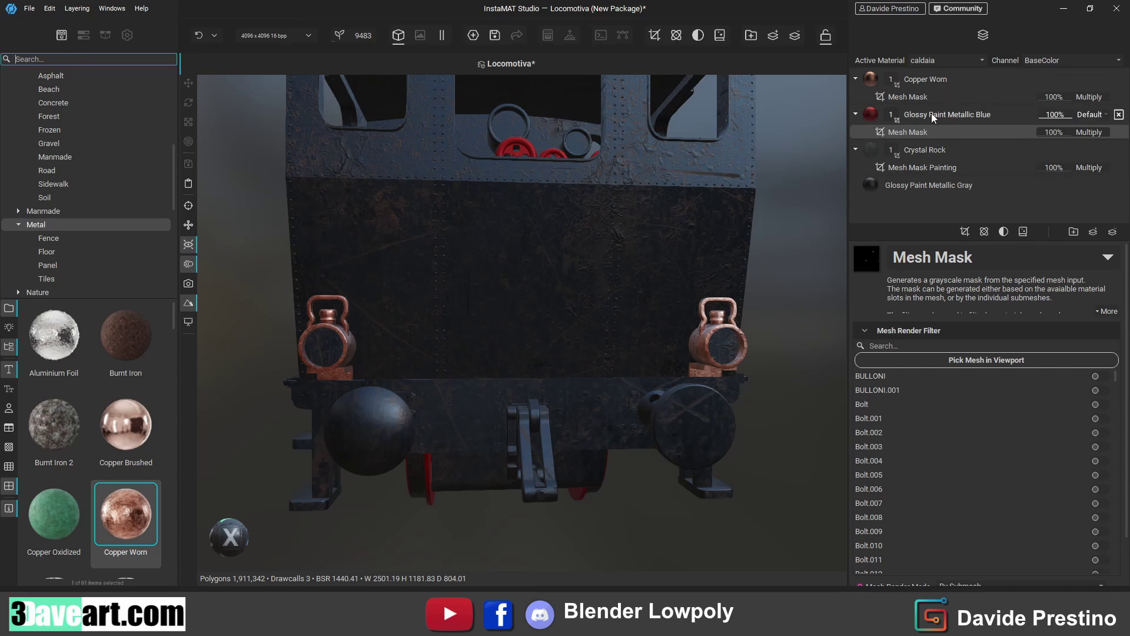
# - Add a New Multi-Channel Layer above Copper Worn in the caldaia stack
pyautogui.click(924, 79)
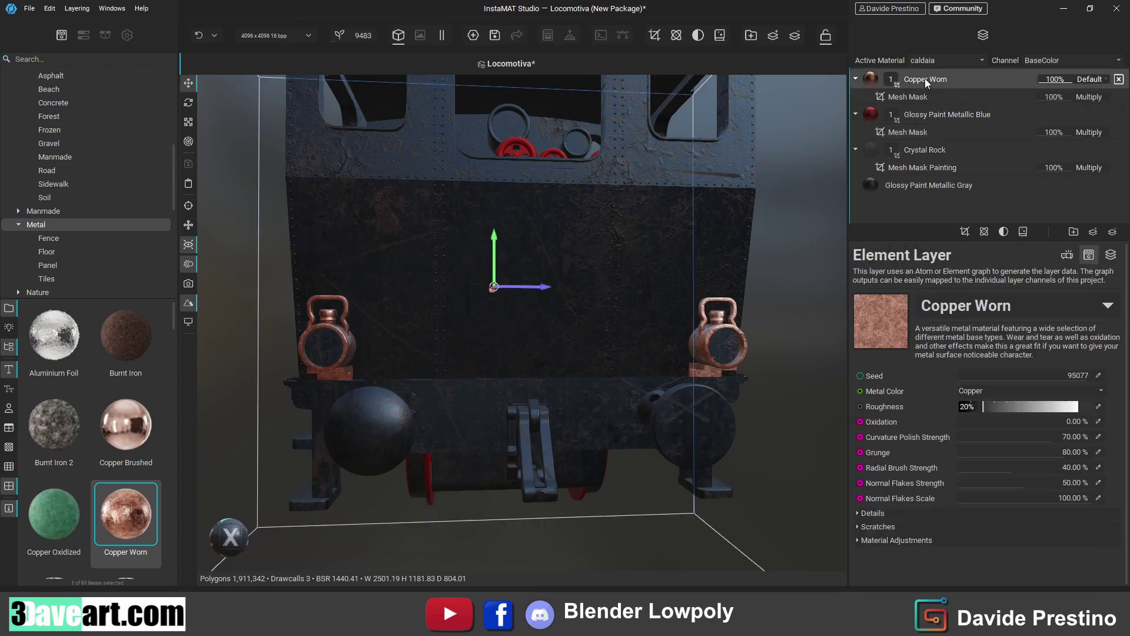
pyautogui.click(1093, 231)
pyautogui.click(1054, 243)
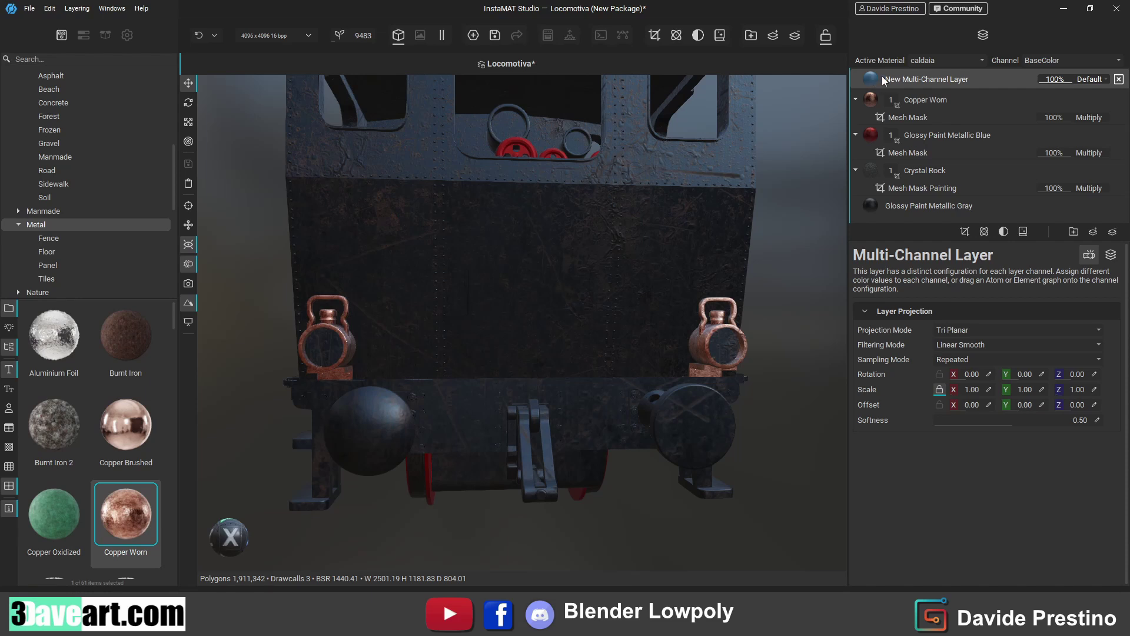
# - Make Cabina the active material and bring up the HDRI environment choices
pyautogui.moveTo(926, 79)
pyautogui.click(936, 60)
pyautogui.click(936, 48)
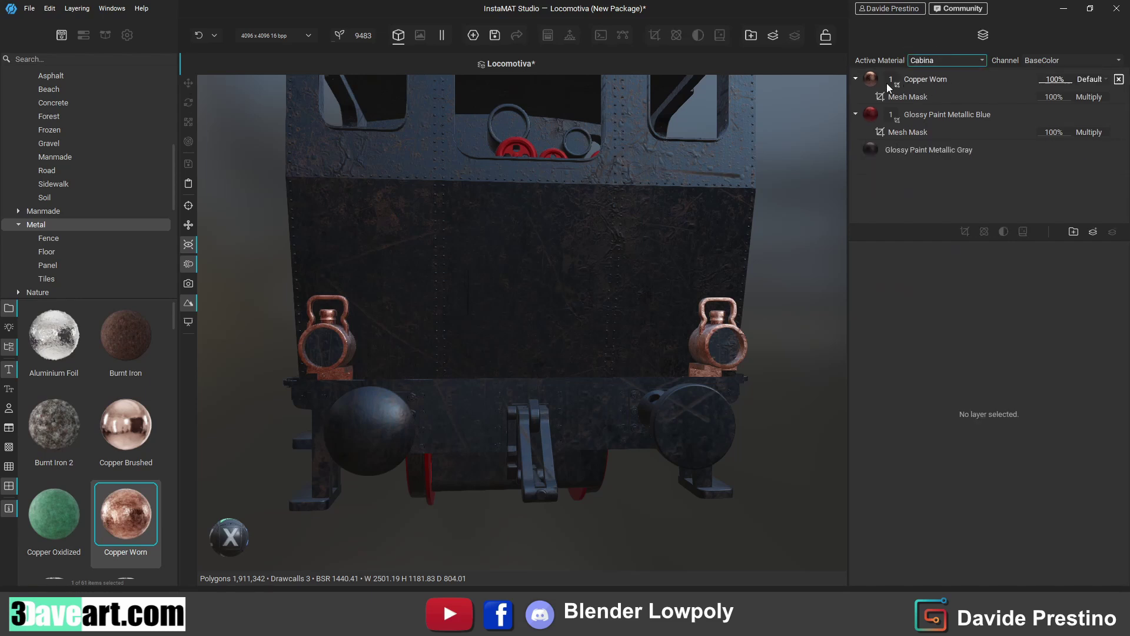
pyautogui.click(189, 325)
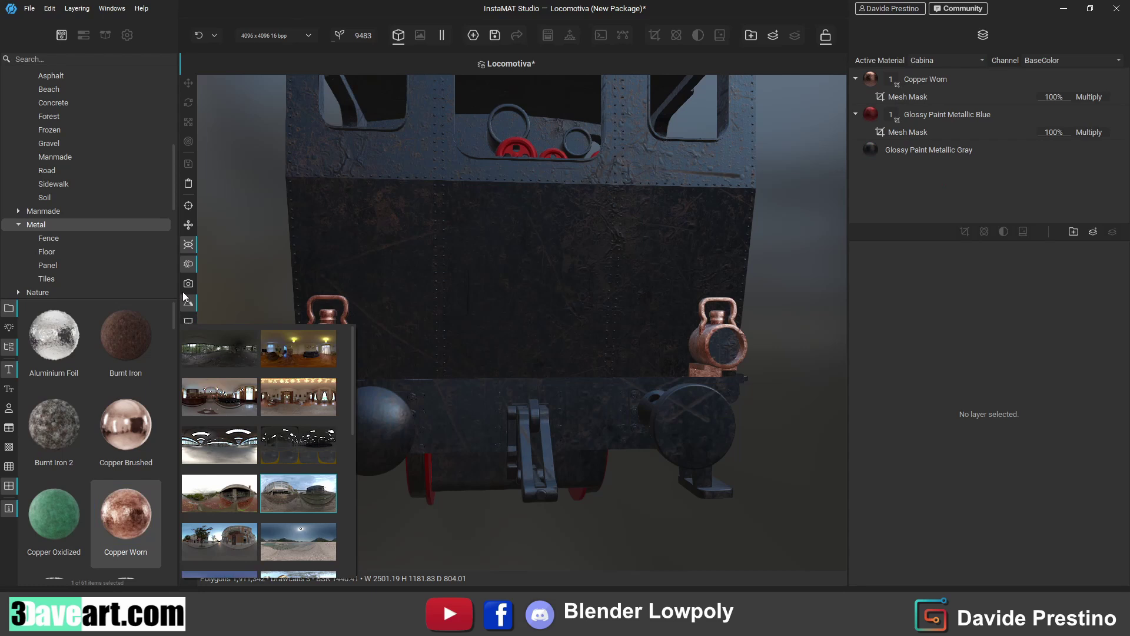
# - Collapse the Ruote material section and add a New Multi-Channel Layer atop Cabina, turning the cab blue
pyautogui.click(73, 37)
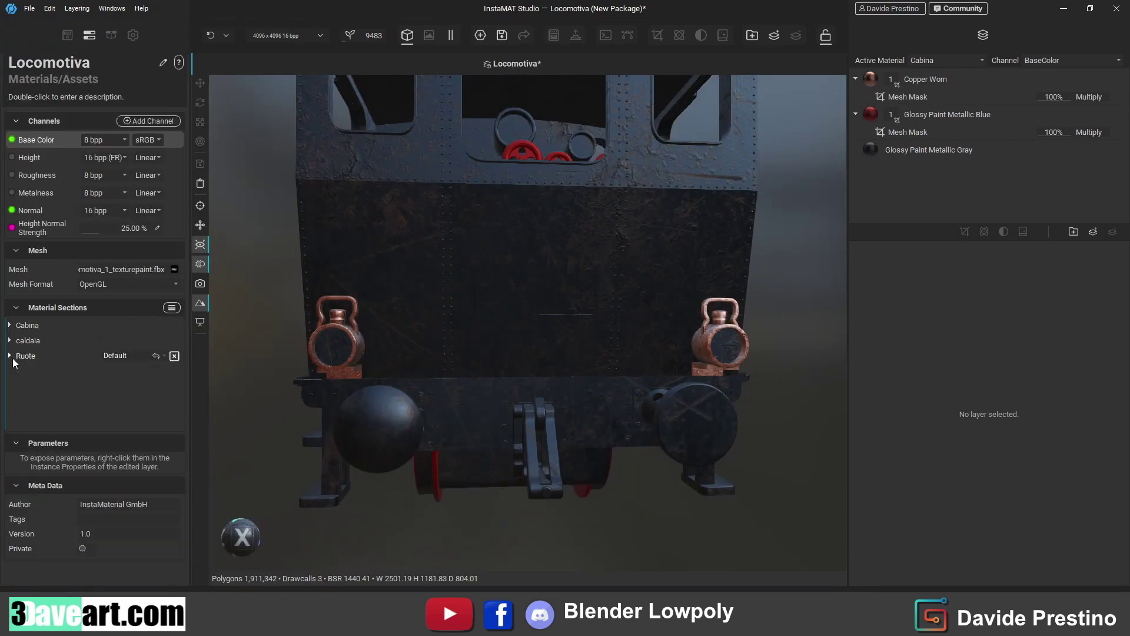
pyautogui.click(174, 355)
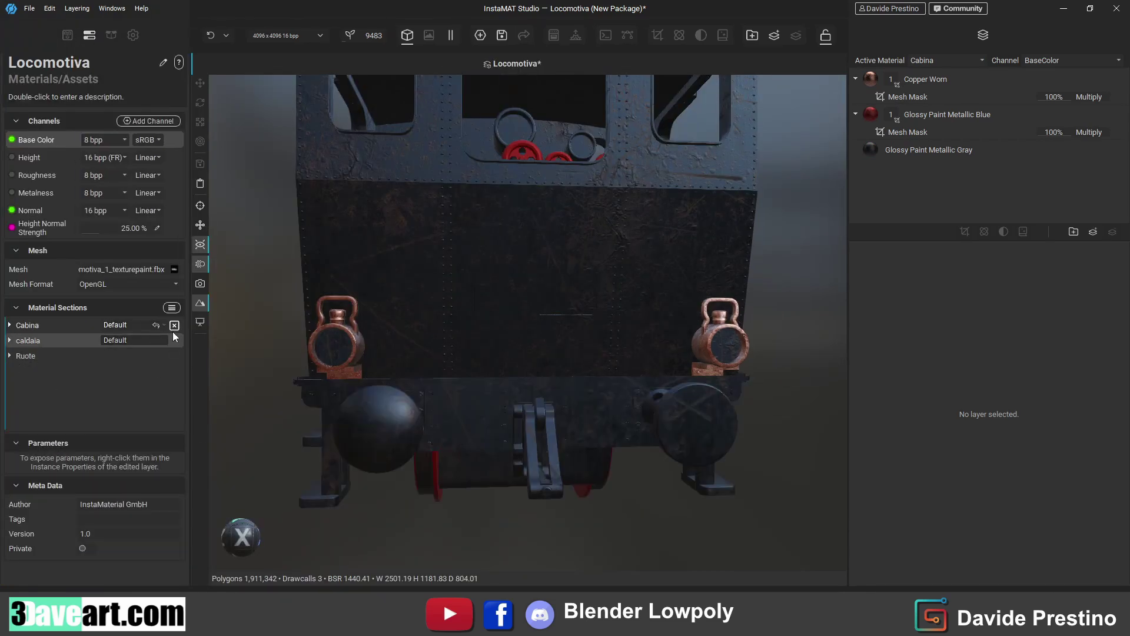
pyautogui.click(175, 326)
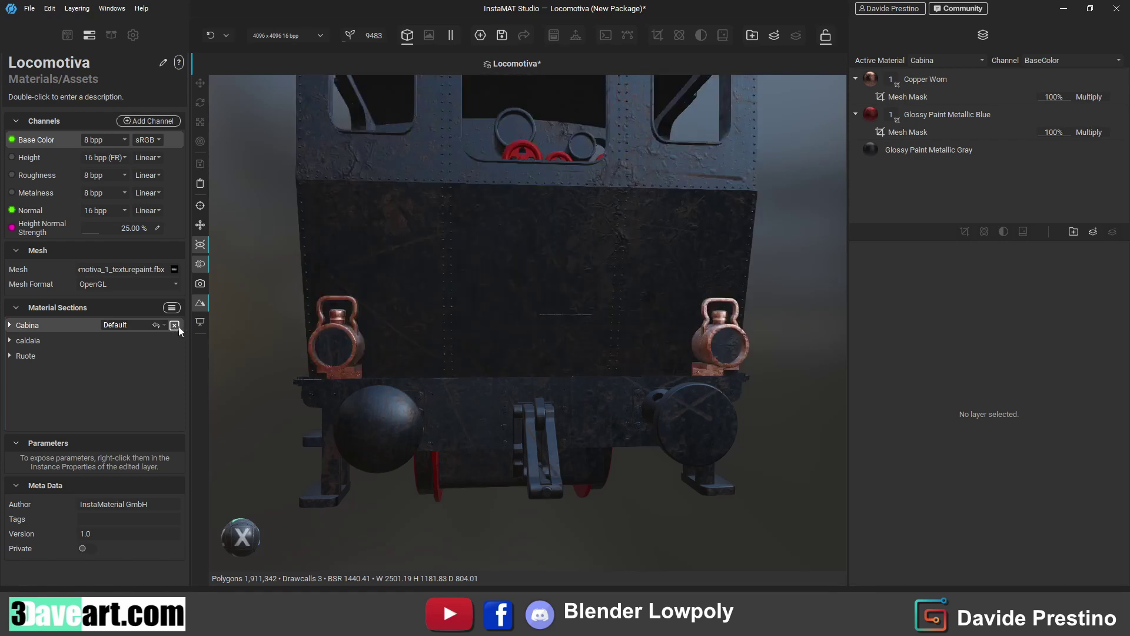
pyautogui.click(921, 82)
pyautogui.click(945, 60)
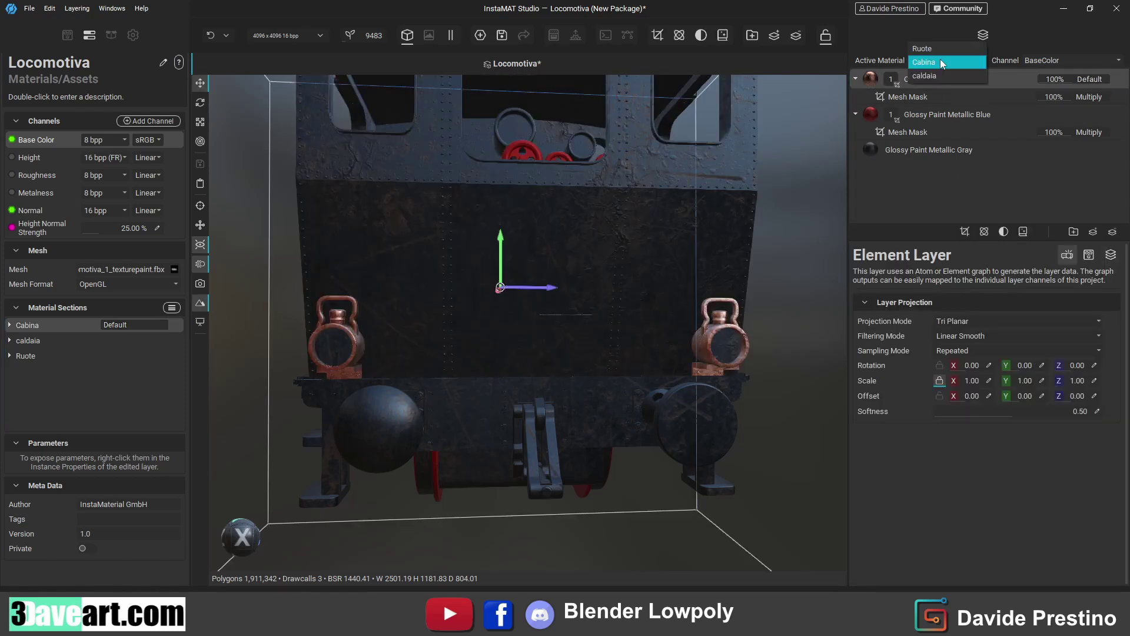
pyautogui.click(1094, 234)
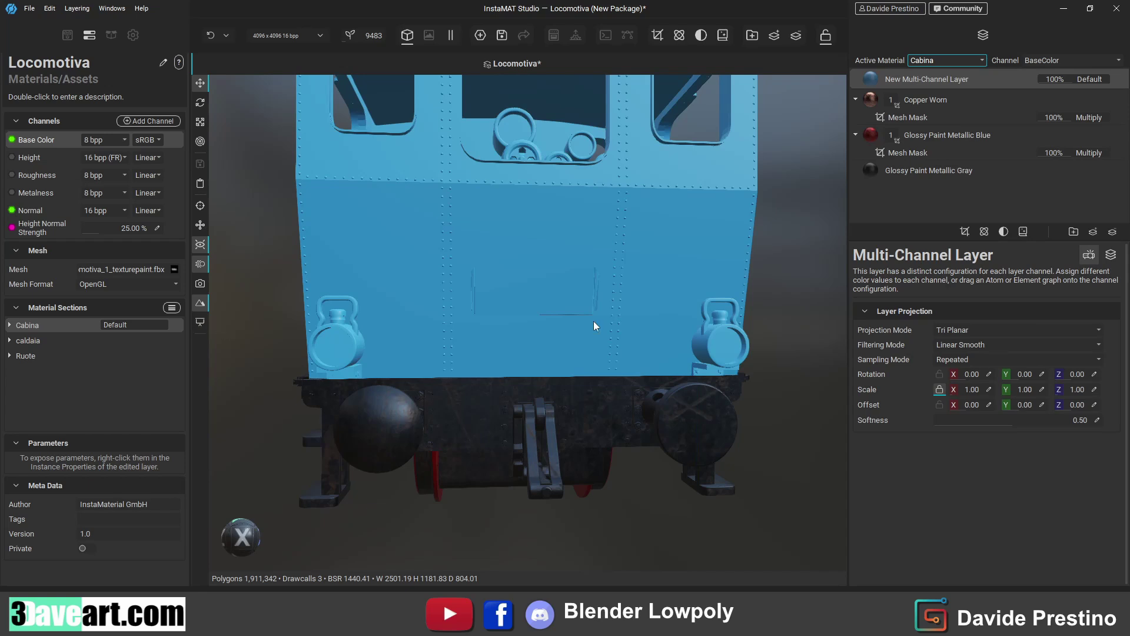
# - Set the new layer's base colour to a dark, saturated red
pyautogui.click(1110, 255)
pyautogui.click(1109, 335)
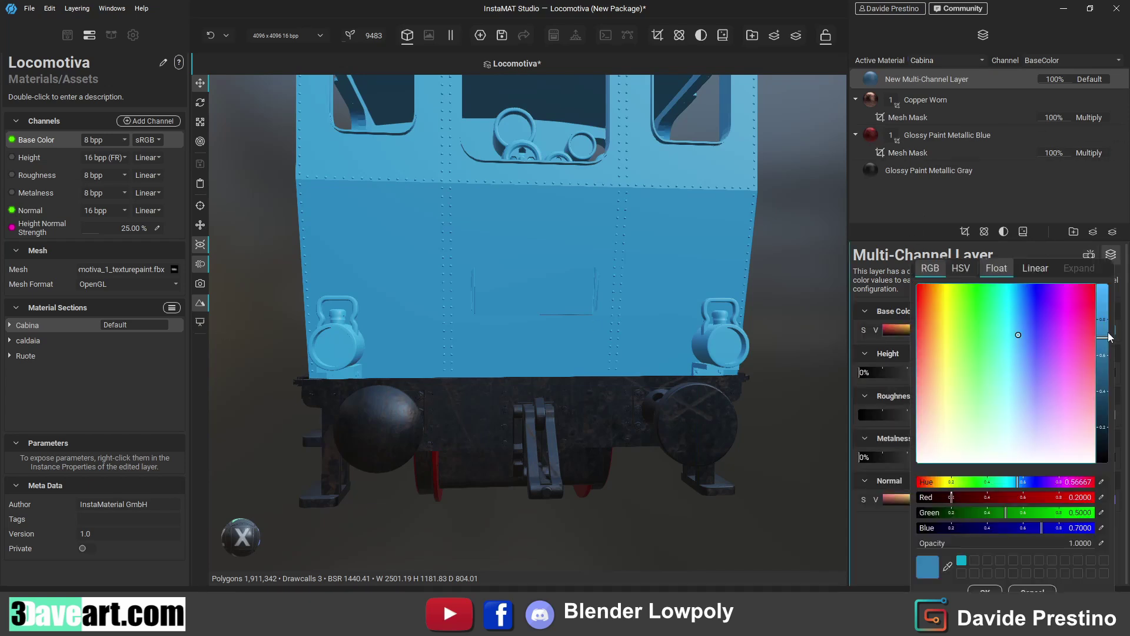
pyautogui.moveTo(1013, 454); pyautogui.dragTo(1015, 462)
pyautogui.click(1104, 384)
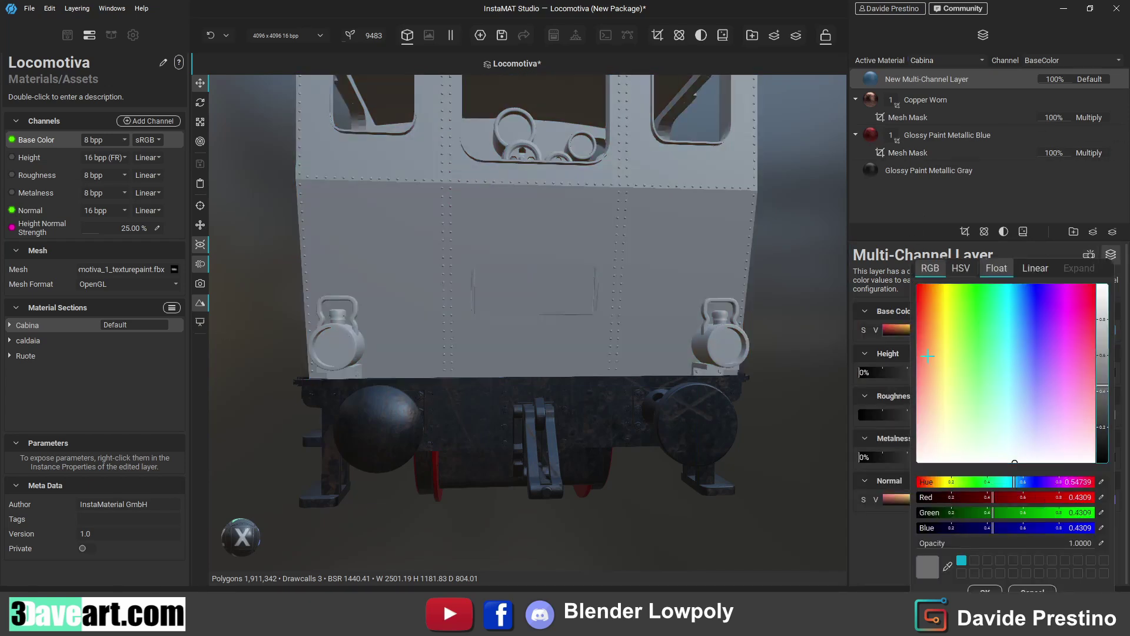
pyautogui.click(921, 316)
pyautogui.moveTo(920, 313); pyautogui.dragTo(919, 295)
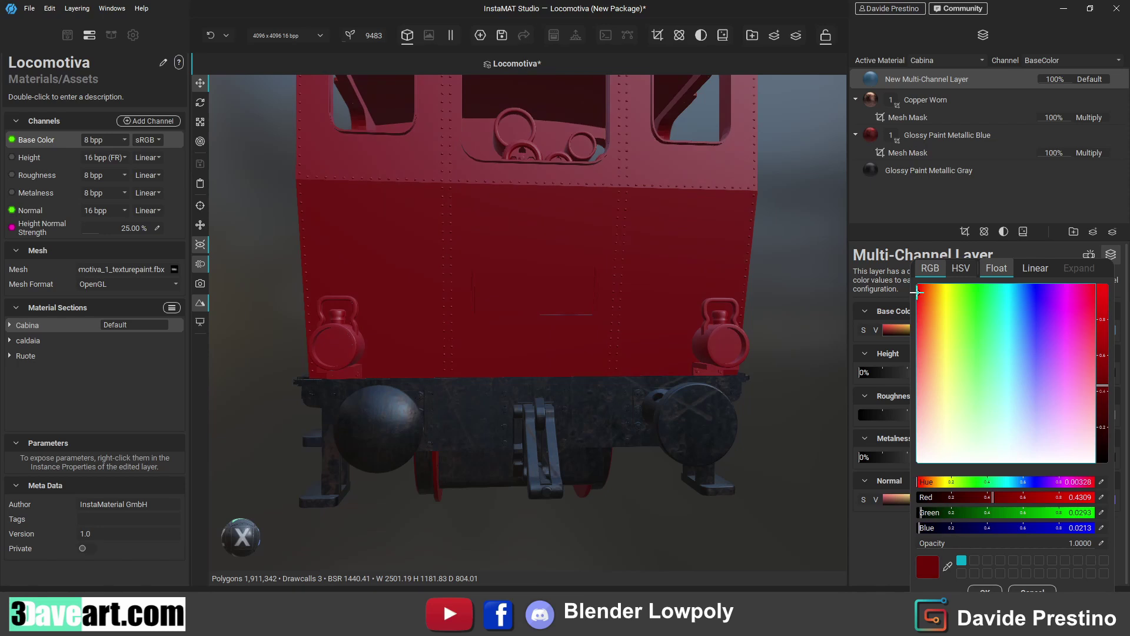
pyautogui.click(984, 591)
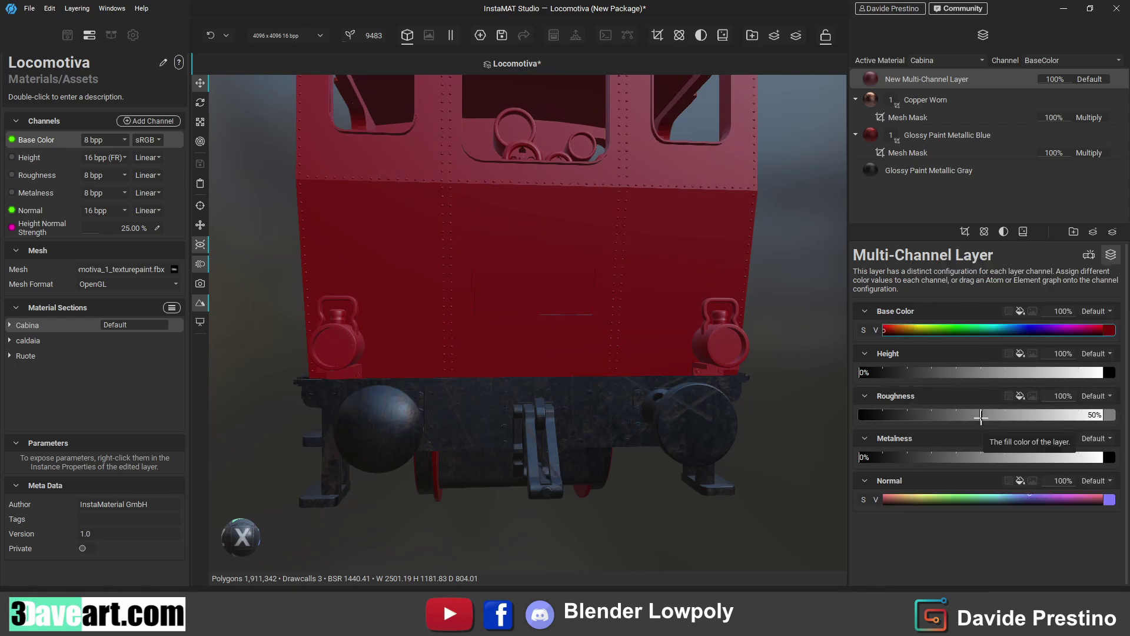
# - Set roughness to 0% and metalness to about 57% for a glossy metallic finish
pyautogui.moveTo(981, 416); pyautogui.dragTo(802, 415)
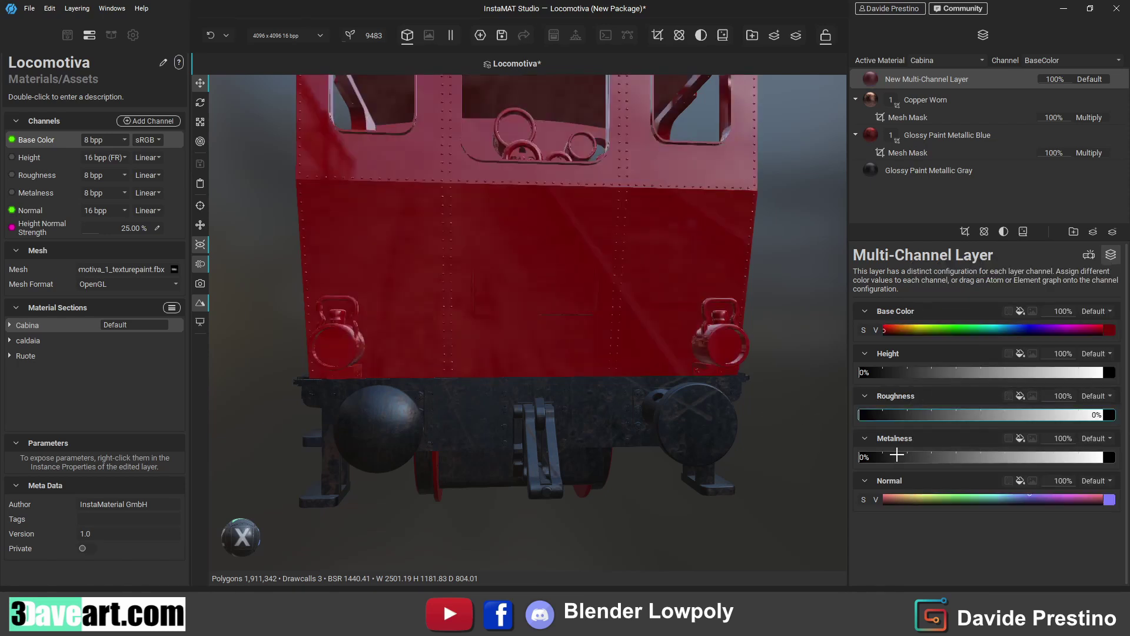
pyautogui.moveTo(919, 457); pyautogui.dragTo(998, 457)
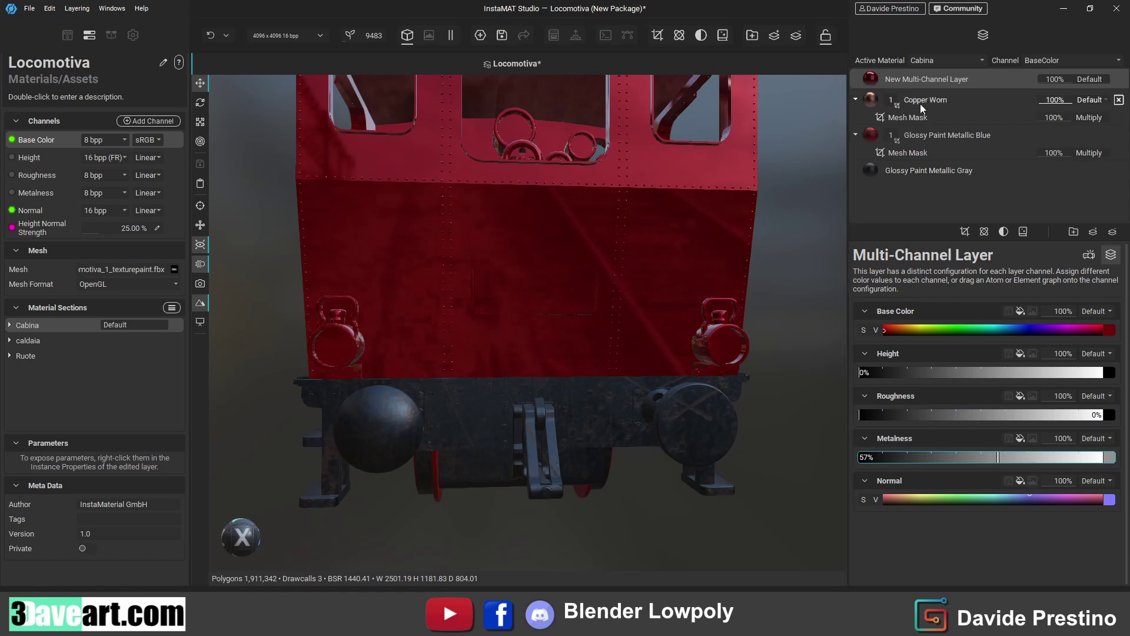
pyautogui.click(965, 232)
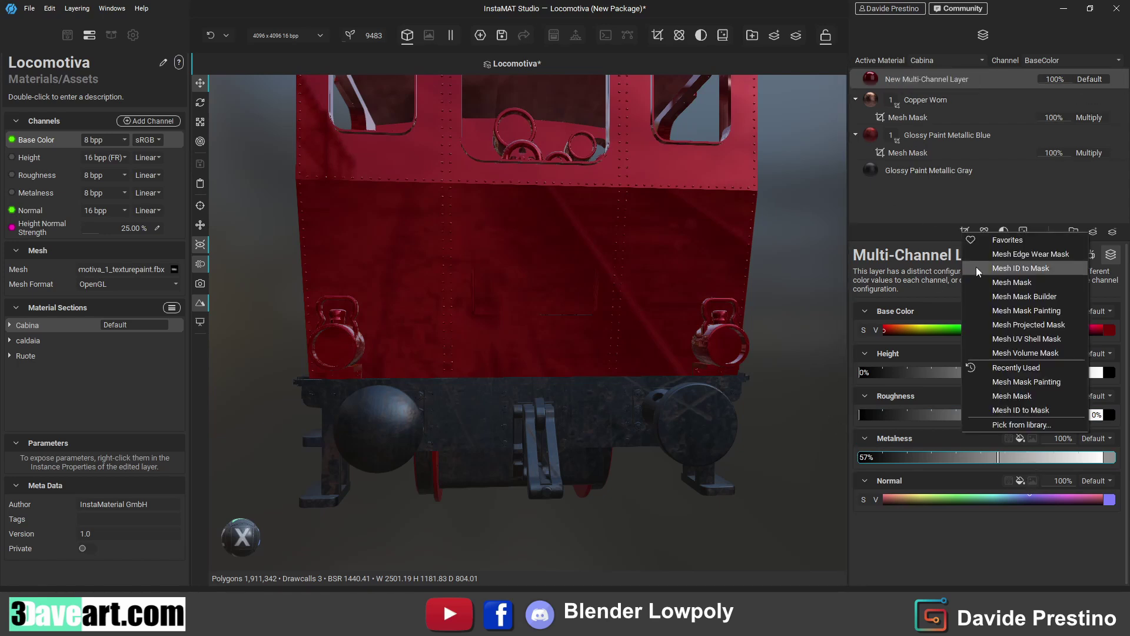
# - Add a Mesh Mask to the red layer, pick the lamp lens mesh and deselect all other meshes
pyautogui.click(1015, 283)
pyautogui.click(987, 359)
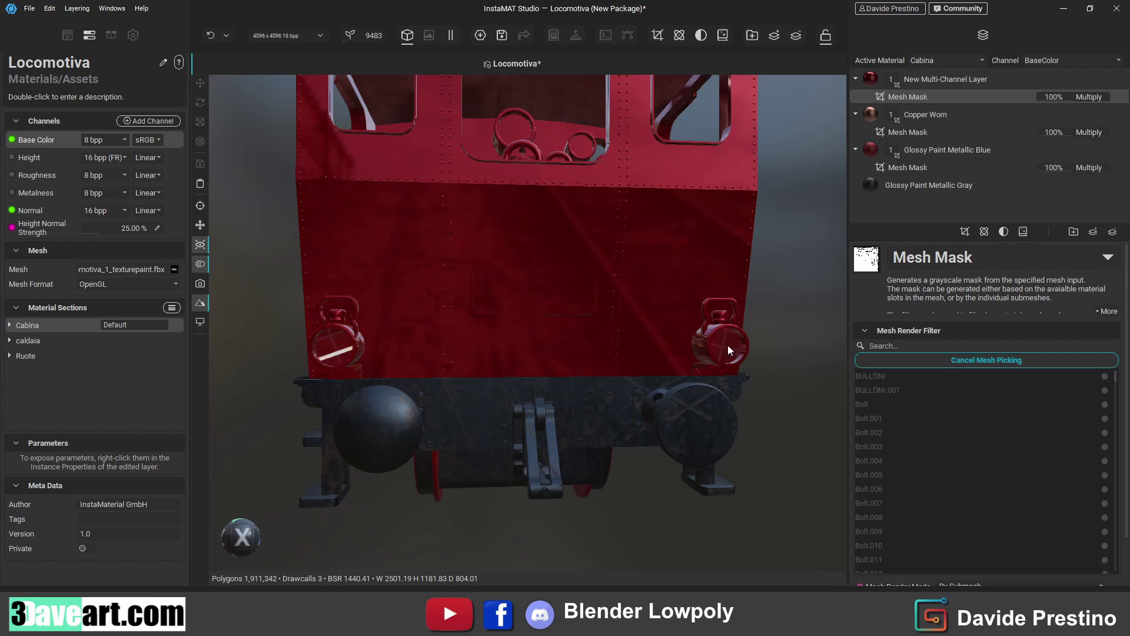
pyautogui.rightClick(956, 395)
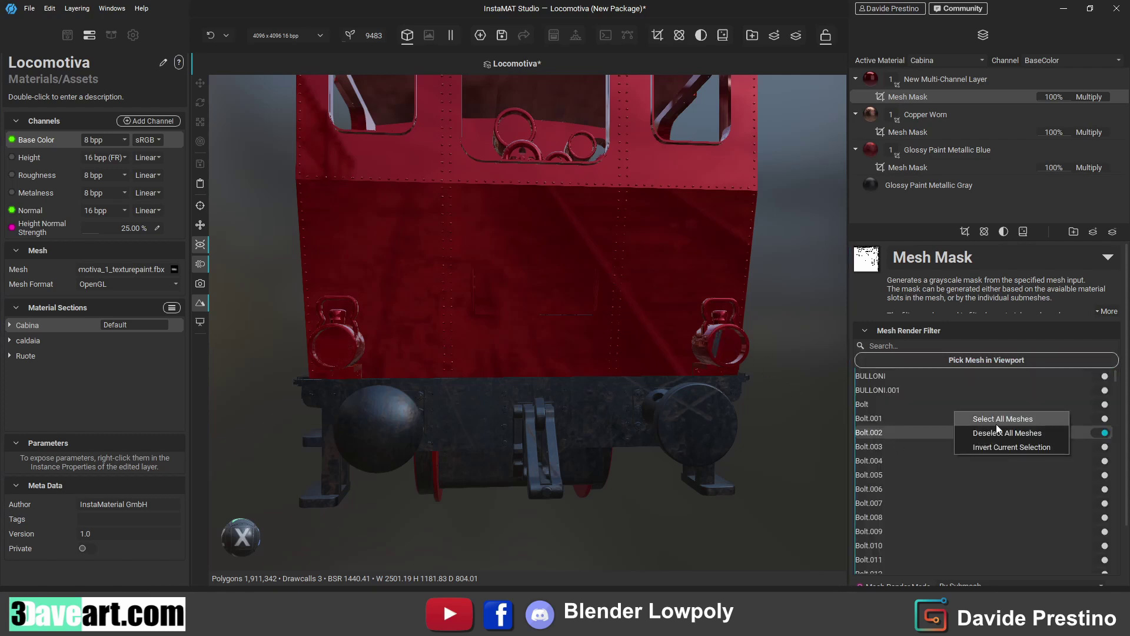
pyautogui.click(983, 404)
pyautogui.rightClick(974, 403)
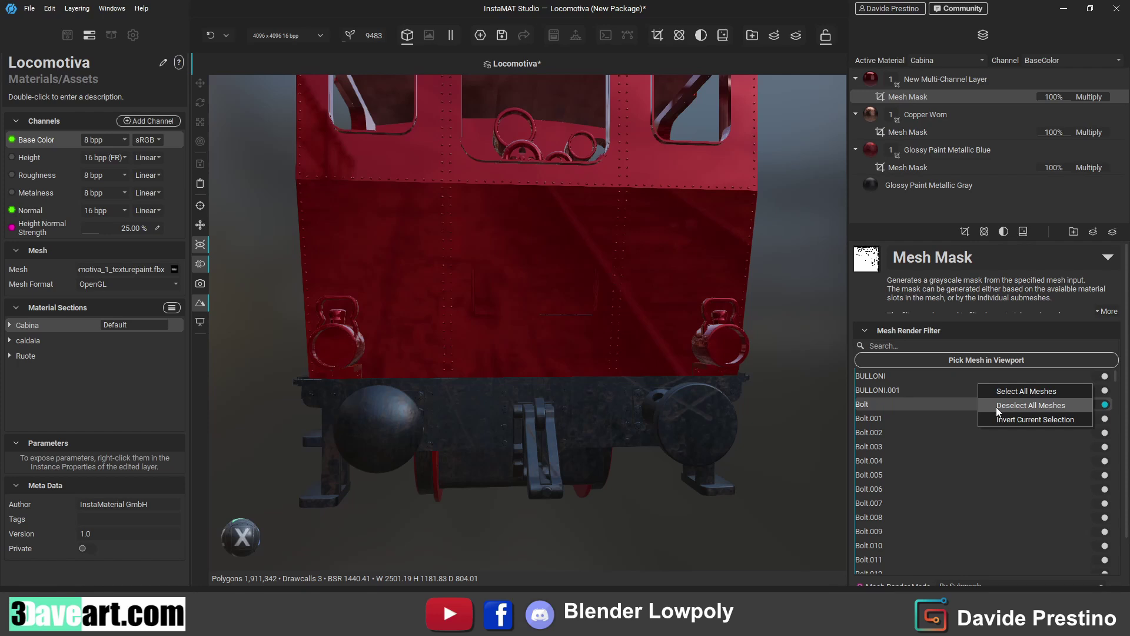
pyautogui.click(996, 406)
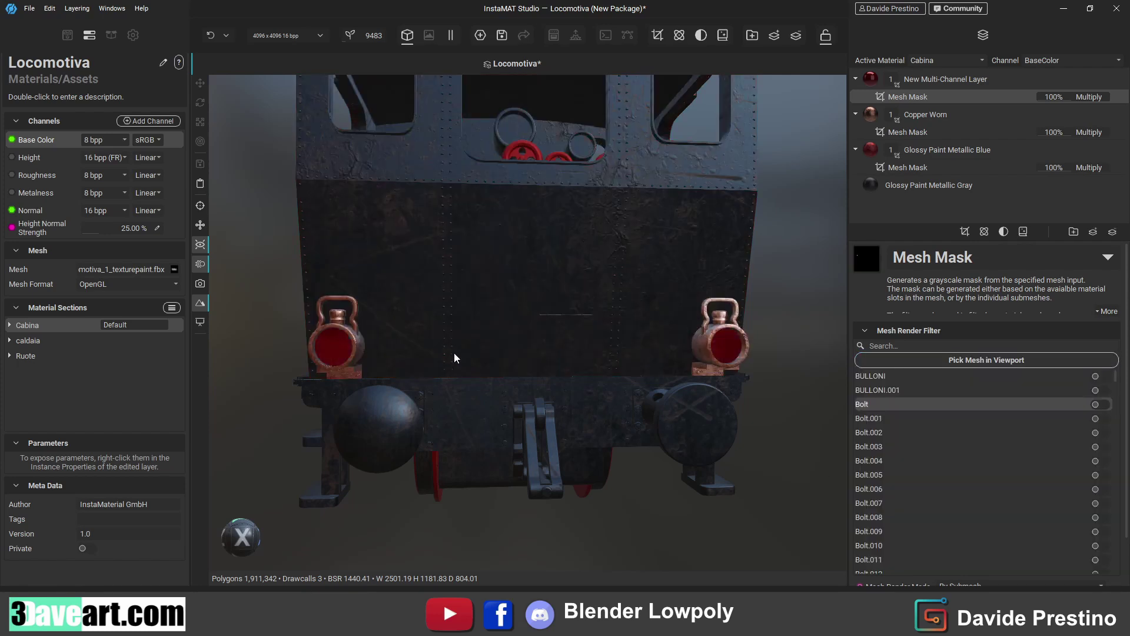
# - Orbit and zoom in on a lamp to check the red lenses
pyautogui.moveTo(454, 352); pyautogui.dragTo(392, 338, button='middle')
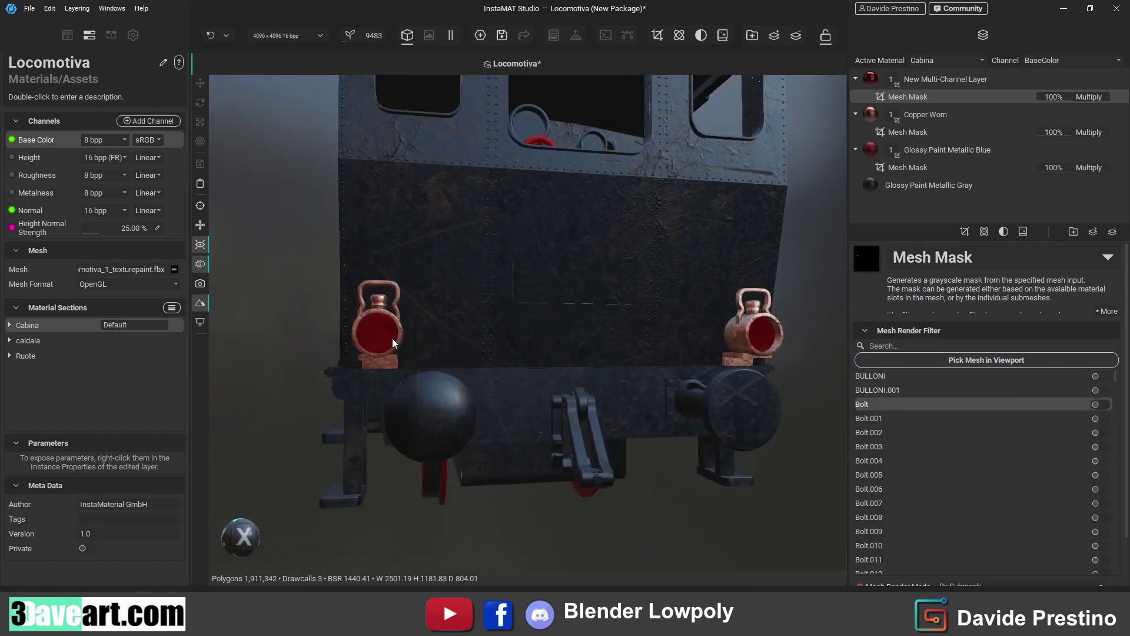
pyautogui.scroll(5, 392, 338)
pyautogui.scroll(3, 382, 346)
# - Add a Multi-Channel Layer named 'lights back' on top and give it a Mesh Mask Painting mask
pyautogui.click(922, 82)
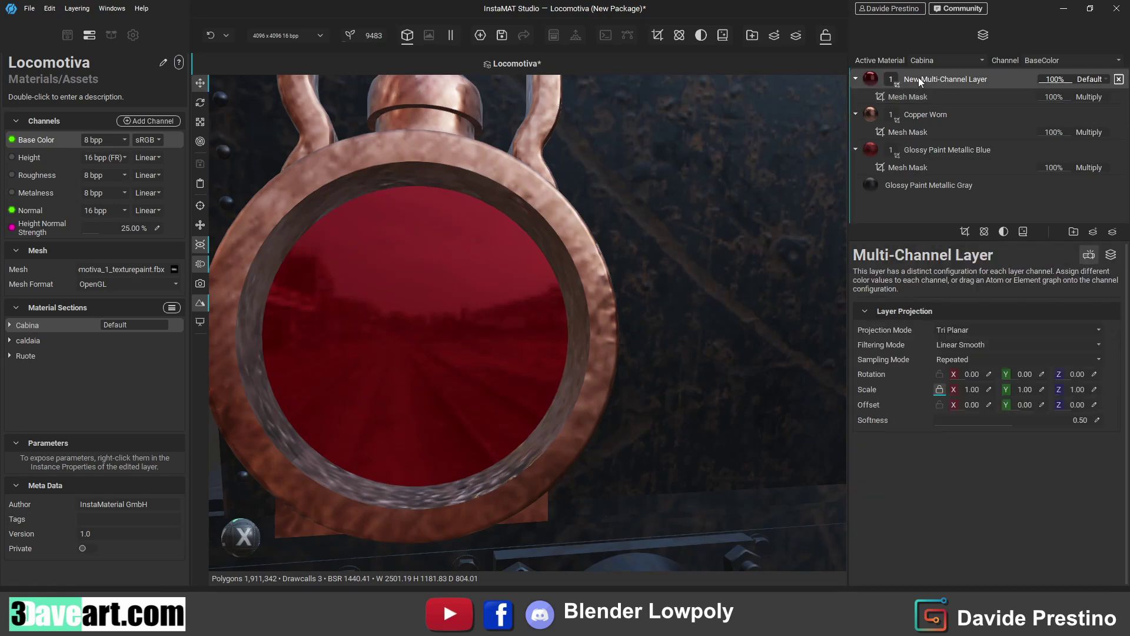
pyautogui.click(1084, 233)
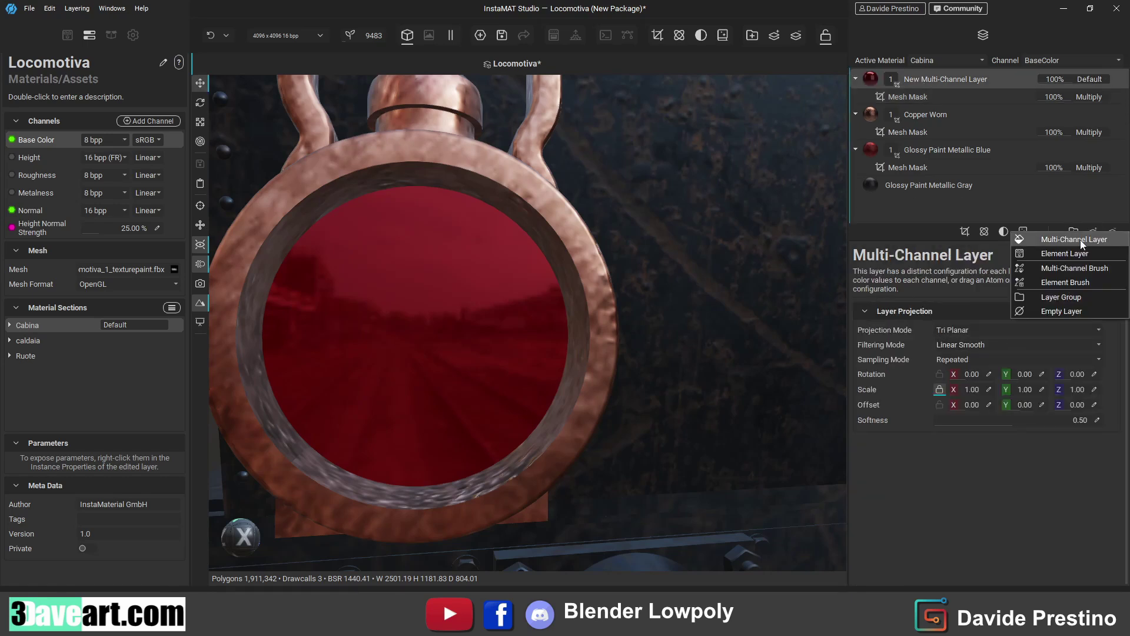
pyautogui.doubleClick(923, 79)
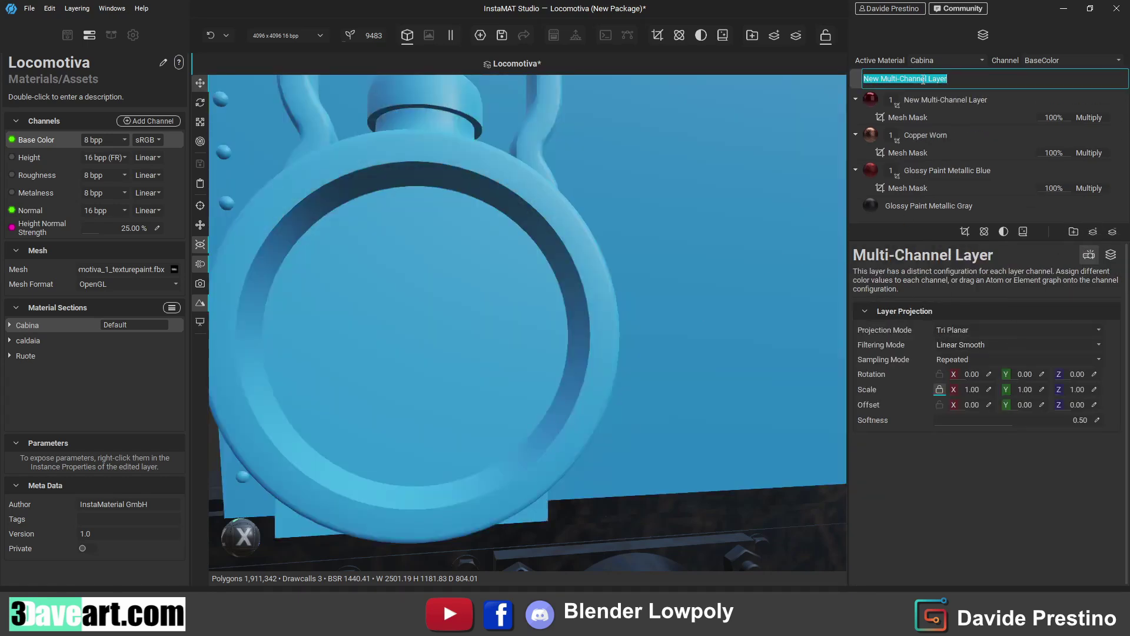
pyautogui.write('lightsback')
pyautogui.press('Return')
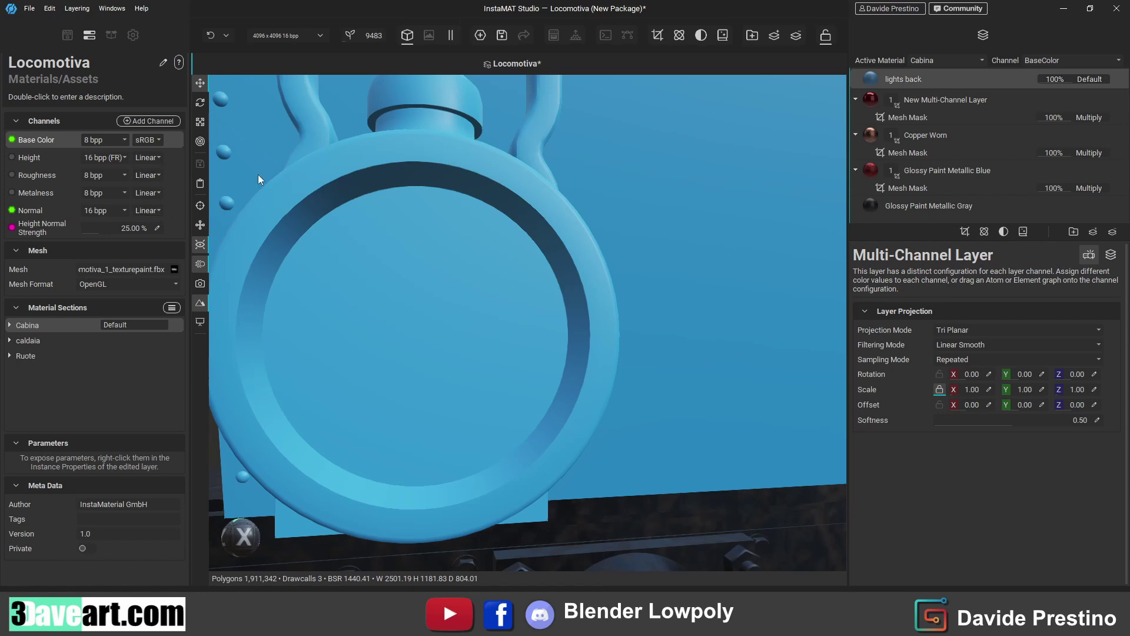
pyautogui.click(963, 232)
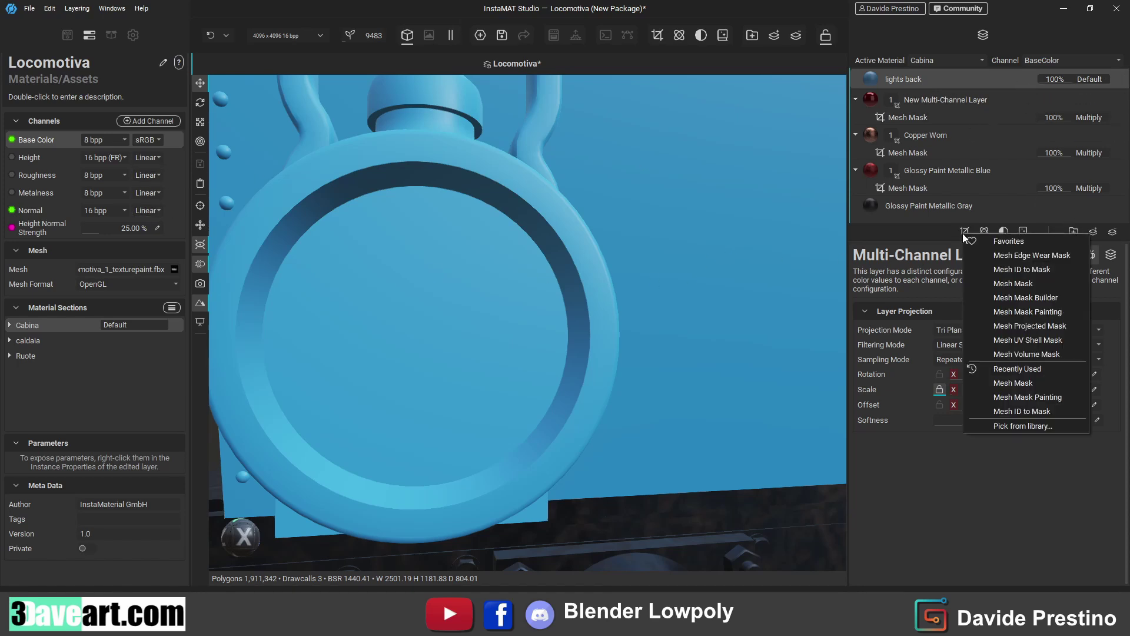
pyautogui.click(1014, 312)
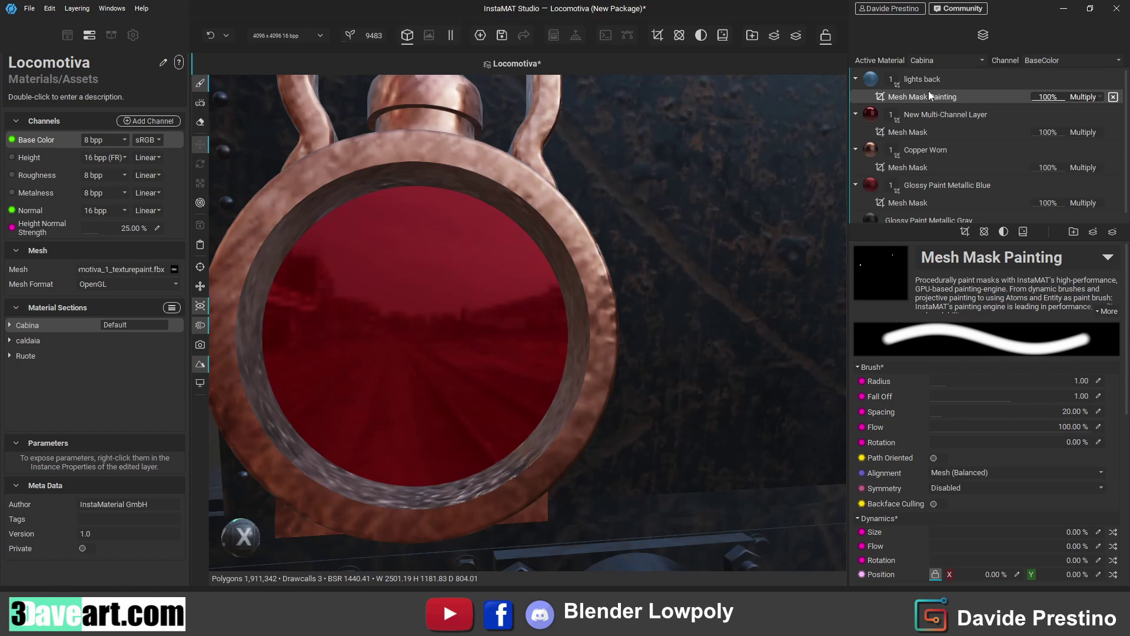
# - Drag Gradient Pattern from the asset library's Patterns collection onto the Cabina layer stack
pyautogui.click(68, 35)
pyautogui.scroll(-2, 66, 227)
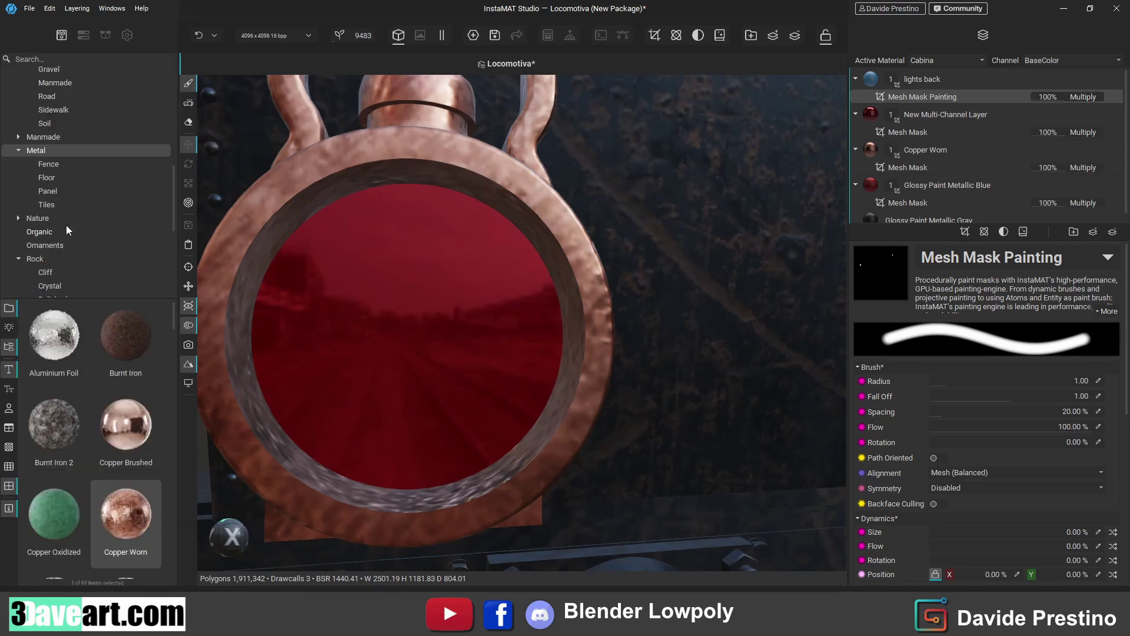
pyautogui.scroll(-3, 65, 227)
pyautogui.scroll(-3, 66, 227)
pyautogui.scroll(-2, 66, 227)
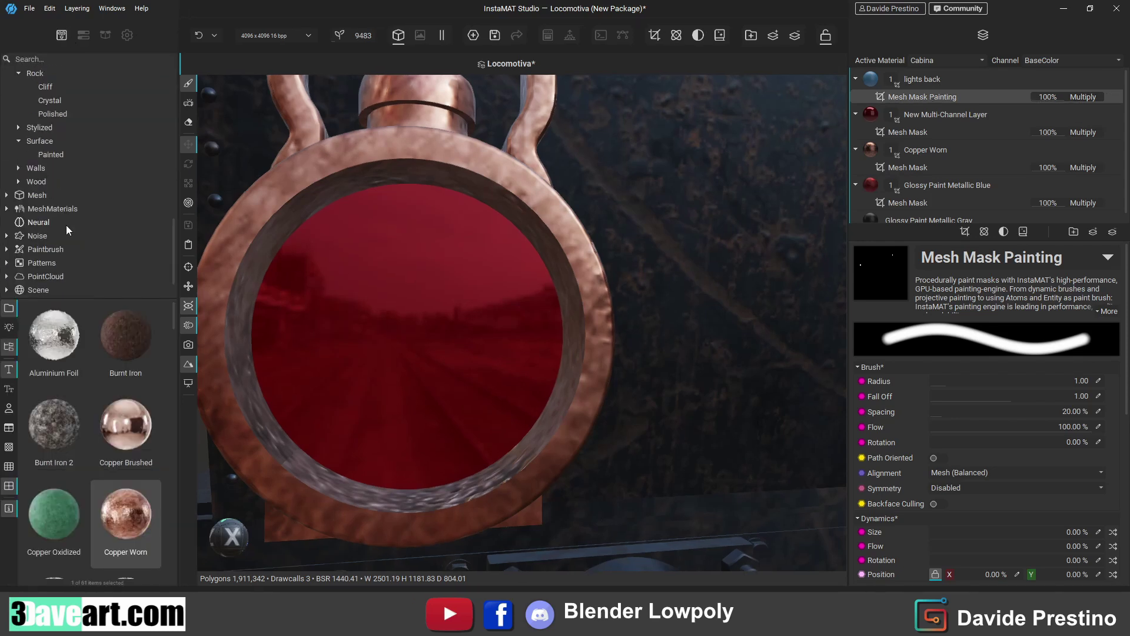
pyautogui.click(50, 262)
pyautogui.moveTo(174, 327); pyautogui.dragTo(171, 415)
pyautogui.moveTo(54, 383)
pyautogui.mouseDown()
pyautogui.moveTo(947, 342)
pyautogui.moveTo(951, 102)
pyautogui.mouseUp()
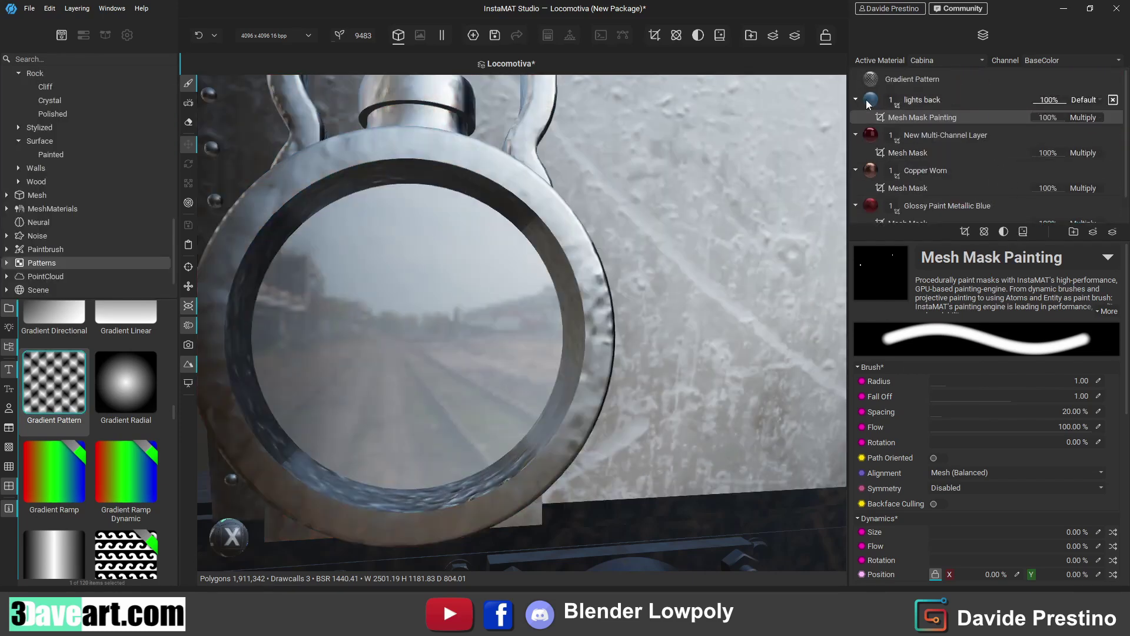
# - Hide lights back and set the Gradient Pattern projection scale to 0.34
pyautogui.click(1113, 99)
pyautogui.click(924, 78)
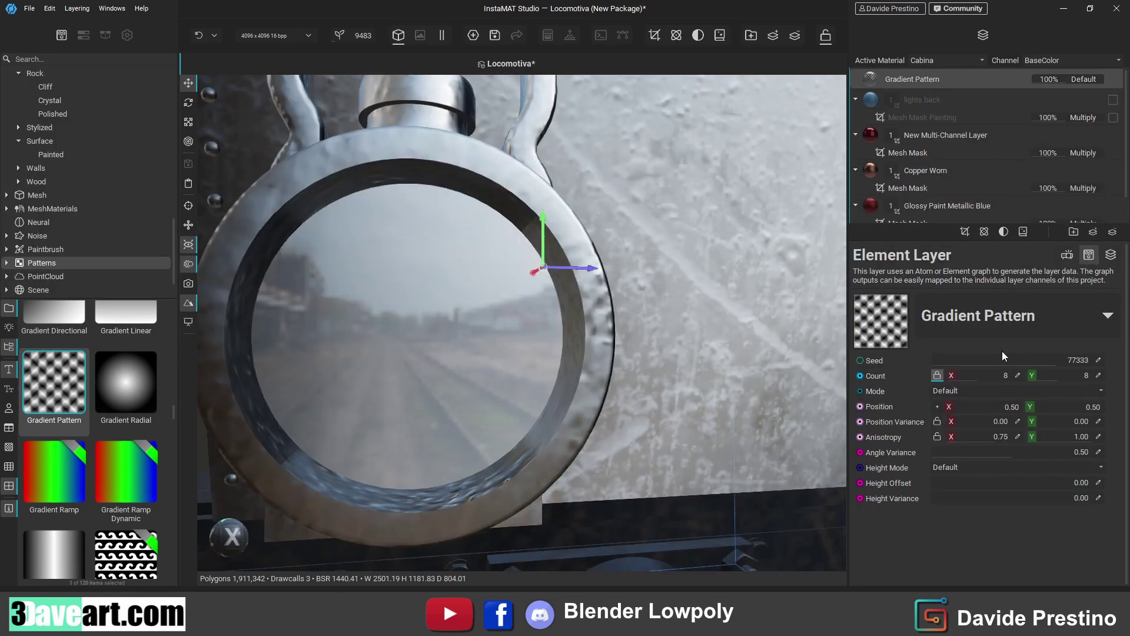
pyautogui.click(1067, 254)
pyautogui.doubleClick(968, 381)
pyautogui.write('0.34')
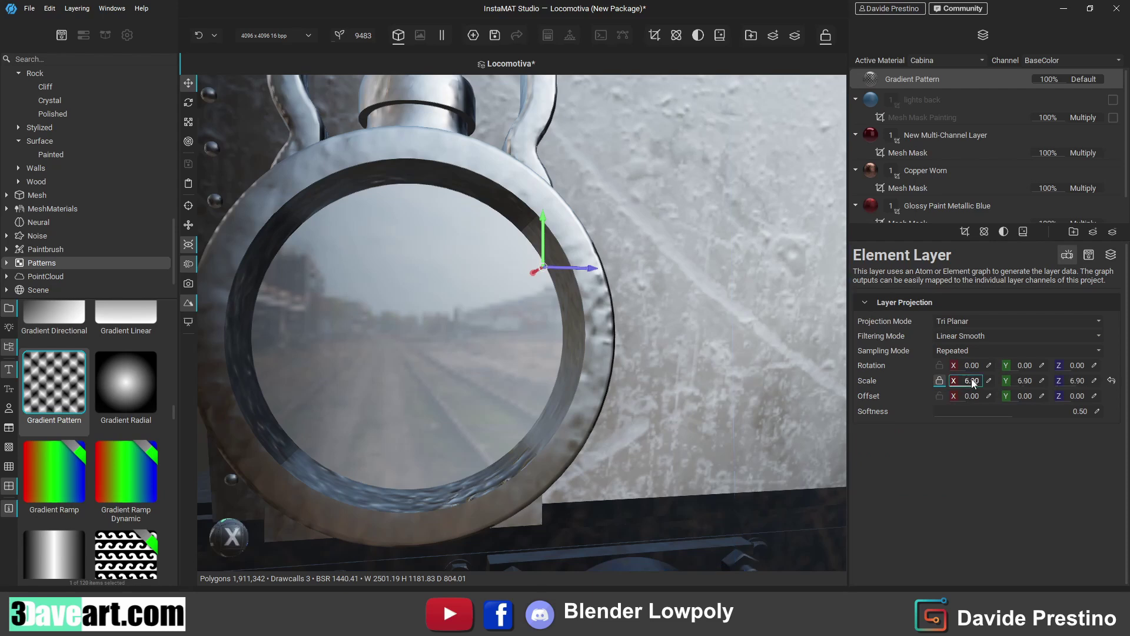
pyautogui.press('Return')
# - Refine the Gradient Pattern projection scale via 0.17 to a final 0.02
pyautogui.doubleClick(953, 382)
pyautogui.write('0.17')
pyautogui.press('Return')
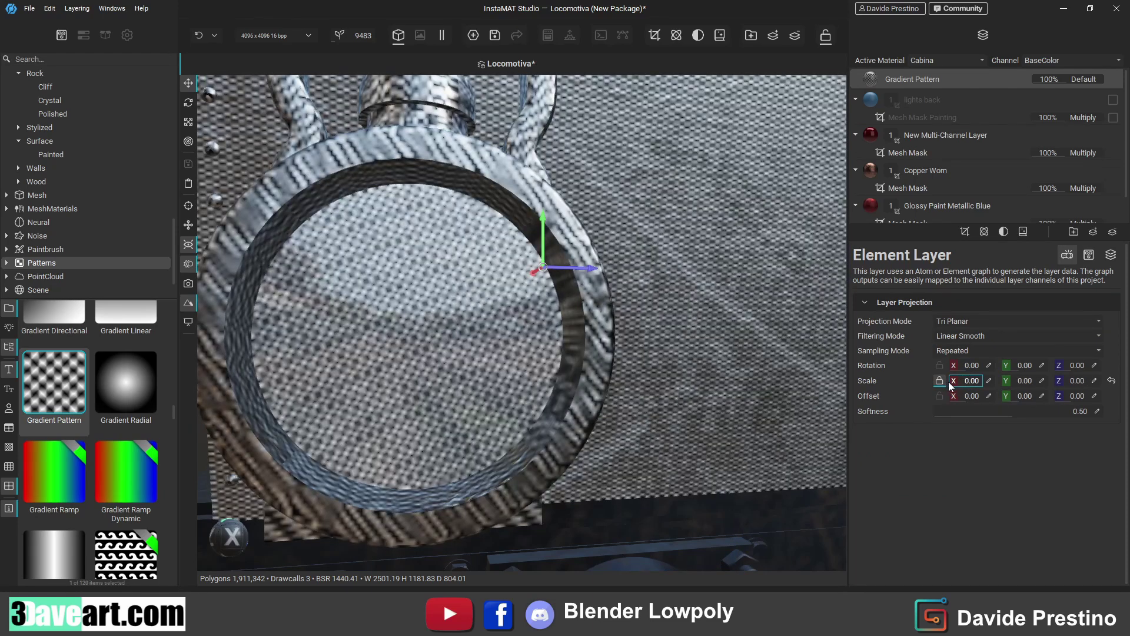
pyautogui.moveTo(952, 385); pyautogui.dragTo(971, 386)
pyautogui.write('0.2')
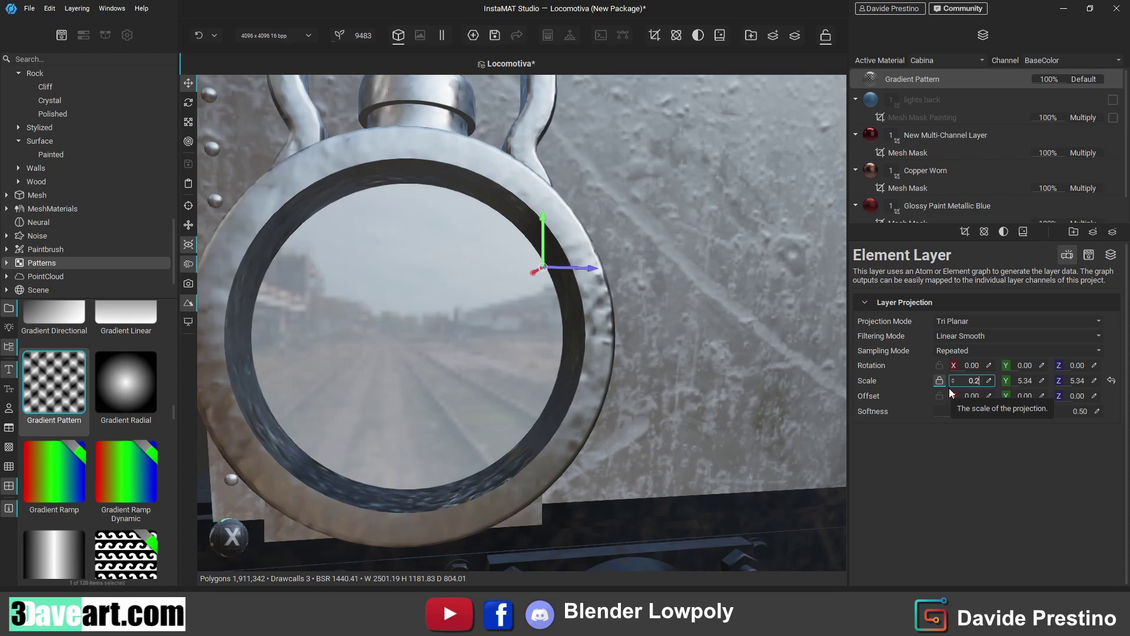
pyautogui.moveTo(949, 387); pyautogui.dragTo(972, 384)
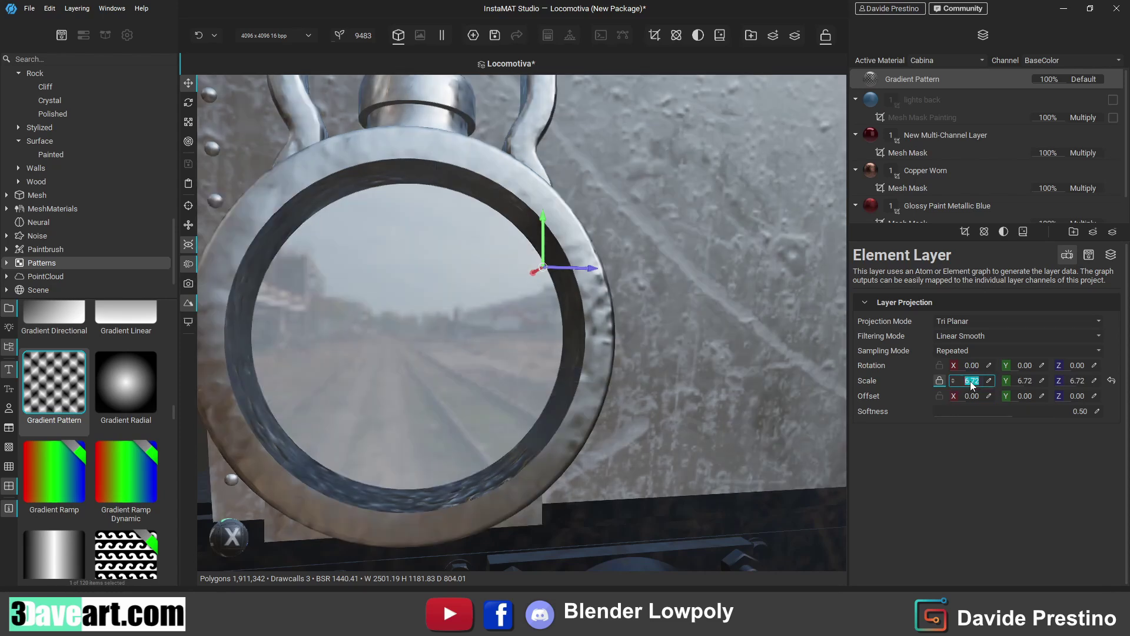
pyautogui.write('0.02')
pyautogui.press('Return')
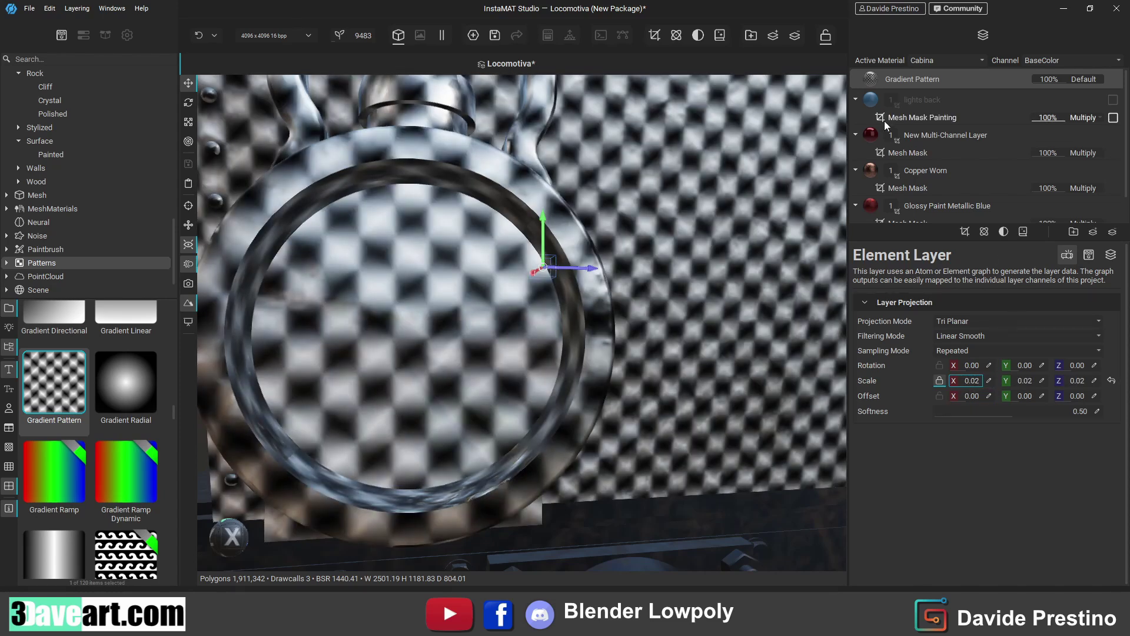
pyautogui.click(1088, 254)
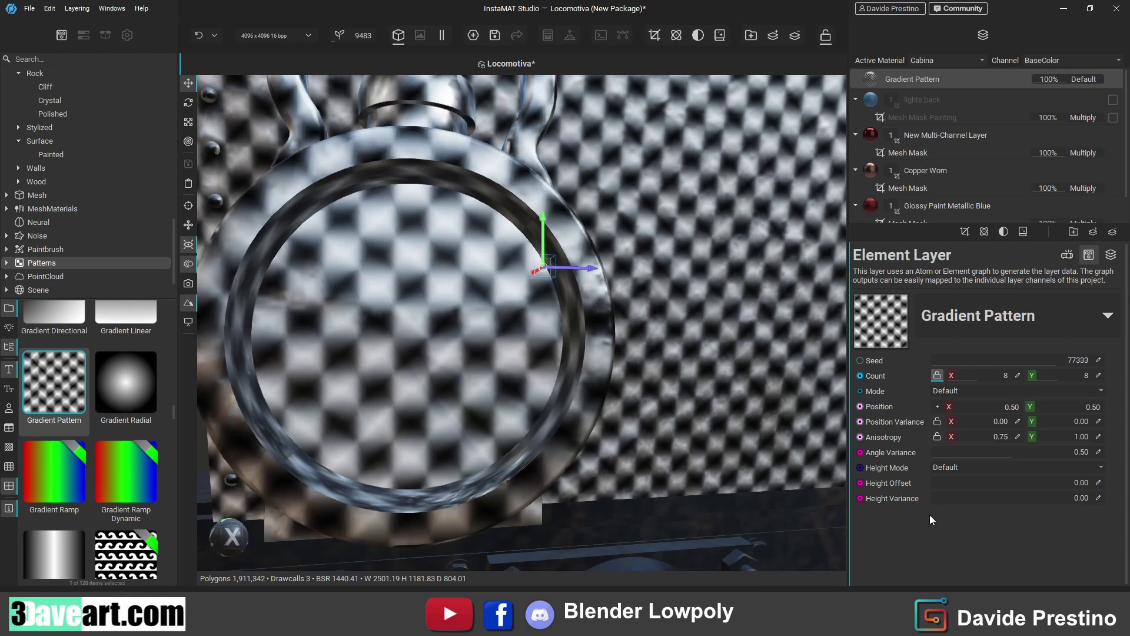
# - Delete the Mesh Mask Painting mask and the Gradient Pattern layer
pyautogui.moveTo(878, 77); pyautogui.dragTo(909, 79)
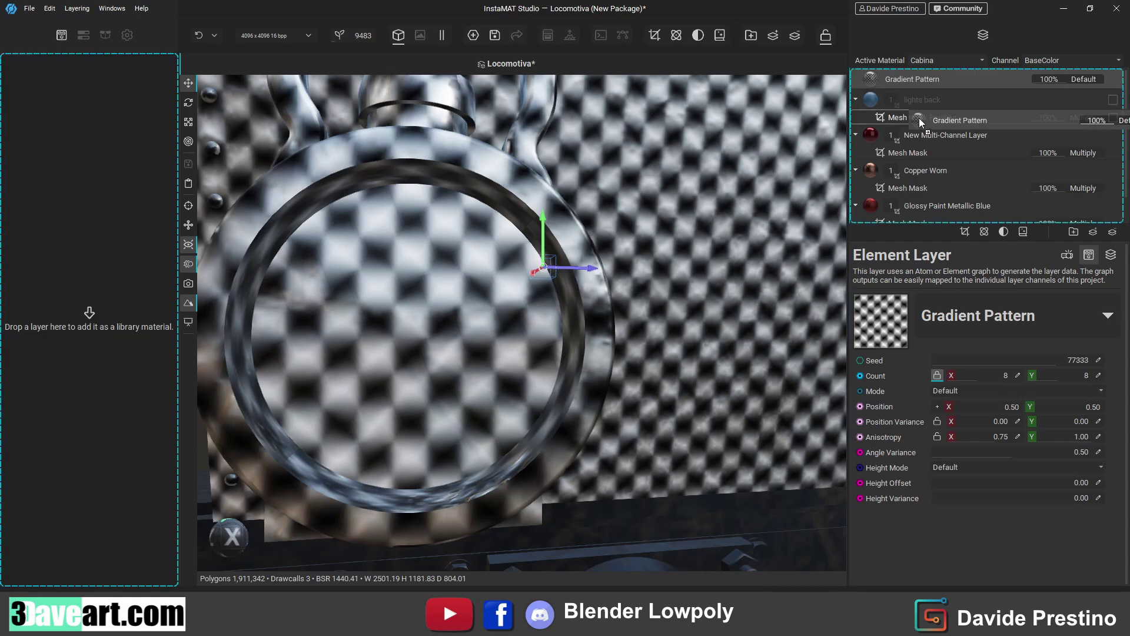
pyautogui.click(913, 116)
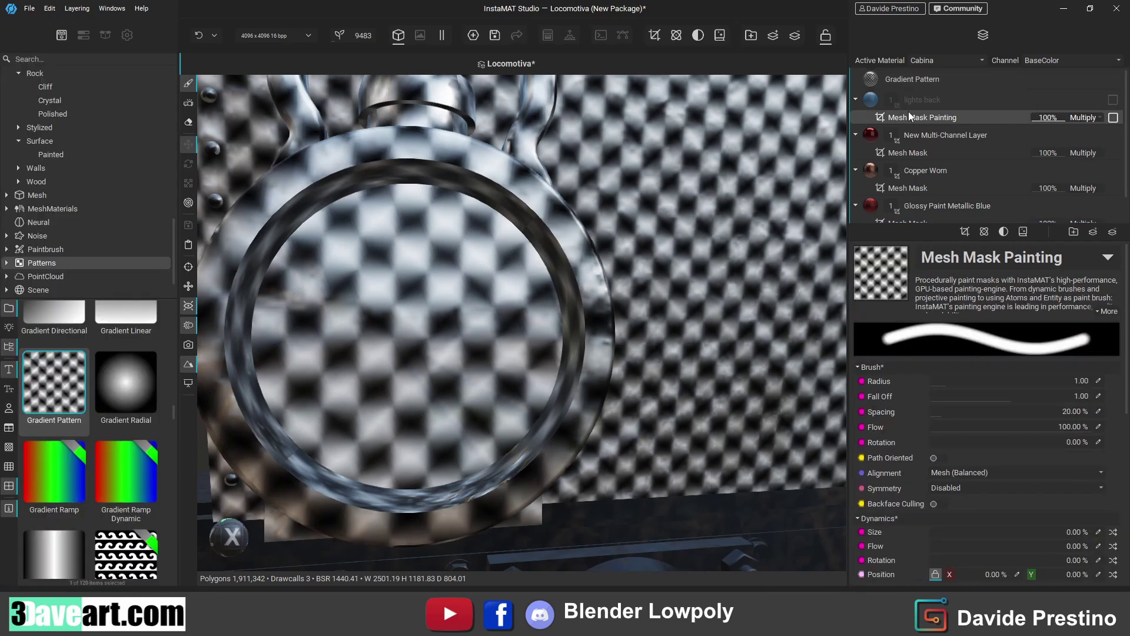
pyautogui.press('Delete')
pyautogui.click(942, 73)
pyautogui.press('Delete')
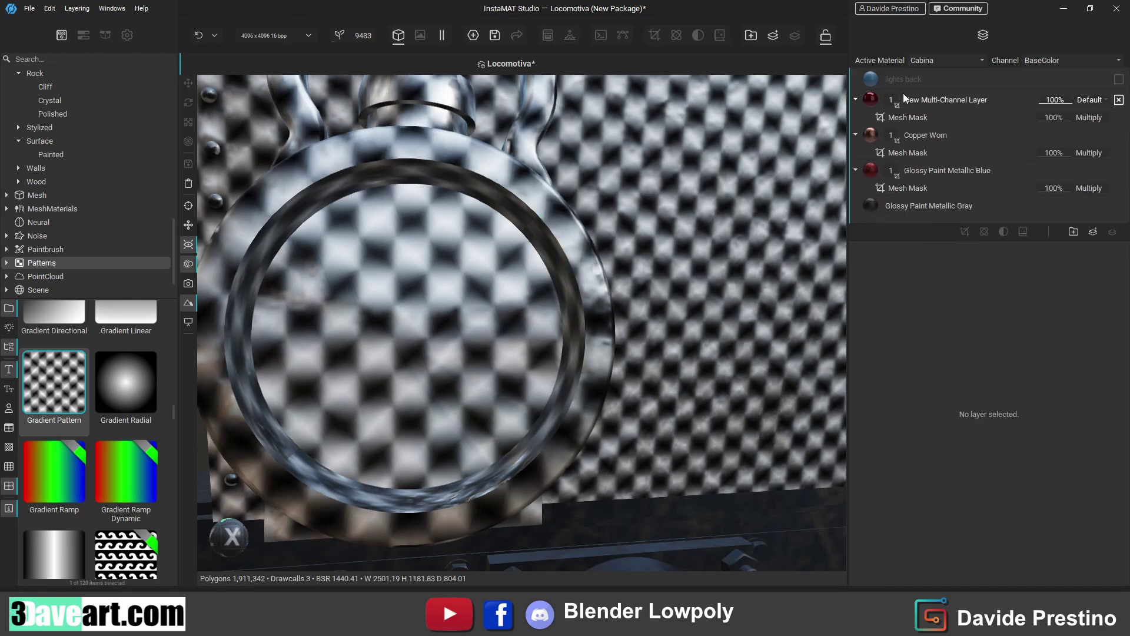
# - Add a Mesh Mask Builder mask to lights back and expand its Curvature settings
pyautogui.rightClick(909, 80)
pyautogui.click(773, 538)
pyautogui.click(965, 231)
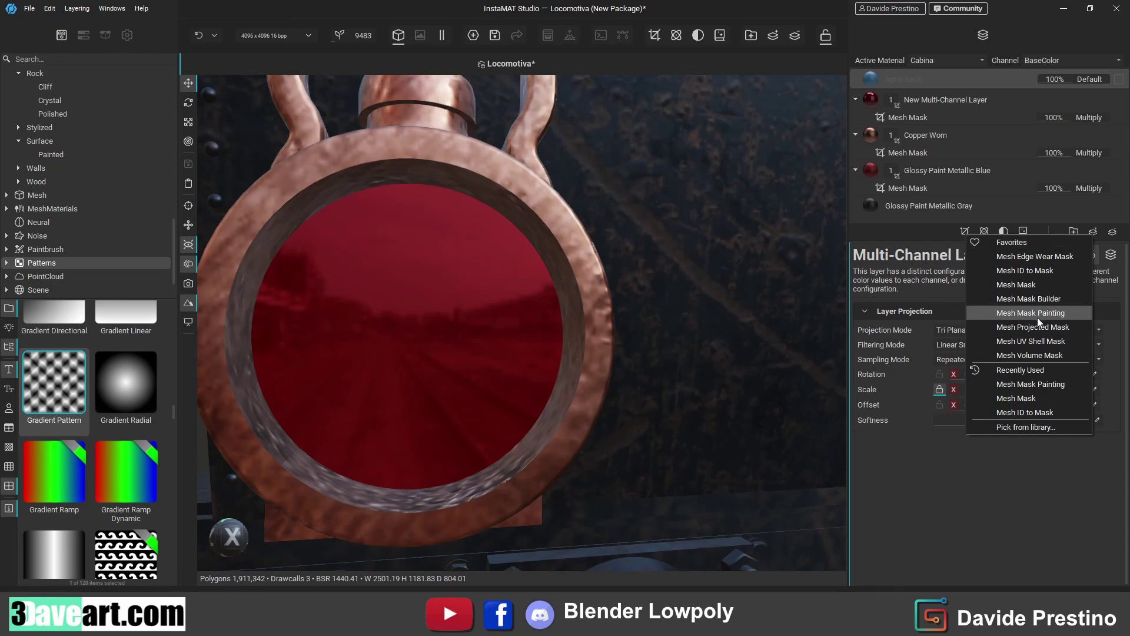
pyautogui.click(1037, 299)
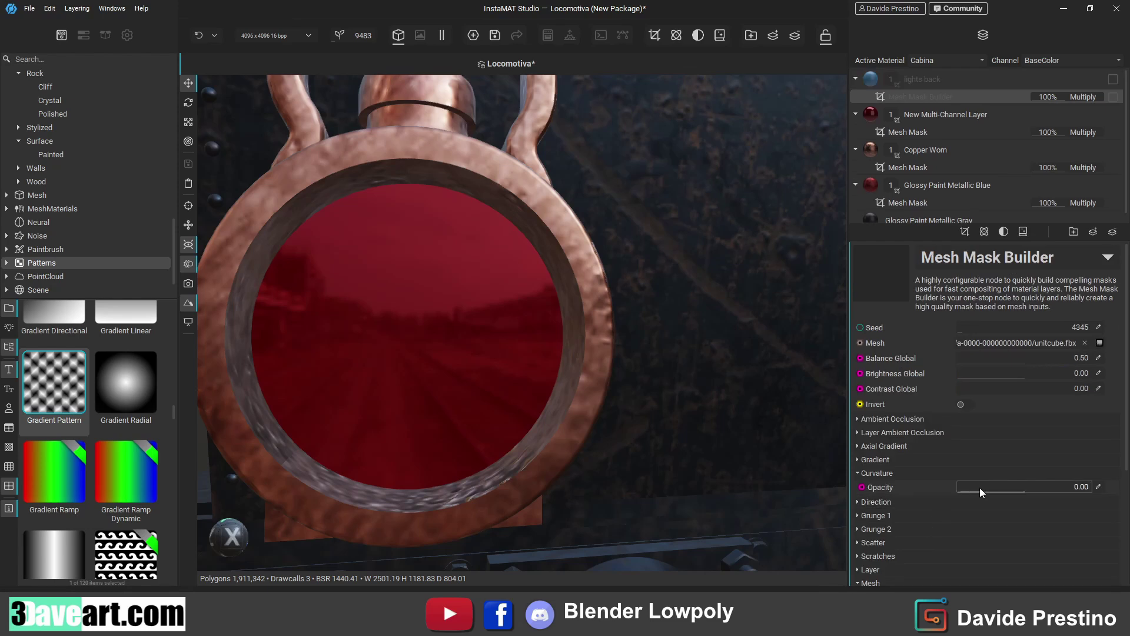
pyautogui.click(940, 472)
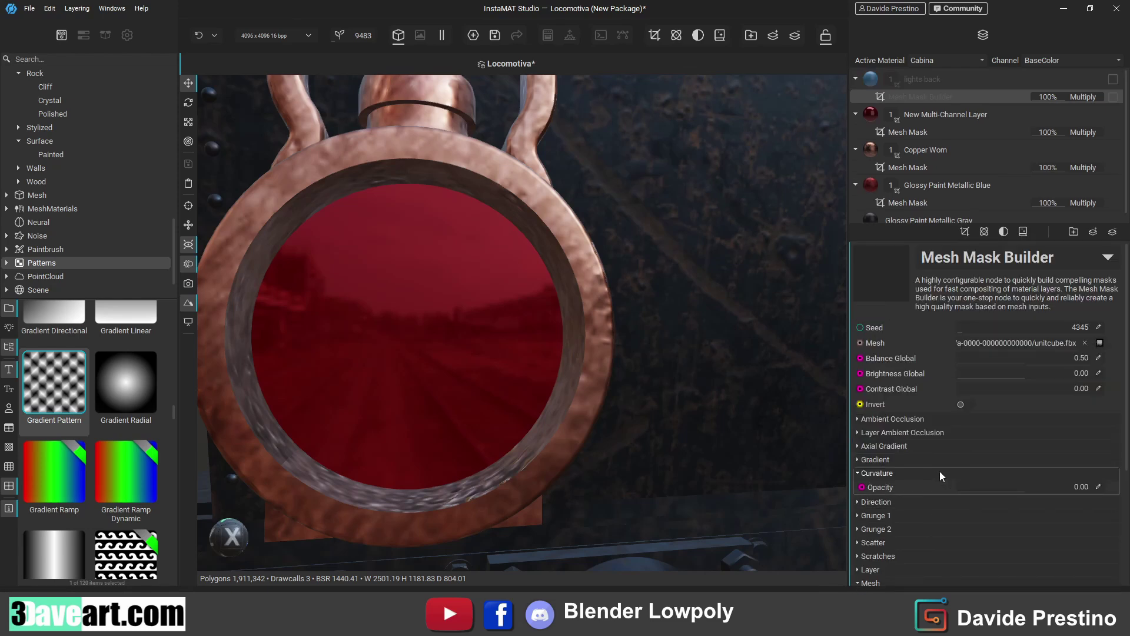
pyautogui.moveTo(922, 80)
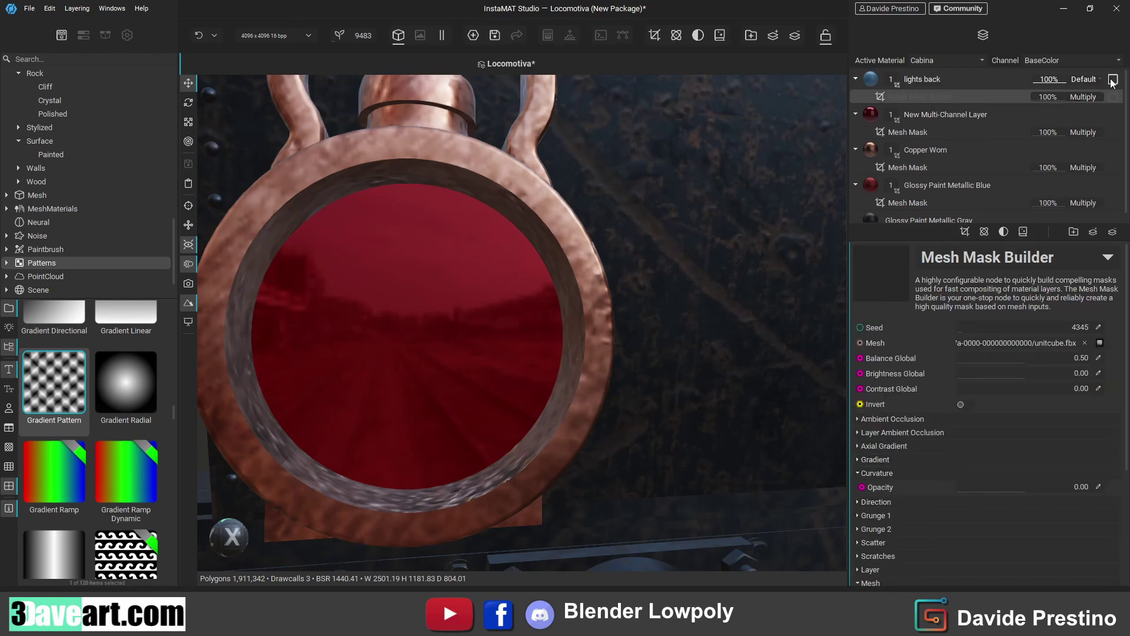
pyautogui.click(1112, 82)
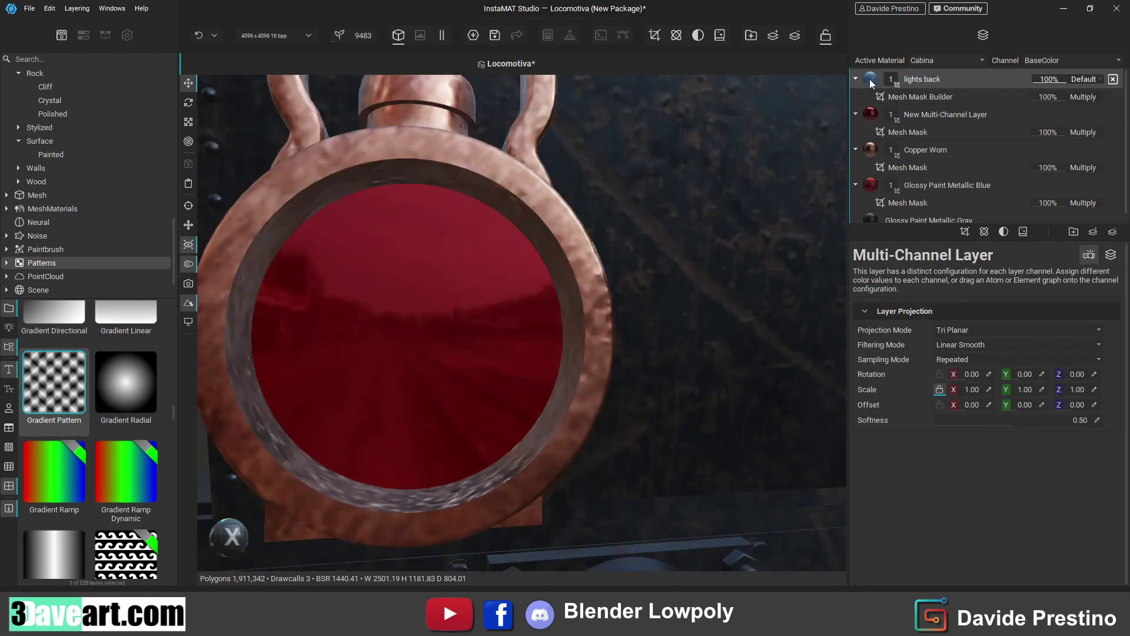
pyautogui.click(936, 95)
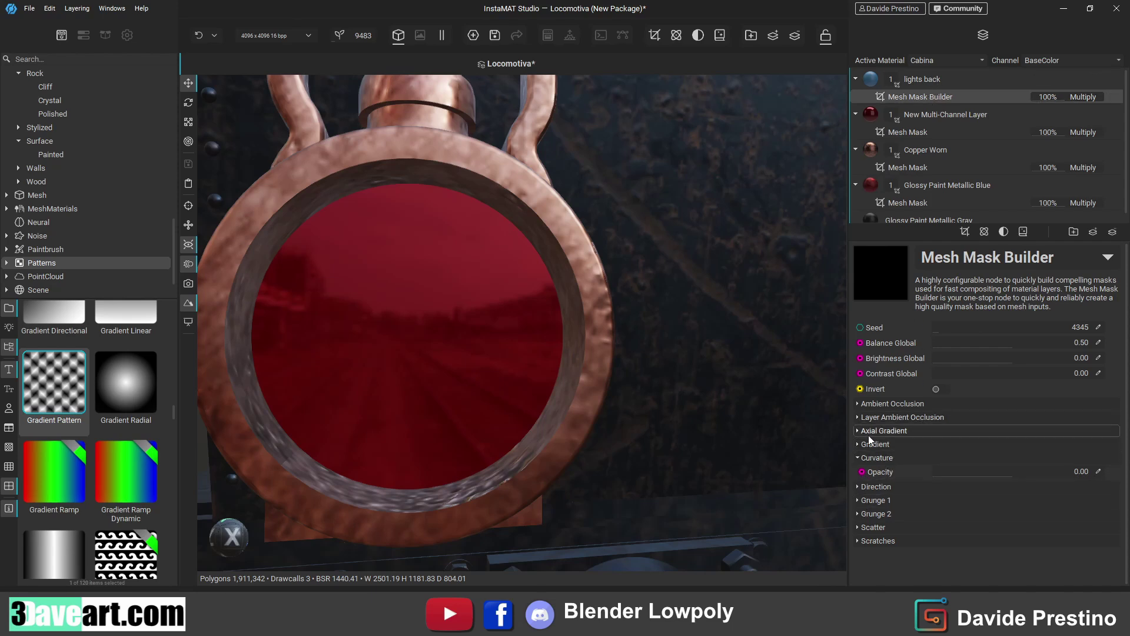
# - Delete lights back and add a new Gradient Pattern layer with projection scale 0.02
pyautogui.click(894, 82)
pyautogui.press('Delete')
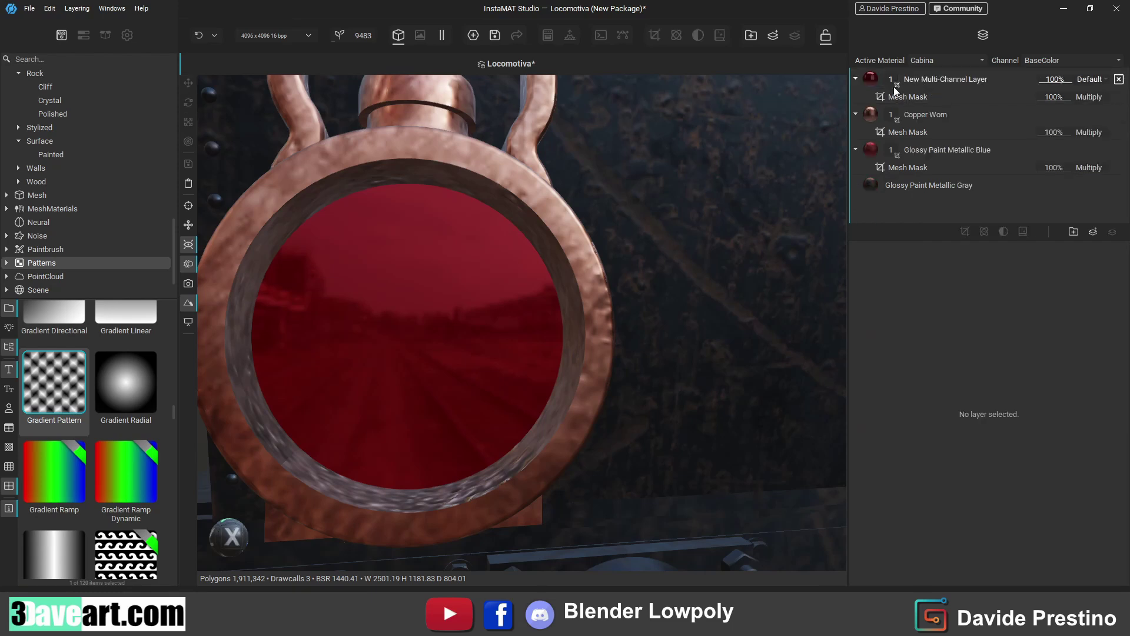
pyautogui.moveTo(70, 379); pyautogui.dragTo(937, 71)
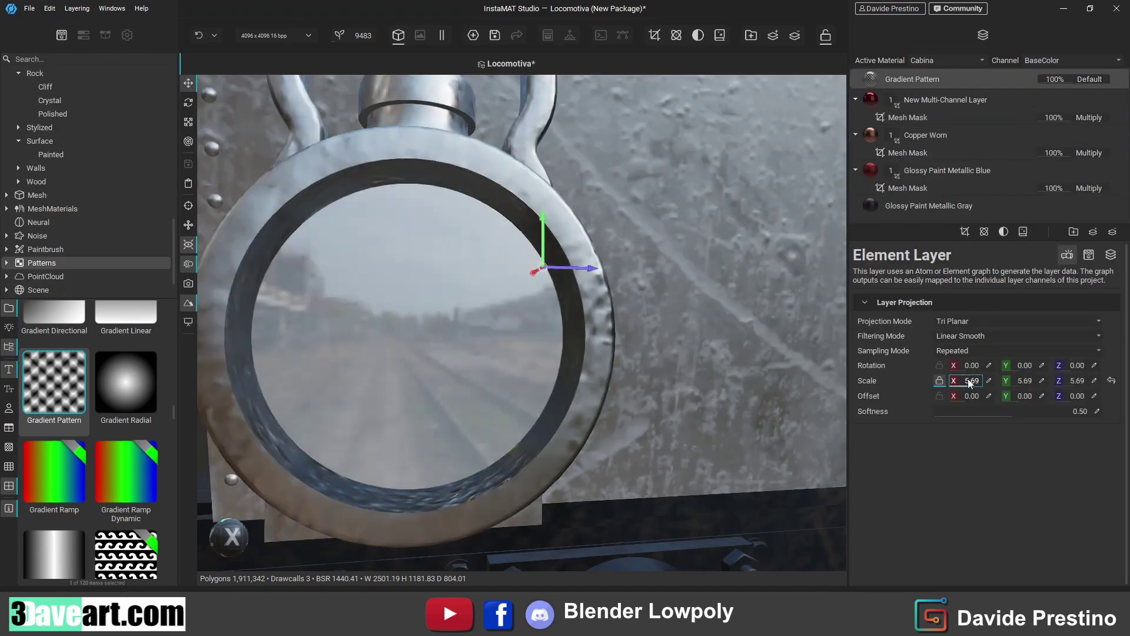
pyautogui.doubleClick(965, 381)
pyautogui.write('0.02')
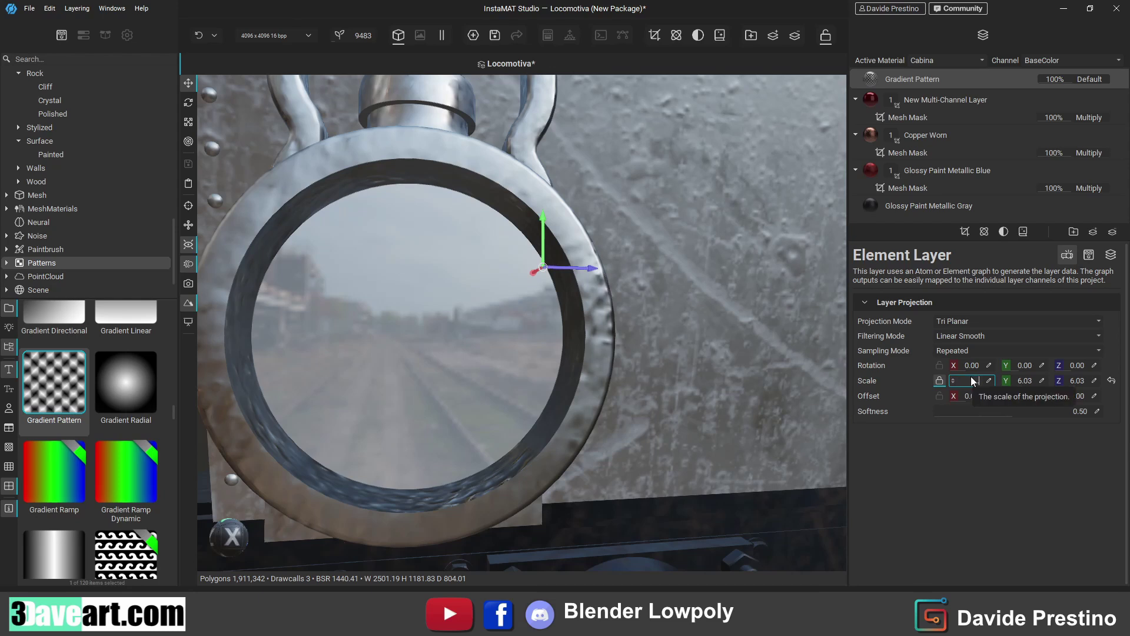
pyautogui.press('Return')
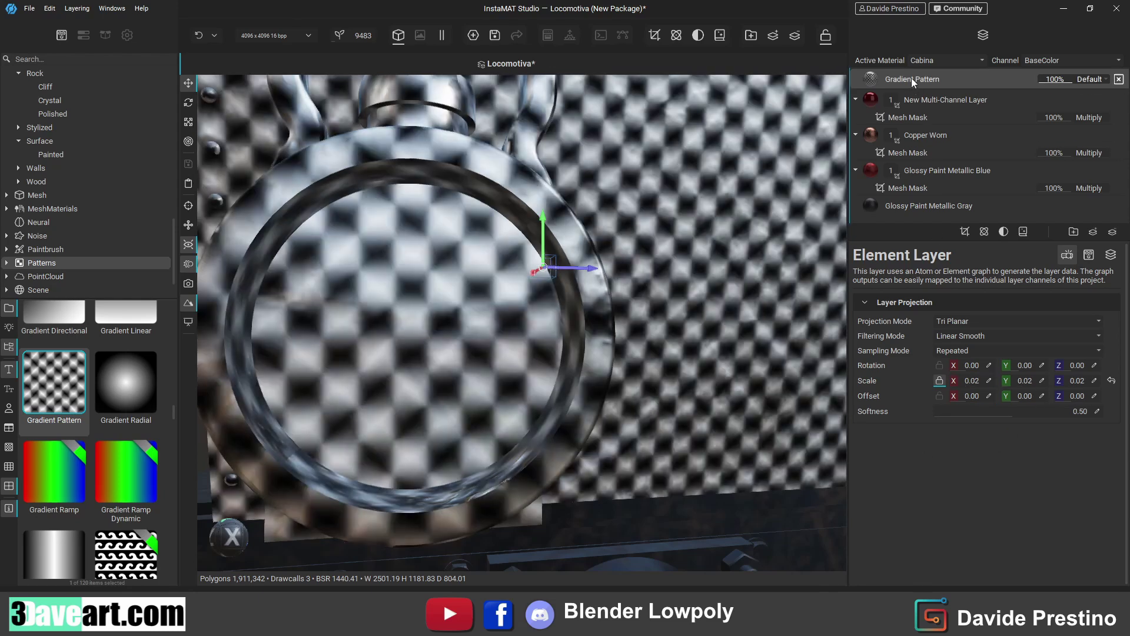
# - Give the Gradient Pattern layer a Mesh Mask with all meshes deselected
pyautogui.click(941, 60)
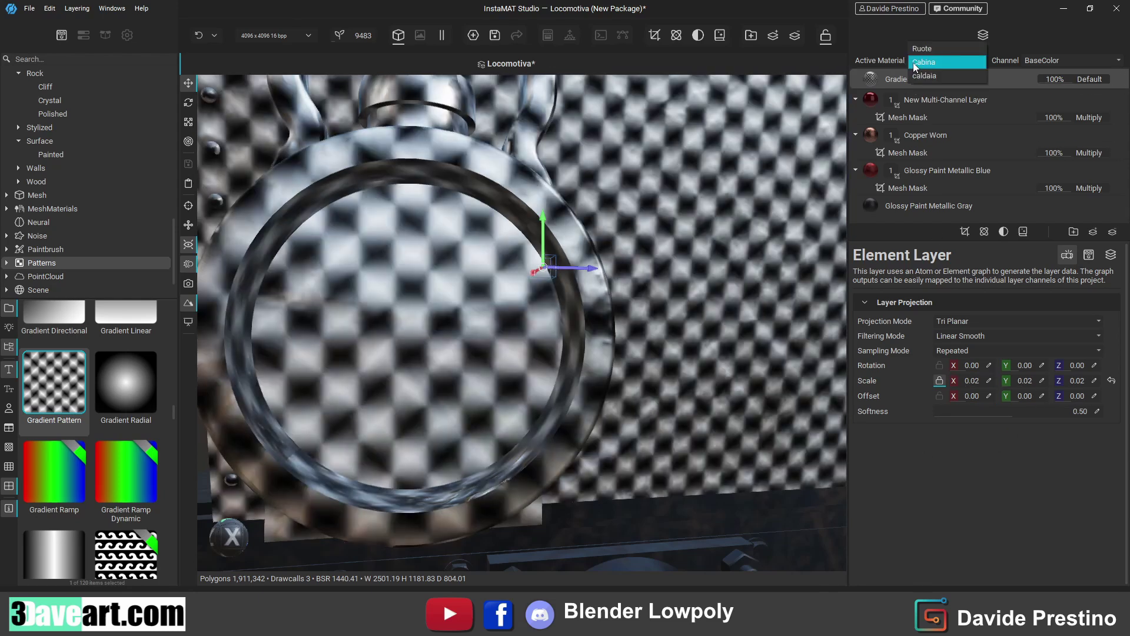
pyautogui.click(963, 234)
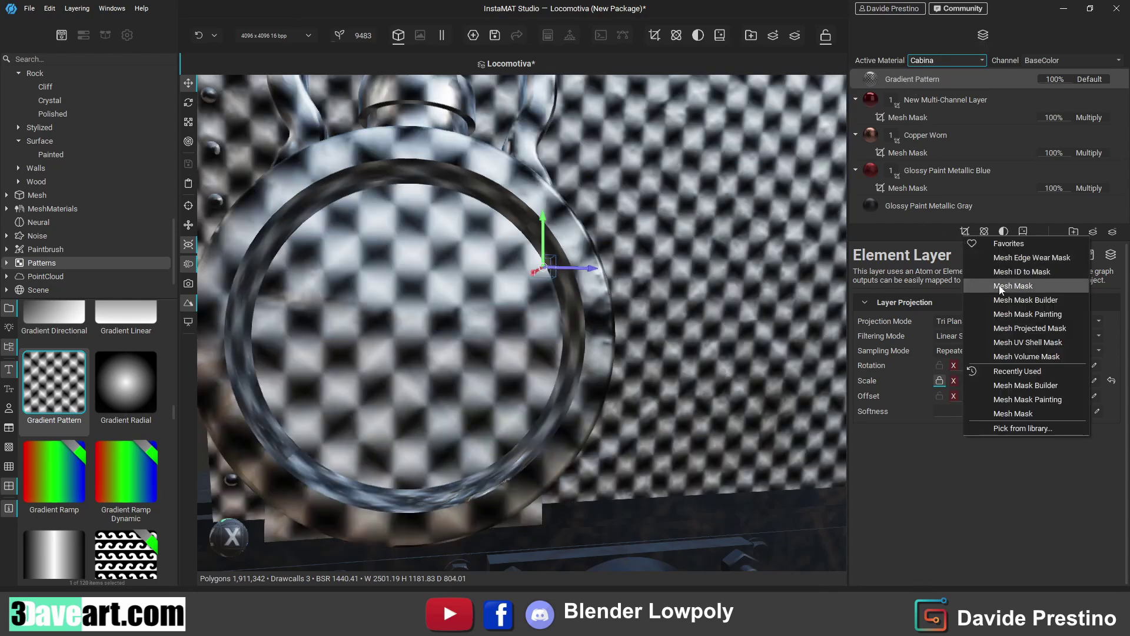
pyautogui.click(1029, 288)
pyautogui.rightClick(988, 401)
pyautogui.click(1013, 399)
# - Confine the mask to the porthole glass and try Add, Multiply, Screen and Overlay blends
pyautogui.click(987, 360)
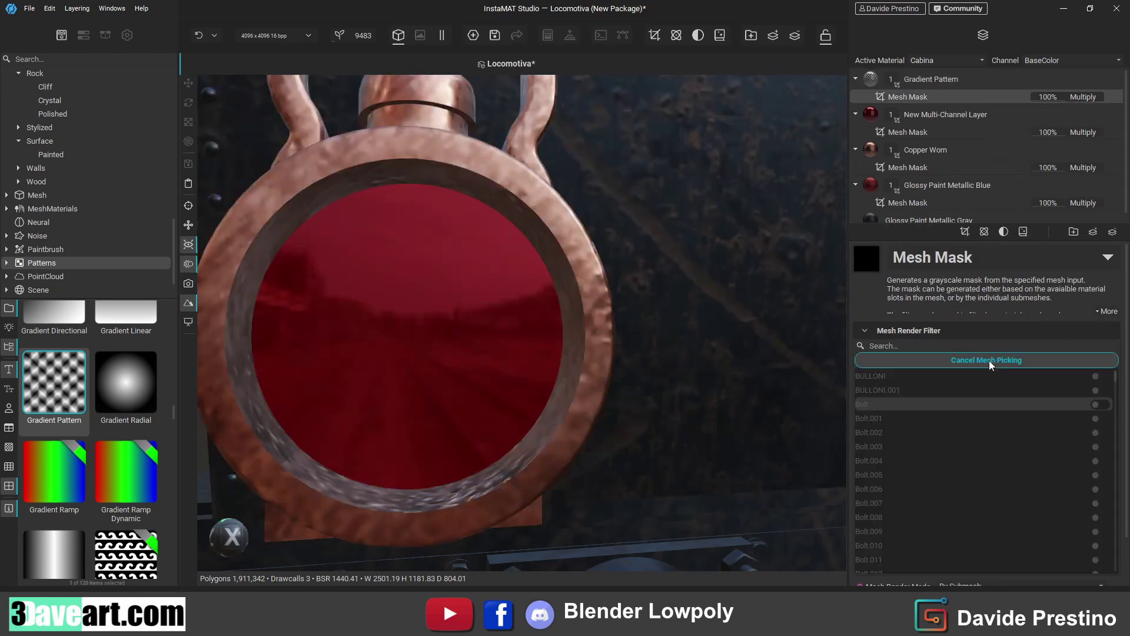
pyautogui.click(486, 331)
pyautogui.click(1100, 97)
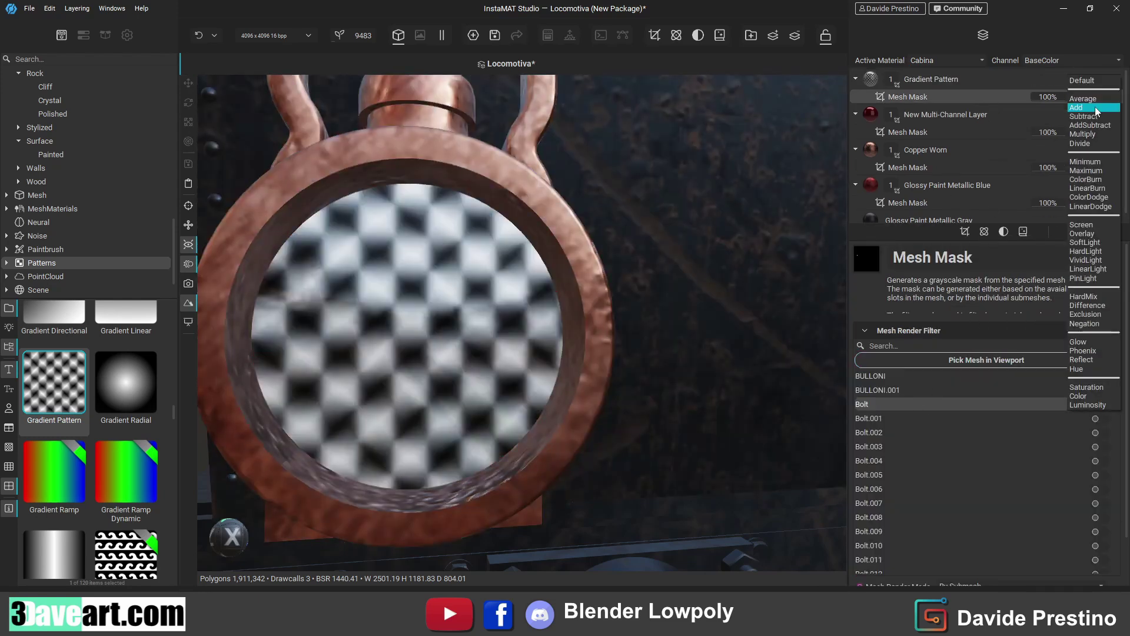
pyautogui.click(1095, 110)
pyautogui.click(1090, 79)
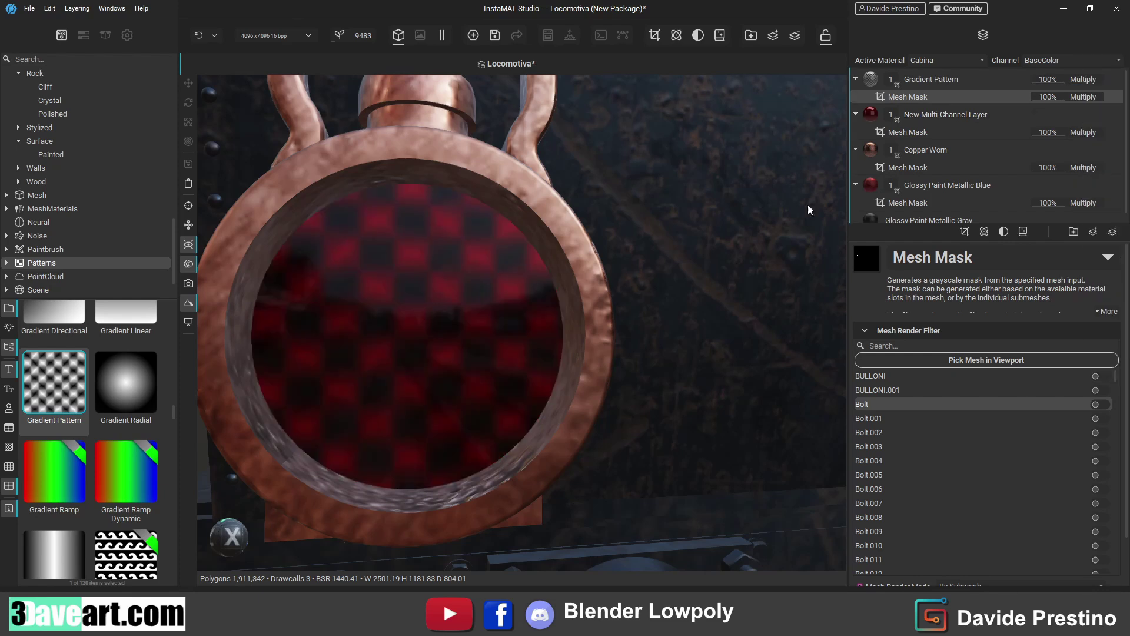
pyautogui.click(1084, 79)
pyautogui.click(1089, 169)
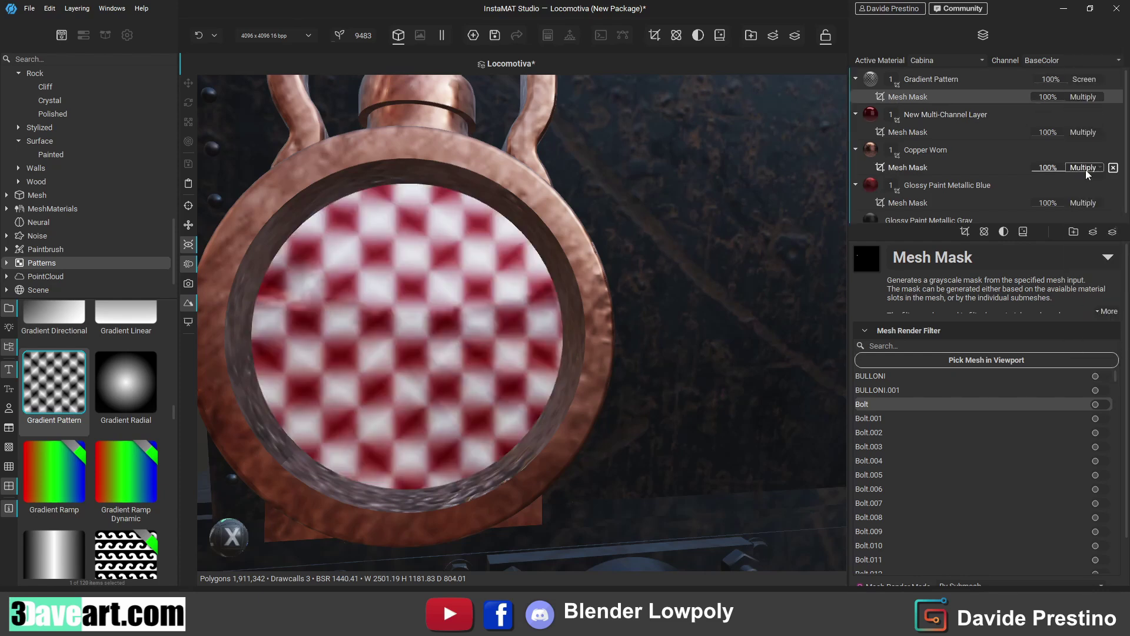
pyautogui.click(1090, 80)
pyautogui.click(1085, 87)
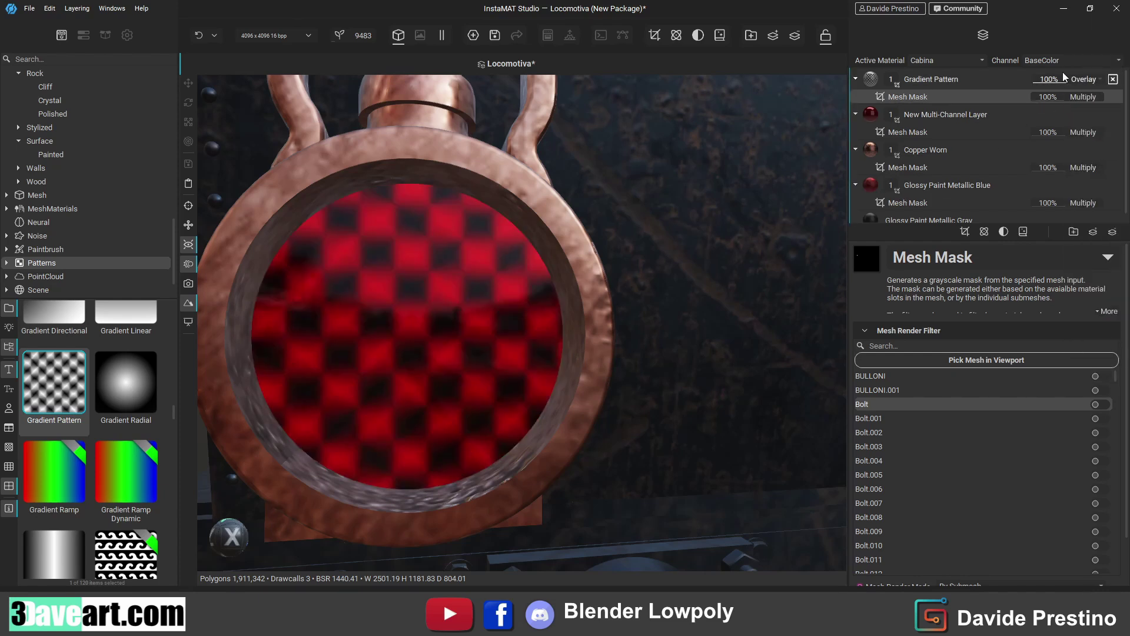
# - Try SoftLight, Add, Saturation and HardMix blend modes on the Gradient Pattern
pyautogui.click(1099, 169)
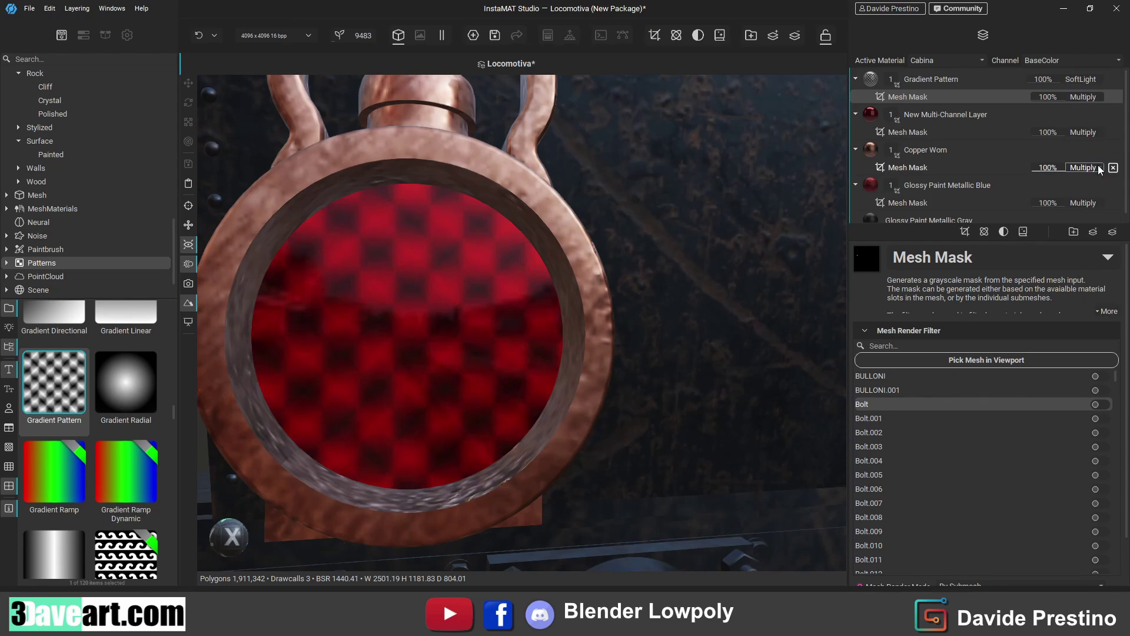
pyautogui.click(1083, 80)
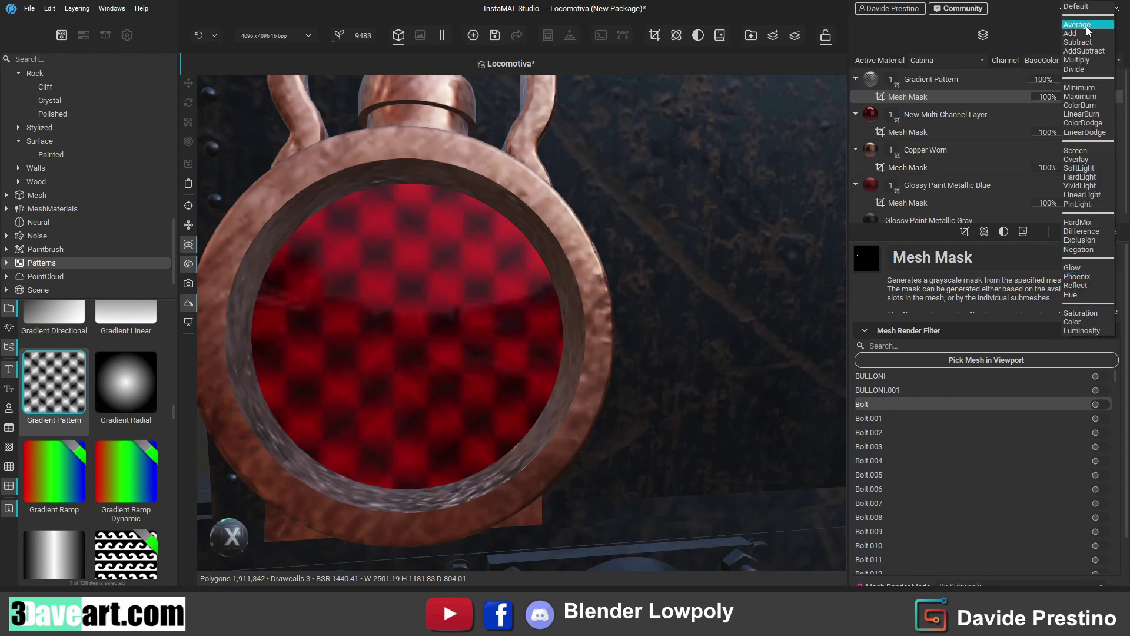
pyautogui.click(1083, 33)
pyautogui.click(1089, 80)
pyautogui.click(1091, 90)
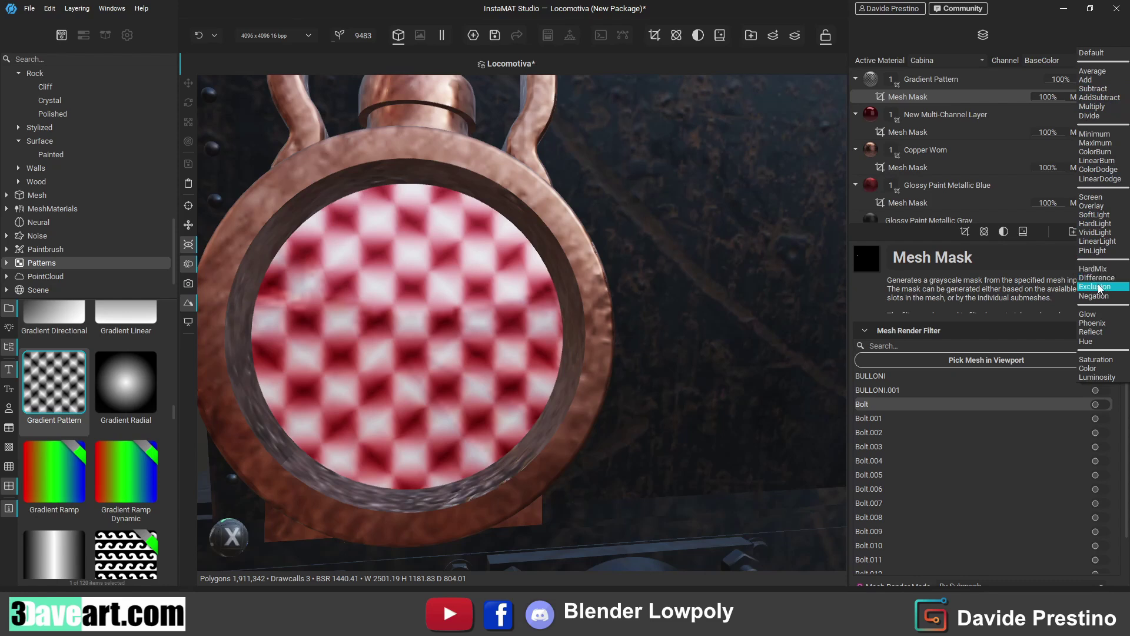
pyautogui.click(1099, 364)
pyautogui.click(1075, 79)
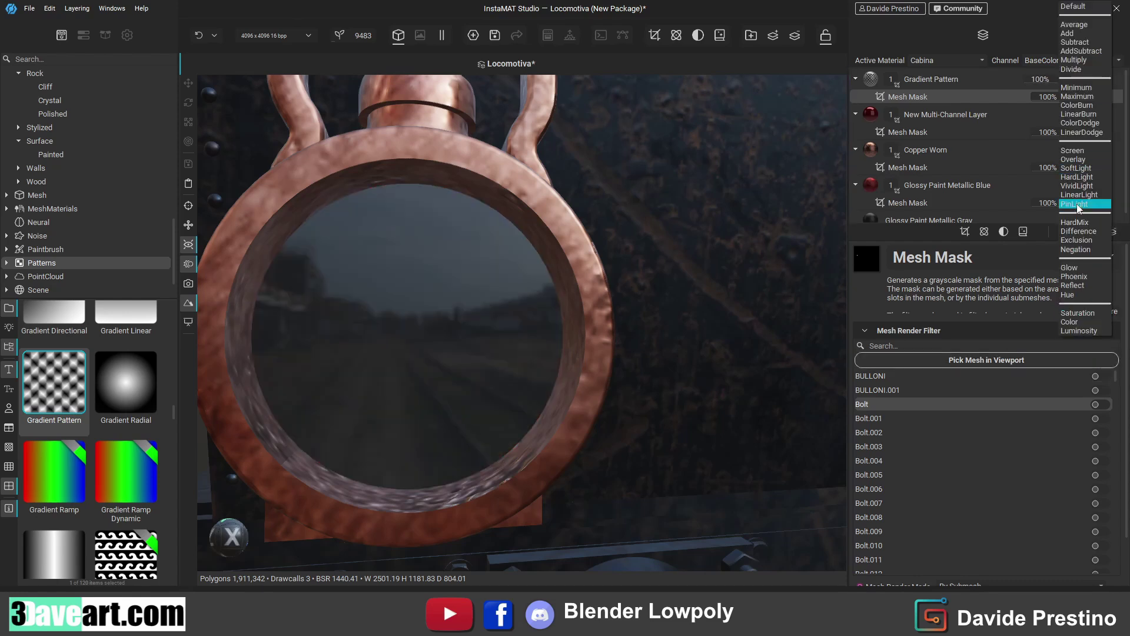
pyautogui.click(1081, 223)
# - Try Maximum, Minimum and Multiply, then settle on the Divide blend mode
pyautogui.click(1082, 79)
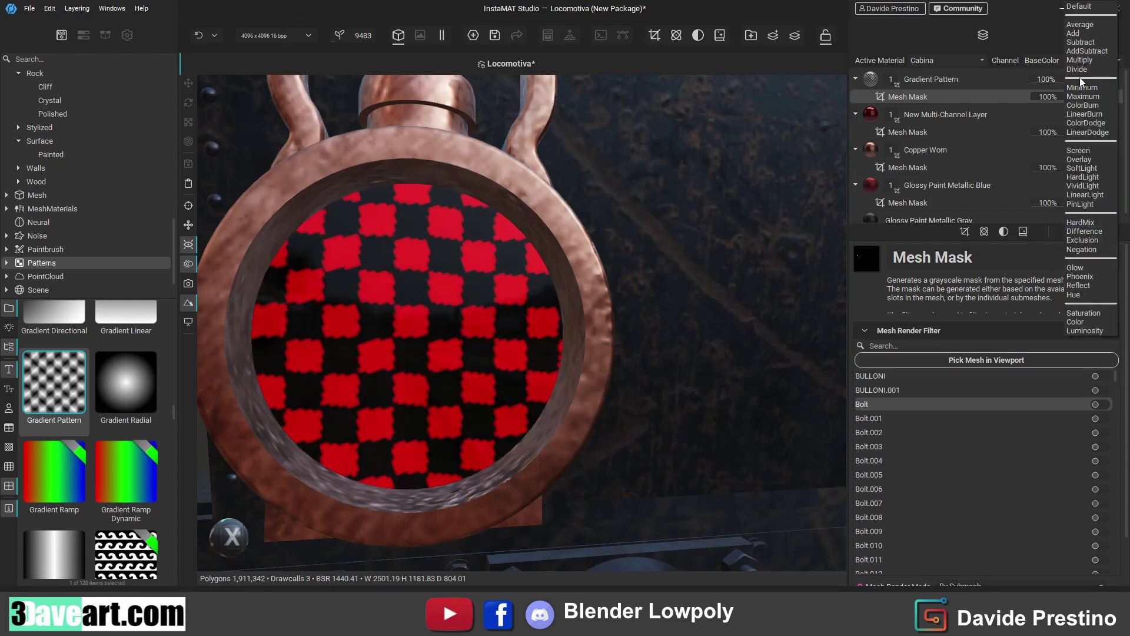
pyautogui.click(1087, 96)
pyautogui.click(1083, 82)
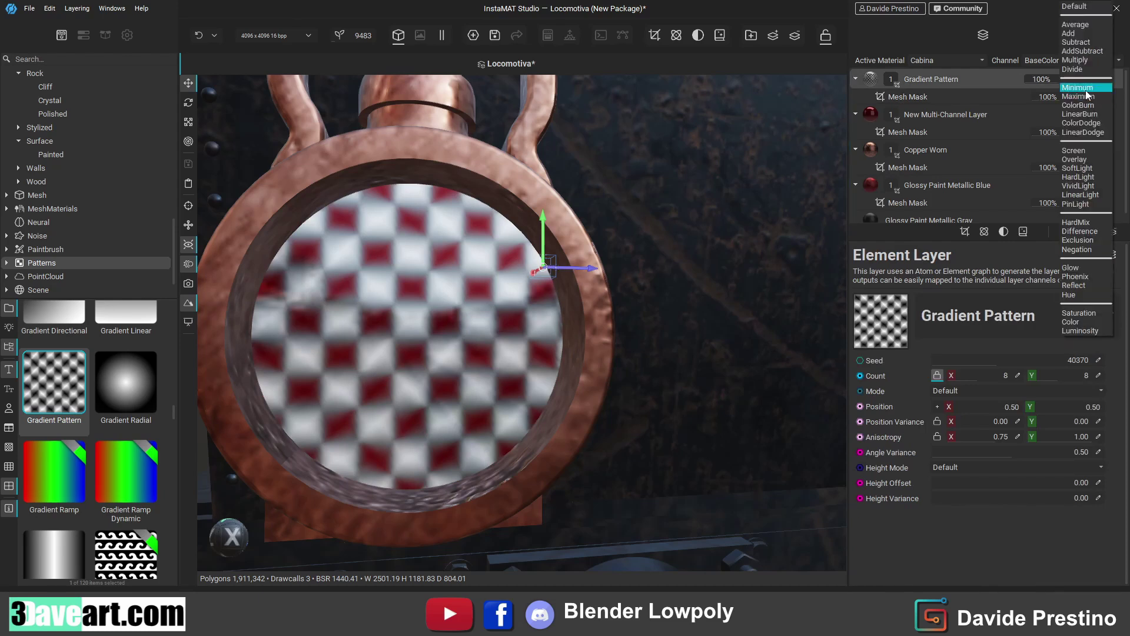
pyautogui.click(1083, 80)
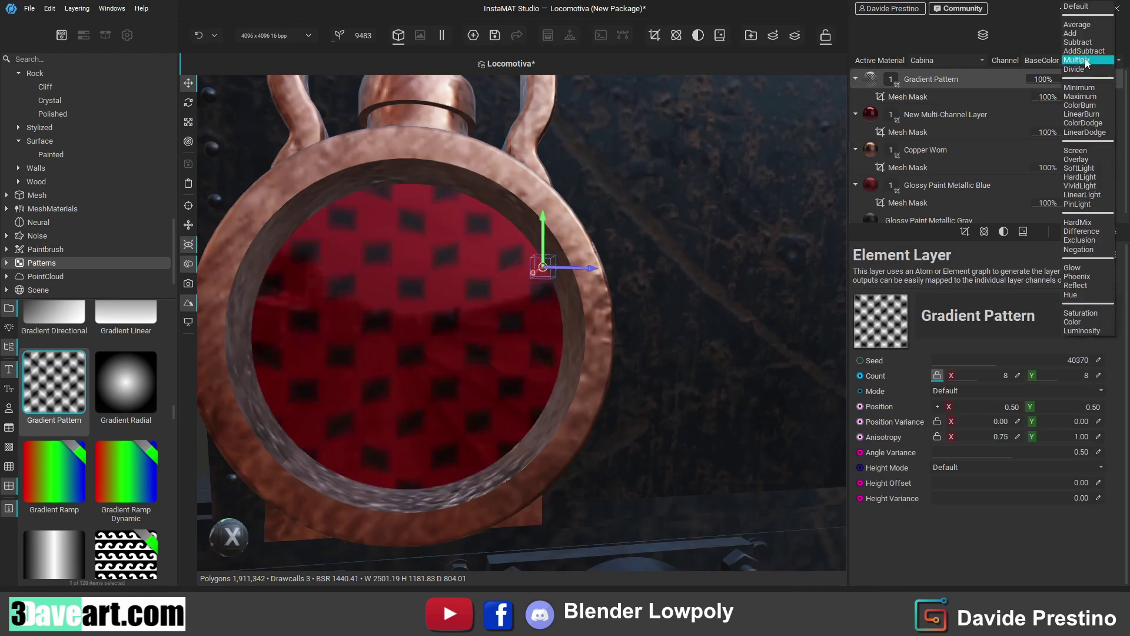
pyautogui.click(1086, 59)
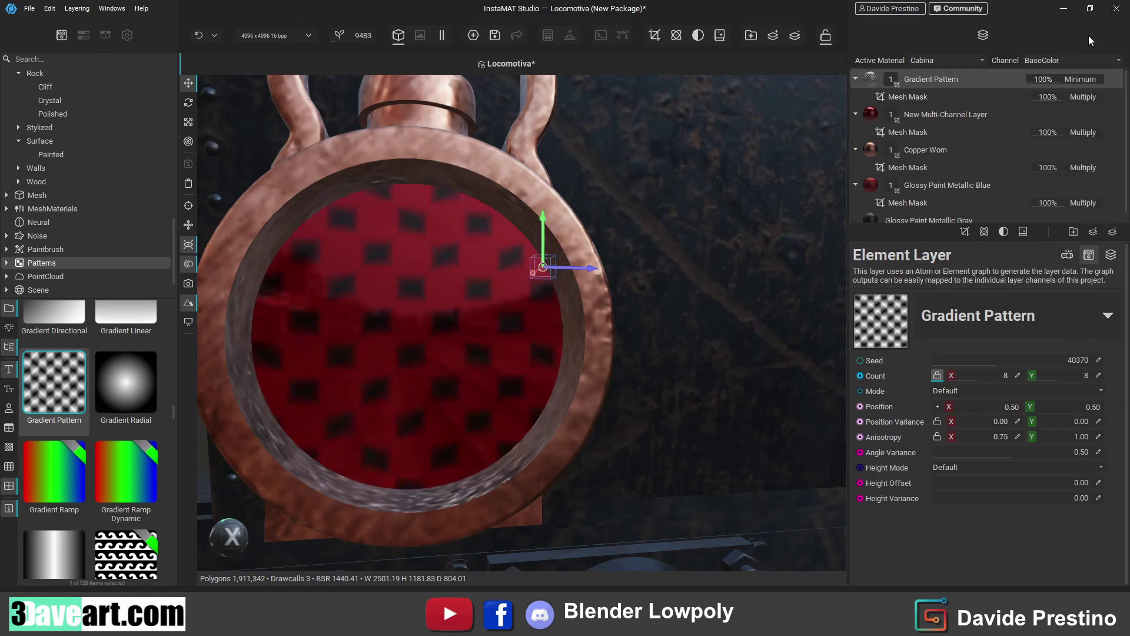
pyautogui.click(1086, 80)
pyautogui.click(1096, 106)
pyautogui.click(1086, 80)
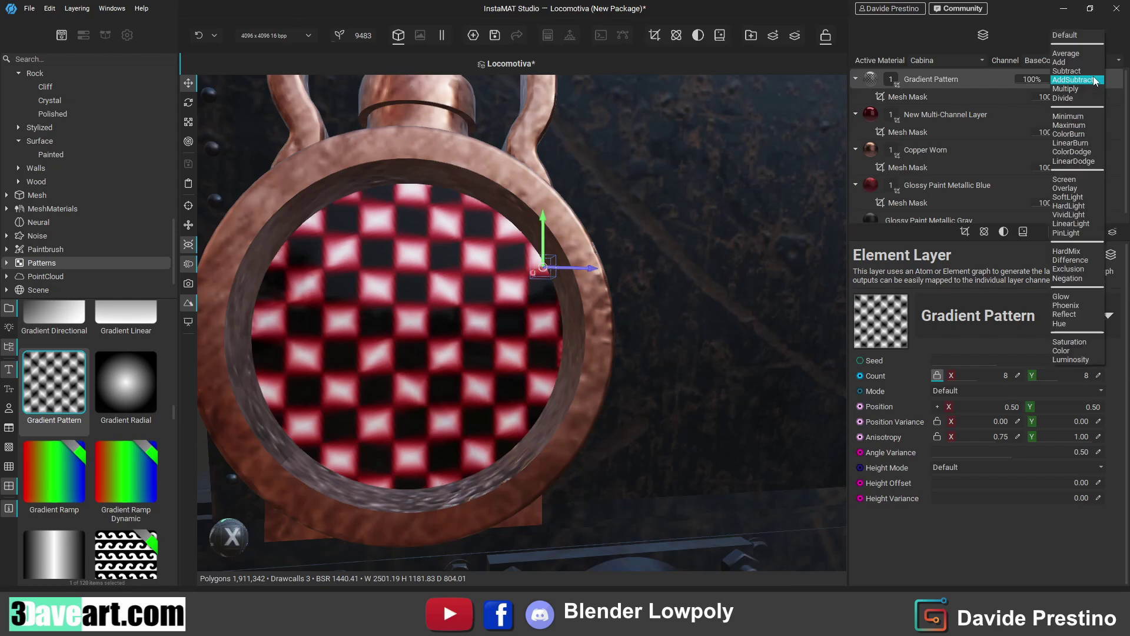
pyautogui.click(1093, 94)
# - Switch the active material from Cabina to Ruote and show the Locomotiva package properties
pyautogui.scroll(-5, 744, 297)
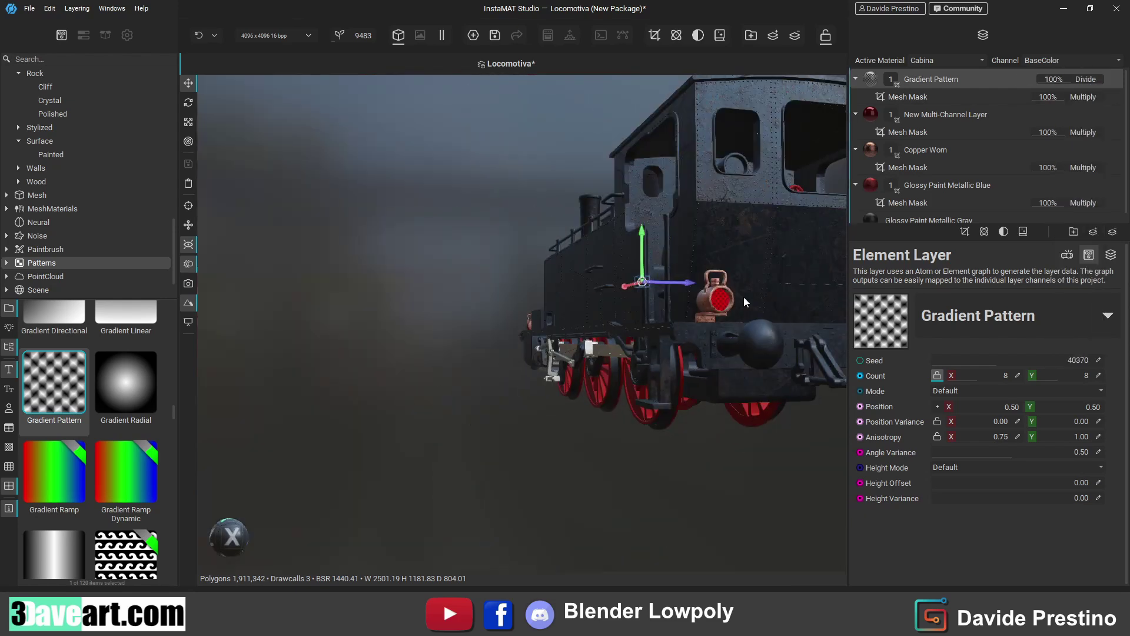
pyautogui.moveTo(751, 262)
pyautogui.mouseDown(button='middle')
pyautogui.moveTo(603, 242)
pyautogui.moveTo(686, 273)
pyautogui.moveTo(743, 262)
pyautogui.moveTo(707, 273)
pyautogui.moveTo(765, 242)
pyautogui.mouseUp(button='middle')
pyautogui.click(938, 114)
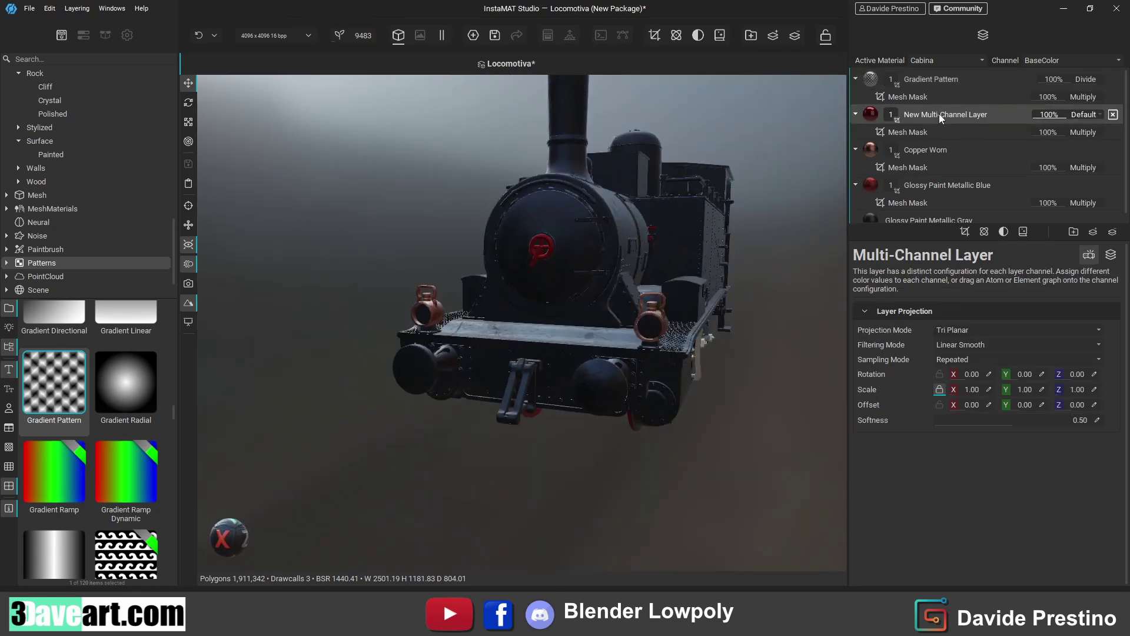
pyautogui.rightClick(931, 79)
pyautogui.click(927, 85)
pyautogui.click(942, 60)
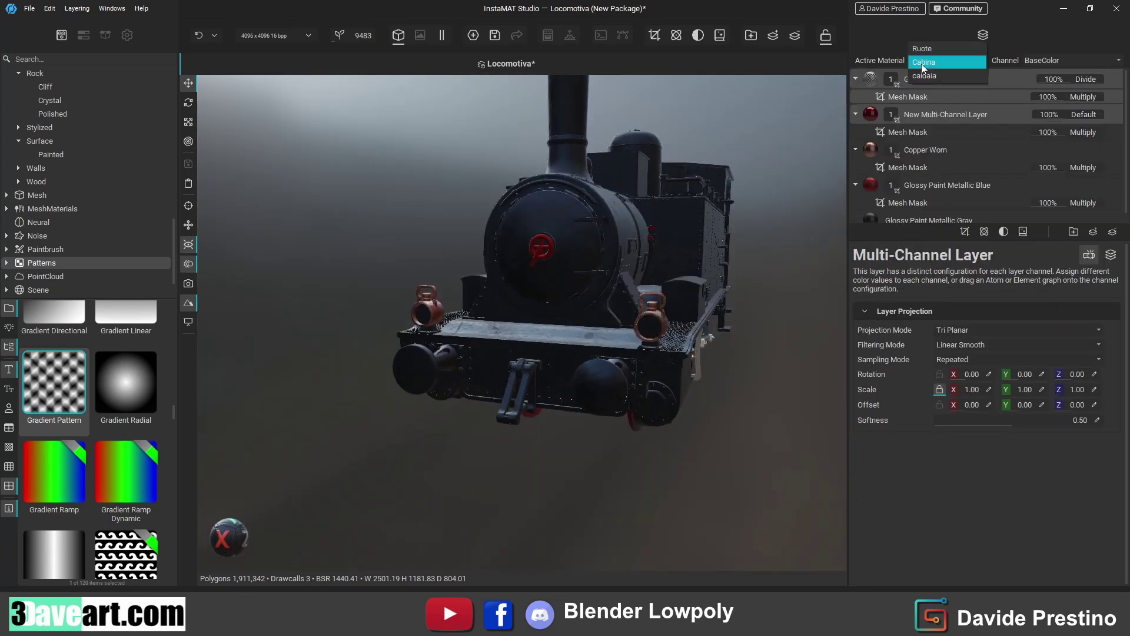
pyautogui.click(944, 67)
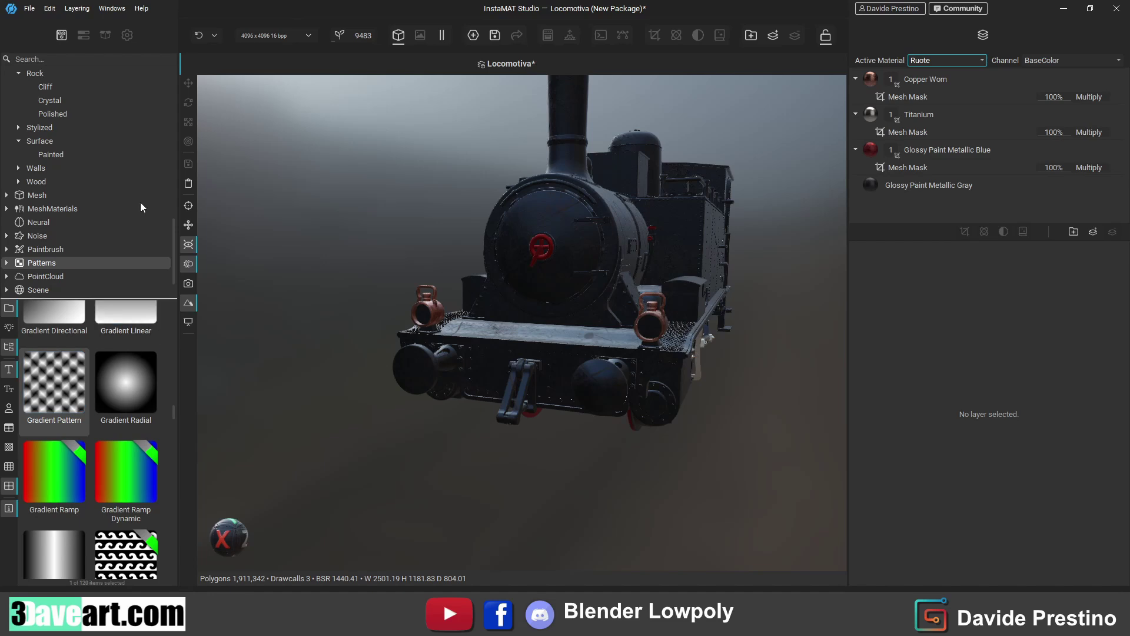
pyautogui.click(83, 34)
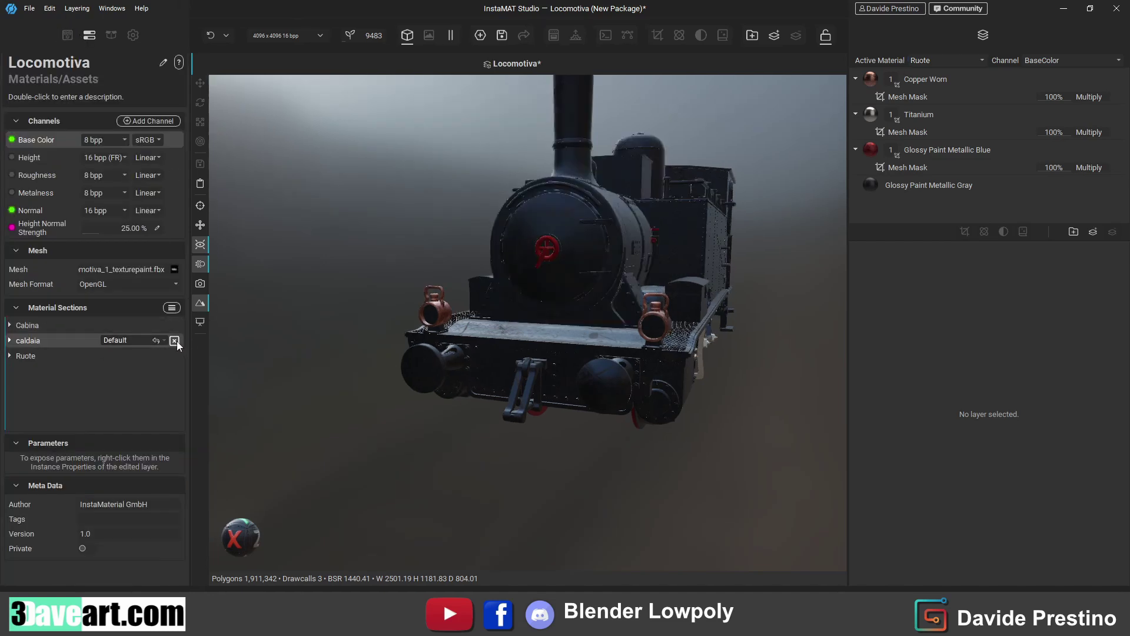
pyautogui.moveTo(925, 79)
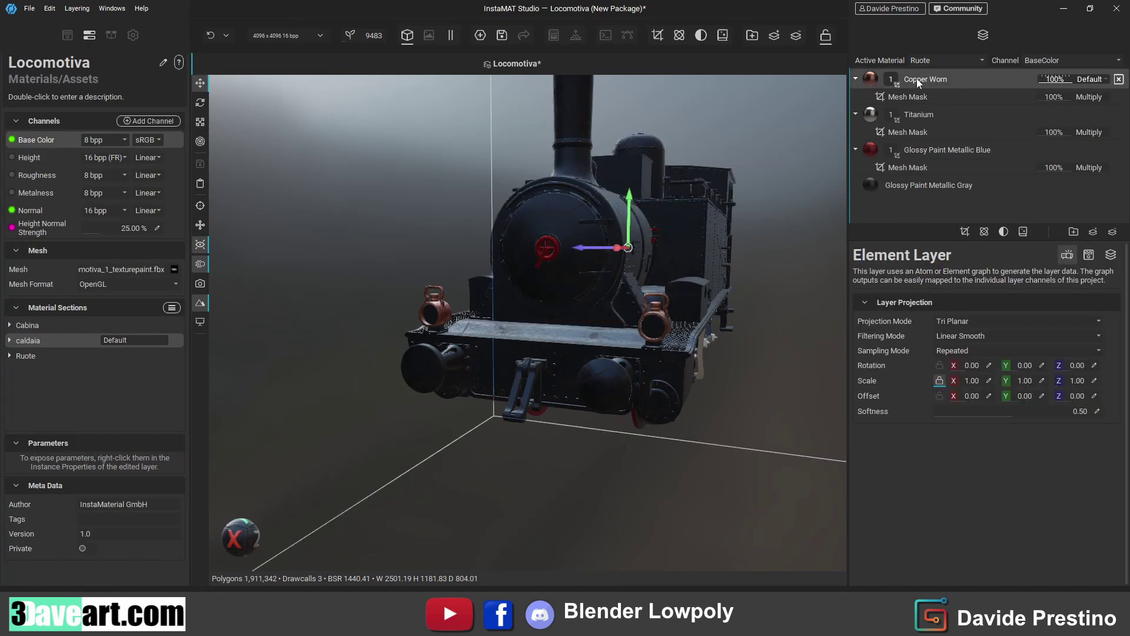
# - Add a new Multi-Channel Layer to Ruote and view its Base Color picker
pyautogui.click(874, 118)
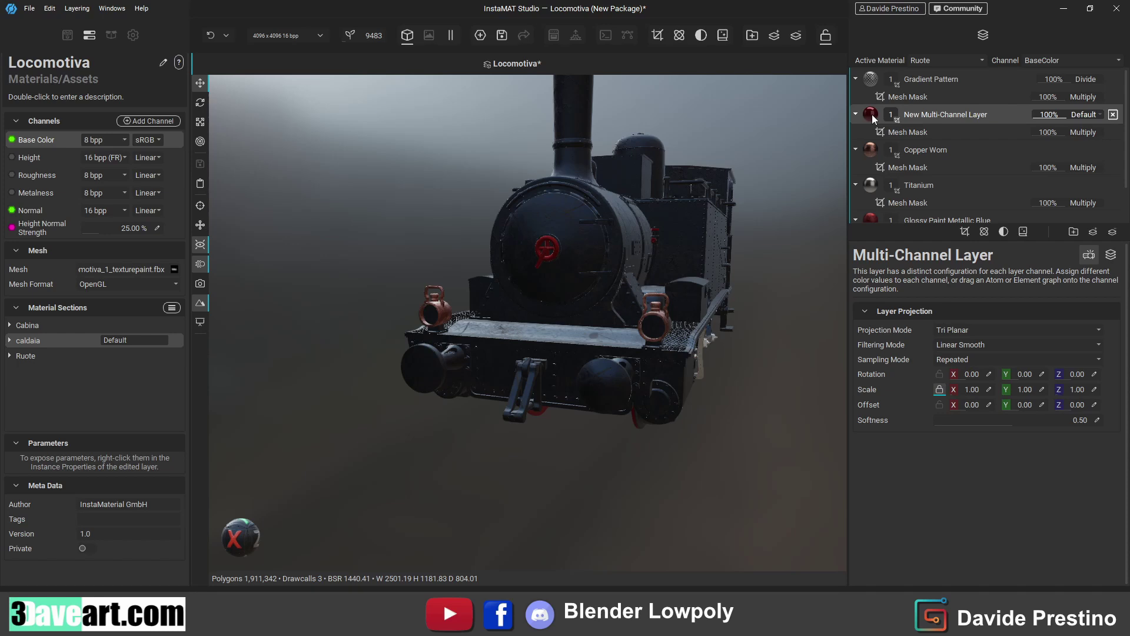
pyautogui.click(1090, 256)
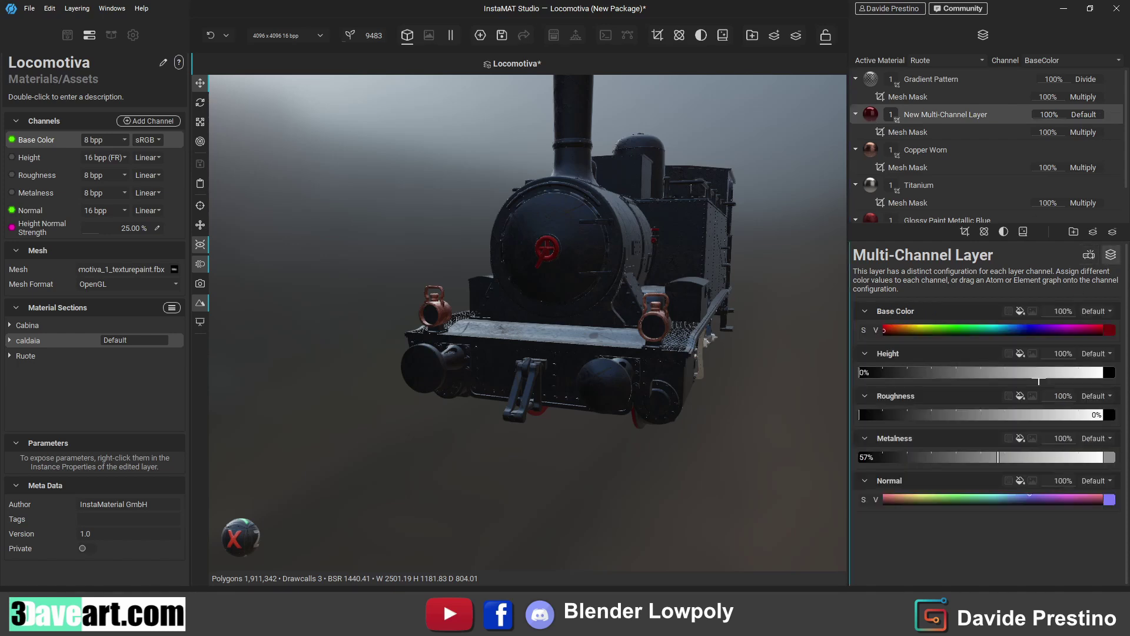
pyautogui.click(1001, 498)
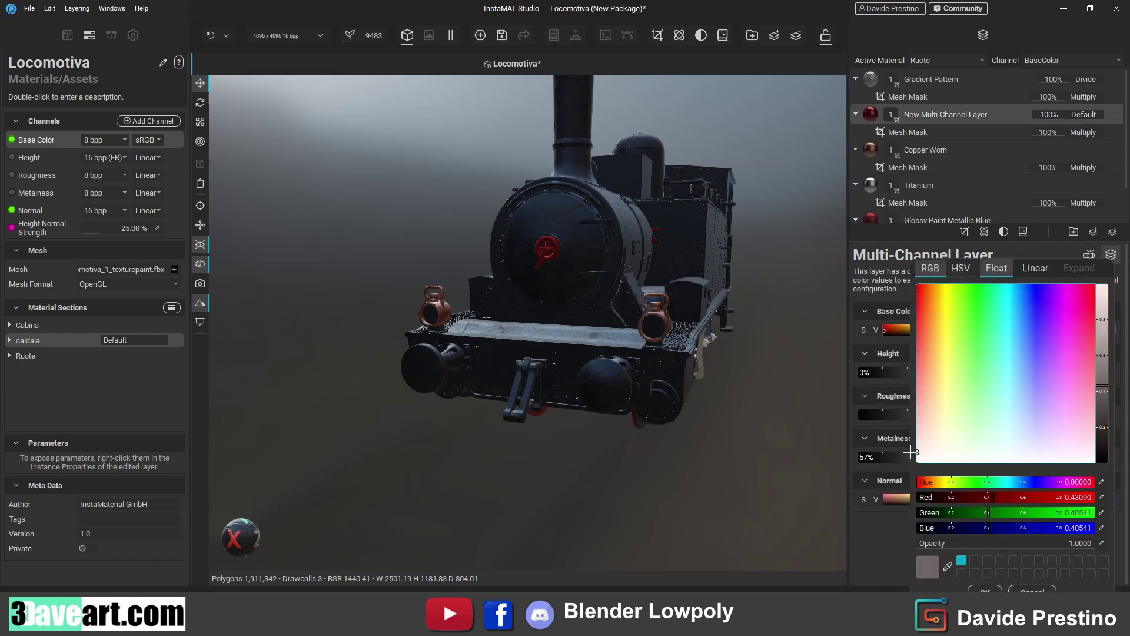
pyautogui.click(984, 591)
pyautogui.scroll(2, 677, 369)
# - Pick mesh parts for the mesh masks, choosing BULLONI.001 for the Gradient Pattern layer
pyautogui.click(908, 131)
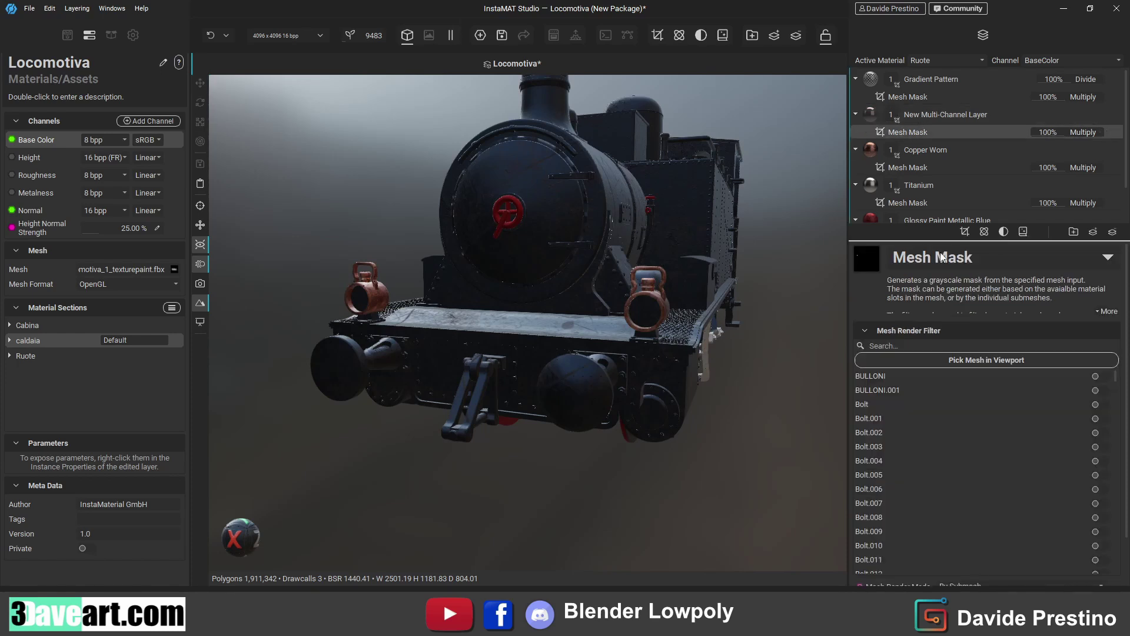
pyautogui.rightClick(969, 375)
pyautogui.click(1001, 396)
pyautogui.click(1001, 359)
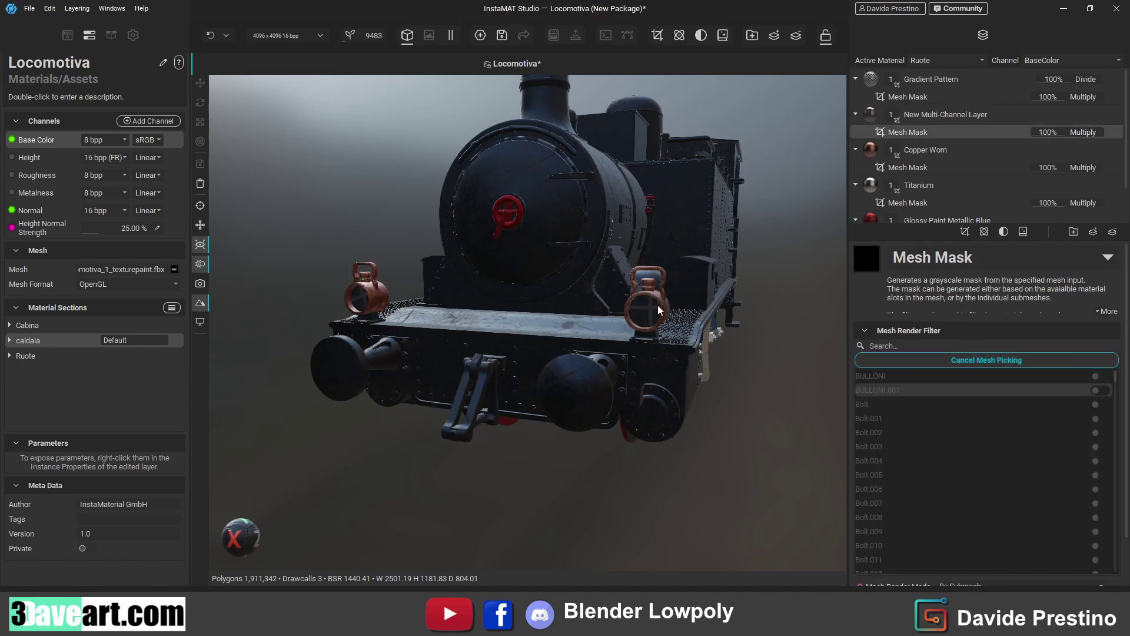
pyautogui.click(658, 310)
pyautogui.click(941, 79)
pyautogui.click(910, 97)
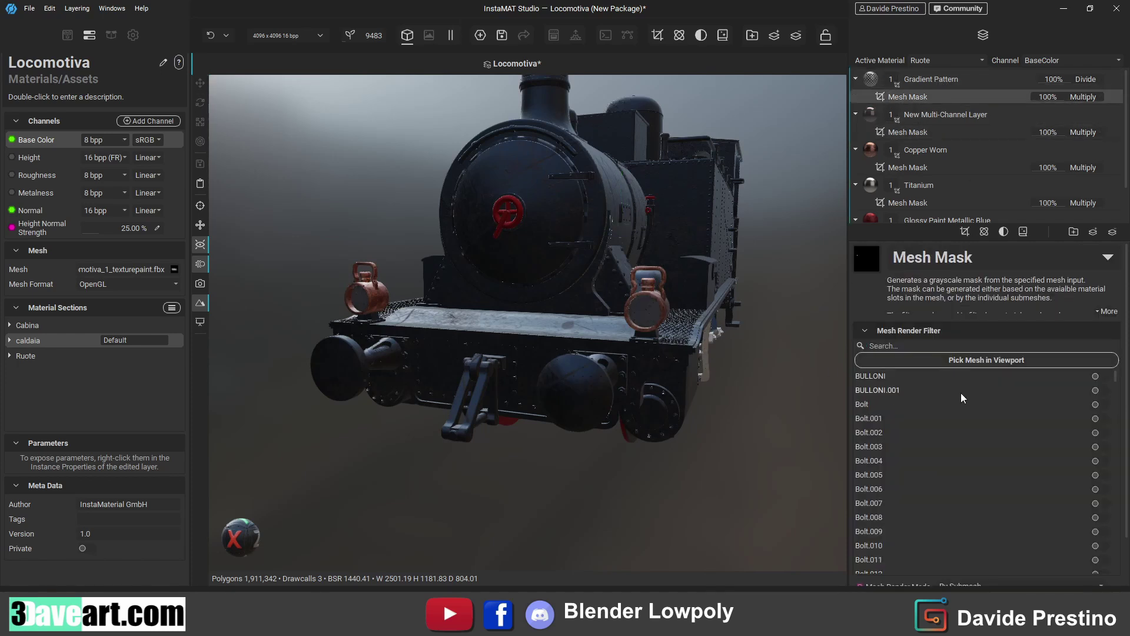
pyautogui.click(987, 359)
pyautogui.click(645, 312)
pyautogui.moveTo(645, 312)
pyautogui.mouseDown(button='middle')
pyautogui.moveTo(727, 402)
pyautogui.moveTo(656, 294)
pyautogui.moveTo(752, 263)
pyautogui.moveTo(689, 267)
pyautogui.moveTo(721, 268)
pyautogui.mouseUp(button='middle')
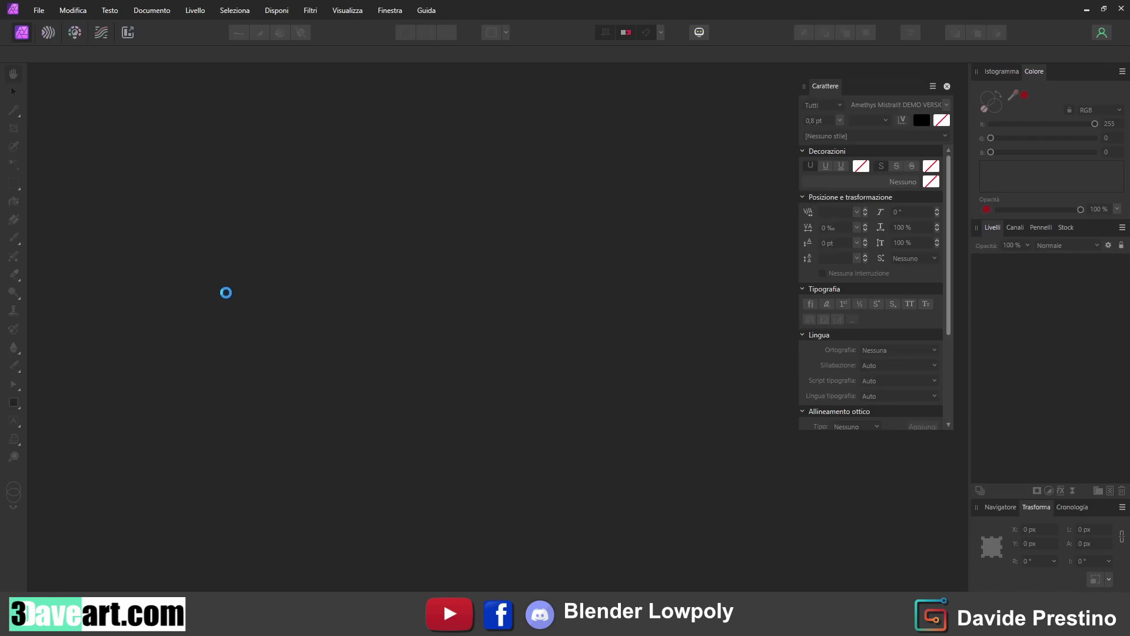
# - Create a new transparent 2048 × 2048 px RGBA/8 document in Affinity Photo
pyautogui.click(794, 484)
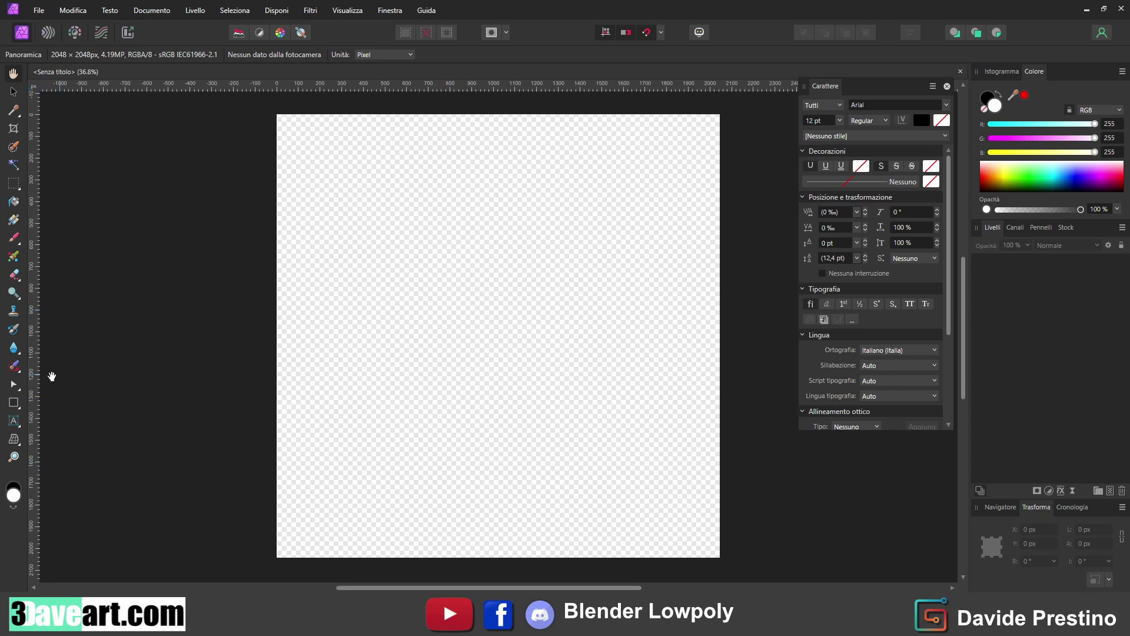
# - Place artistic text reading '740' on the canvas, enlarged and repositioned
pyautogui.click(13, 420)
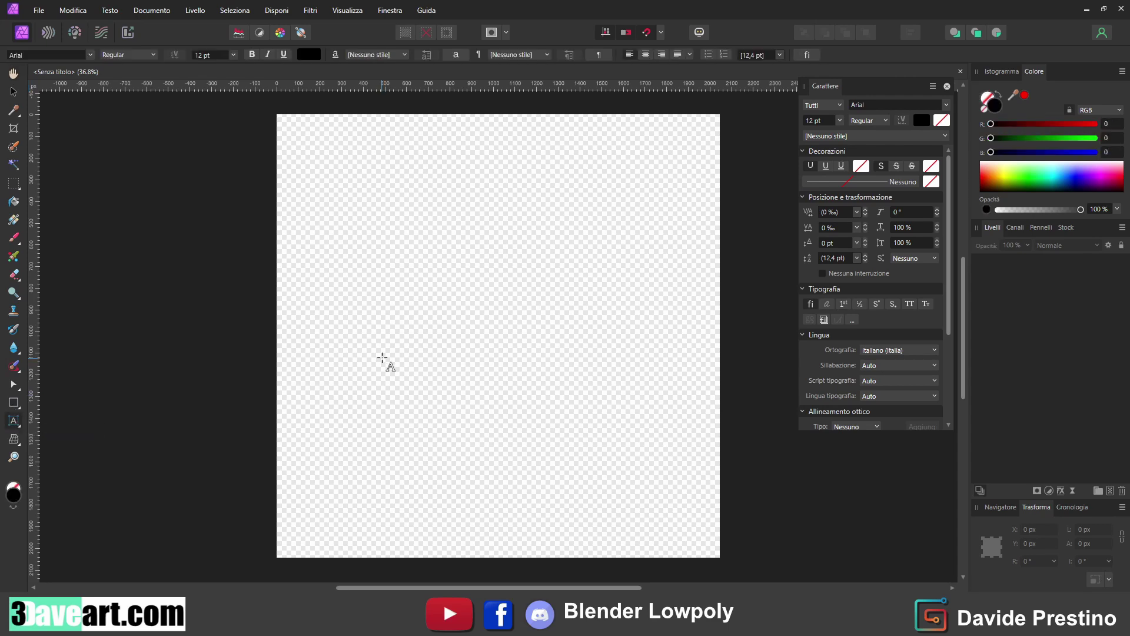
pyautogui.click(370, 334)
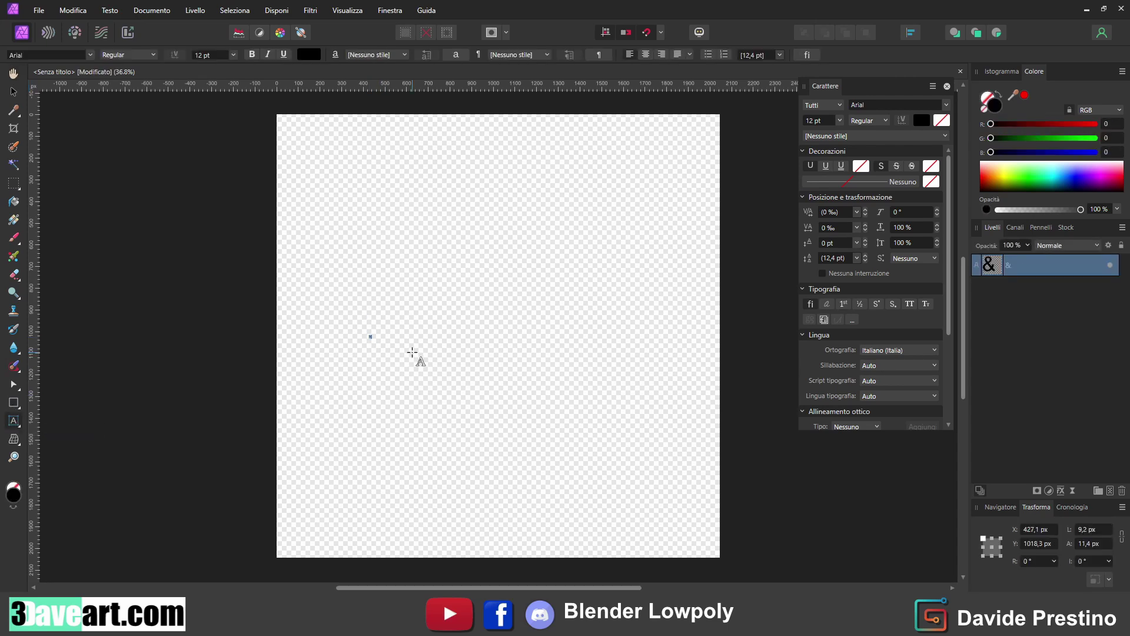
pyautogui.write('740')
pyautogui.press('Escape')
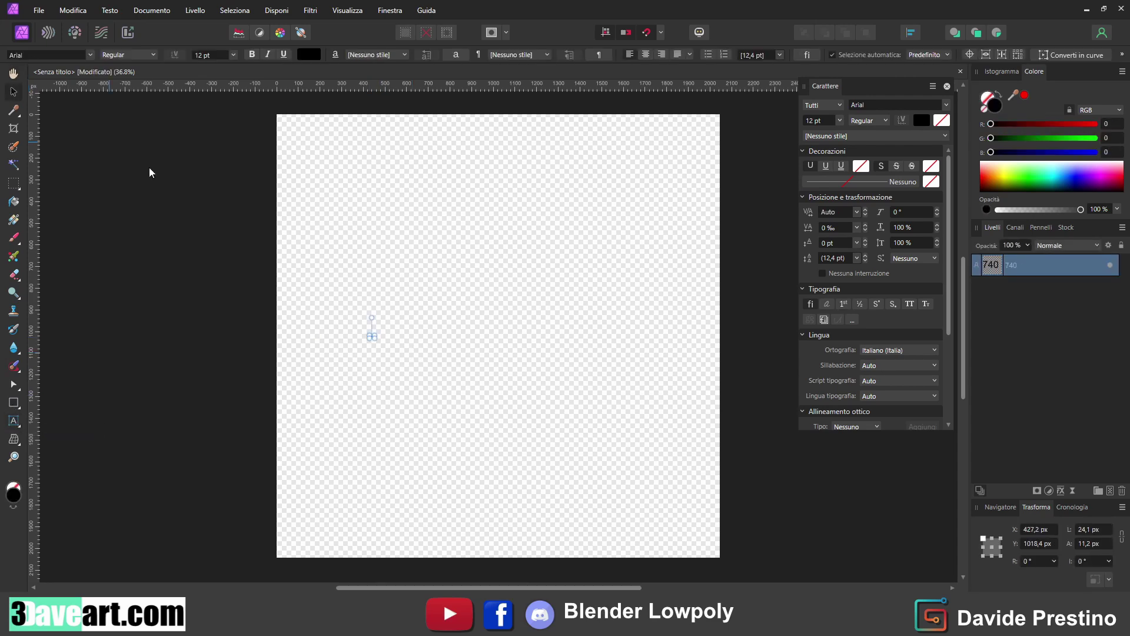
pyautogui.moveTo(372, 337); pyautogui.dragTo(553, 222)
pyautogui.moveTo(469, 314); pyautogui.dragTo(414, 361)
pyautogui.doubleClick(498, 347)
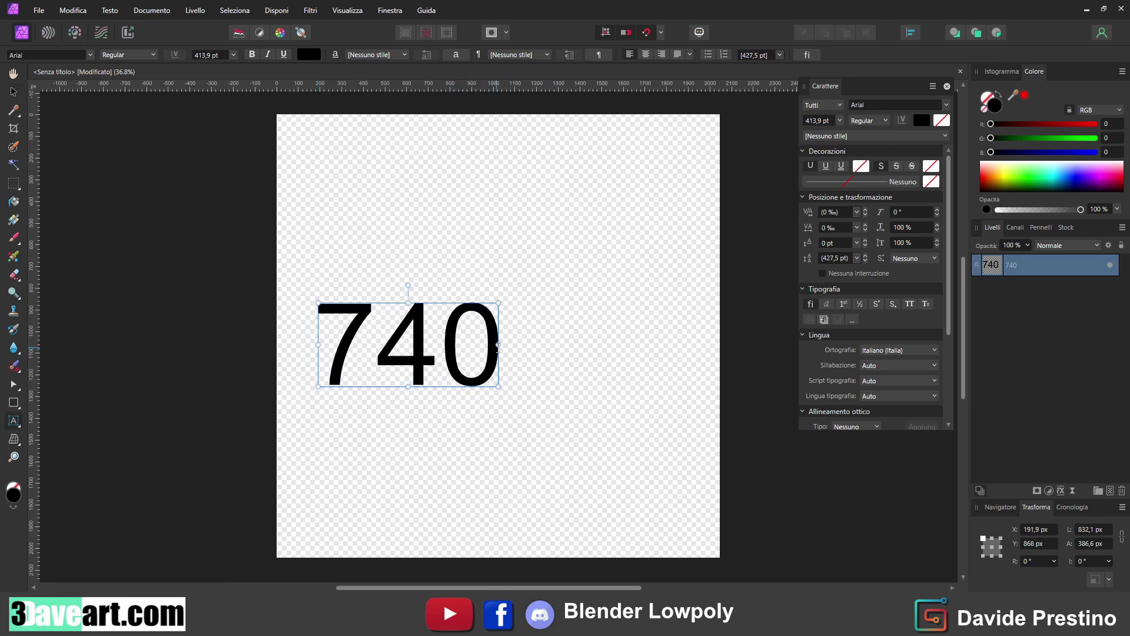
pyautogui.hotkey('ctrl', 'a')
# - Set the 740 text's font to Bahnschrift
pyautogui.click(44, 54)
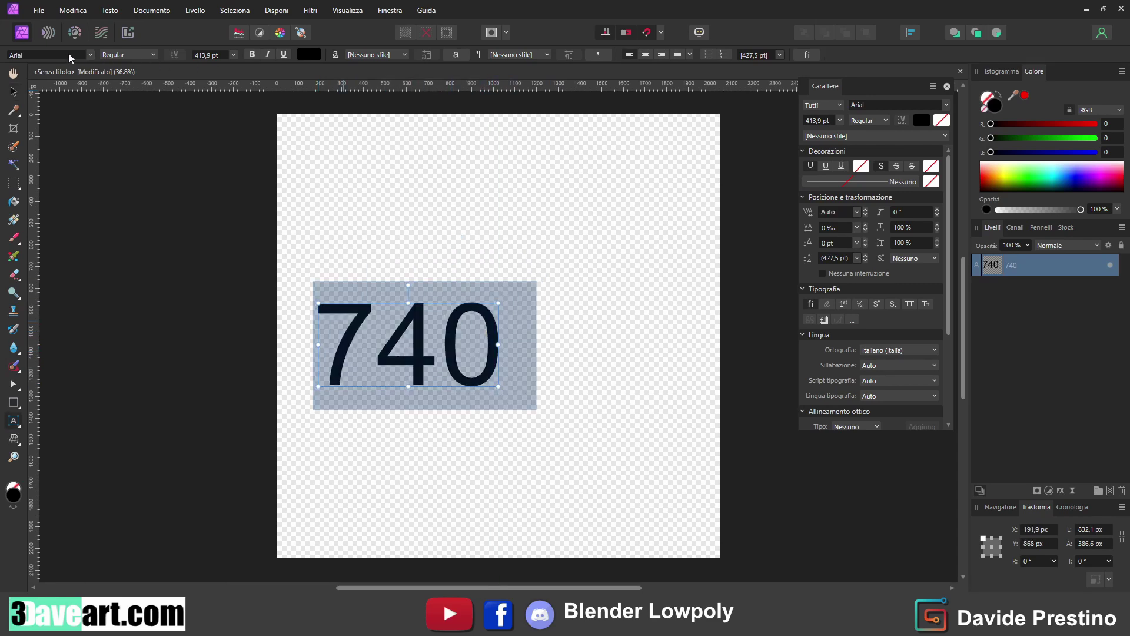
pyautogui.scroll(-1, 232, 200)
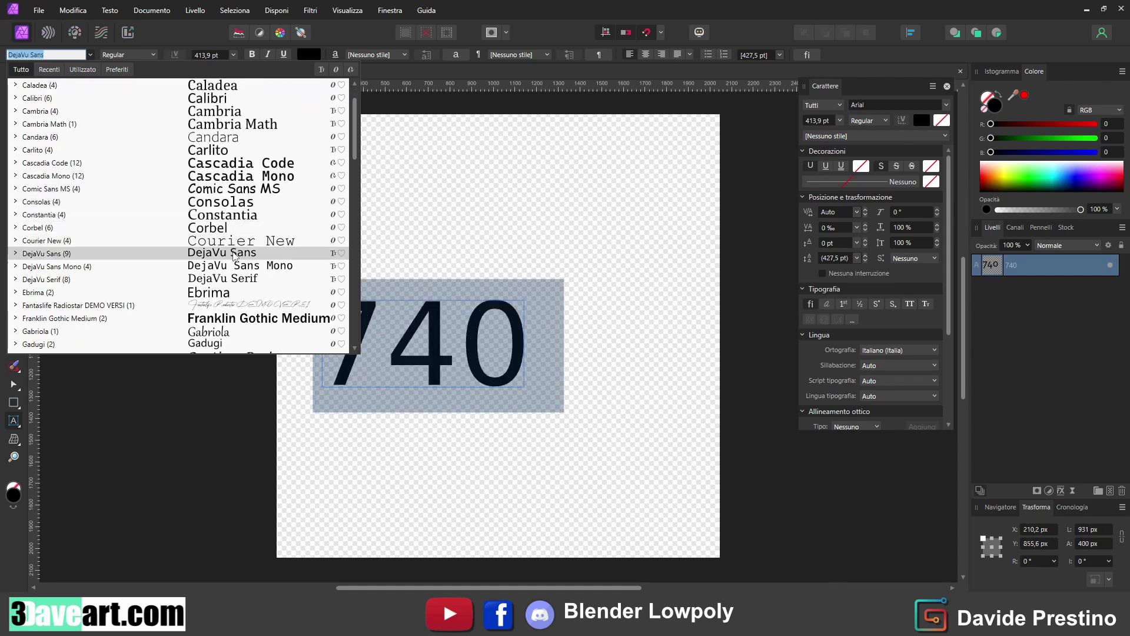
pyautogui.scroll(-1, 232, 253)
pyautogui.scroll(-1, 227, 294)
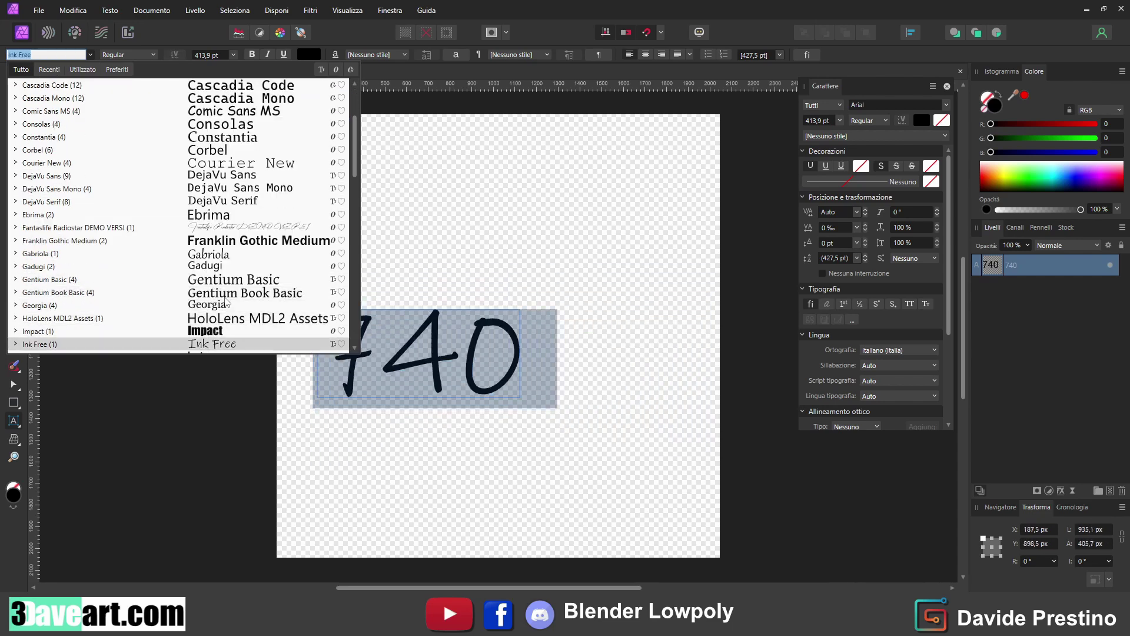
pyautogui.scroll(-1, 226, 301)
pyautogui.scroll(-2, 226, 301)
pyautogui.scroll(-2, 226, 300)
pyautogui.scroll(-2, 227, 300)
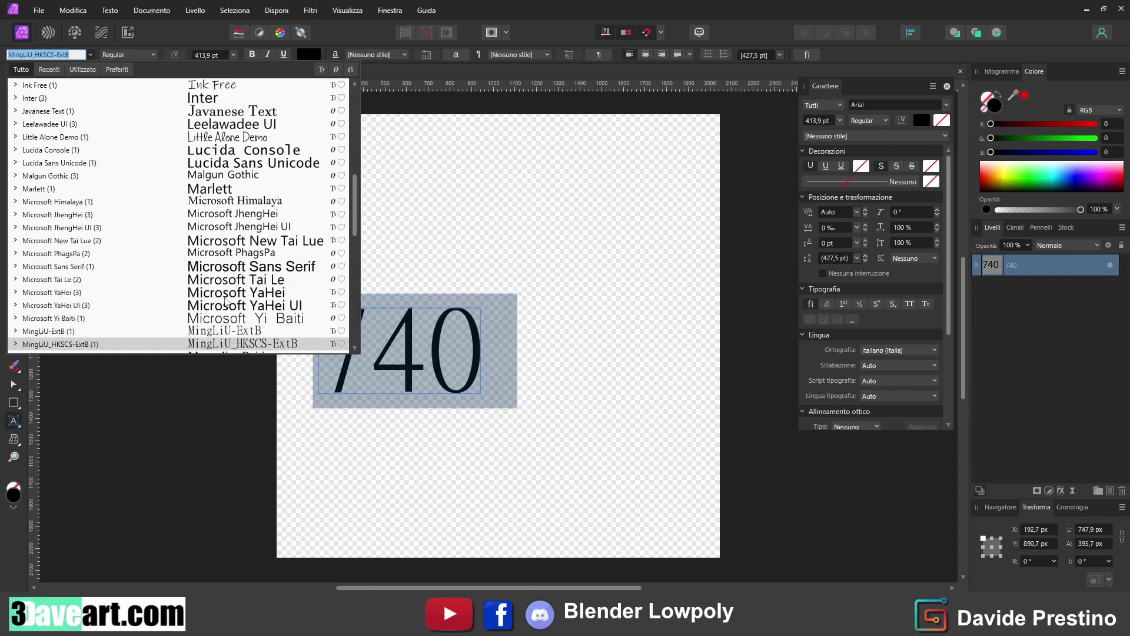
pyautogui.scroll(-2, 226, 301)
pyautogui.scroll(-2, 226, 301)
pyautogui.scroll(-2, 226, 301)
pyautogui.scroll(-2, 226, 301)
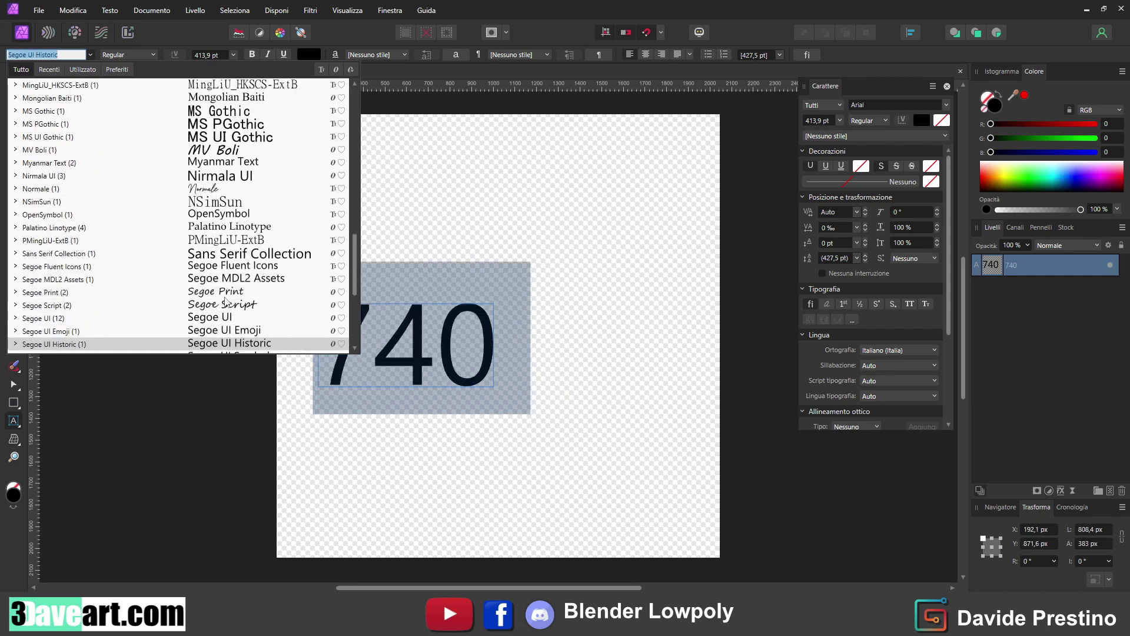
pyautogui.scroll(-2, 226, 301)
pyautogui.scroll(-3, 227, 301)
pyautogui.scroll(-1, 226, 301)
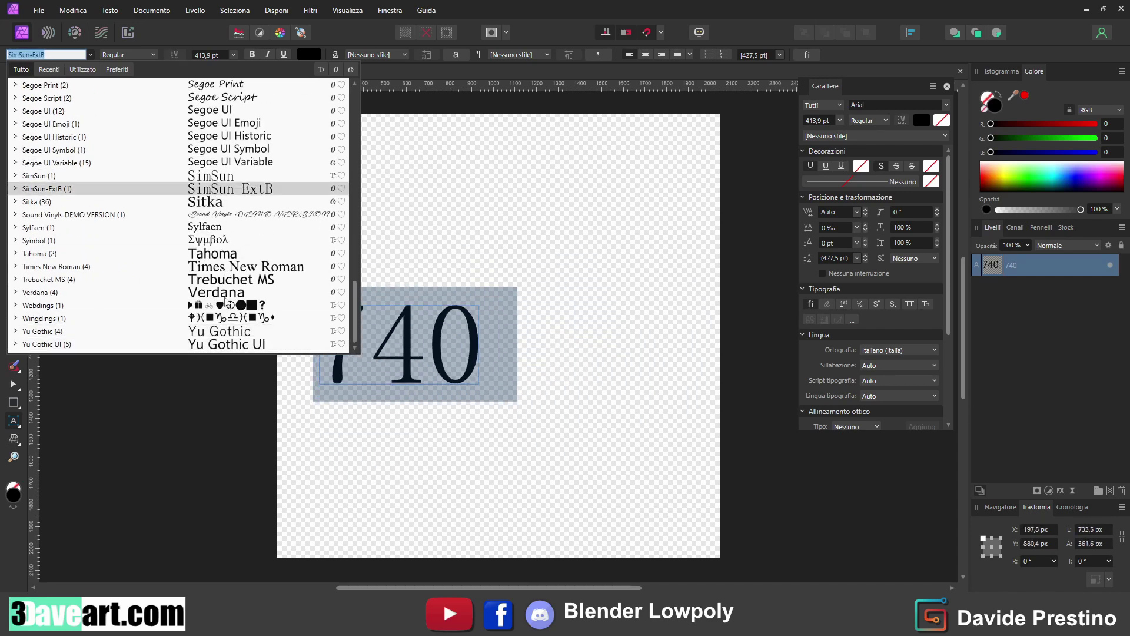
pyautogui.scroll(8, 226, 301)
pyautogui.scroll(10, 226, 301)
pyautogui.scroll(5, 226, 301)
pyautogui.press('Down')
pyautogui.press('Down')
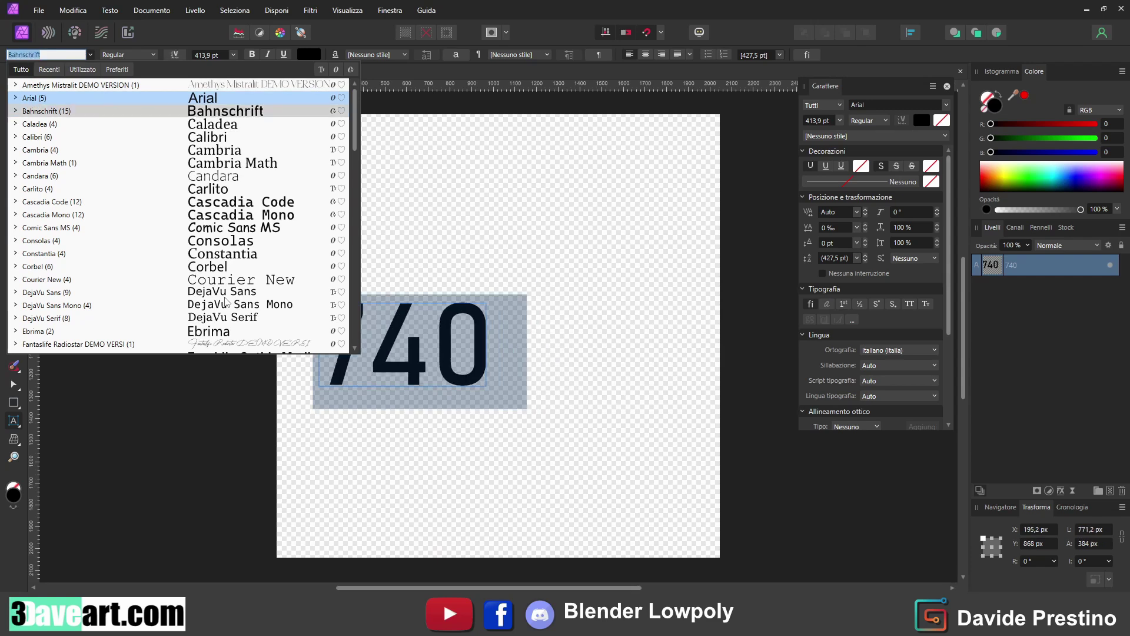
pyautogui.press('Return')
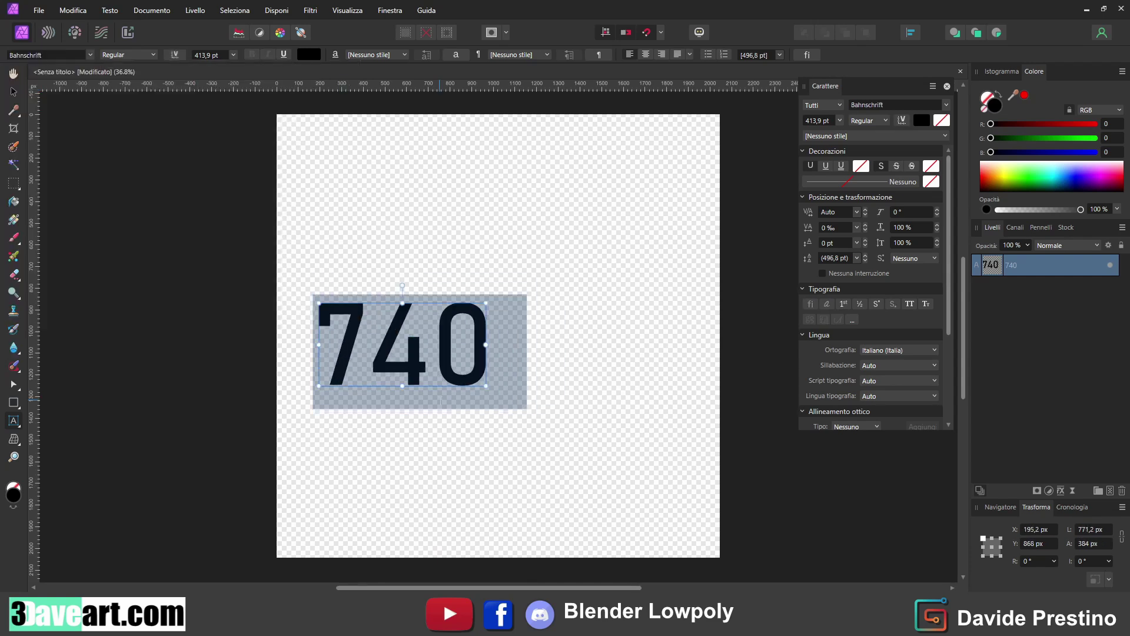
# - Shrink the 740 text slightly and give it a white fill
pyautogui.moveTo(488, 301); pyautogui.dragTo(419, 337)
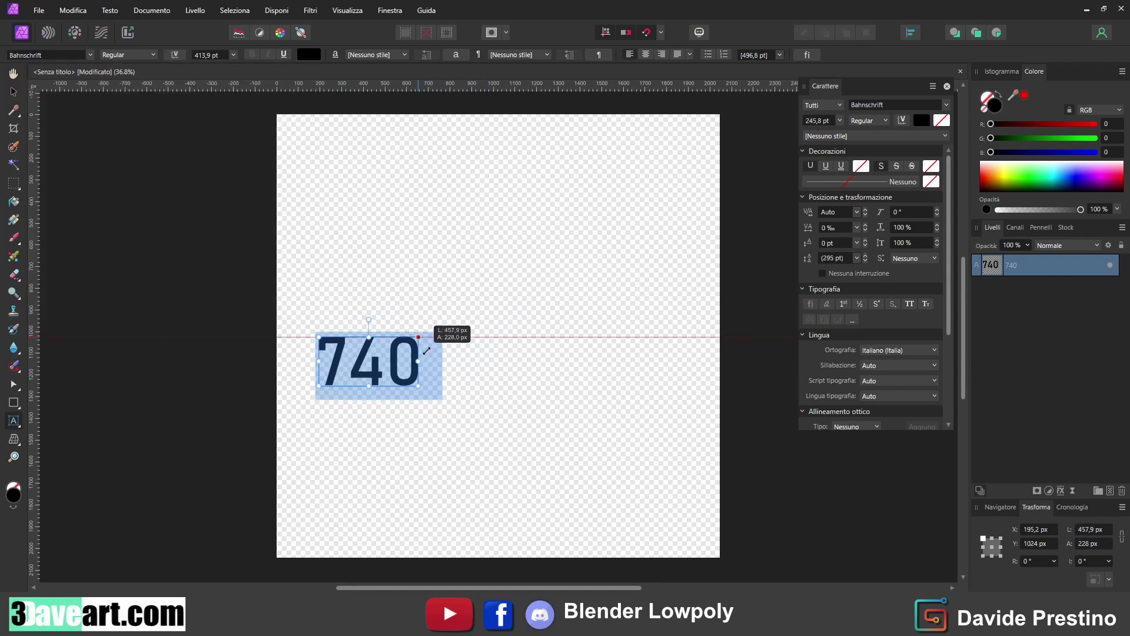
pyautogui.click(1000, 94)
pyautogui.moveTo(990, 183); pyautogui.dragTo(962, 110)
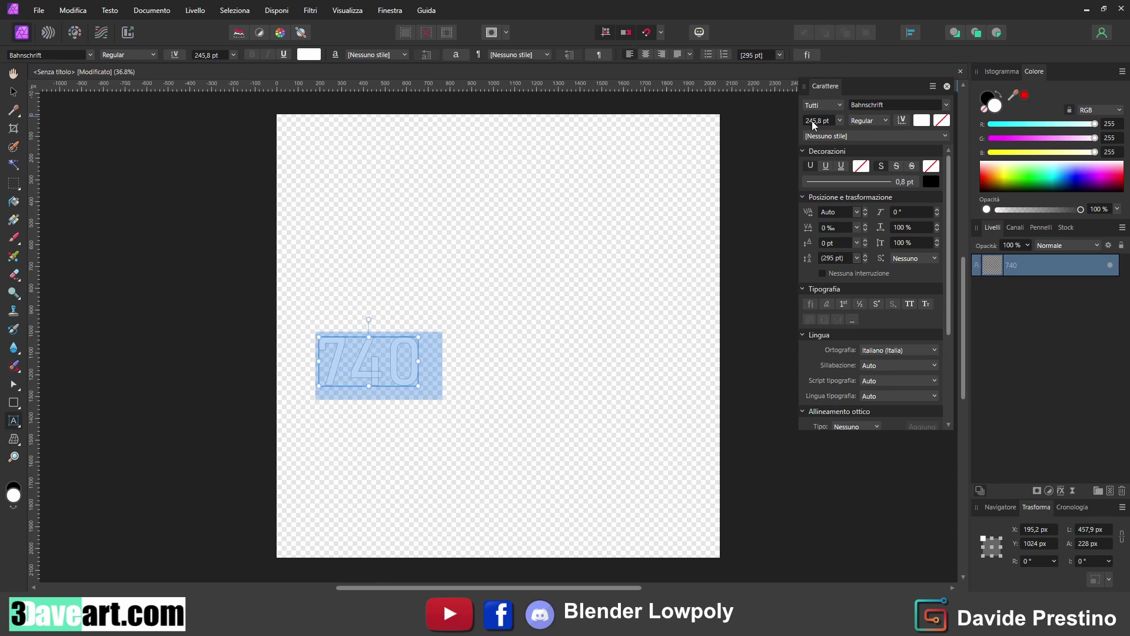
pyautogui.click(13, 93)
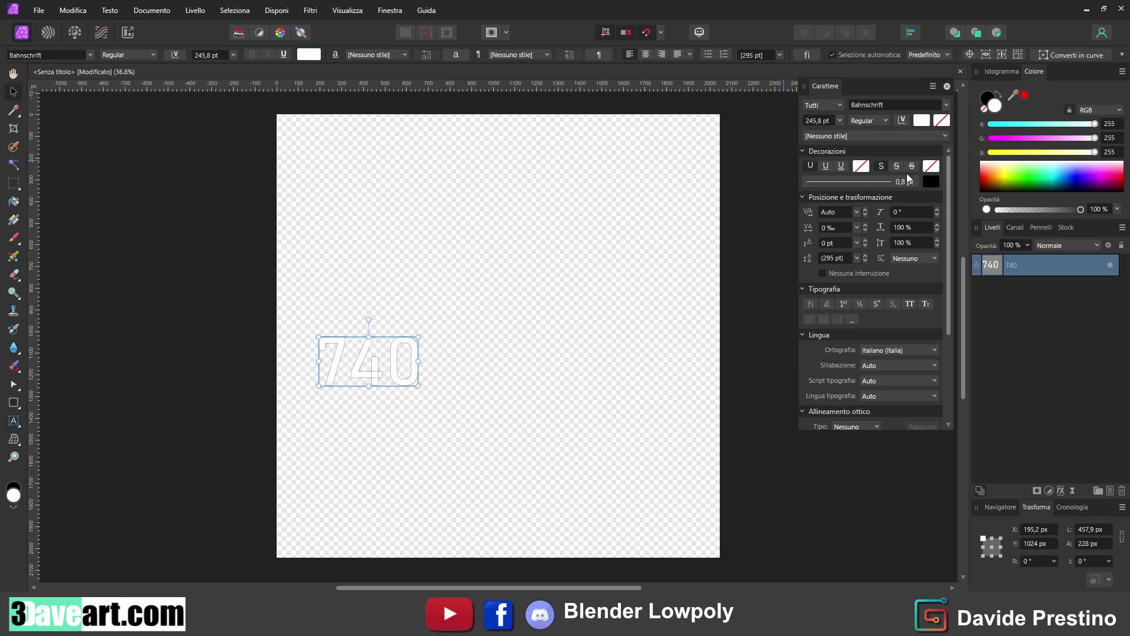
pyautogui.click(988, 98)
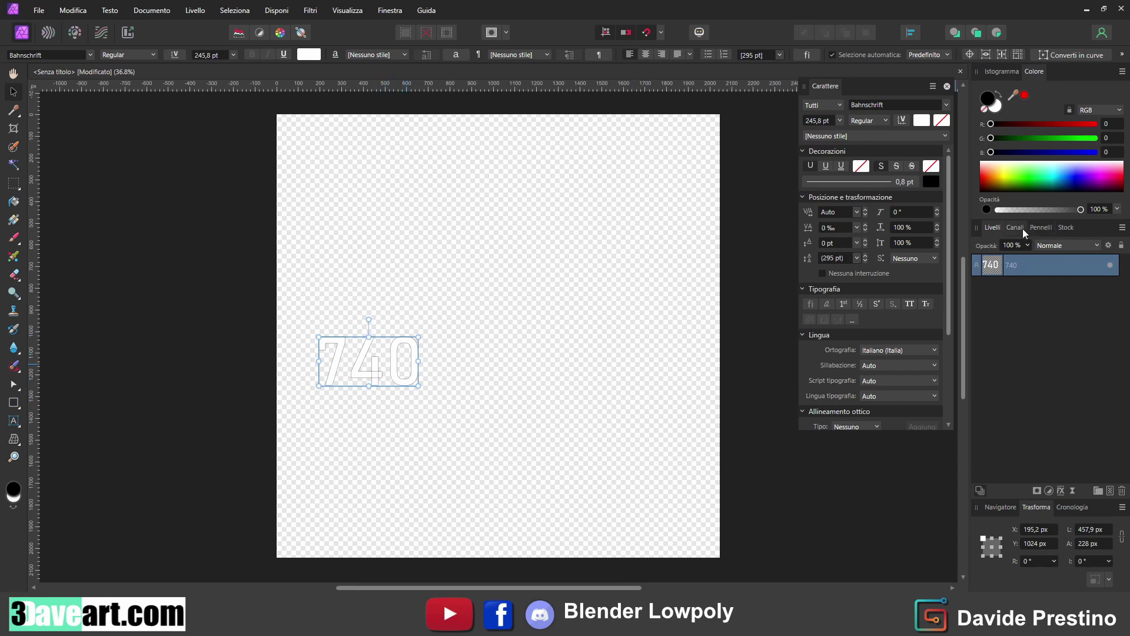
pyautogui.click(1061, 491)
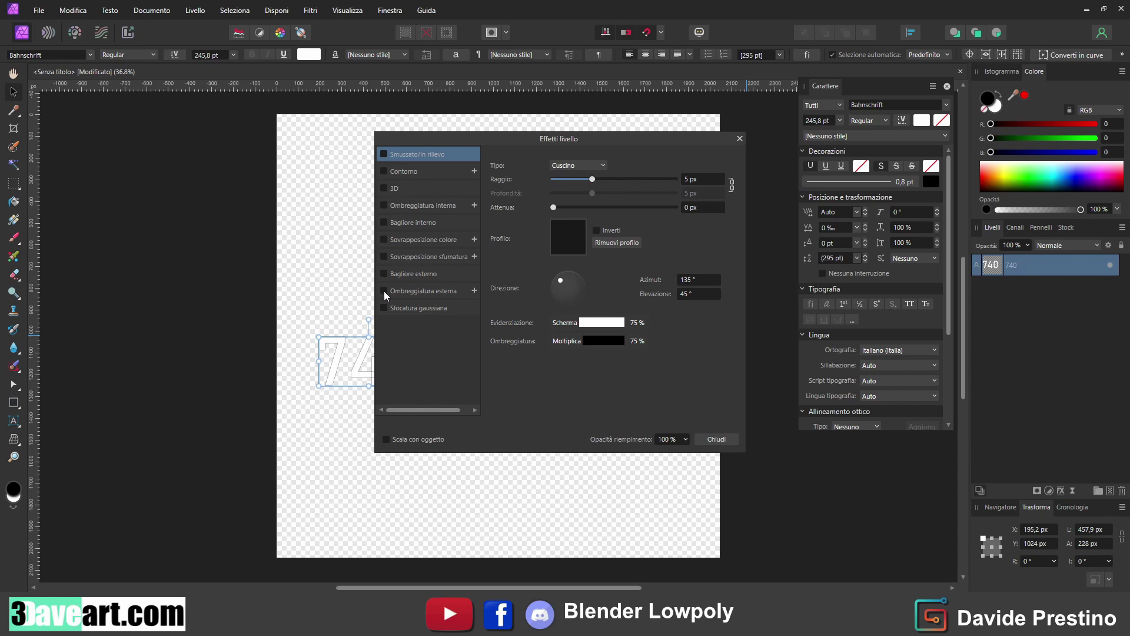
# - Try a 2.2 px soft bevel, then remove the bevel and the black outline from 740
pyautogui.moveTo(589, 139); pyautogui.dragTo(718, 150)
pyautogui.moveTo(683, 219)
pyautogui.mouseDown()
pyautogui.moveTo(696, 221)
pyautogui.moveTo(687, 234)
pyautogui.moveTo(731, 233)
pyautogui.mouseUp()
pyautogui.click(553, 302)
pyautogui.click(513, 166)
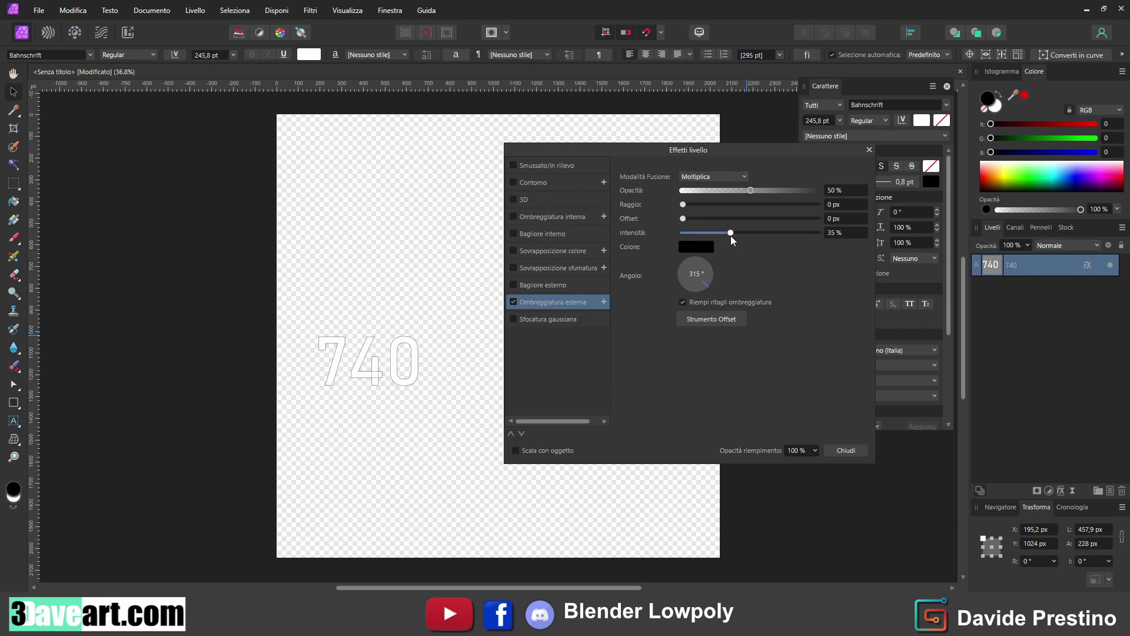
pyautogui.click(836, 450)
pyautogui.keyDown('ctrl'); pyautogui.scroll(5, 394, 347); pyautogui.keyUp('ctrl')
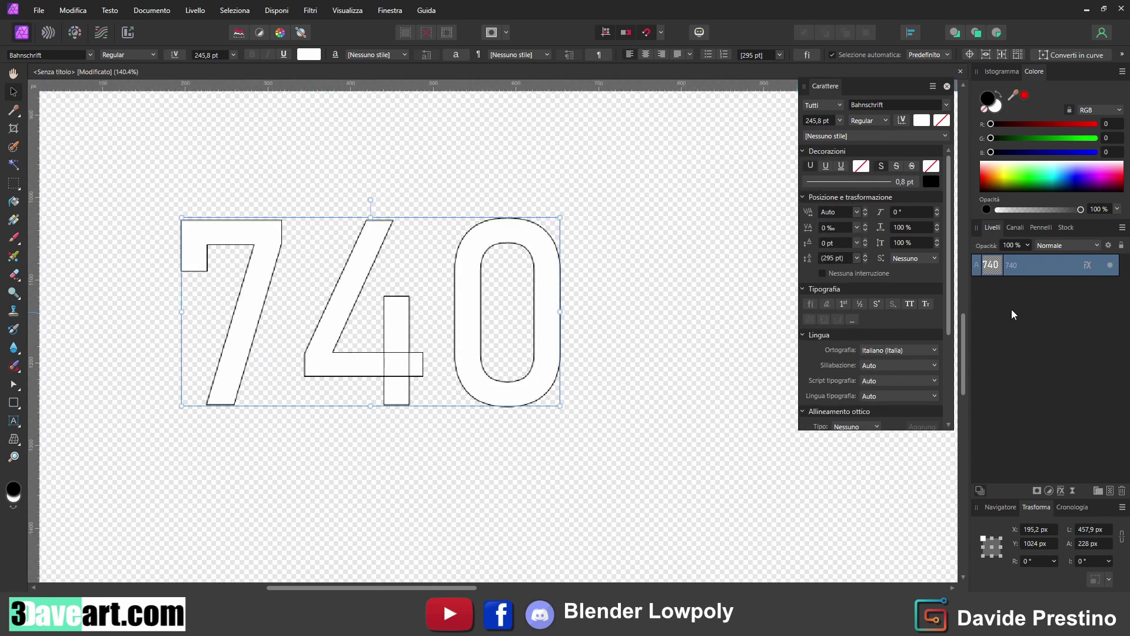
pyautogui.click(1059, 491)
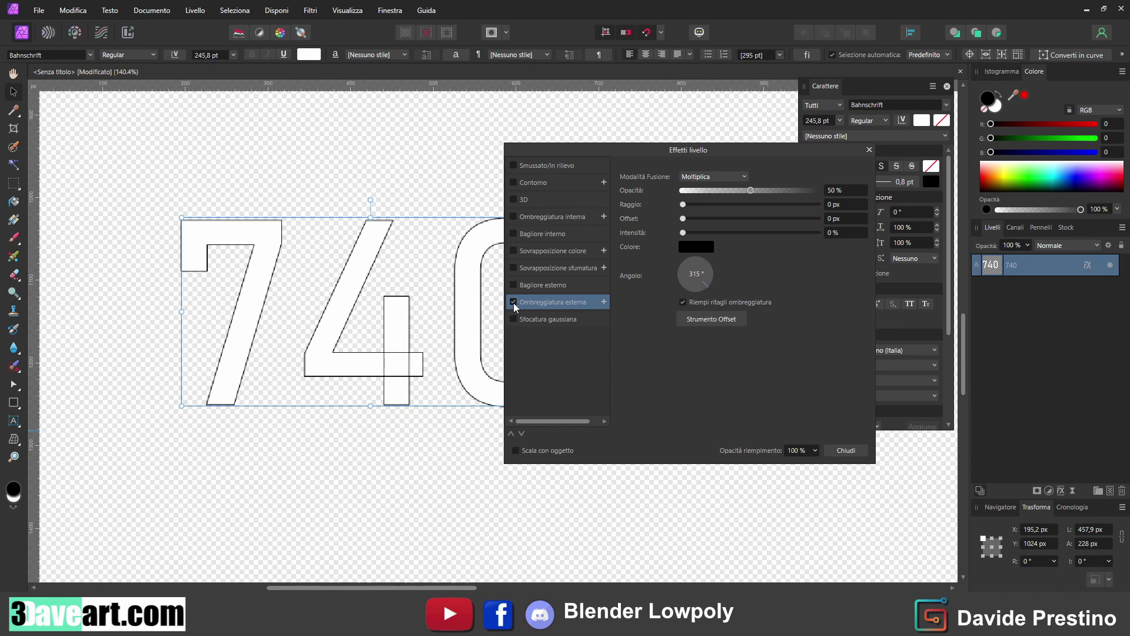
pyautogui.click(848, 451)
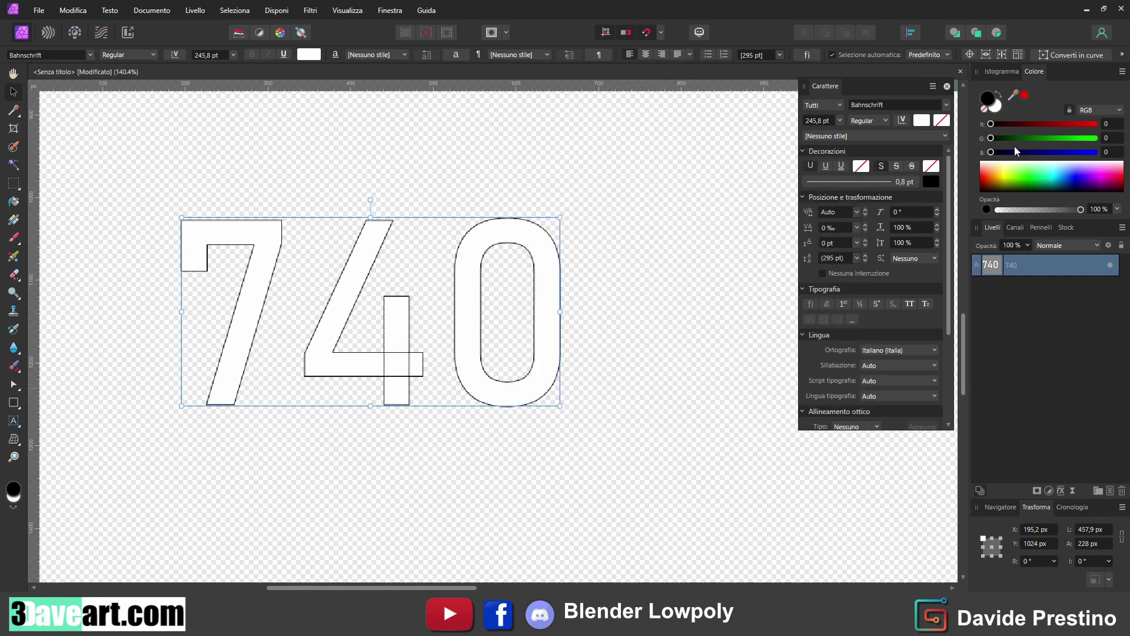
pyautogui.click(985, 109)
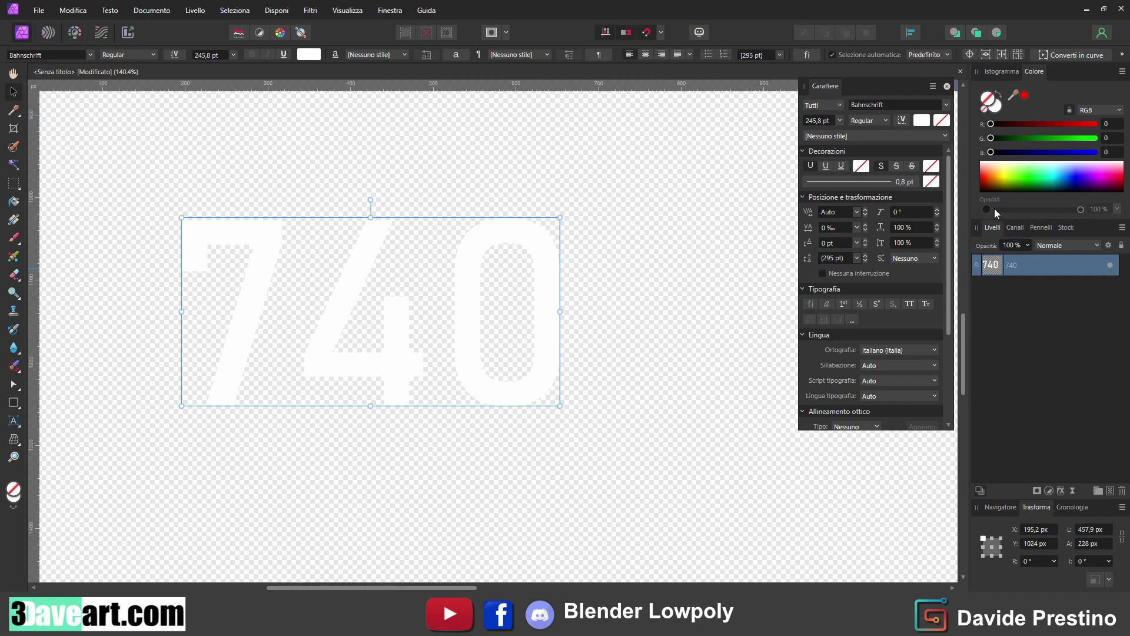
# - Give 740 a 100% opaque outer shadow offset 4 px at 315°, with no bevel
pyautogui.click(1061, 490)
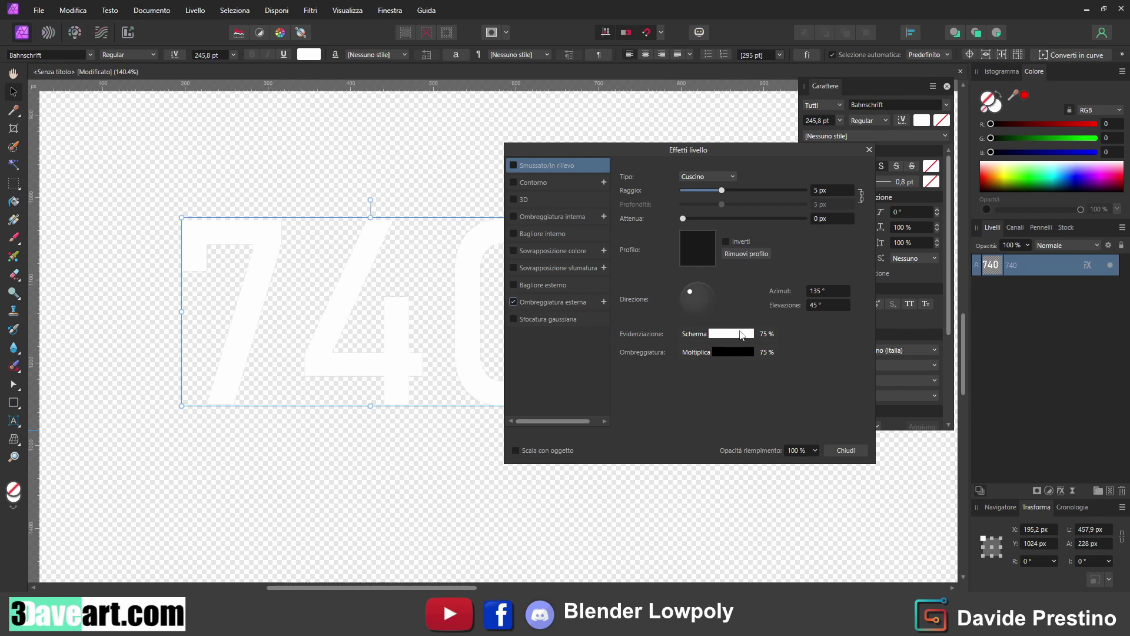
pyautogui.click(682, 219)
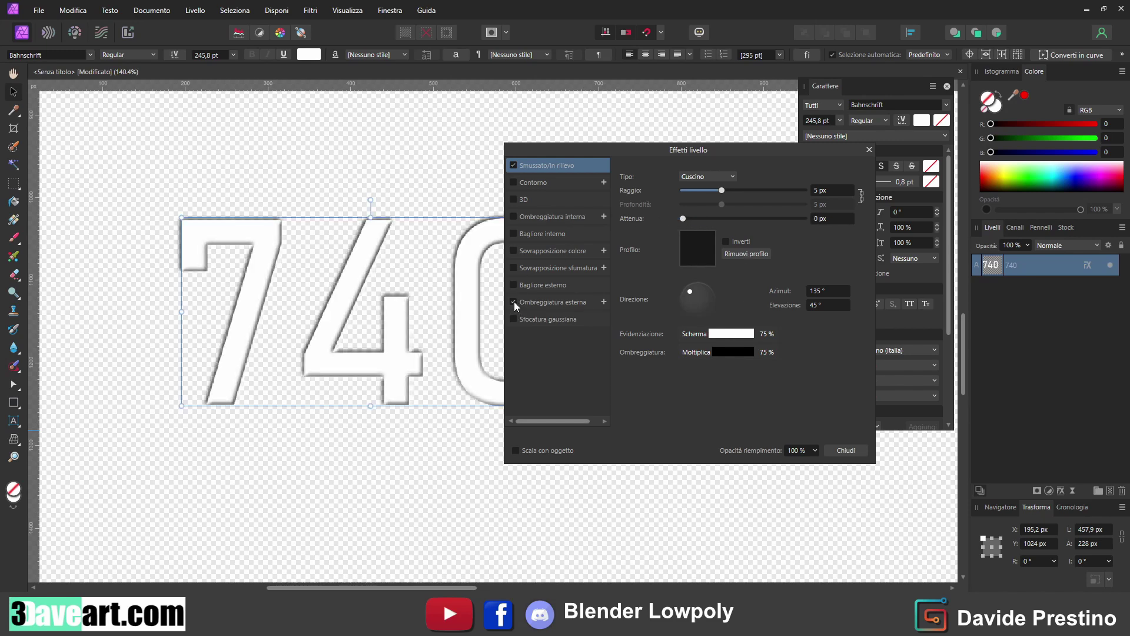
pyautogui.moveTo(689, 291); pyautogui.dragTo(685, 293)
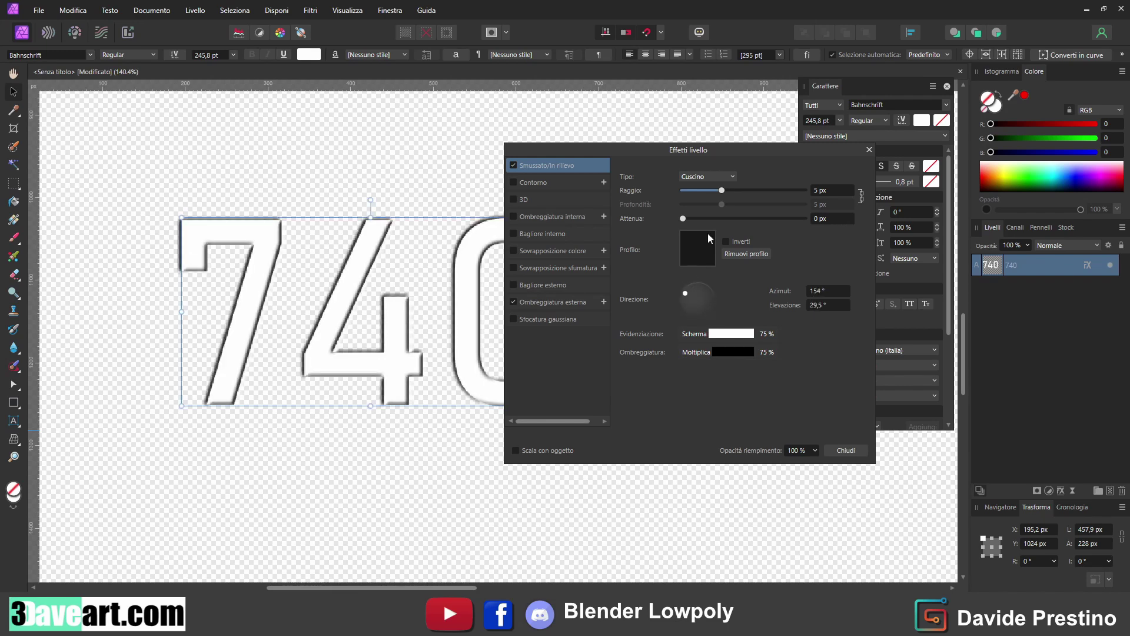
pyautogui.click(513, 165)
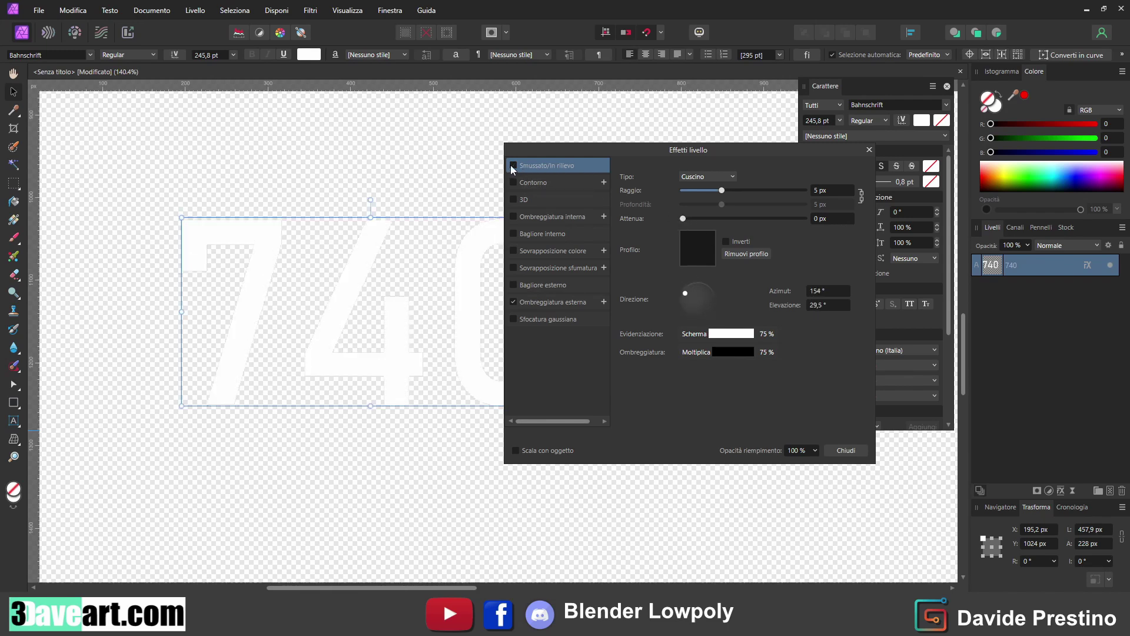
pyautogui.click(542, 302)
pyautogui.moveTo(683, 233)
pyautogui.mouseDown()
pyautogui.moveTo(701, 234)
pyautogui.moveTo(690, 234)
pyautogui.moveTo(687, 206)
pyautogui.moveTo(742, 204)
pyautogui.moveTo(703, 218)
pyautogui.moveTo(723, 218)
pyautogui.mouseUp()
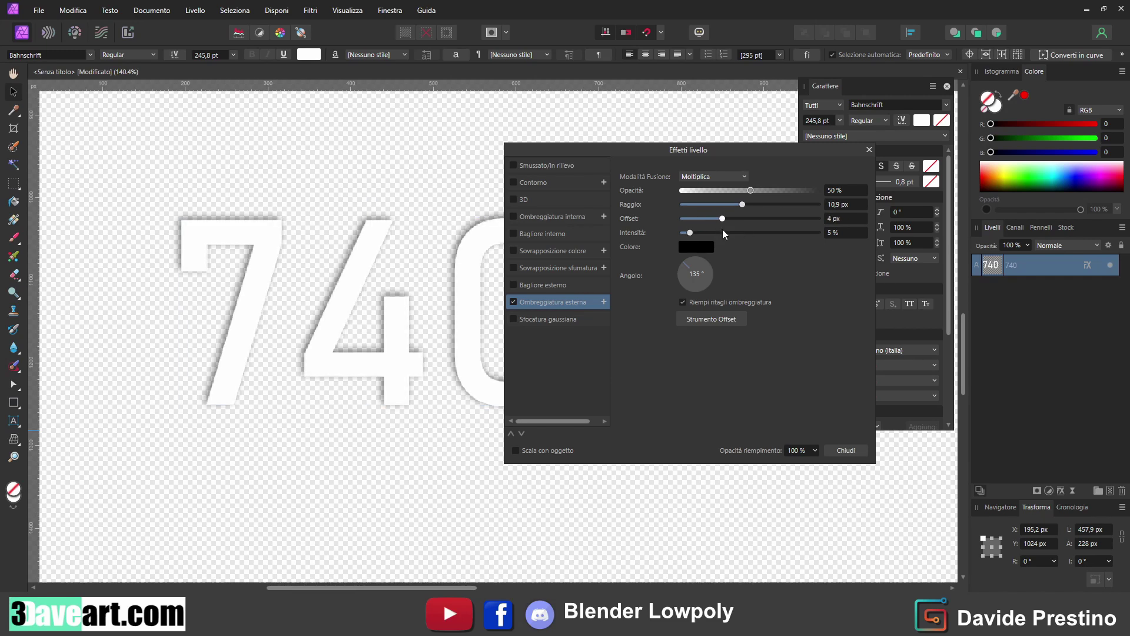
pyautogui.click(695, 287)
pyautogui.click(711, 291)
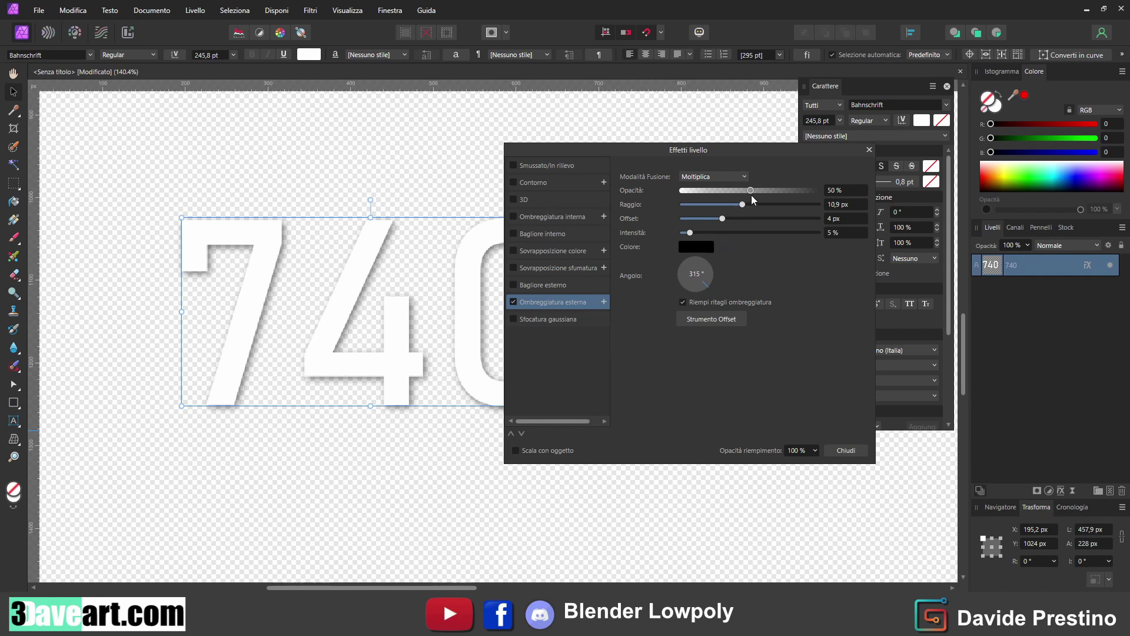
pyautogui.moveTo(751, 190); pyautogui.dragTo(820, 191)
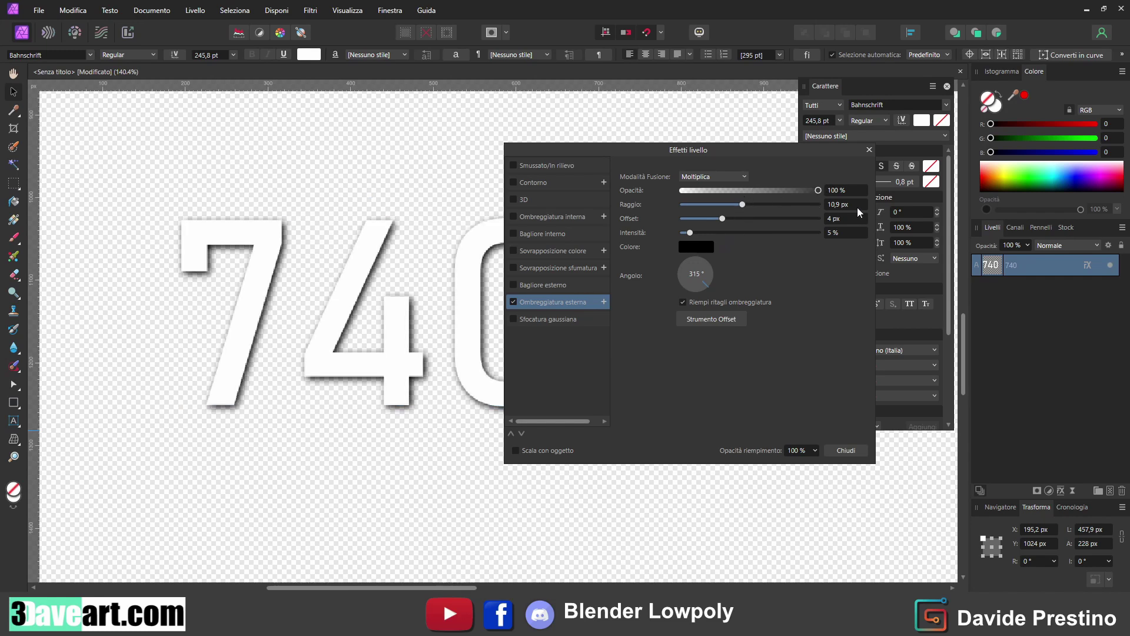
pyautogui.click(870, 151)
pyautogui.keyDown('ctrl'); pyautogui.scroll(-5, 624, 306); pyautogui.keyUp('ctrl')
# - Enlarge the 740 text to 826 pt and centre it on the canvas
pyautogui.hscroll(3, 624, 307)
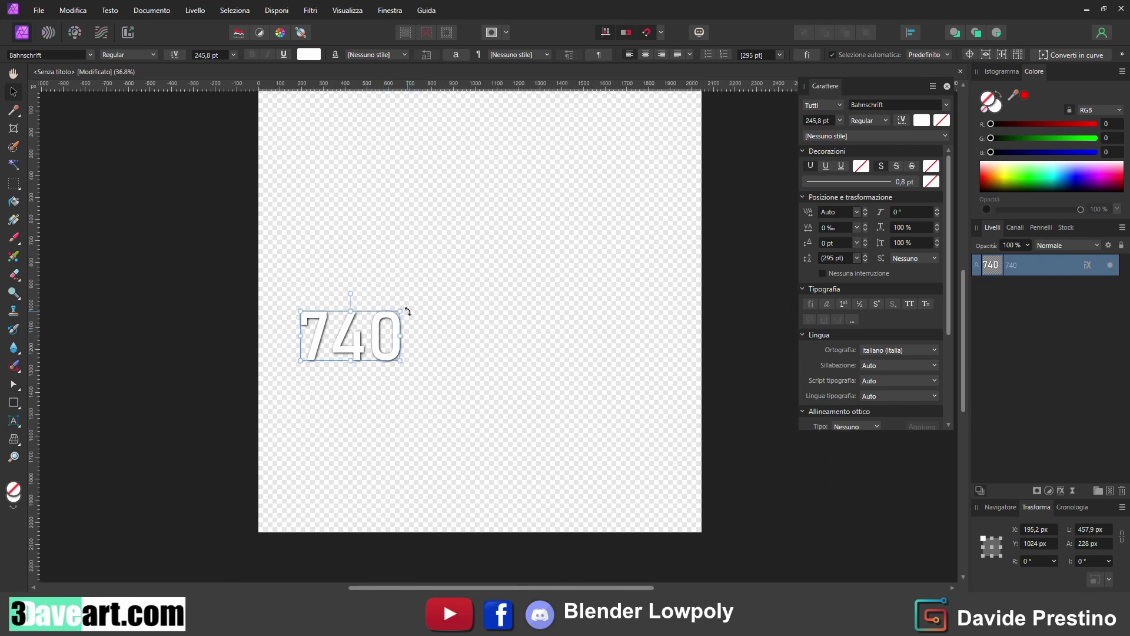
pyautogui.moveTo(400, 311)
pyautogui.mouseDown()
pyautogui.moveTo(536, 228)
pyautogui.moveTo(631, 196)
pyautogui.mouseUp()
pyautogui.moveTo(458, 271); pyautogui.dragTo(469, 302)
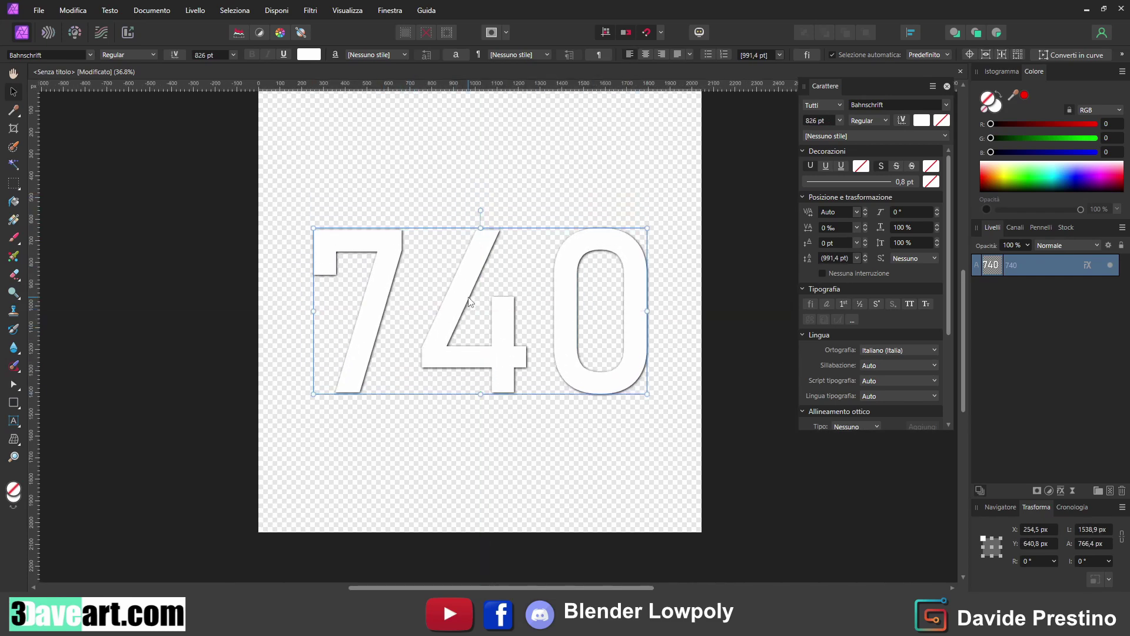
# - Export the 740 image as PNG, accepting the export settings
pyautogui.click(39, 10)
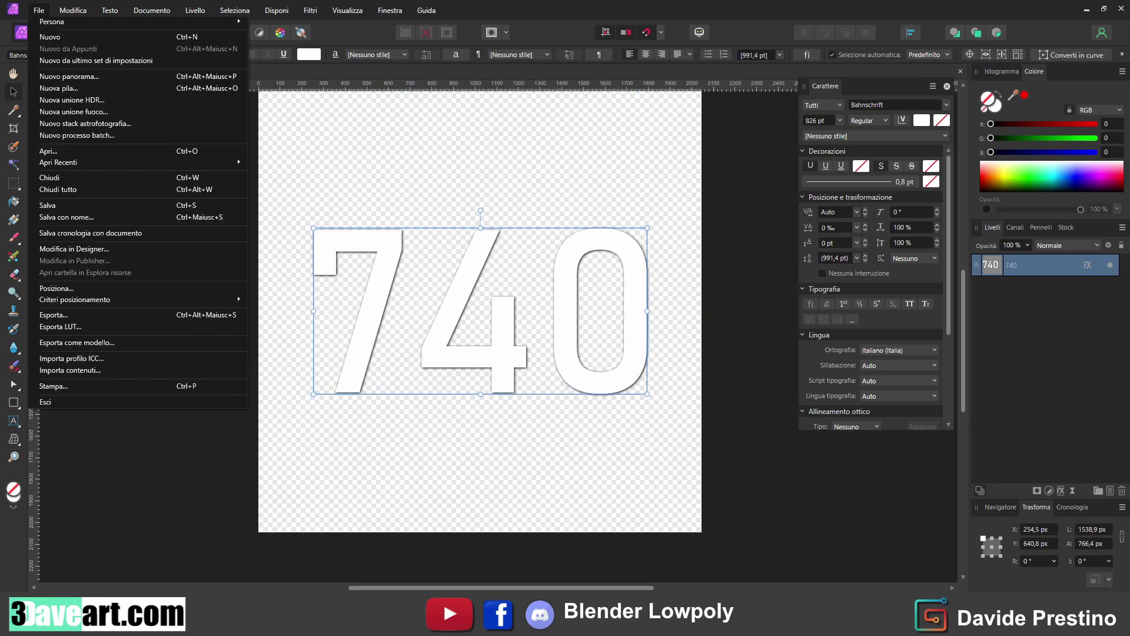
pyautogui.press('Escape')
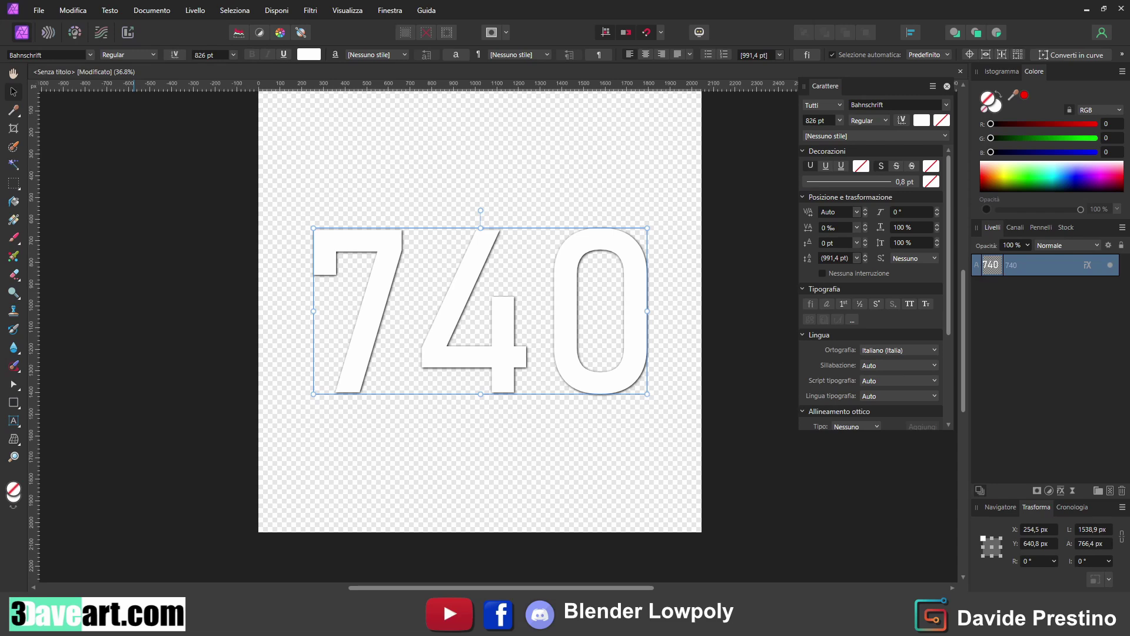
pyautogui.click(39, 10)
pyautogui.click(88, 317)
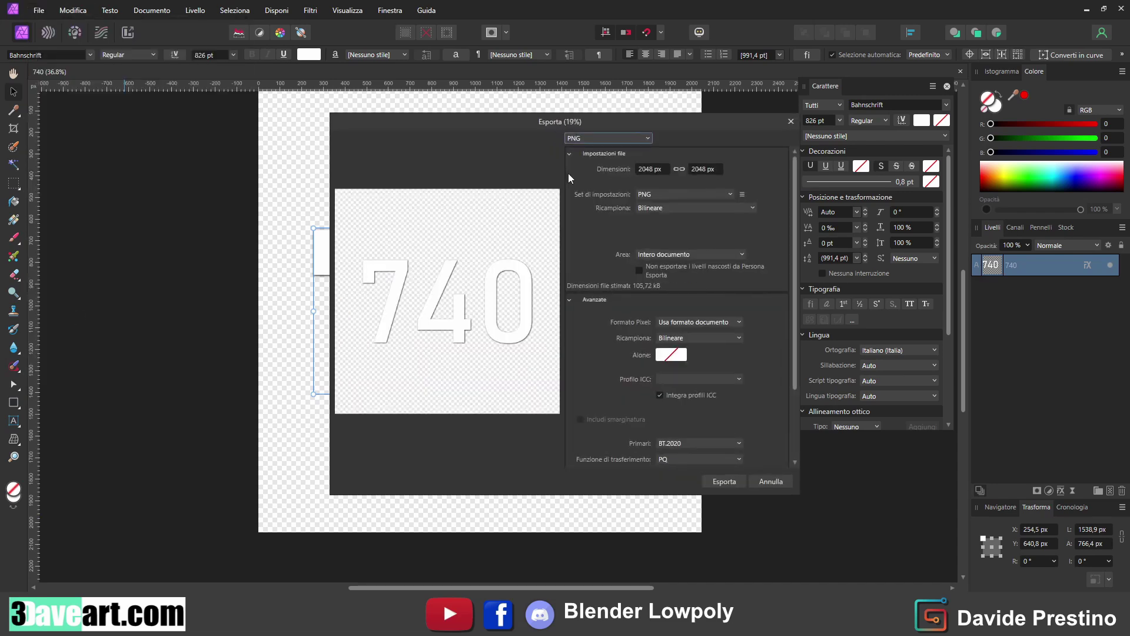
pyautogui.click(712, 480)
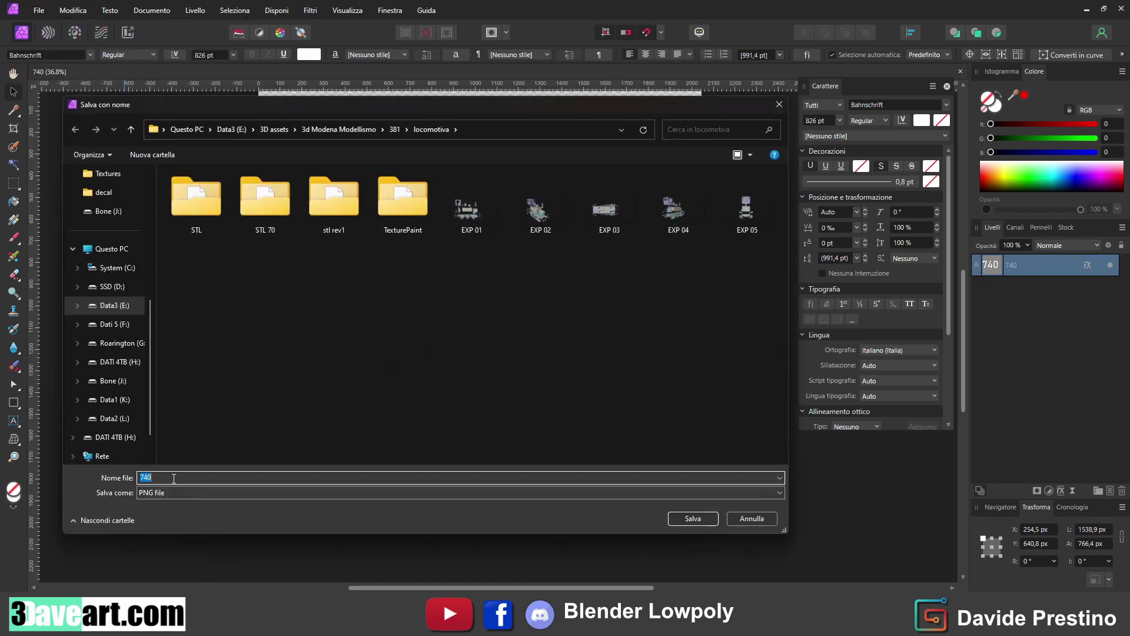
# - Save the 740 PNG in the locomotiva folder, then change the text to 351, recentred
pyautogui.click(683, 518)
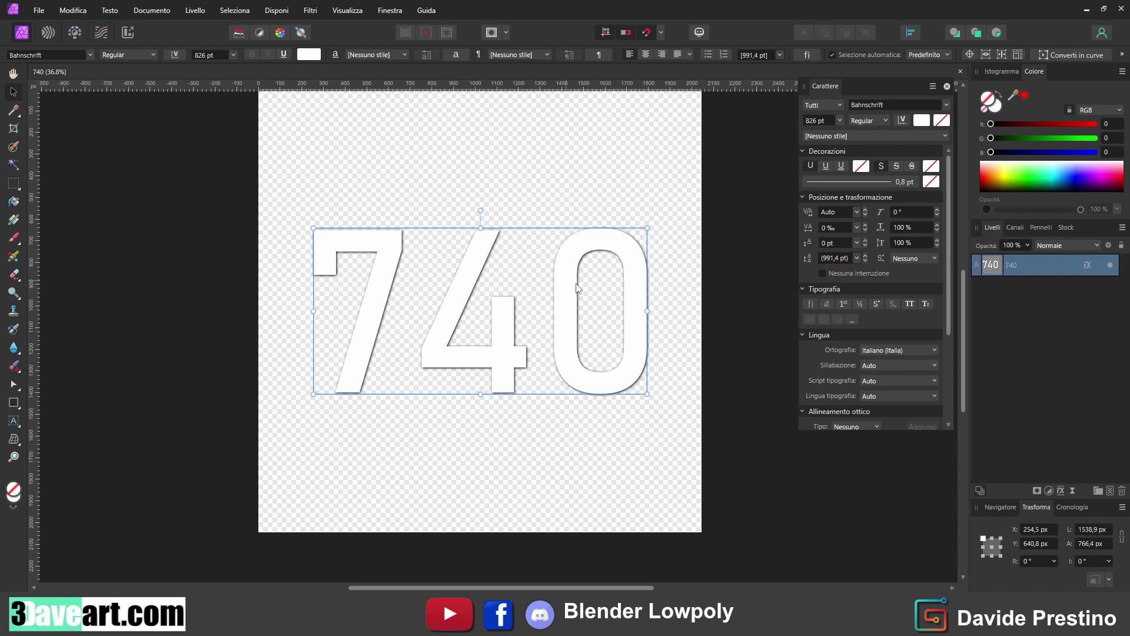
pyautogui.press('t')
pyautogui.click(376, 304)
pyautogui.hotkey('ctrl', 'a')
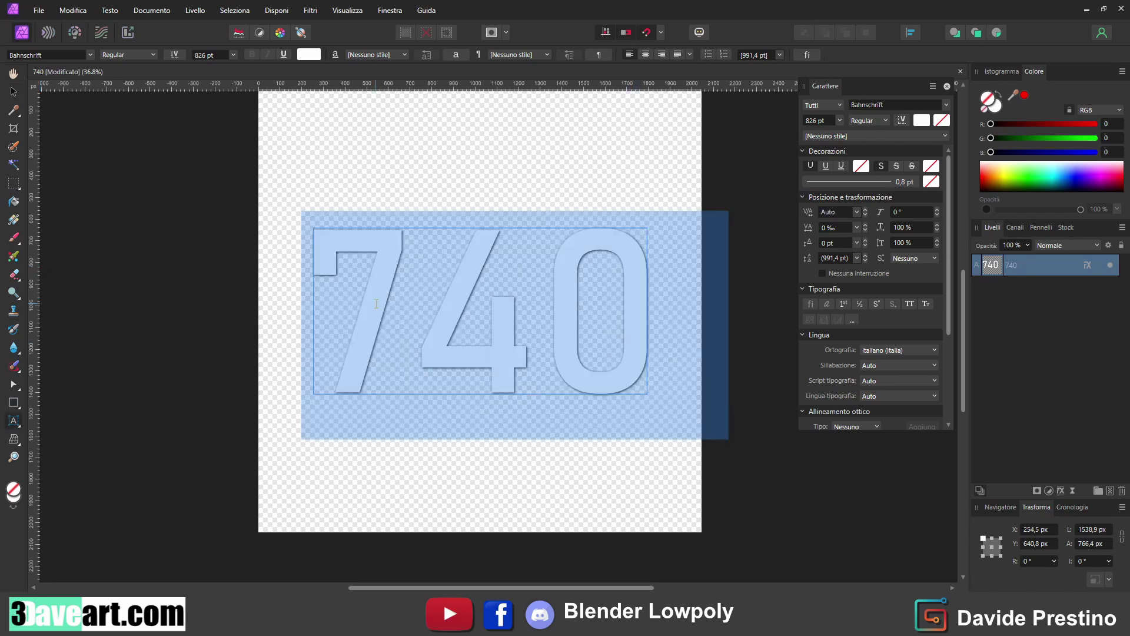
pyautogui.write('351')
pyautogui.press('Escape')
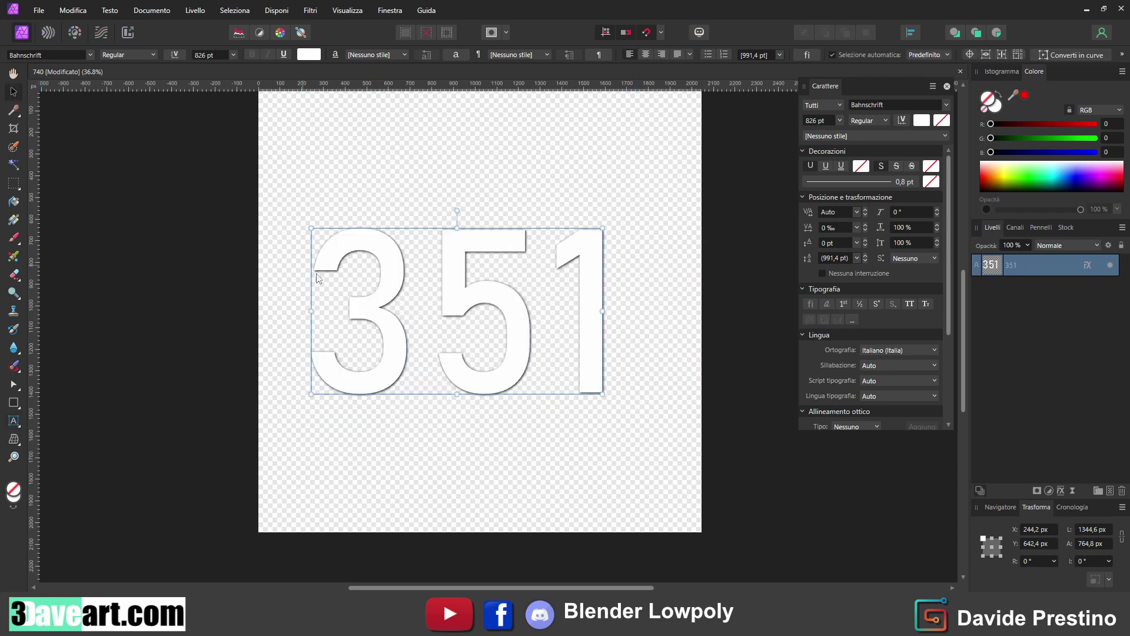
pyautogui.moveTo(318, 278); pyautogui.dragTo(341, 278)
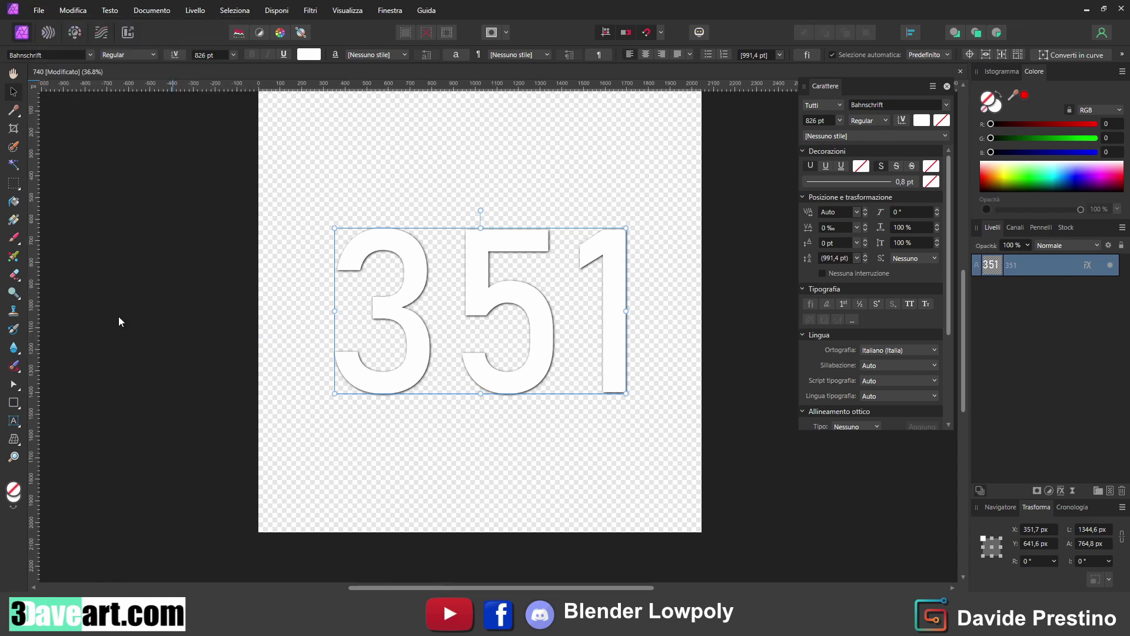
# - Export the 351 image as a PNG named 351
pyautogui.hotkey('ctrl', 'shift', 'alt', 's')
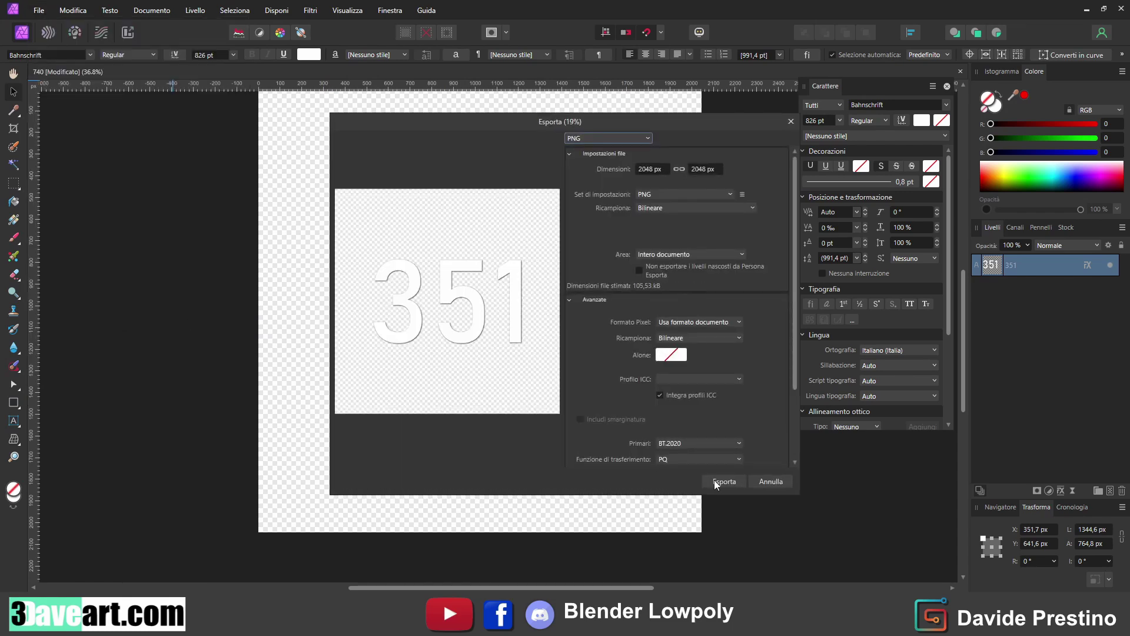
pyautogui.click(717, 483)
pyautogui.write('351')
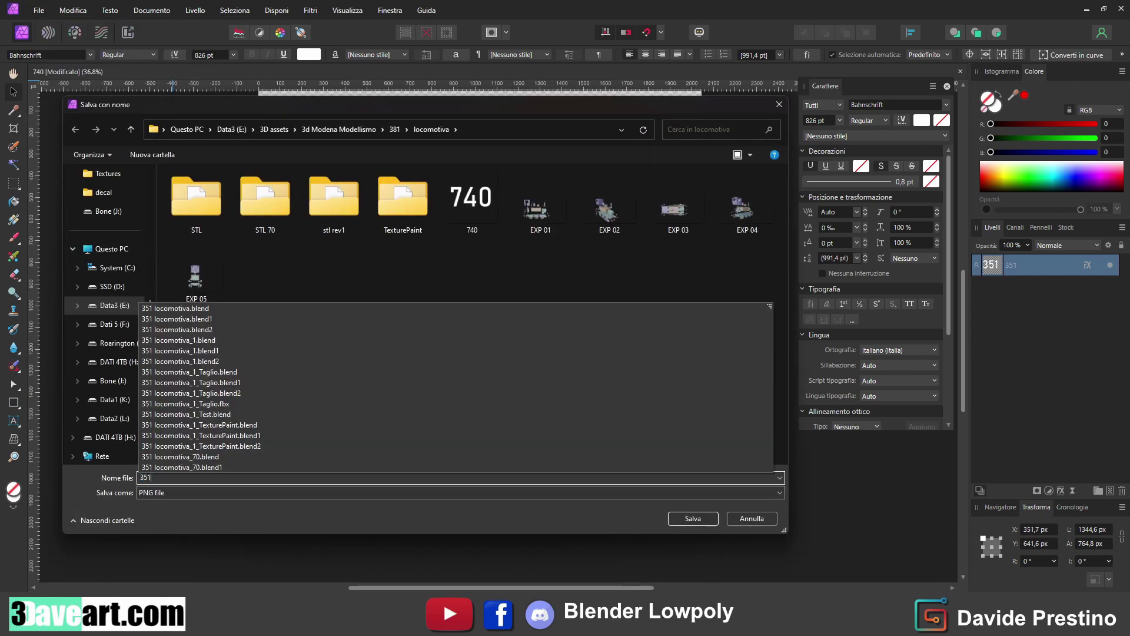
pyautogui.click(693, 518)
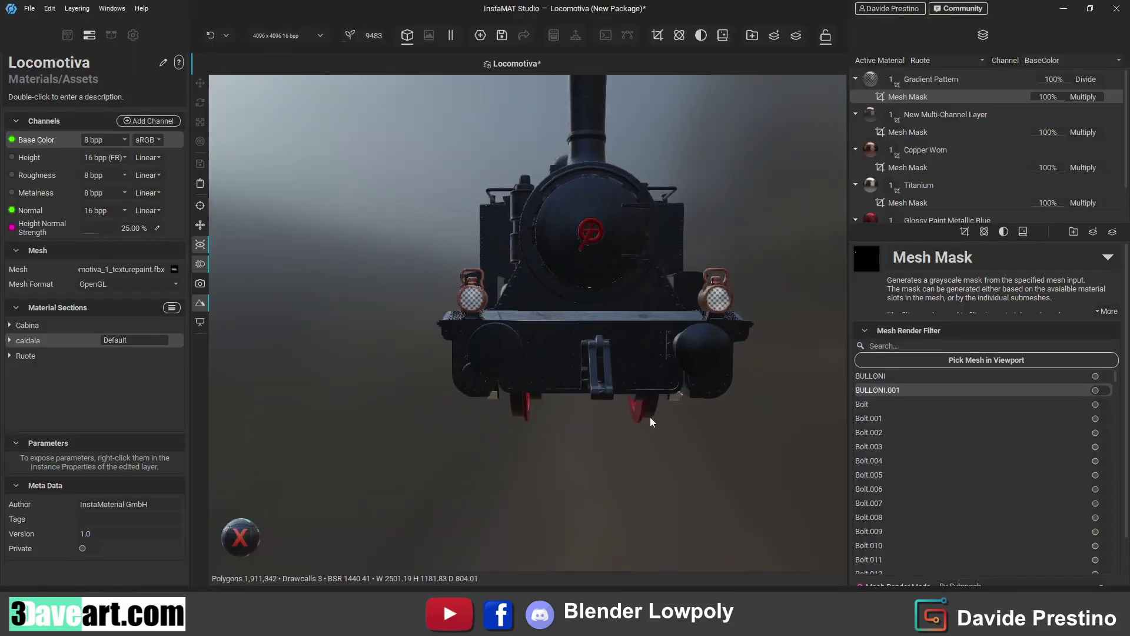
# - Duplicate the Glossy Paint Metallic Blue layer and replace its mask with a Mesh Volume Mask
pyautogui.moveTo(650, 417); pyautogui.dragTo(890, 304)
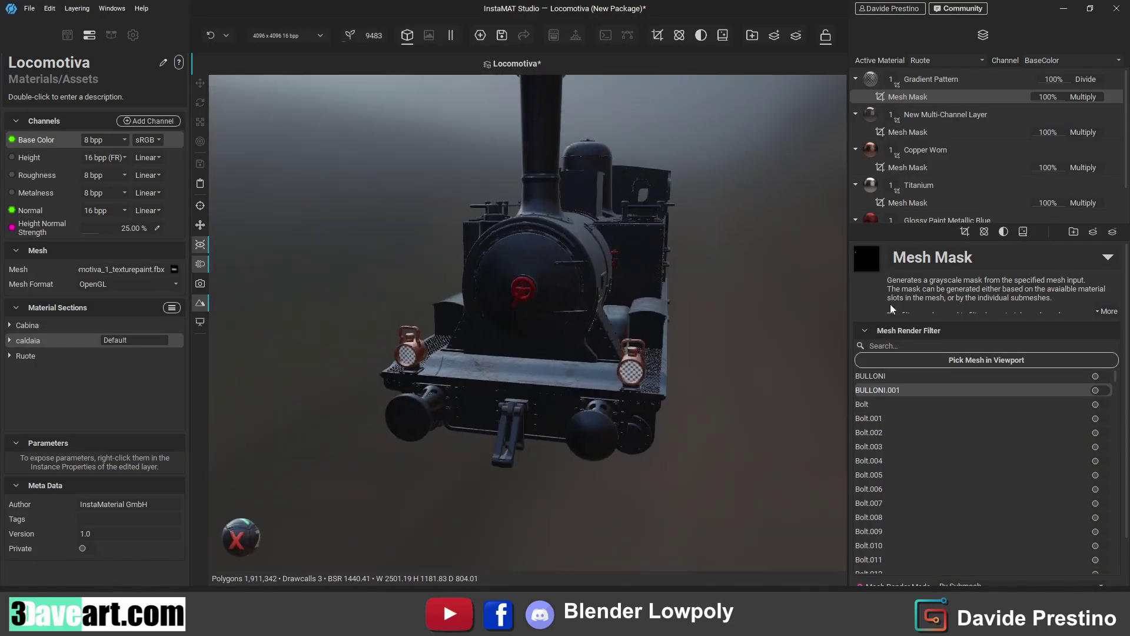
pyautogui.click(923, 214)
pyautogui.rightClick(924, 214)
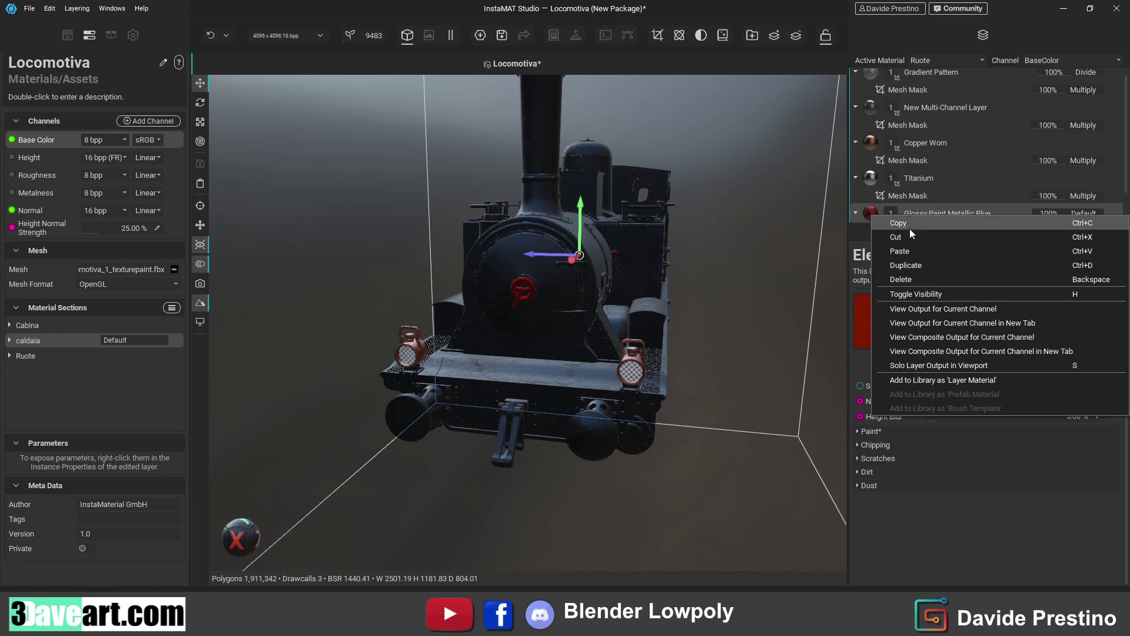
pyautogui.click(992, 264)
pyautogui.click(932, 163)
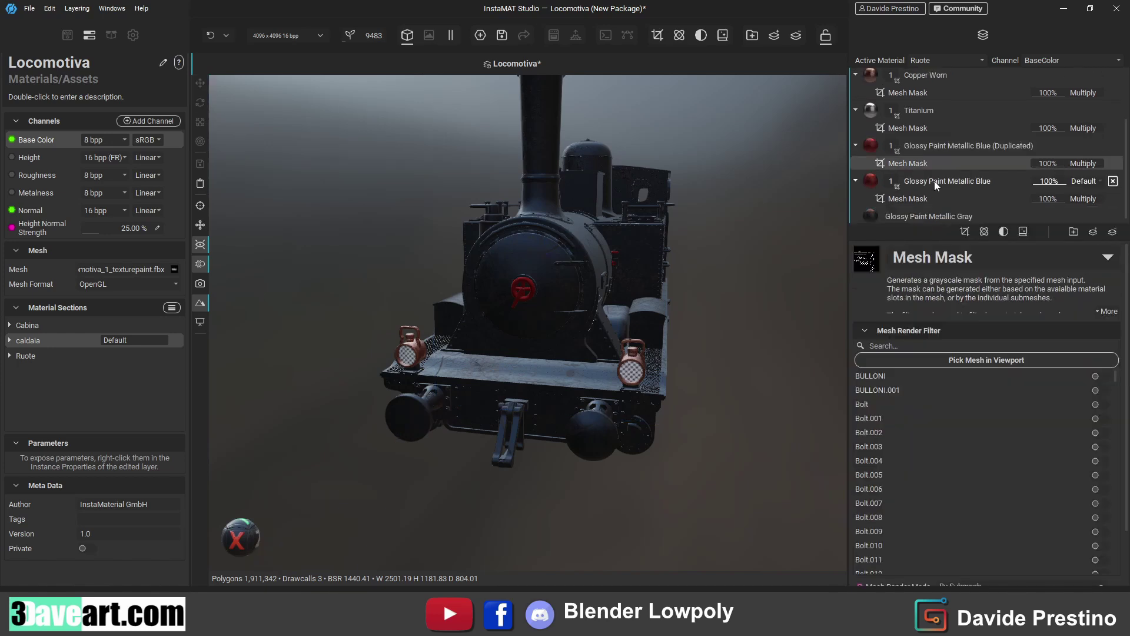
pyautogui.rightClick(991, 391)
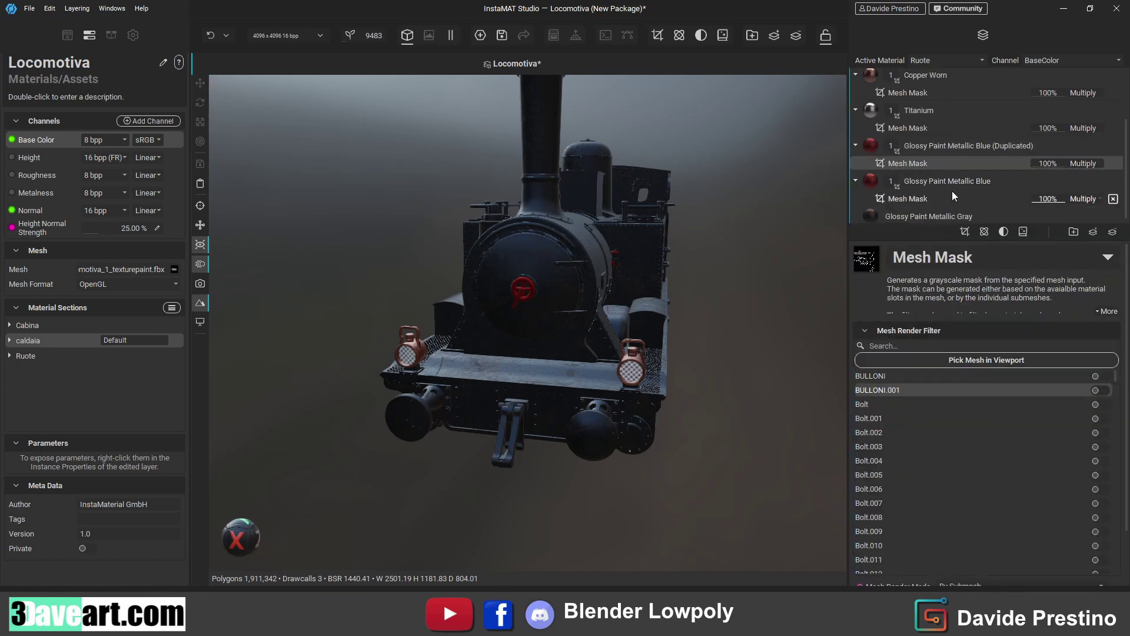
pyautogui.press('Delete')
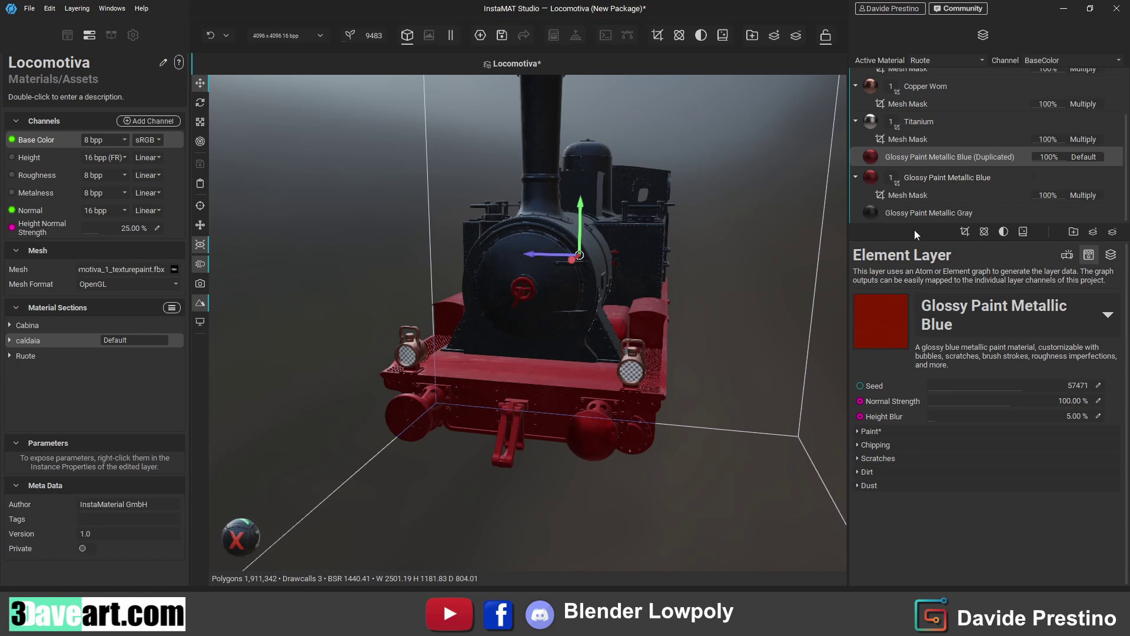
pyautogui.click(964, 232)
pyautogui.click(1025, 355)
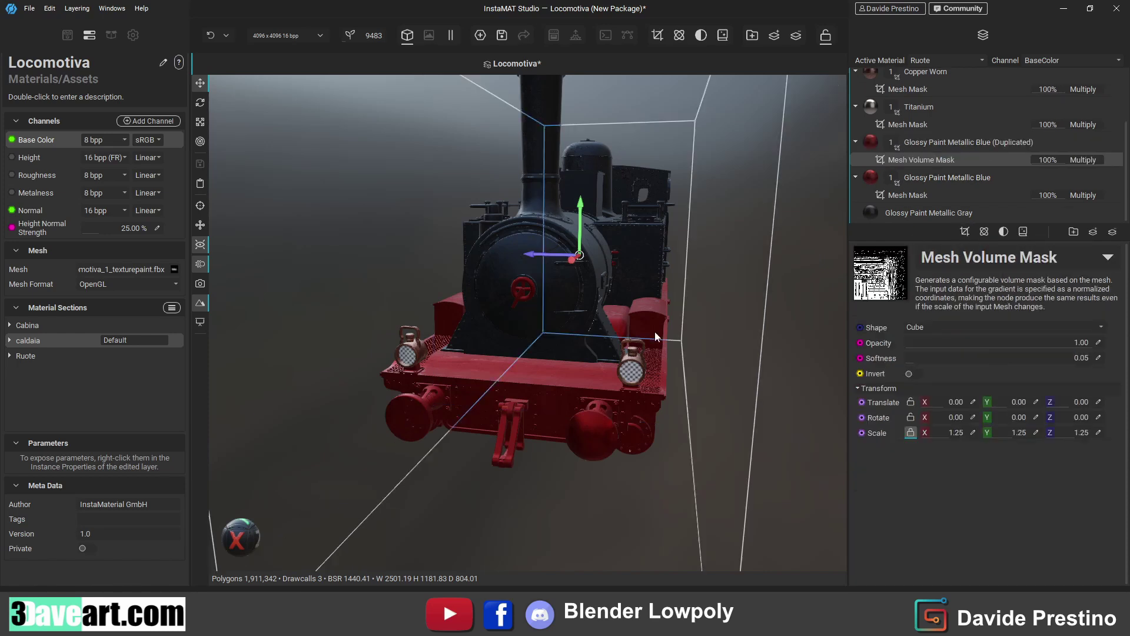
# - Scale the volume mask to 0.05 on X and place it on the front buffer beam
pyautogui.moveTo(774, 347); pyautogui.dragTo(686, 357, button='middle')
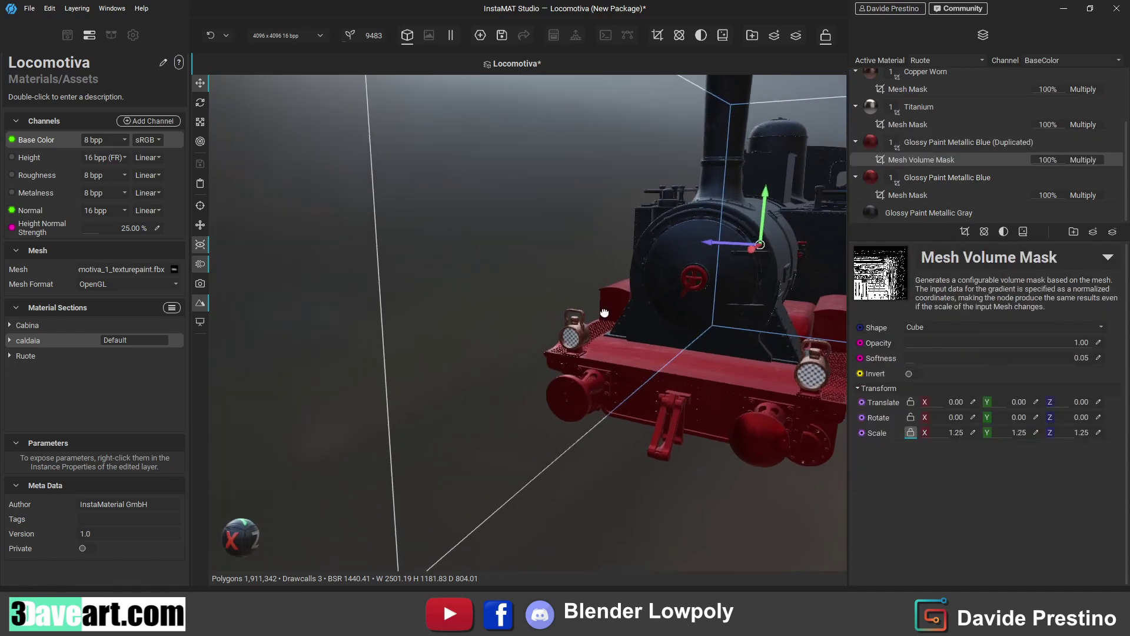
pyautogui.scroll(-3, 632, 320)
pyautogui.moveTo(632, 321)
pyautogui.mouseDown(button='middle')
pyautogui.moveTo(666, 368)
pyautogui.moveTo(617, 339)
pyautogui.mouseUp(button='middle')
pyautogui.scroll(3, 665, 368)
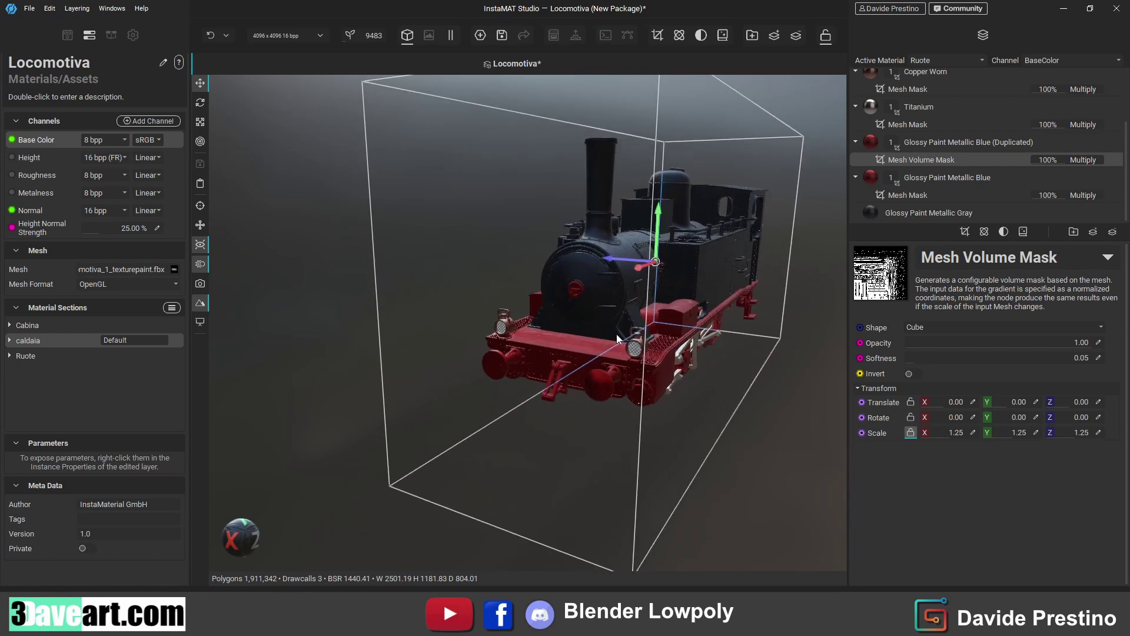
pyautogui.moveTo(975, 437); pyautogui.dragTo(923, 438)
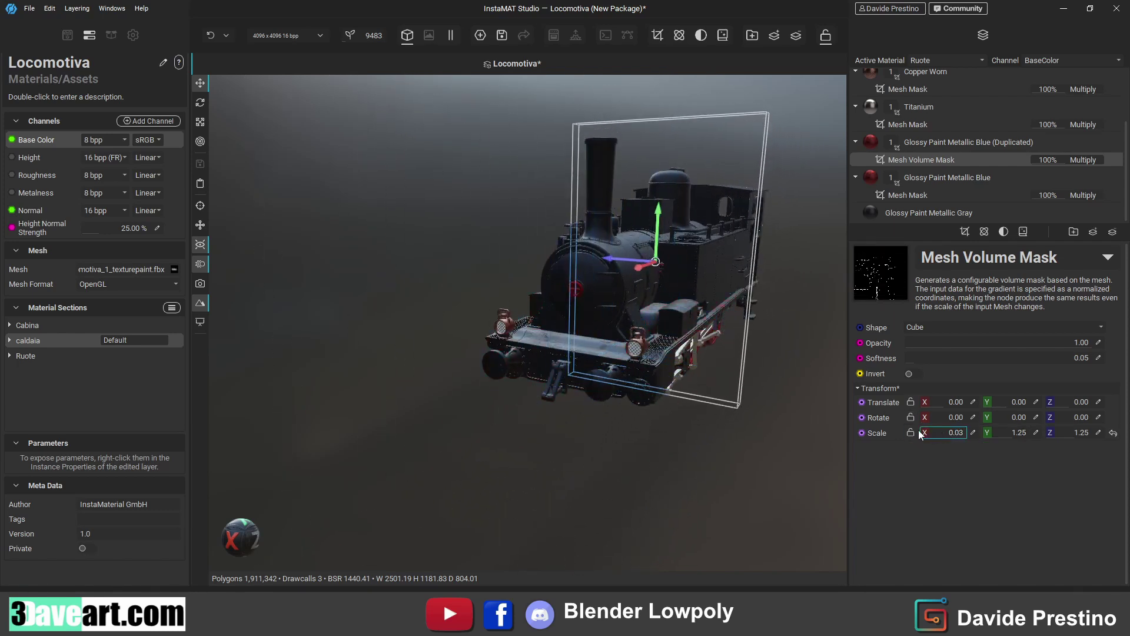
pyautogui.moveTo(635, 260)
pyautogui.mouseDown()
pyautogui.moveTo(569, 263)
pyautogui.moveTo(449, 315)
pyautogui.mouseUp()
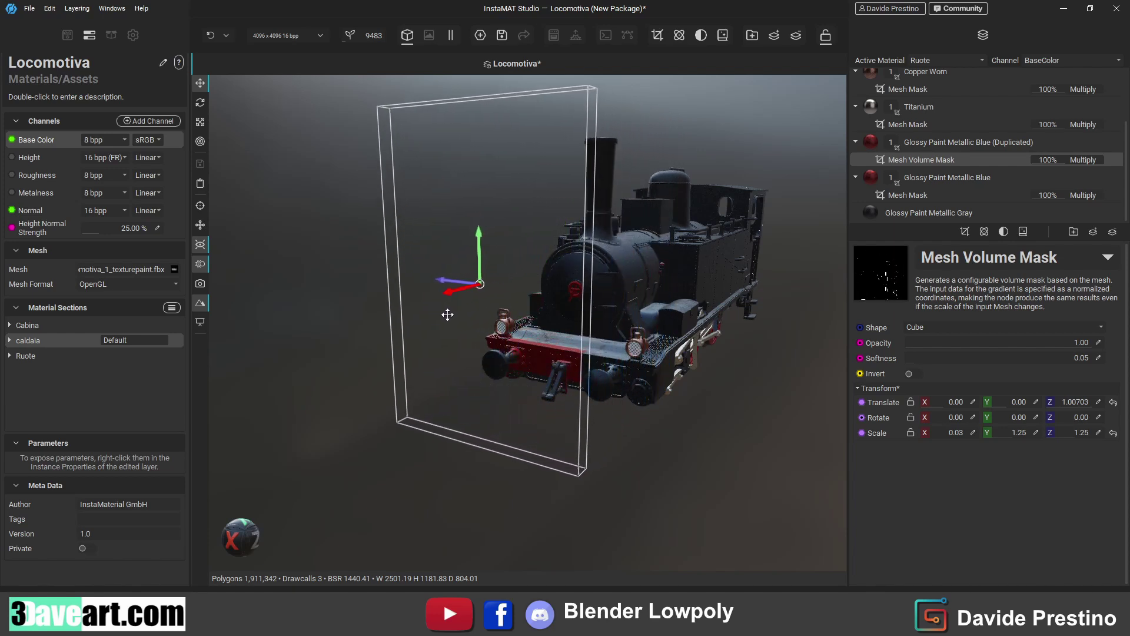
pyautogui.moveTo(449, 315)
pyautogui.mouseDown()
pyautogui.moveTo(474, 300)
pyautogui.moveTo(497, 320)
pyautogui.mouseUp()
pyautogui.moveTo(497, 320); pyautogui.dragTo(564, 411, button='middle')
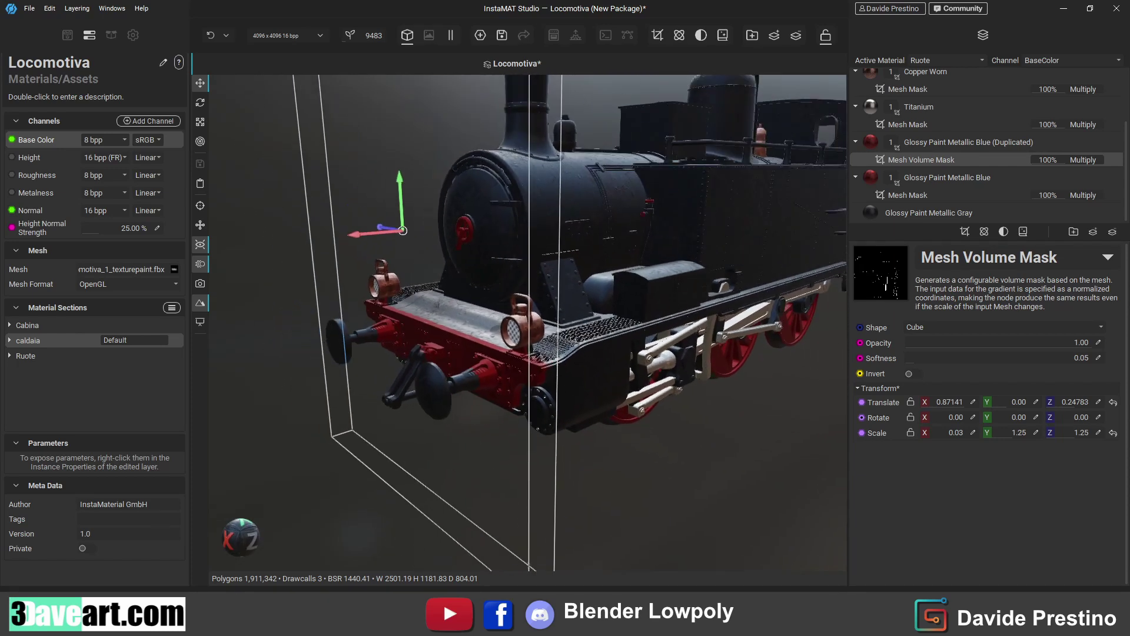
pyautogui.moveTo(711, 369)
pyautogui.mouseDown()
pyautogui.moveTo(525, 396)
pyautogui.moveTo(559, 391)
pyautogui.mouseUp()
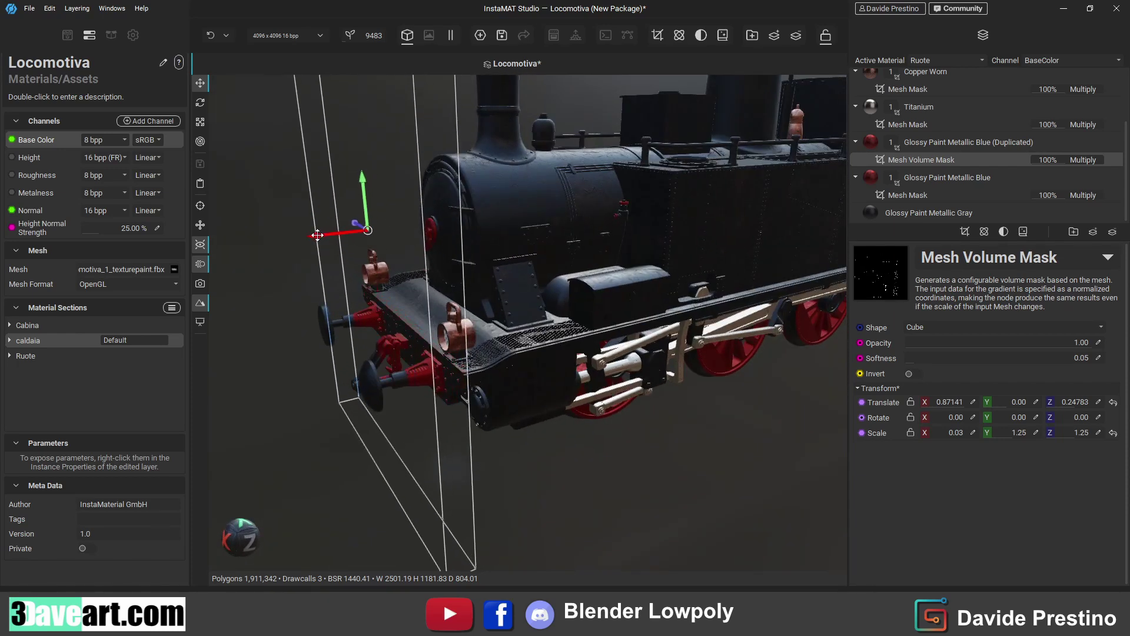
pyautogui.moveTo(330, 237); pyautogui.dragTo(322, 236)
pyautogui.moveTo(945, 436)
pyautogui.mouseDown()
pyautogui.moveTo(960, 435)
pyautogui.moveTo(923, 438)
pyautogui.mouseUp()
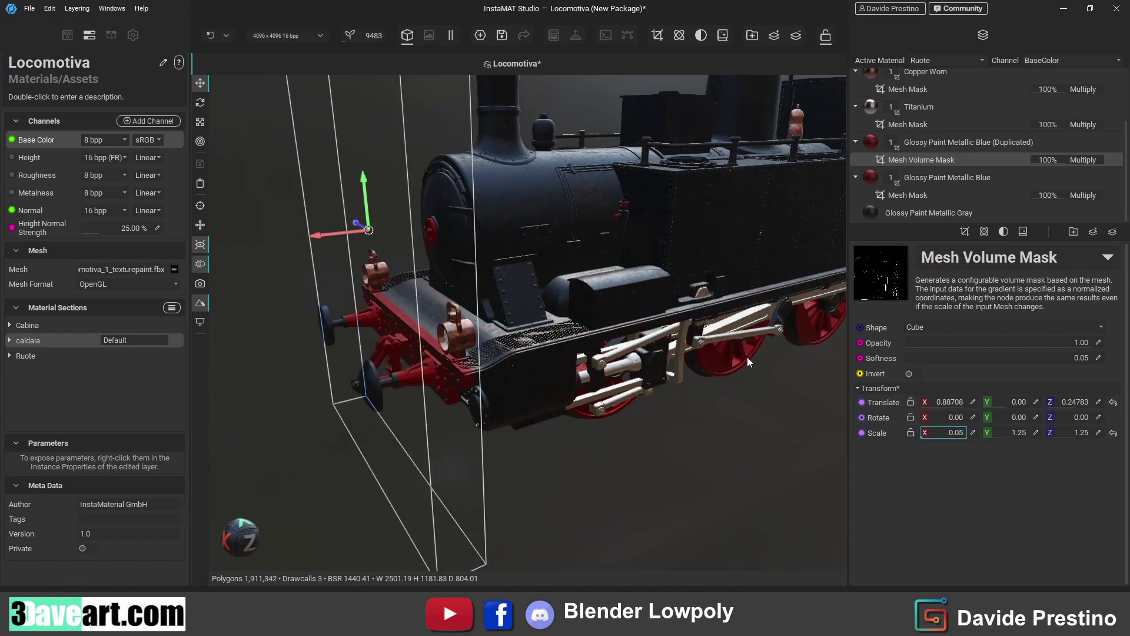
pyautogui.moveTo(327, 235); pyautogui.dragTo(322, 235)
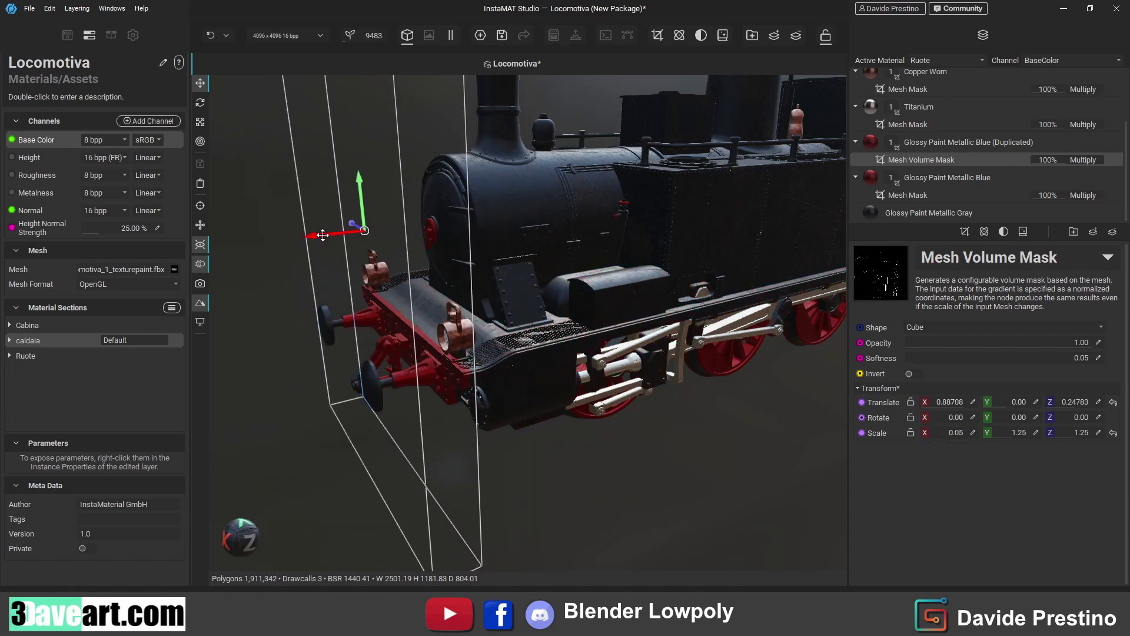
pyautogui.scroll(-5, 564, 433)
pyautogui.moveTo(564, 432); pyautogui.dragTo(832, 256, button='middle')
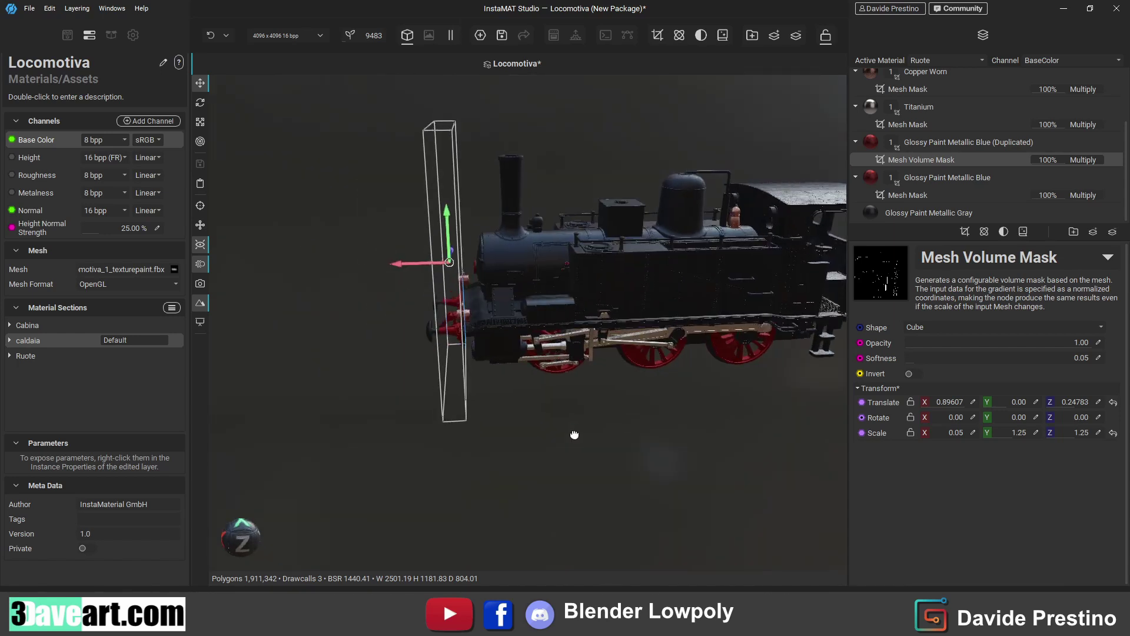
# - Duplicate the red paint layer and move its volume slab to X −0.89847 at the rear
pyautogui.rightClick(921, 143)
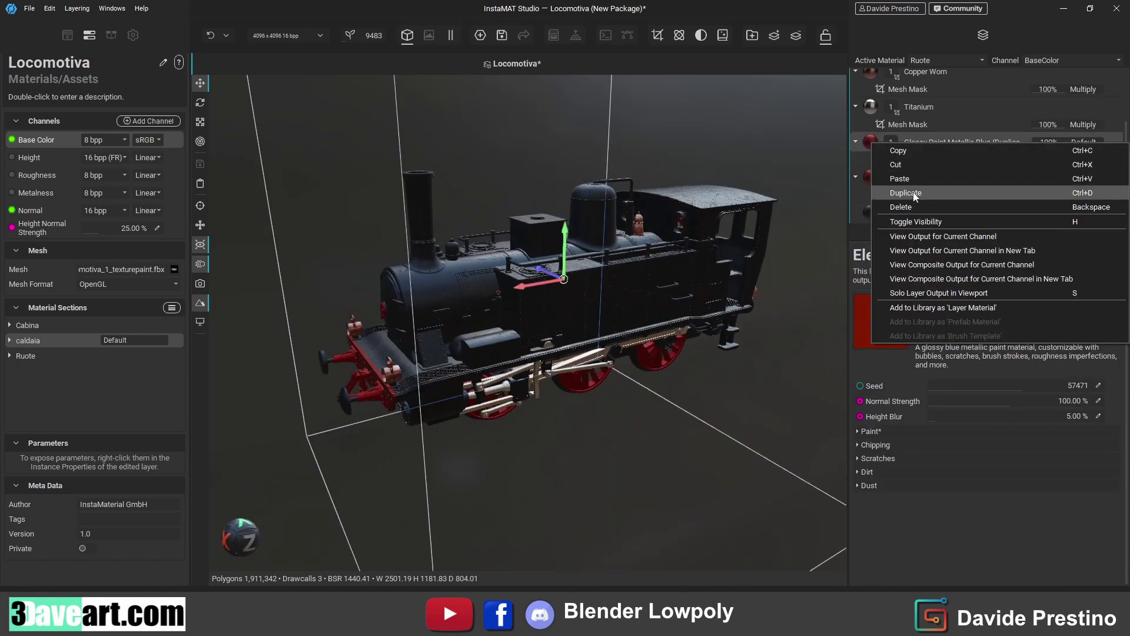
pyautogui.click(913, 192)
pyautogui.scroll(3, 447, 366)
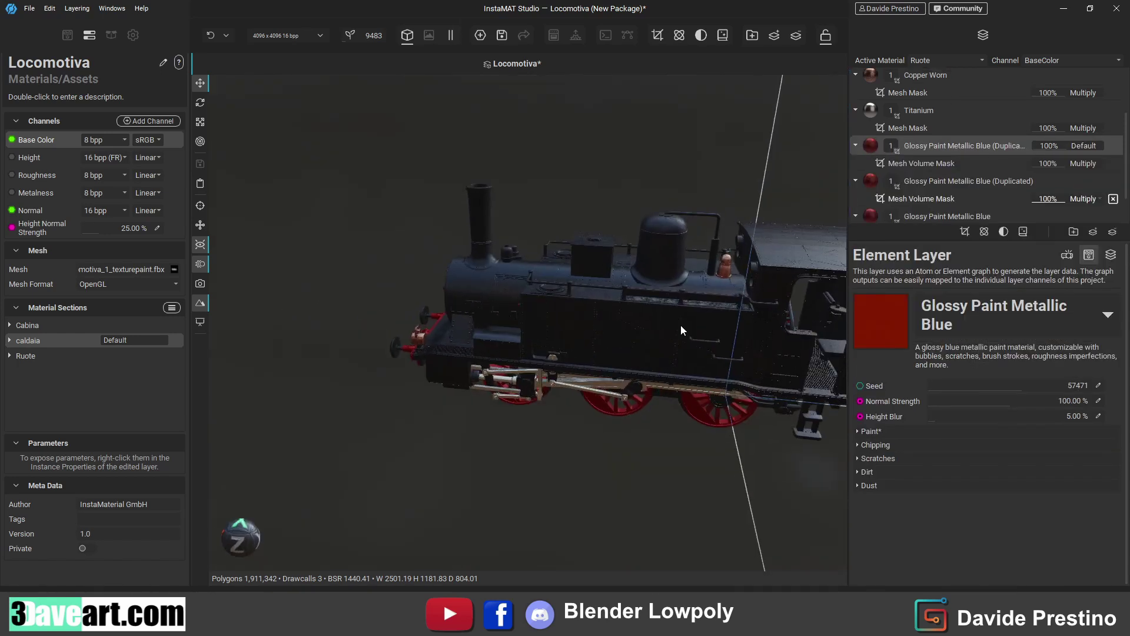
pyautogui.moveTo(447, 366); pyautogui.dragTo(401, 318, button='middle')
pyautogui.moveTo(659, 284); pyautogui.dragTo(333, 285)
pyautogui.click(891, 165)
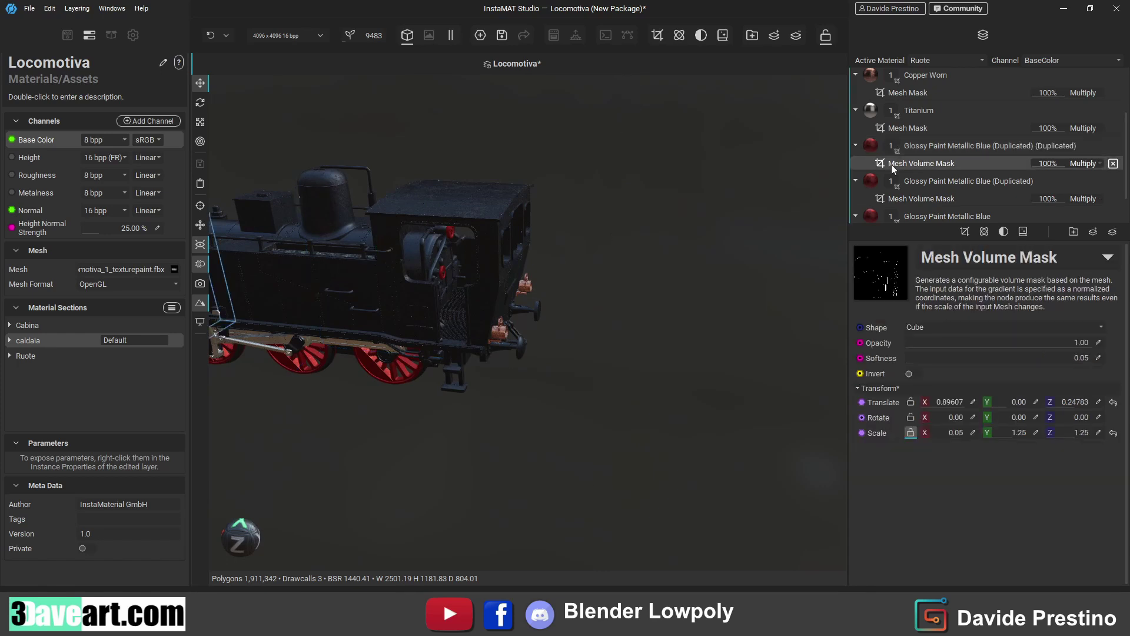
pyautogui.moveTo(253, 262); pyautogui.dragTo(227, 263, button='middle')
pyautogui.moveTo(213, 261); pyautogui.dragTo(498, 331)
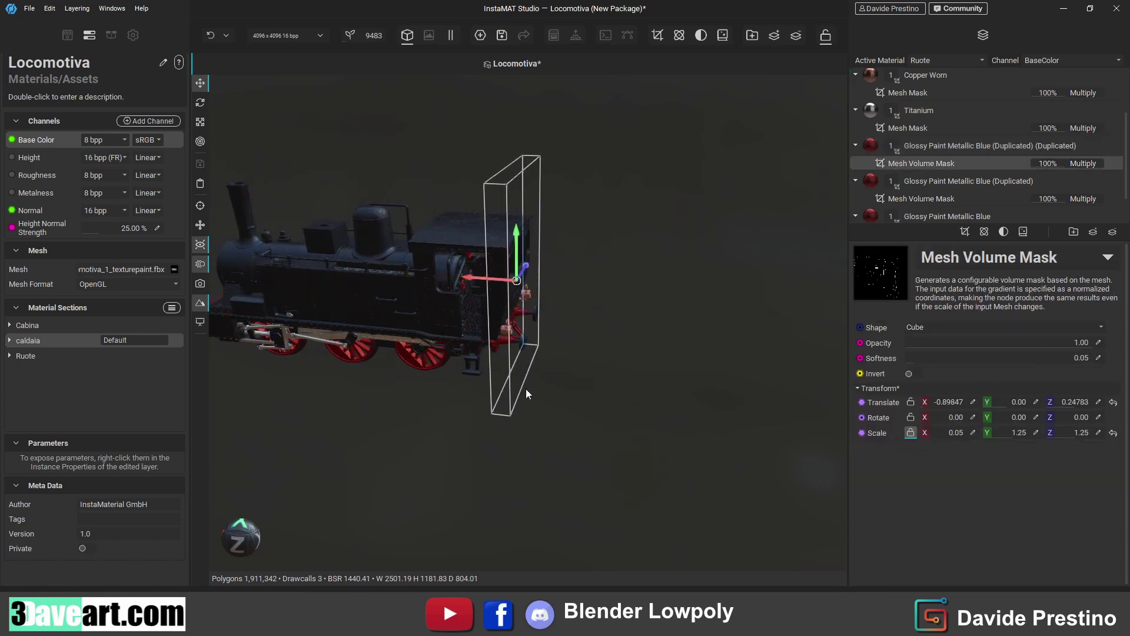
pyautogui.scroll(5, 490, 313)
pyautogui.scroll(3, 490, 318)
pyautogui.moveTo(490, 320)
pyautogui.mouseDown(button='middle')
pyautogui.moveTo(362, 376)
pyautogui.moveTo(538, 390)
pyautogui.moveTo(577, 311)
pyautogui.mouseUp(button='middle')
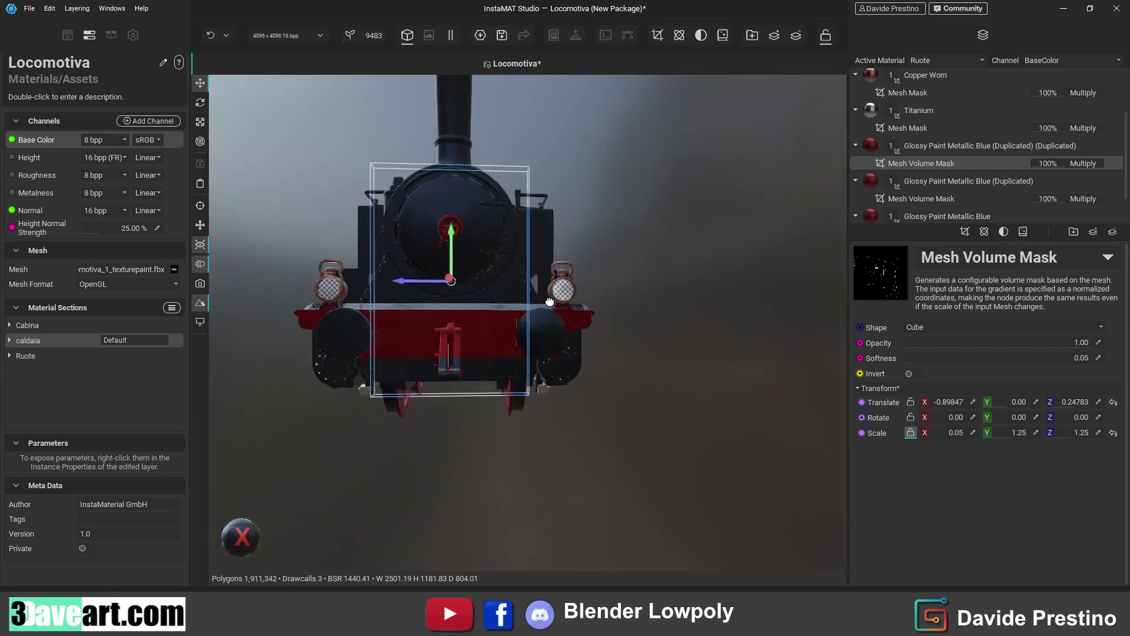
pyautogui.scroll(2, 916, 98)
# - Add a Multi-Channel Layer on top using 740.png from locomotiva as its base colour image
pyautogui.click(926, 79)
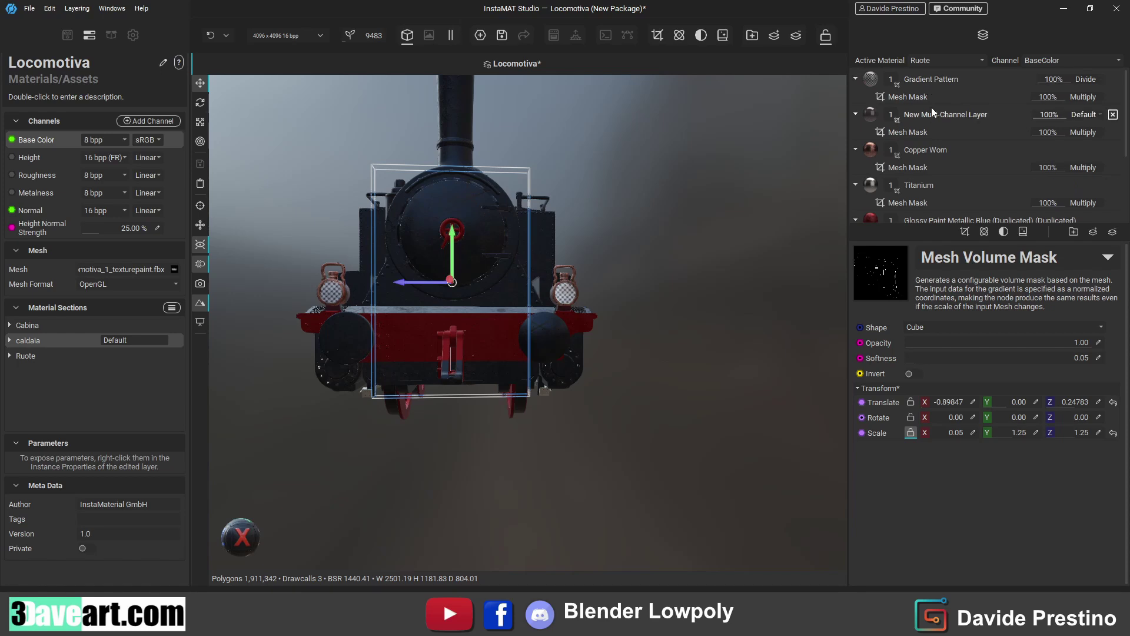
pyautogui.click(1094, 232)
pyautogui.click(1075, 240)
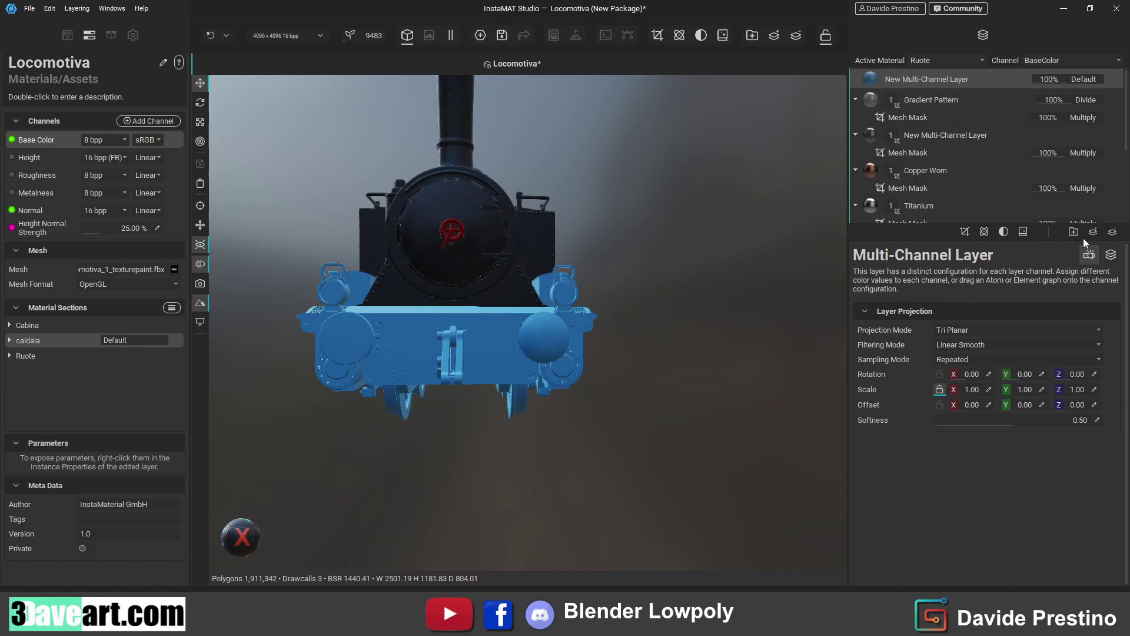
pyautogui.click(1111, 255)
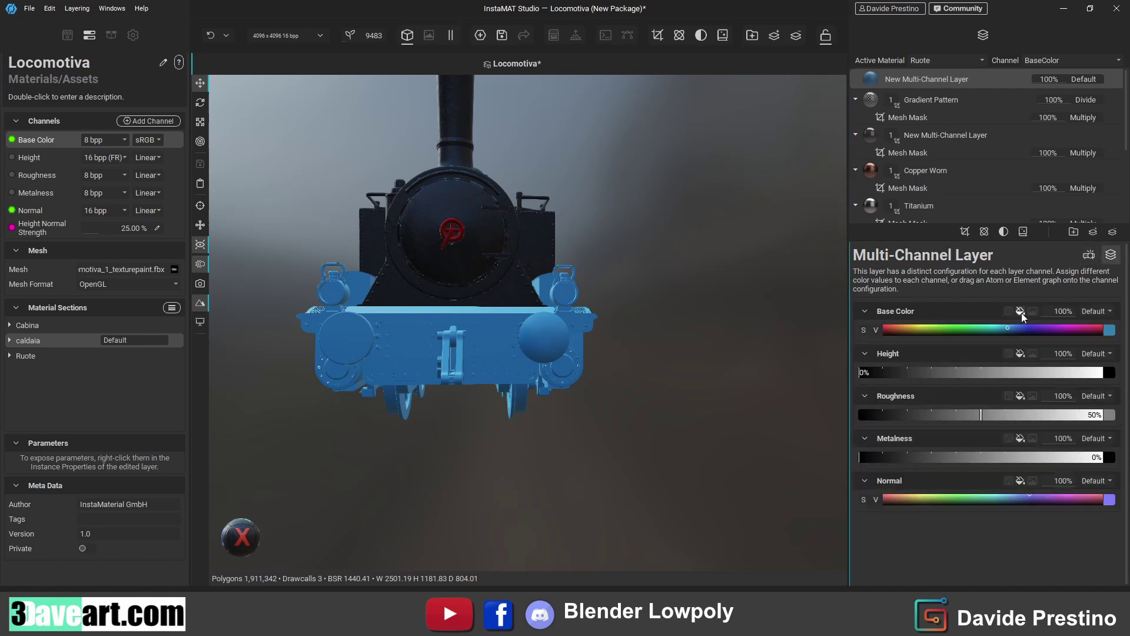
pyautogui.click(1032, 312)
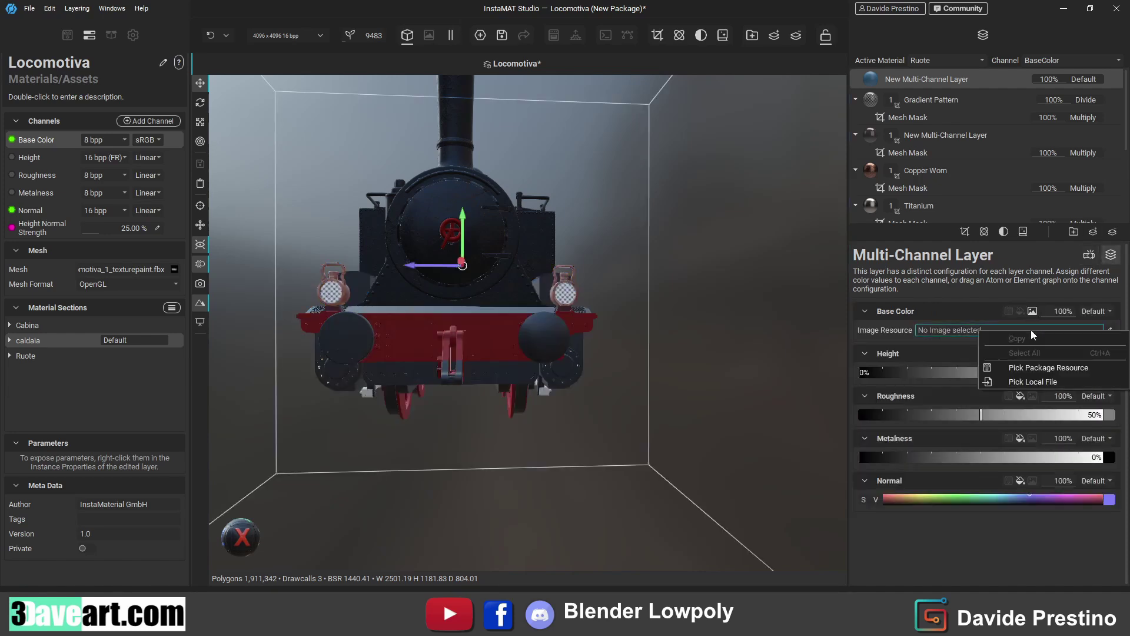
pyautogui.click(1030, 381)
pyautogui.click(277, 33)
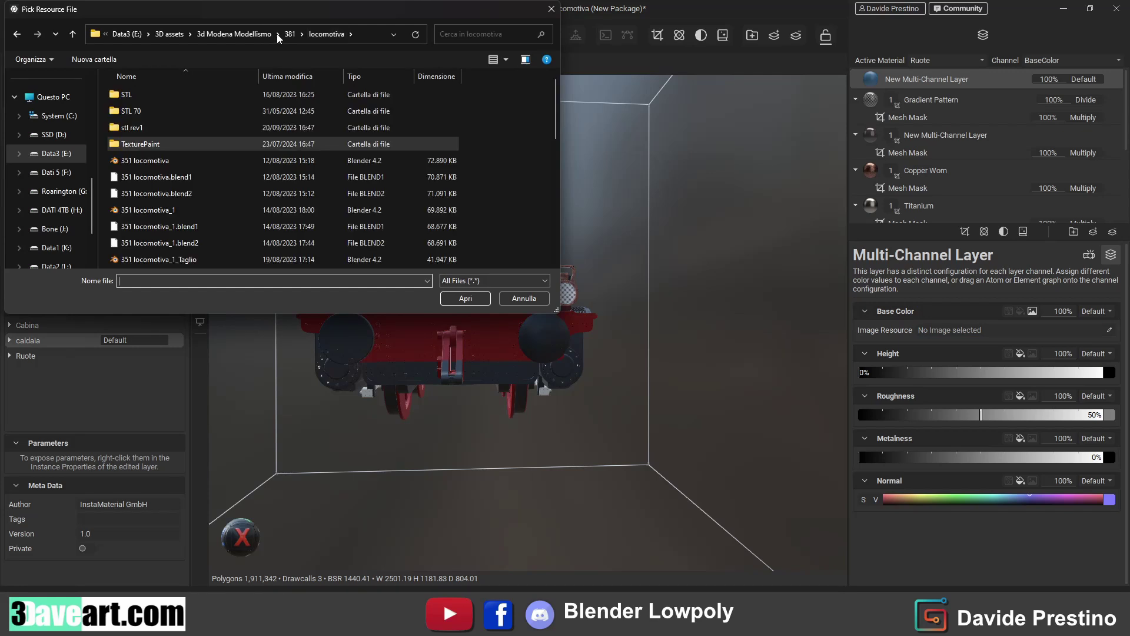
pyautogui.scroll(-3, 242, 222)
pyautogui.click(242, 225)
pyautogui.click(465, 298)
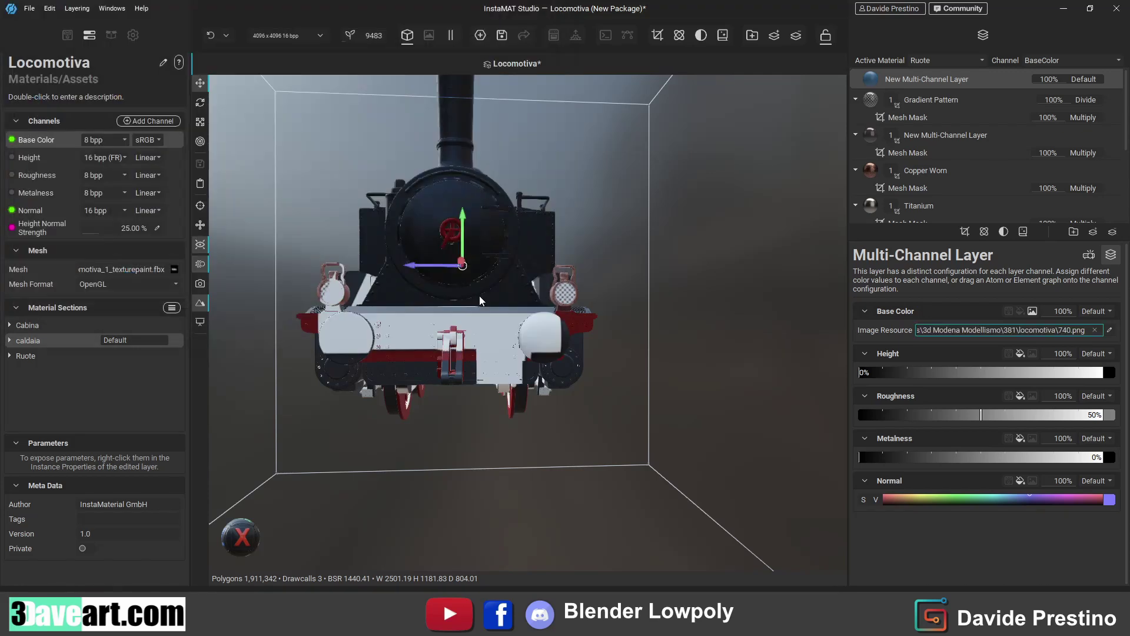
pyautogui.click(1089, 255)
# - Set the 740 layer's Projection Mode to Decal
pyautogui.click(956, 329)
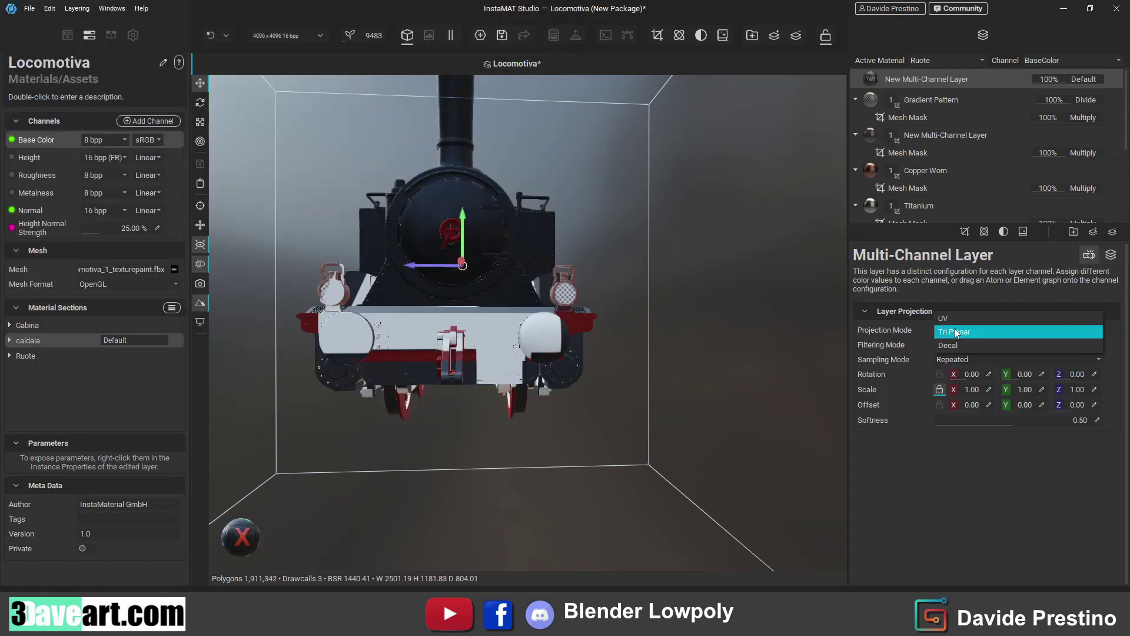
pyautogui.click(952, 346)
pyautogui.press('space')
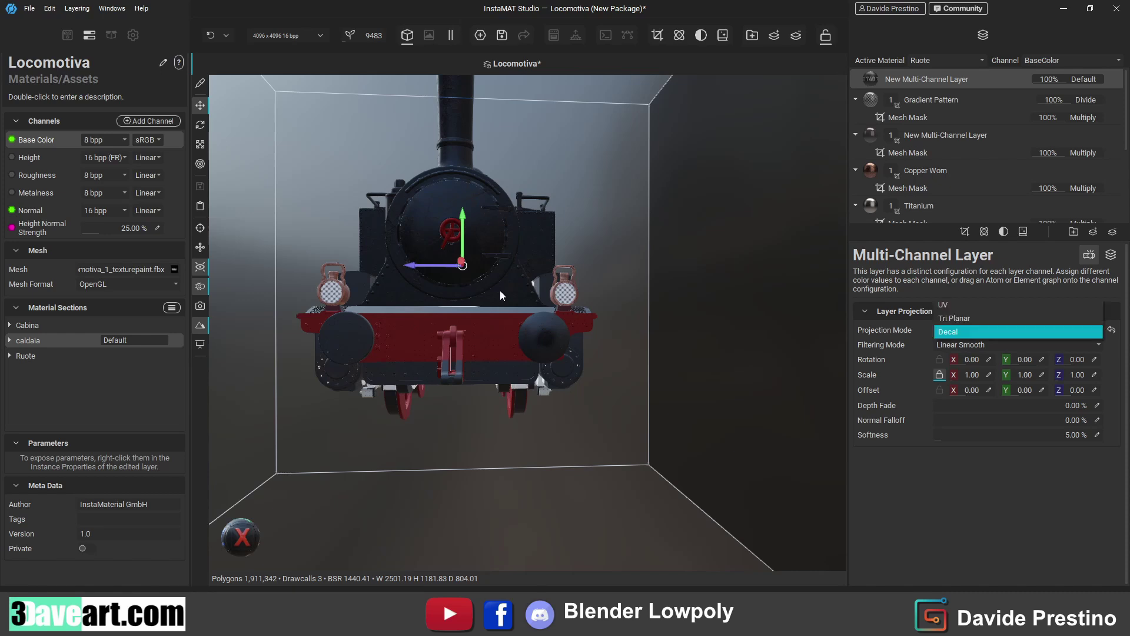
pyautogui.press('Return')
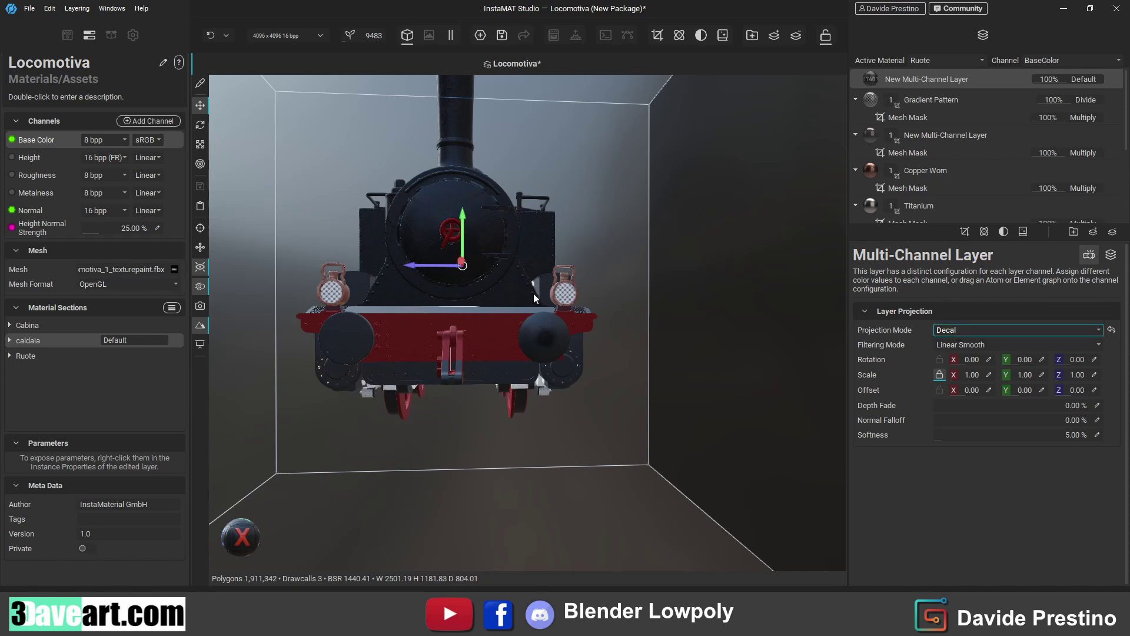
# - Scale the decal projection down to 0.17
pyautogui.press('r')
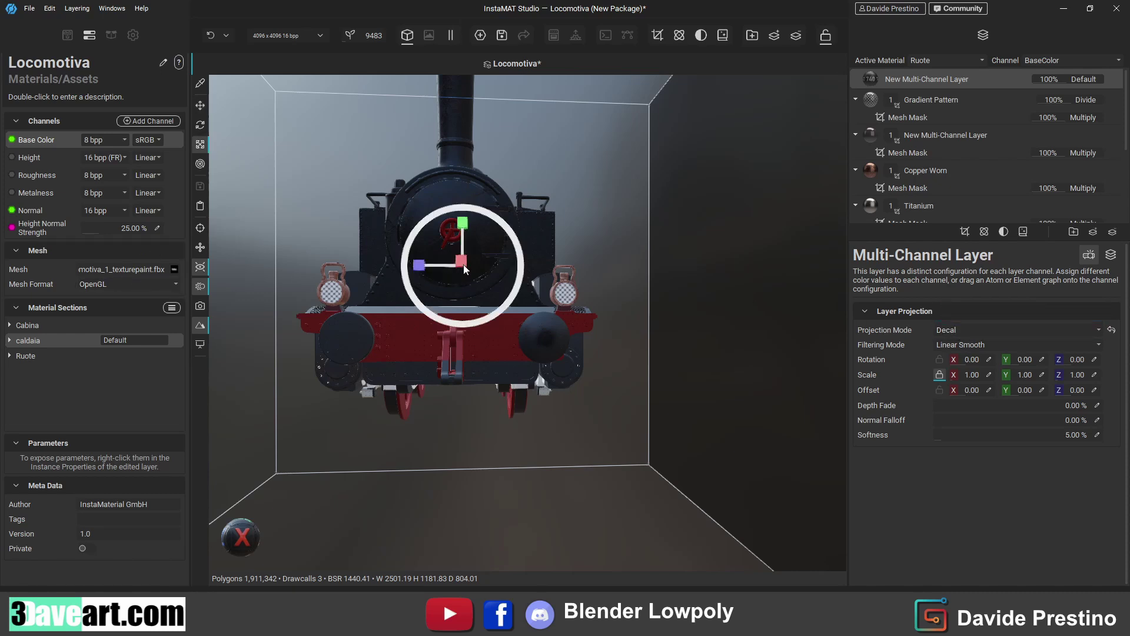
pyautogui.moveTo(464, 264); pyautogui.dragTo(507, 321, button='middle')
pyautogui.press('e')
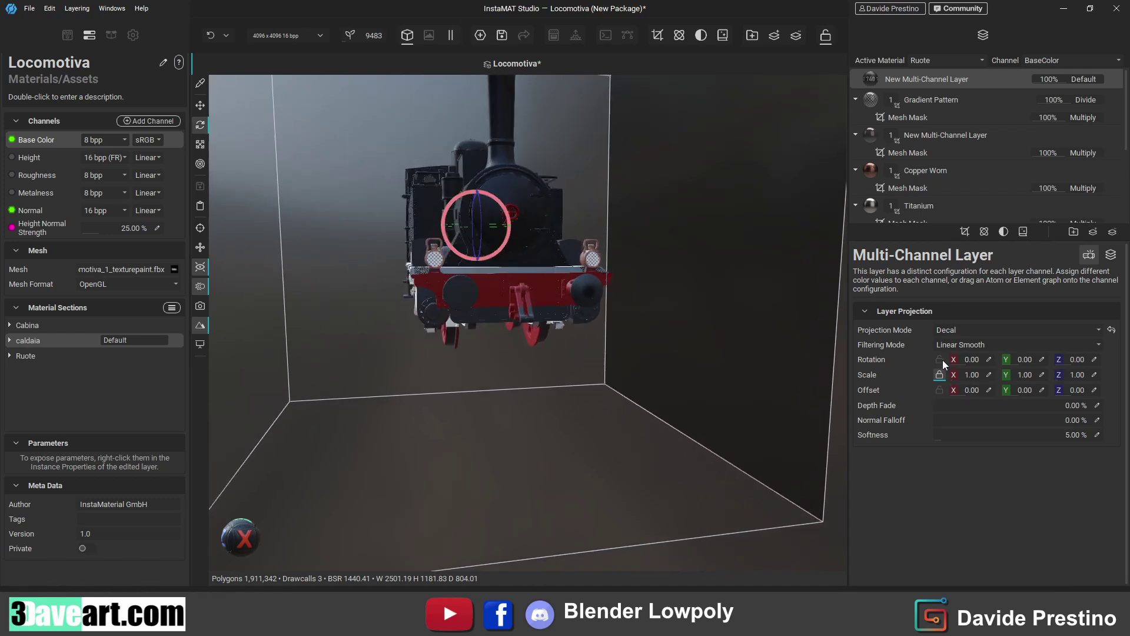
pyautogui.moveTo(973, 374); pyautogui.dragTo(612, 227)
pyautogui.moveTo(613, 227); pyautogui.dragTo(526, 287, button='middle')
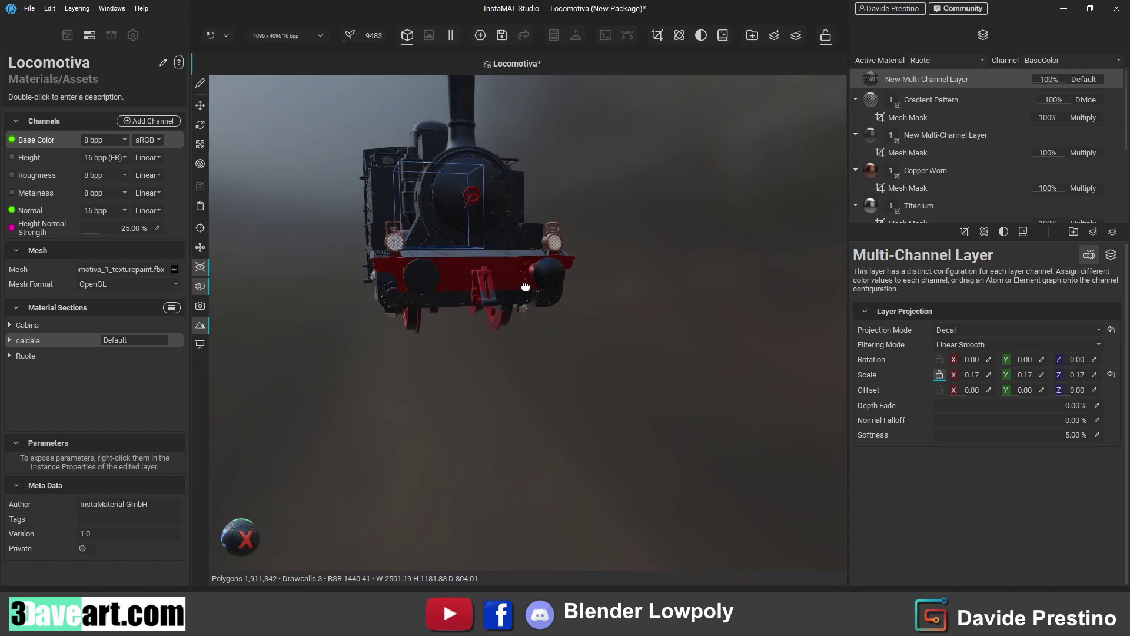
# - Rotate the decal projection to 90 on the Y axis
pyautogui.press('w')
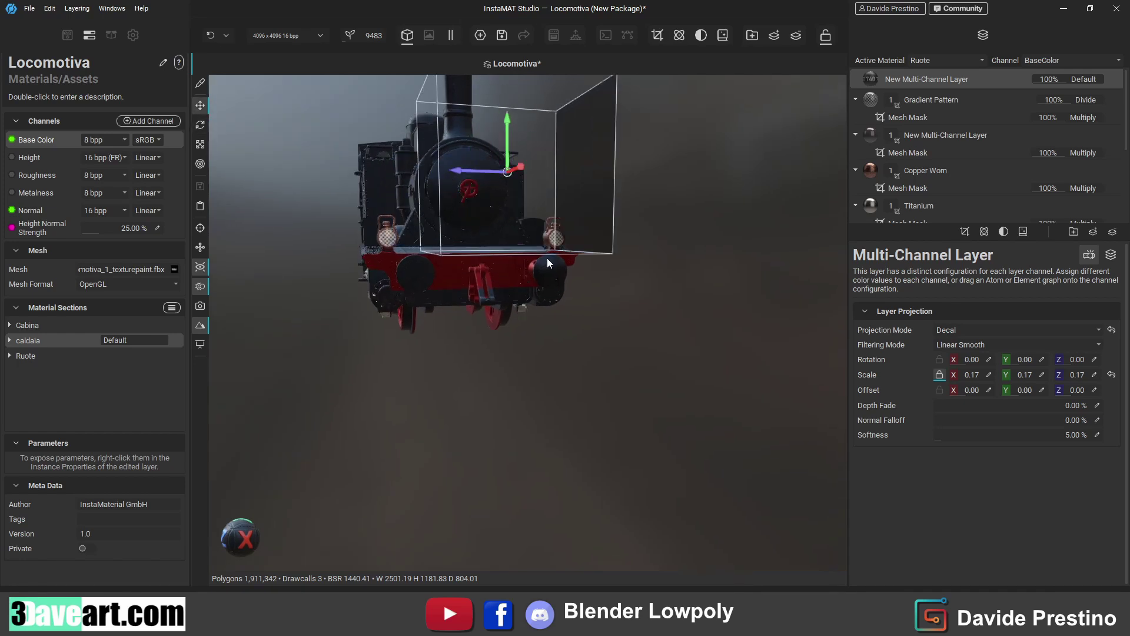
pyautogui.press('e')
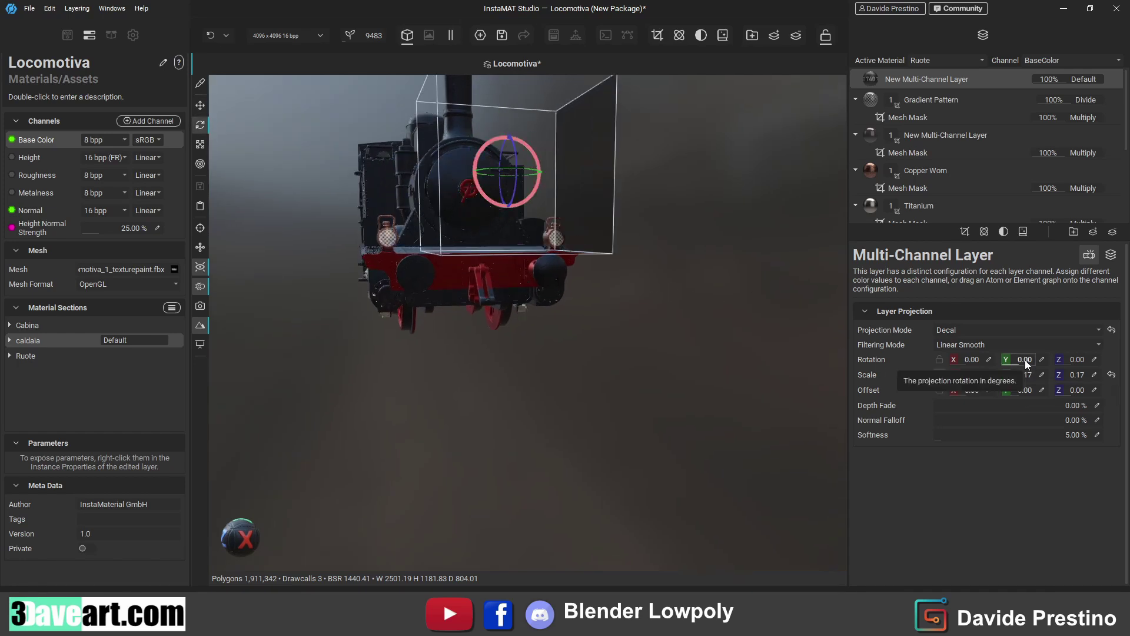
pyautogui.moveTo(1025, 359); pyautogui.dragTo(1032, 360)
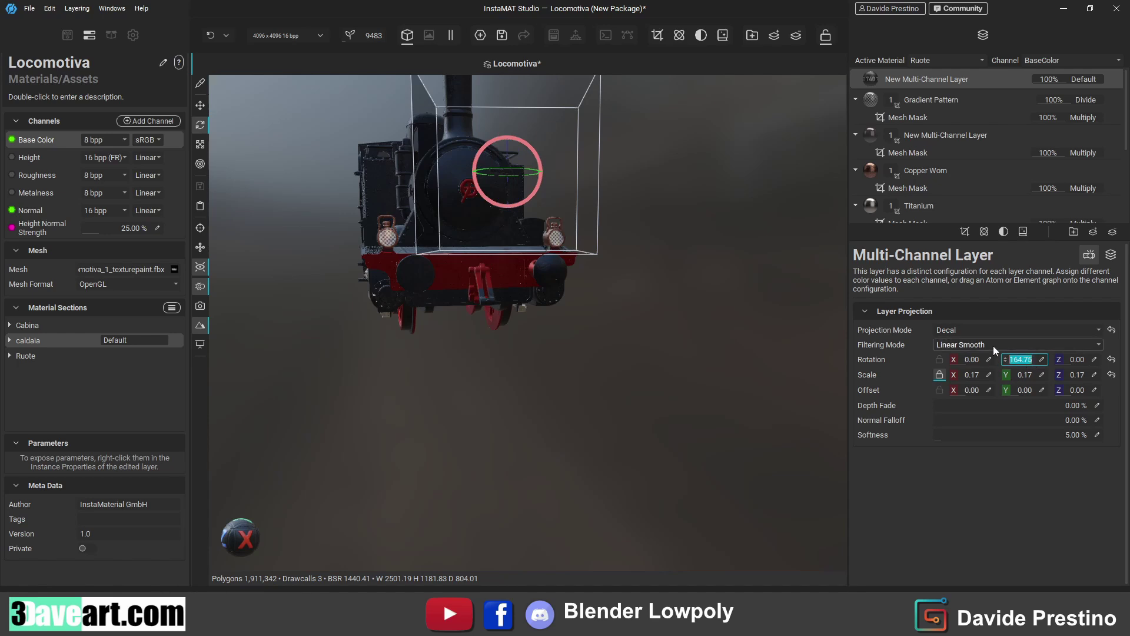
pyautogui.write('90')
pyautogui.press('Return')
pyautogui.press('w')
# - Move the decal down onto the locomotive front along the red buffer beam
pyautogui.moveTo(513, 144)
pyautogui.mouseDown()
pyautogui.moveTo(478, 277)
pyautogui.moveTo(564, 316)
pyautogui.moveTo(360, 268)
pyautogui.moveTo(407, 298)
pyautogui.mouseUp()
pyautogui.press('r')
pyautogui.press('f')
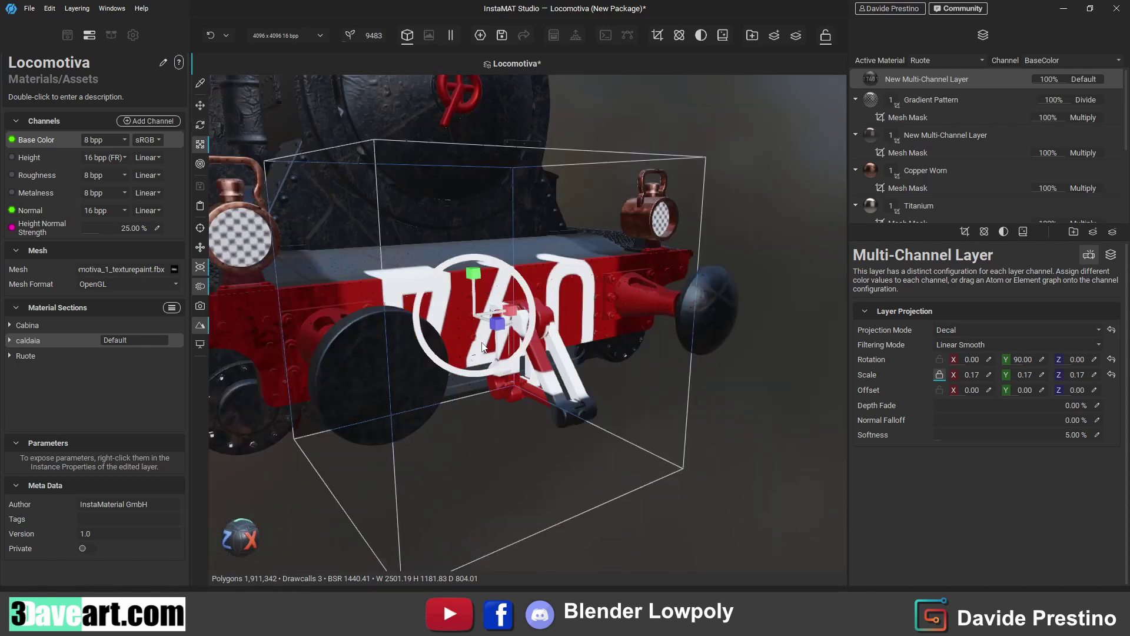
pyautogui.moveTo(479, 292)
pyautogui.mouseDown()
pyautogui.moveTo(486, 299)
pyautogui.moveTo(443, 319)
pyautogui.mouseUp()
pyautogui.press('w')
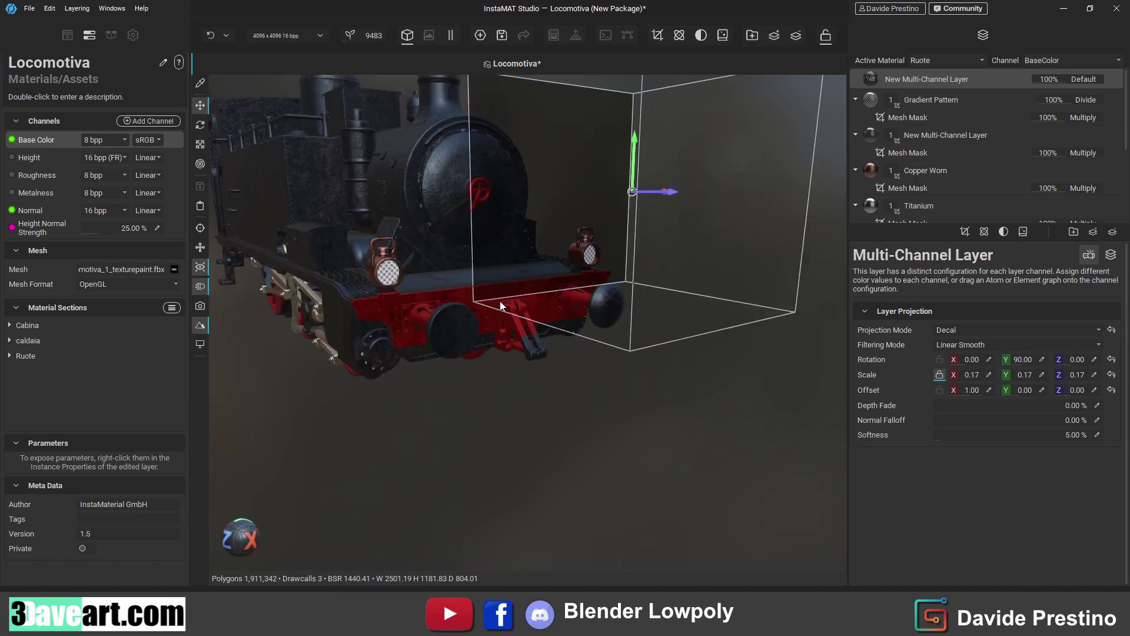
pyautogui.moveTo(634, 180); pyautogui.dragTo(633, 326)
pyautogui.press('e')
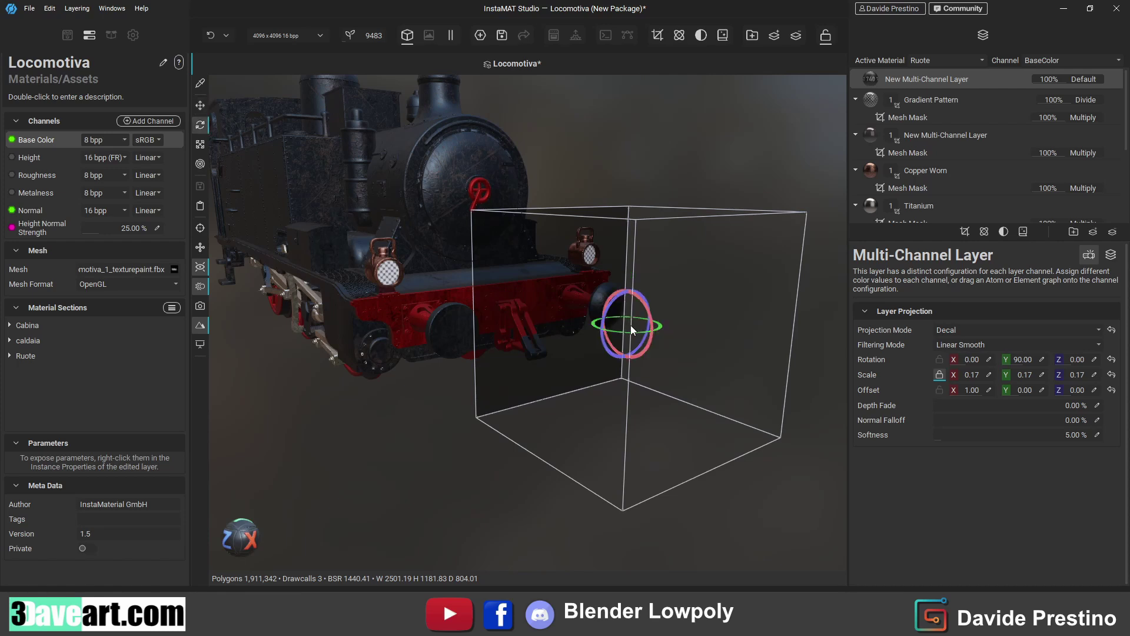
pyautogui.press('r')
pyautogui.press('w')
pyautogui.moveTo(621, 324); pyautogui.dragTo(513, 299)
pyautogui.moveTo(516, 299); pyautogui.dragTo(471, 266)
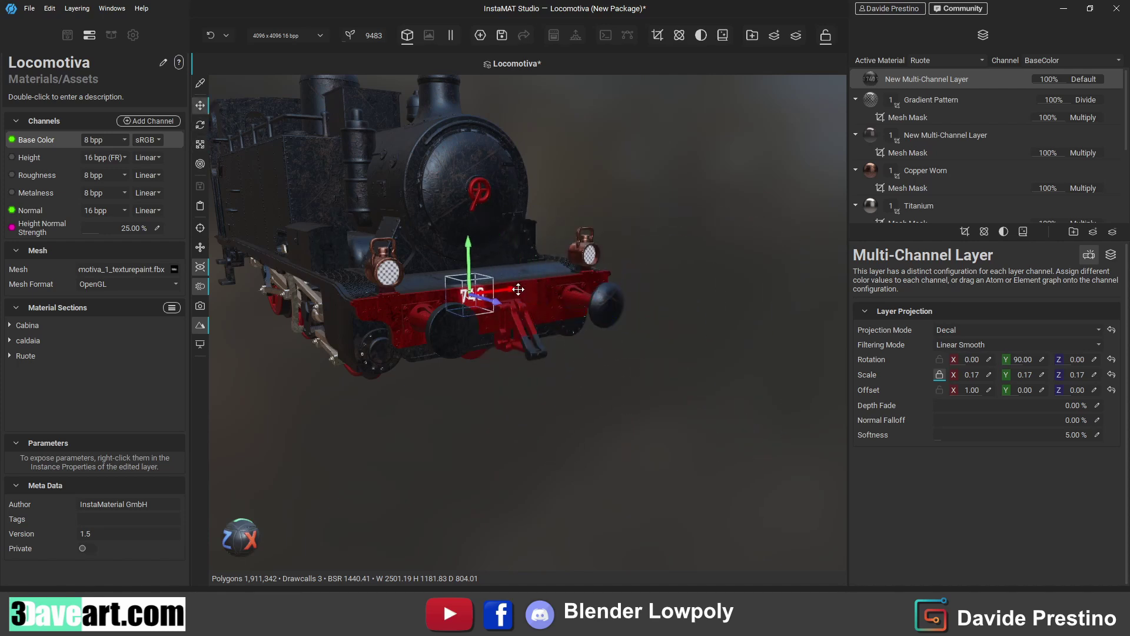
# - Enlarge the 740 decal and centre it on the red buffer beam
pyautogui.press('r')
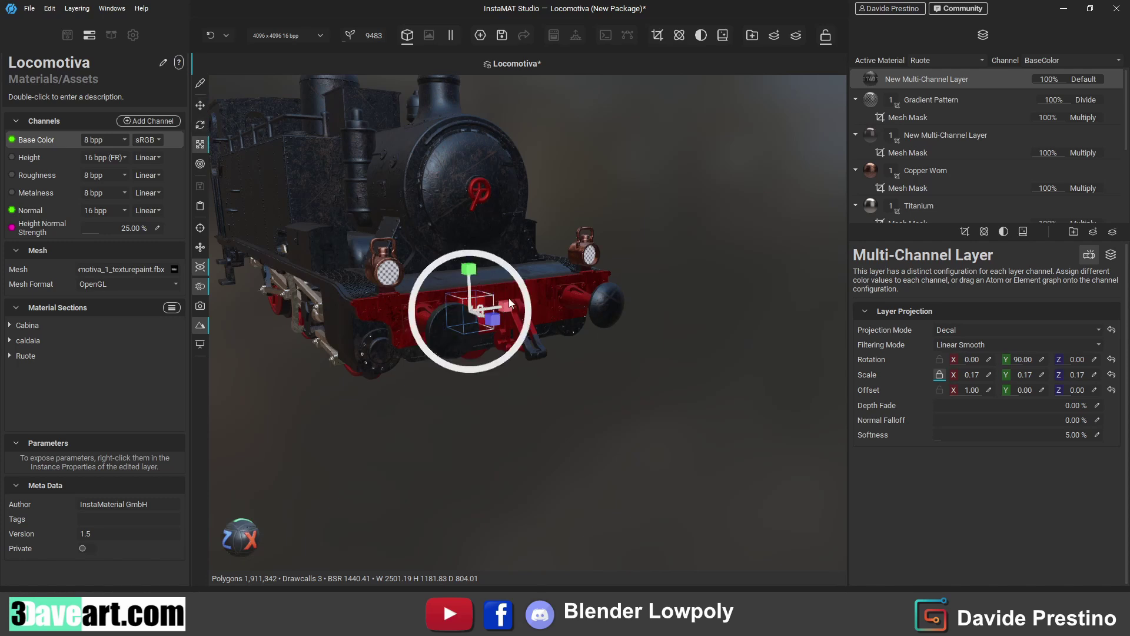
pyautogui.moveTo(531, 278); pyautogui.dragTo(594, 314)
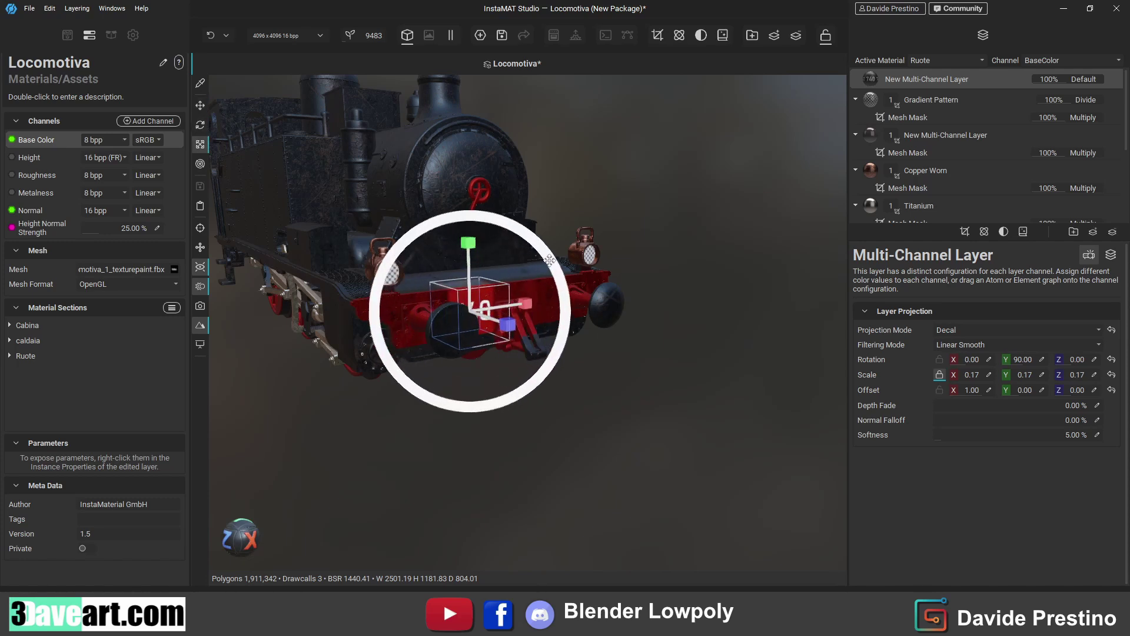
pyautogui.scroll(2, 529, 283)
pyautogui.scroll(2, 413, 224)
pyautogui.scroll(2, 302, 161)
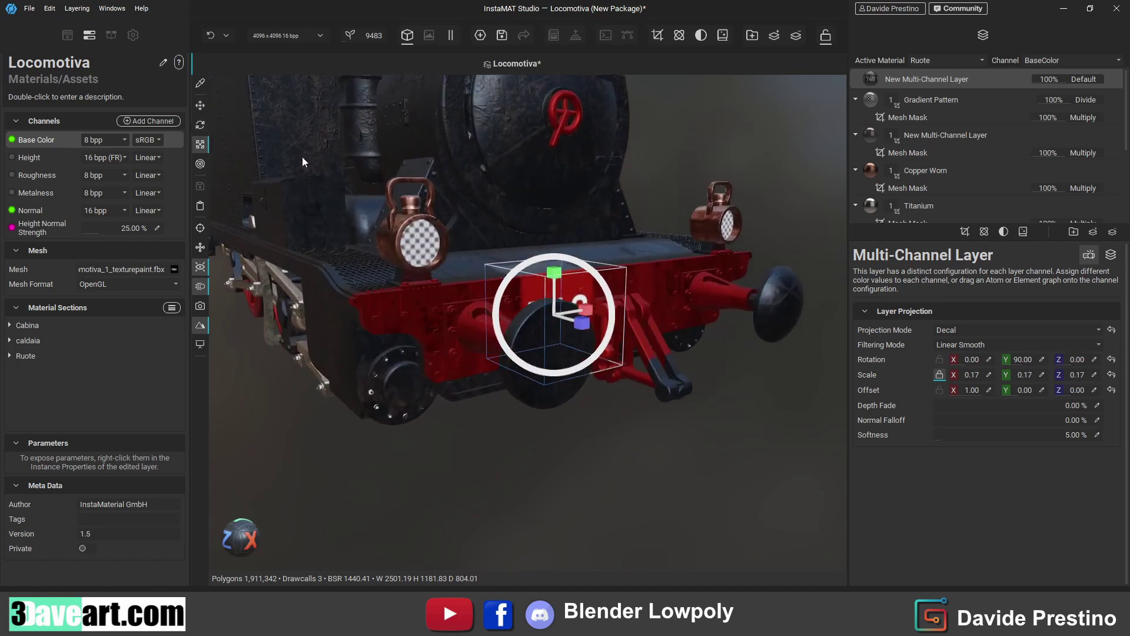
pyautogui.moveTo(626, 369); pyautogui.dragTo(457, 335, button='middle')
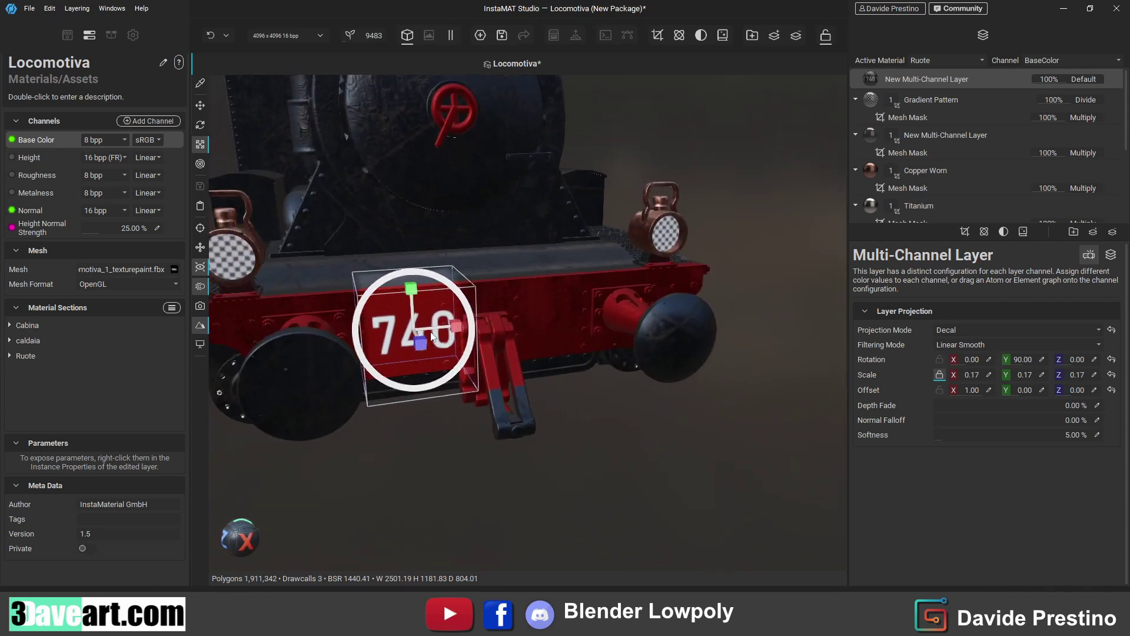
pyautogui.press('w')
pyautogui.moveTo(465, 327)
pyautogui.mouseDown()
pyautogui.moveTo(453, 326)
pyautogui.moveTo(471, 327)
pyautogui.mouseUp()
pyautogui.press('r')
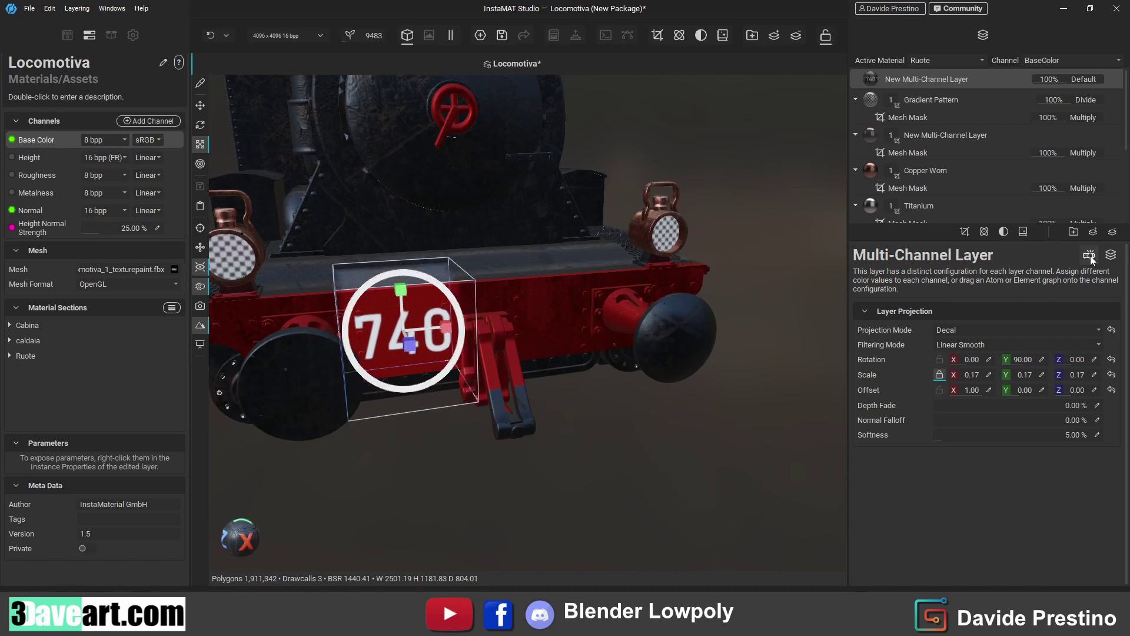
# - Turn off Height, Roughness, Metalness and Normal on the 740 decal layer
pyautogui.click(1110, 255)
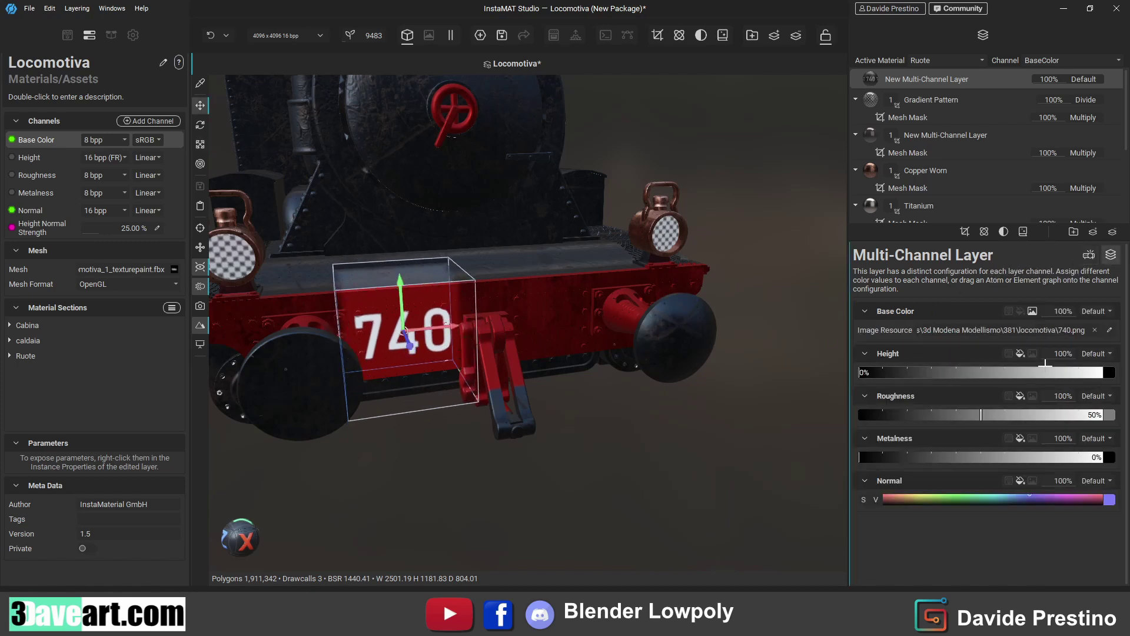
pyautogui.click(1063, 353)
pyautogui.click(1067, 375)
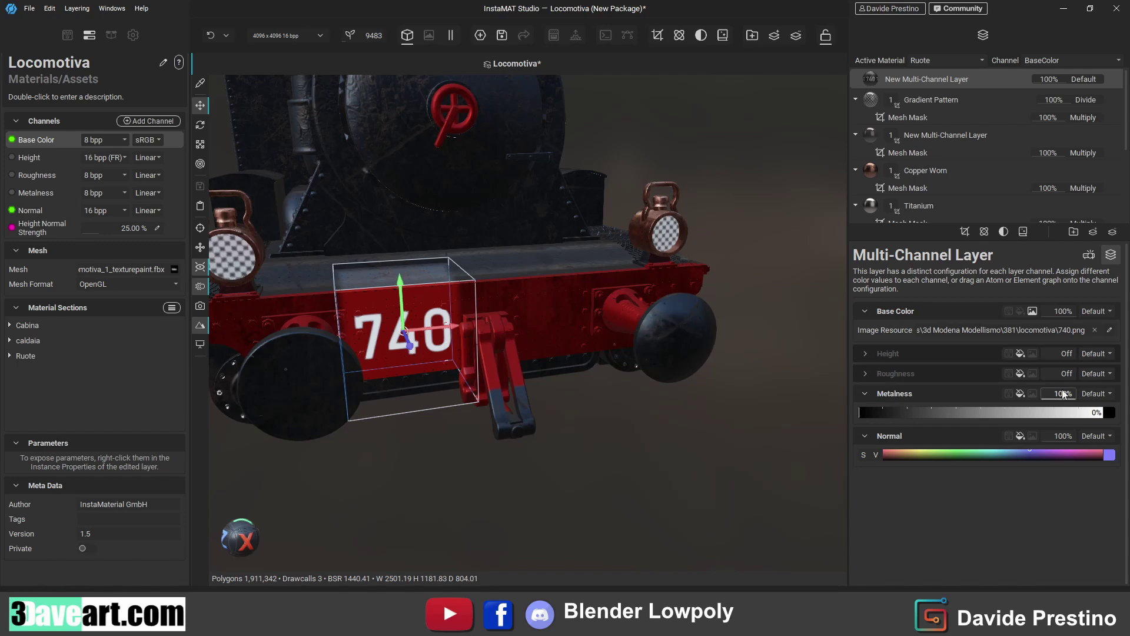
pyautogui.click(1058, 413)
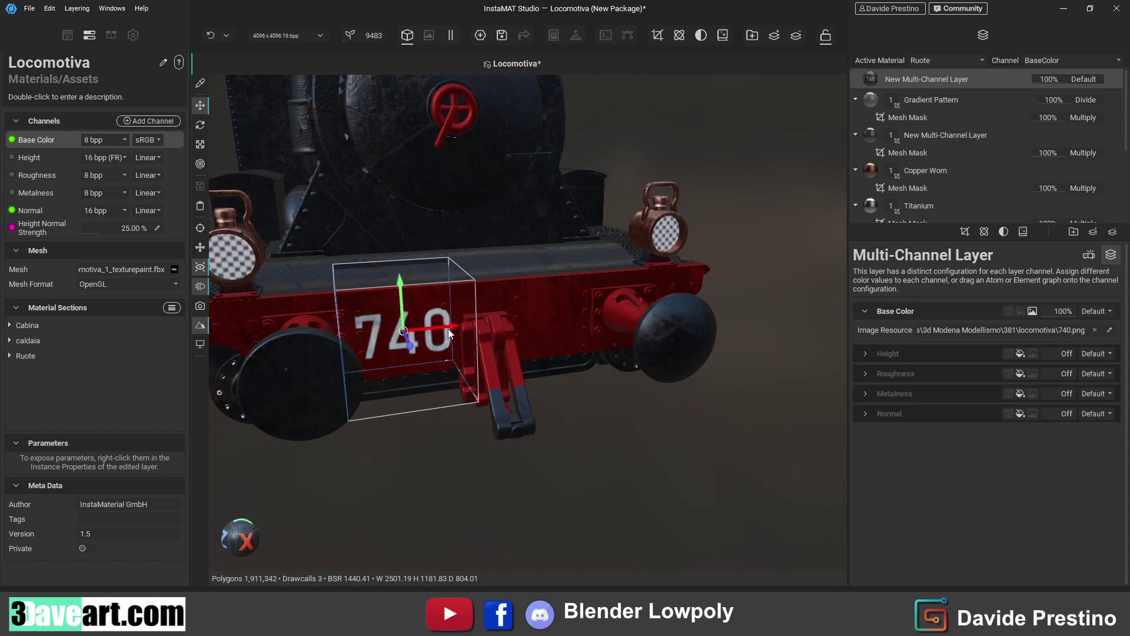
# - Duplicate the 740 decal layer and slide the copy right along the beam
pyautogui.moveTo(451, 325); pyautogui.dragTo(445, 325)
pyautogui.press('Delete')
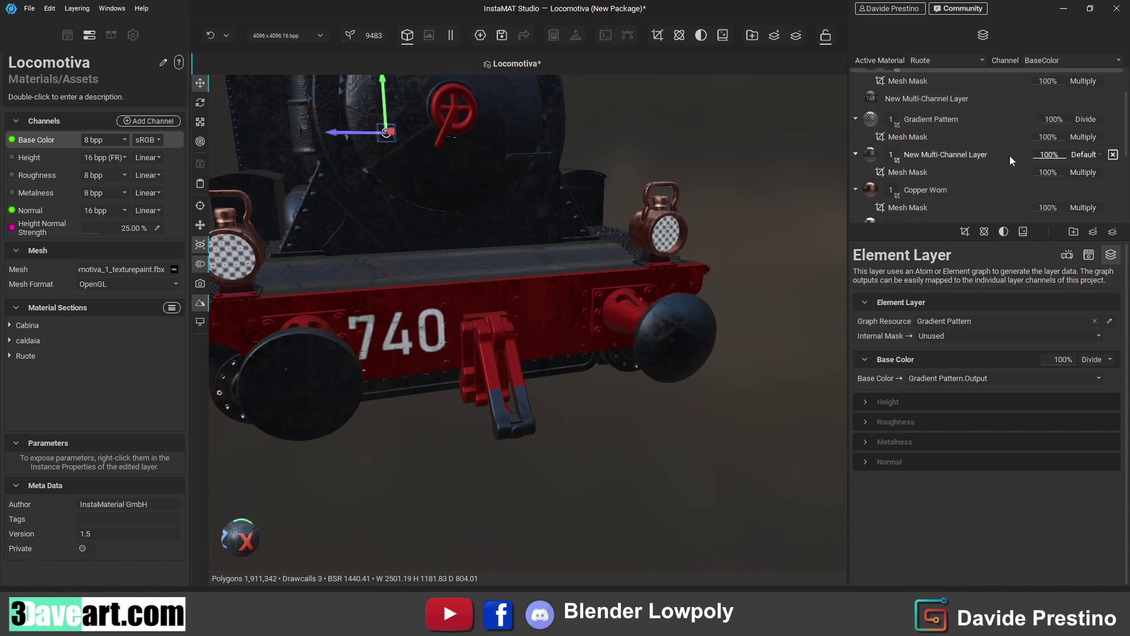
pyautogui.click(1009, 154)
pyautogui.hotkey('ctrl', 'd')
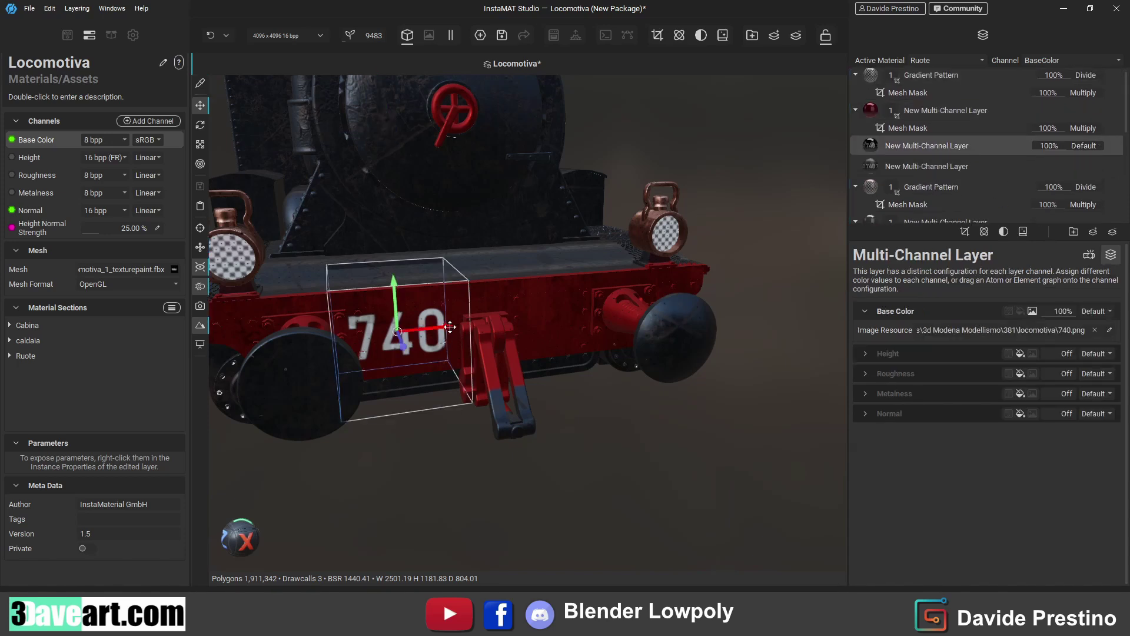
pyautogui.moveTo(454, 331); pyautogui.dragTo(589, 321)
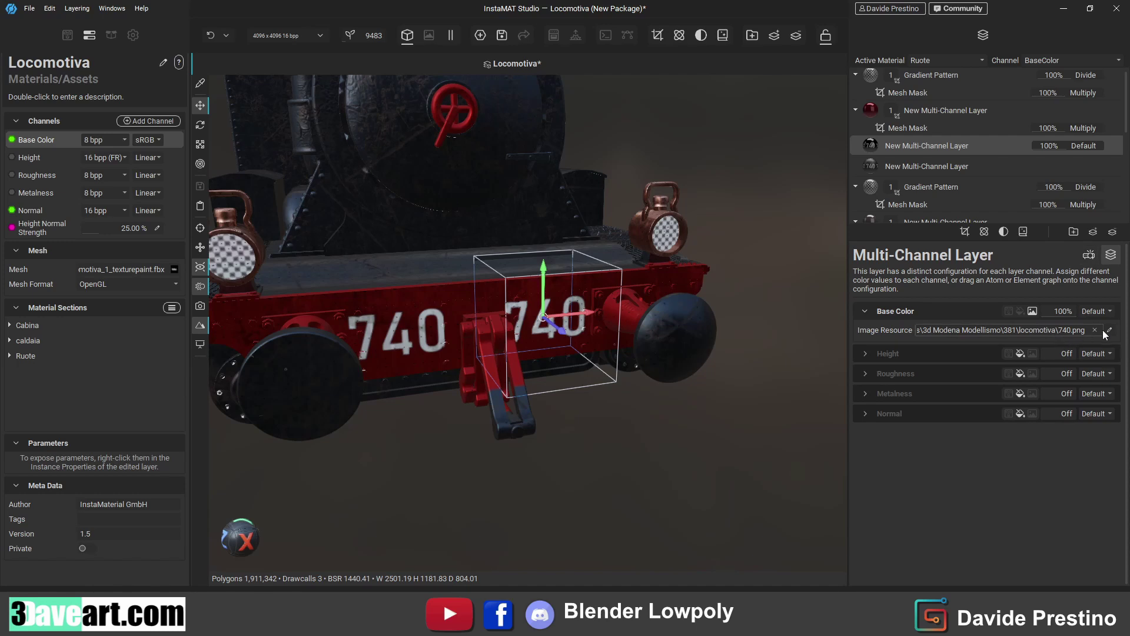
# - Load 351.png as the copied decal's image resource
pyautogui.click(1081, 333)
pyautogui.click(1007, 380)
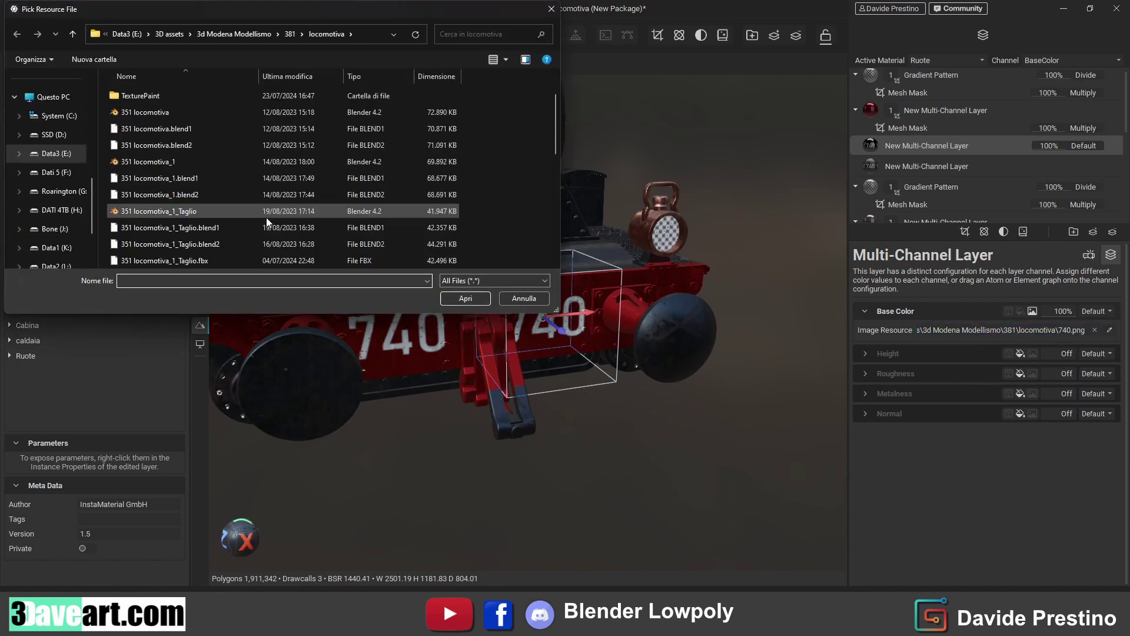
pyautogui.scroll(-3, 266, 217)
pyautogui.doubleClick(253, 228)
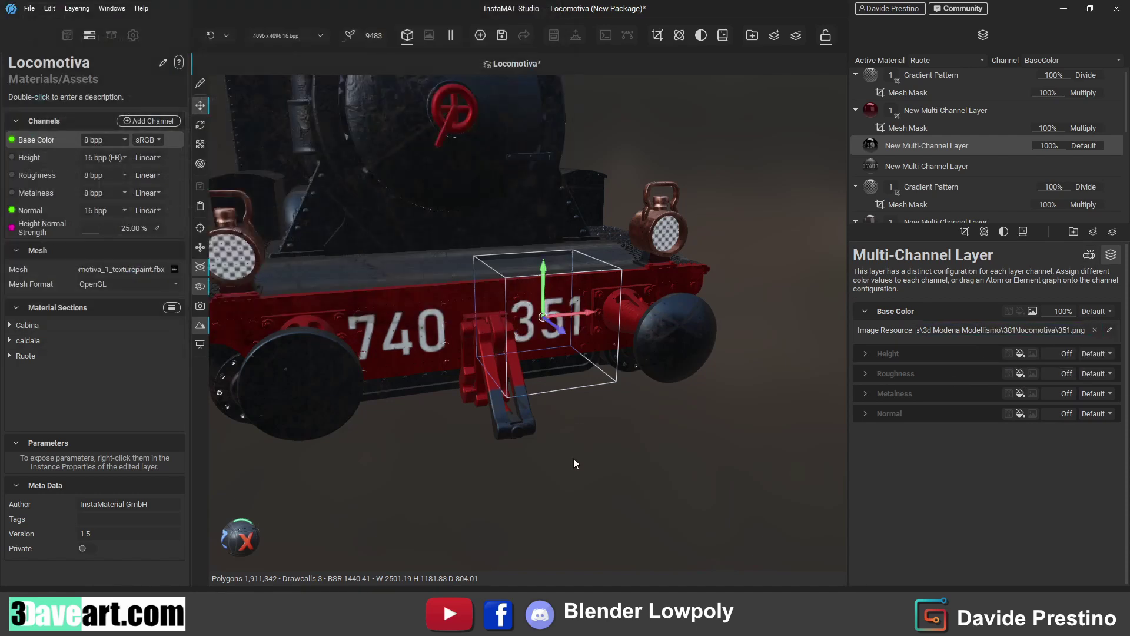
pyautogui.scroll(-3, 580, 429)
pyautogui.moveTo(585, 409)
pyautogui.mouseDown(button='middle')
pyautogui.moveTo(502, 410)
pyautogui.moveTo(437, 344)
pyautogui.mouseUp(button='middle')
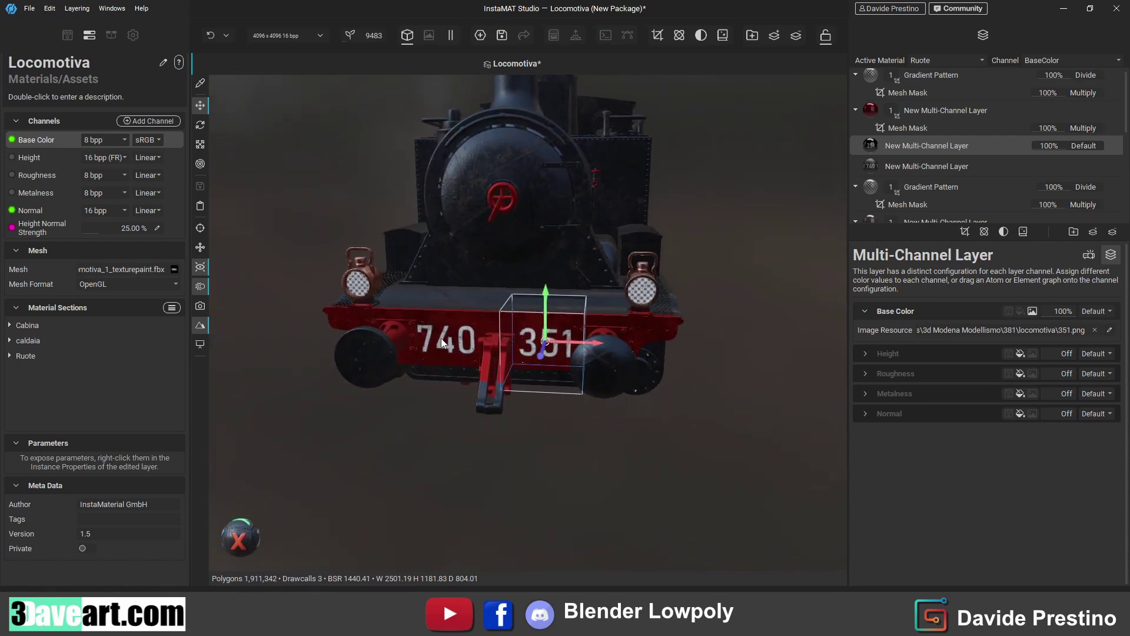
pyautogui.keyDown('ctrl'); pyautogui.click(906, 167); pyautogui.keyUp('ctrl')
pyautogui.moveTo(530, 330); pyautogui.dragTo(484, 324, button='middle')
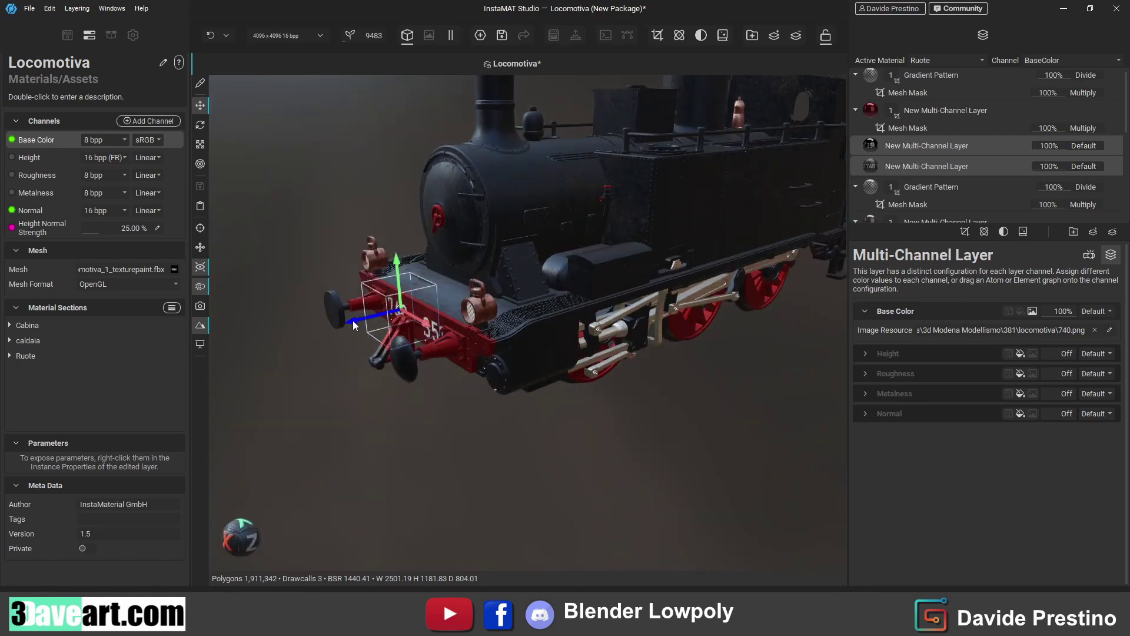
# - Duplicate both the 351 and 740 decal layers
pyautogui.moveTo(352, 320); pyautogui.dragTo(378, 333)
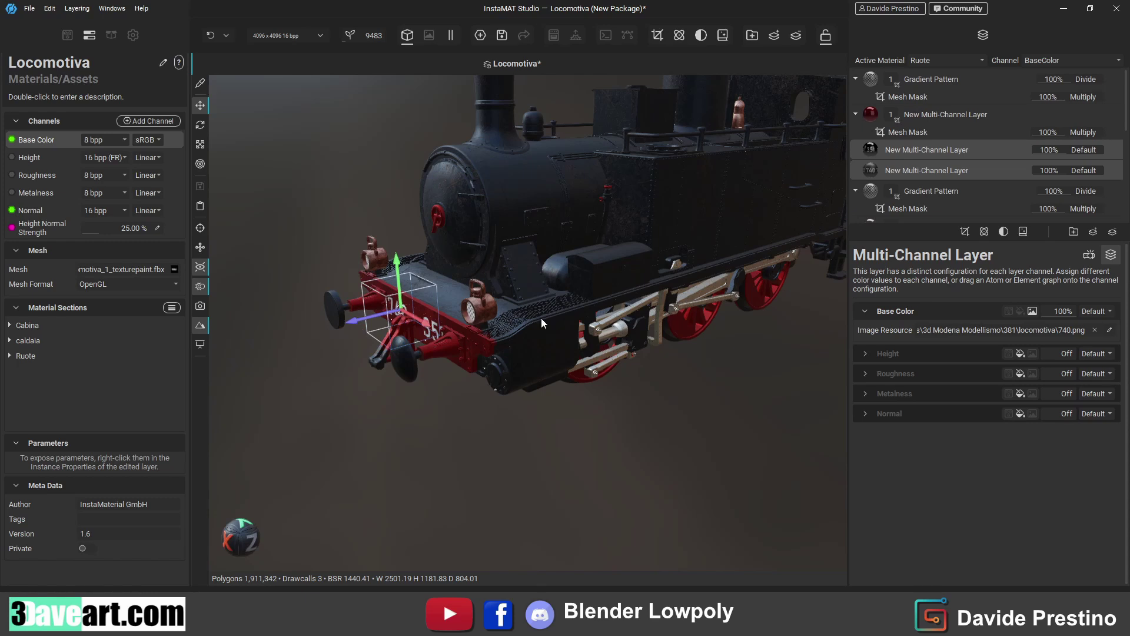
pyautogui.moveTo(927, 166)
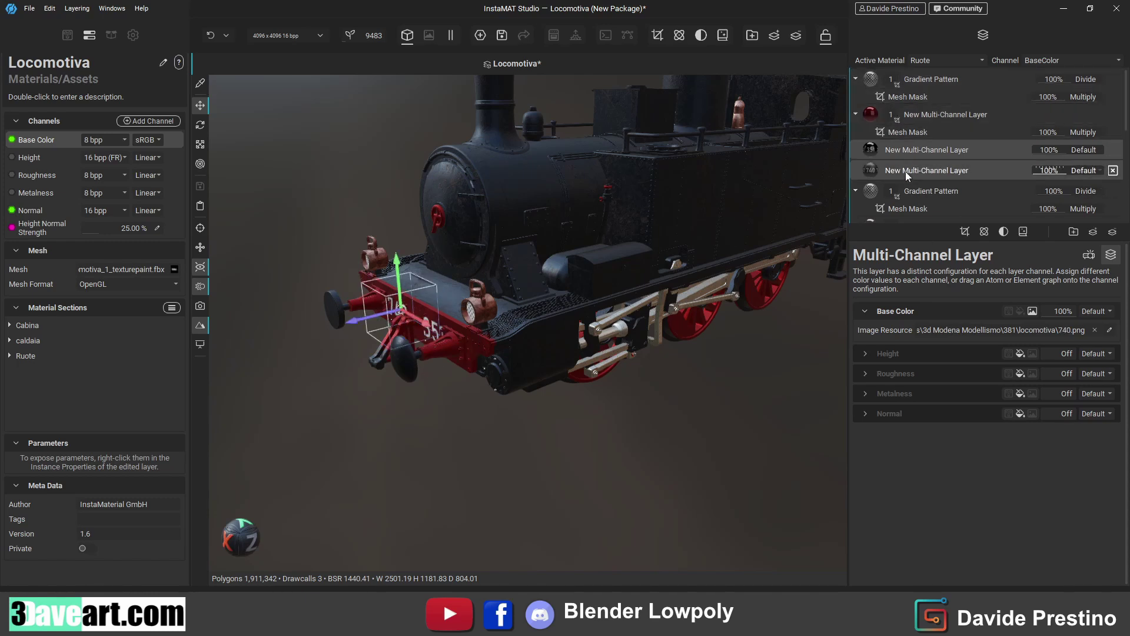
pyautogui.hotkey('ctrl', 'd')
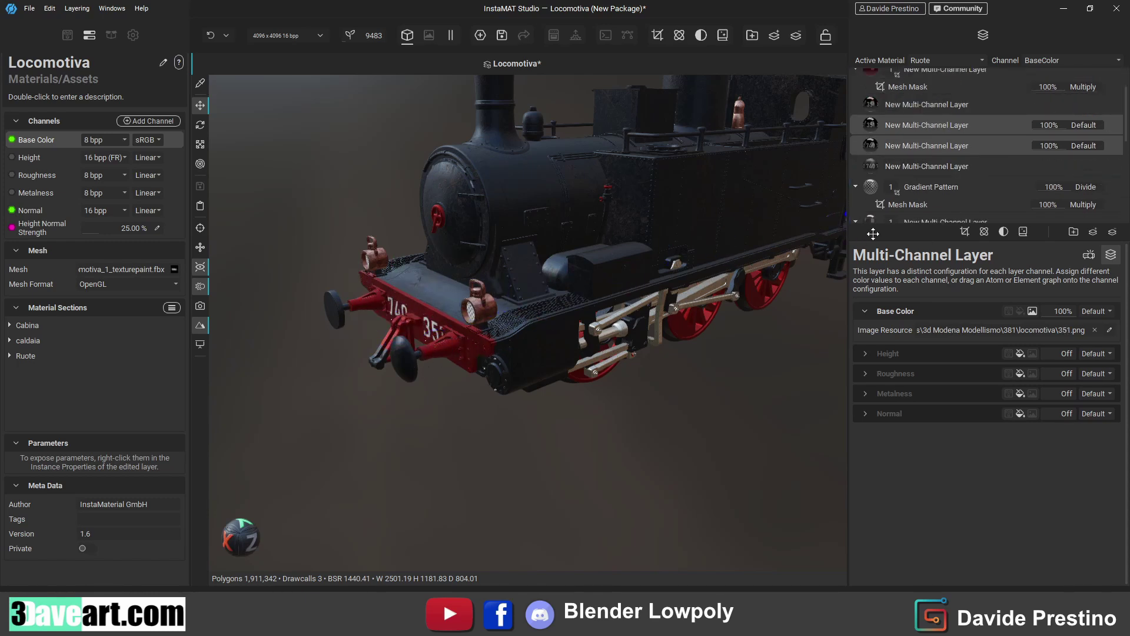
pyautogui.moveTo(729, 276); pyautogui.dragTo(740, 302, button='middle')
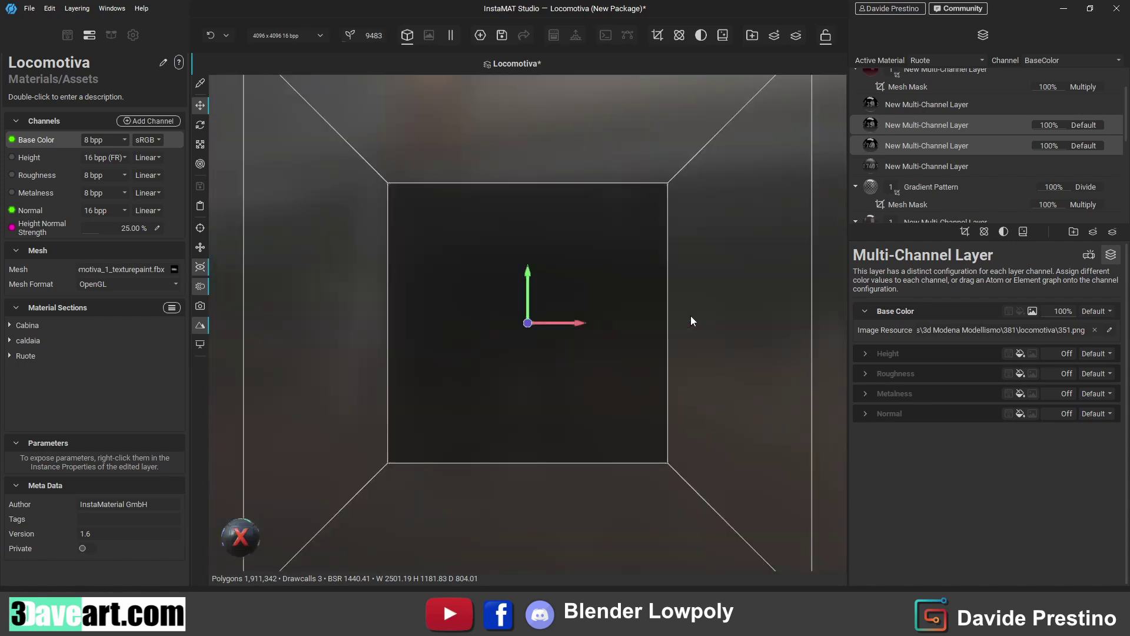
pyautogui.moveTo(690, 315)
pyautogui.mouseDown(button='middle')
pyautogui.moveTo(592, 381)
pyautogui.moveTo(239, 356)
pyautogui.moveTo(624, 371)
pyautogui.moveTo(521, 387)
pyautogui.mouseUp(button='middle')
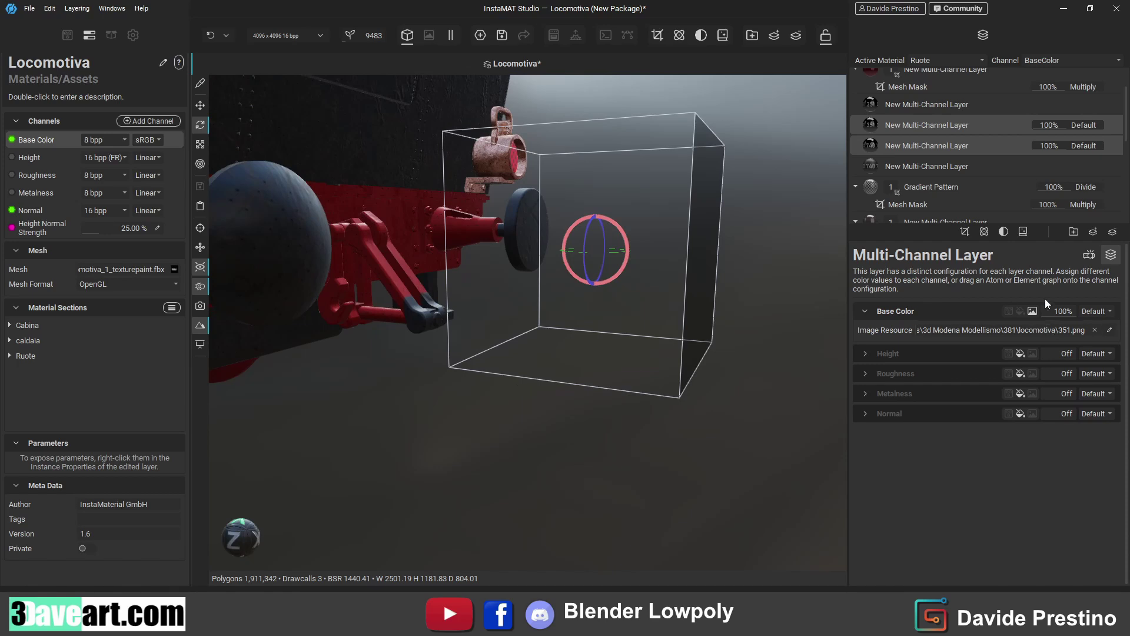
# - Rotate the 351 copy to -90 on Y and move it onto the opposite buffer beam
pyautogui.click(1088, 258)
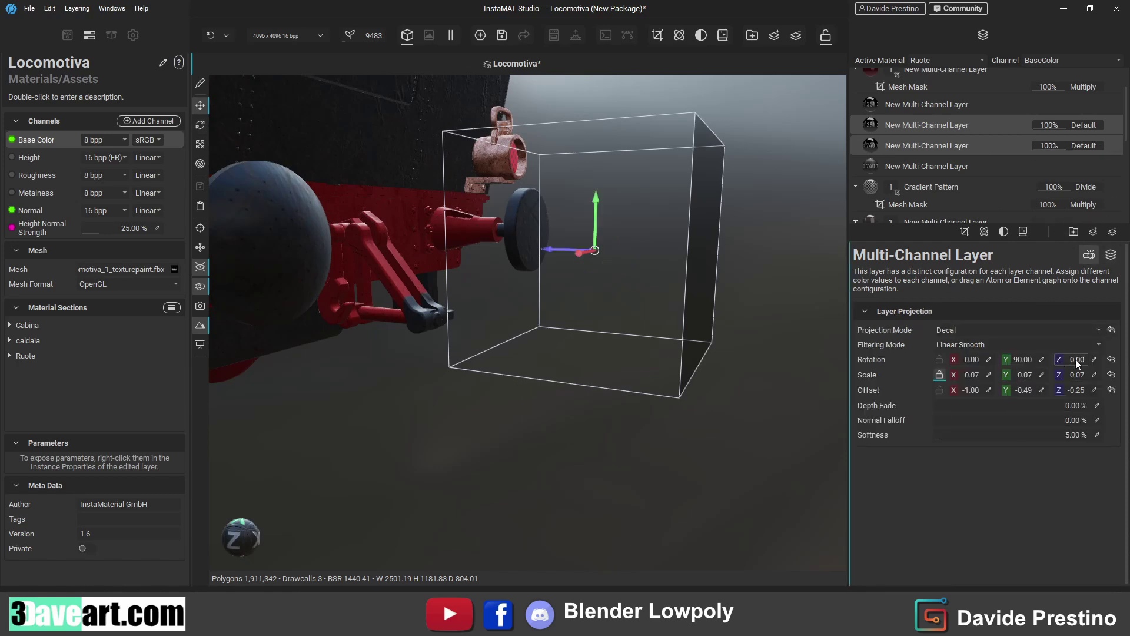
pyautogui.moveTo(1021, 358); pyautogui.dragTo(1012, 358)
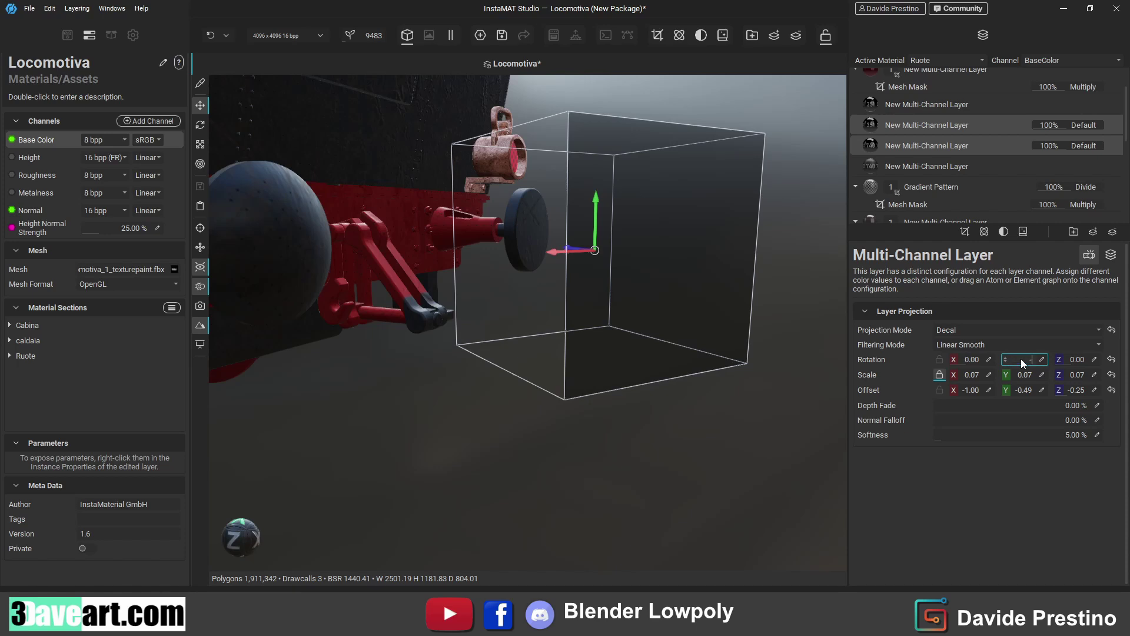
pyautogui.write('90')
pyautogui.press('Return')
pyautogui.moveTo(621, 247); pyautogui.dragTo(380, 236)
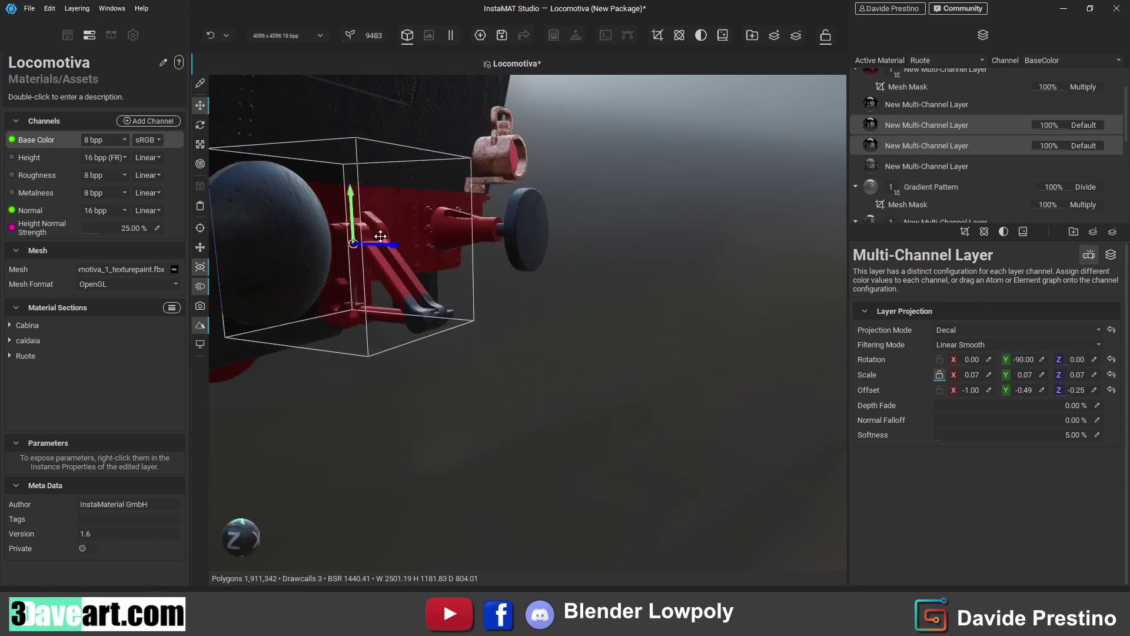
pyautogui.moveTo(381, 236); pyautogui.dragTo(340, 241, button='middle')
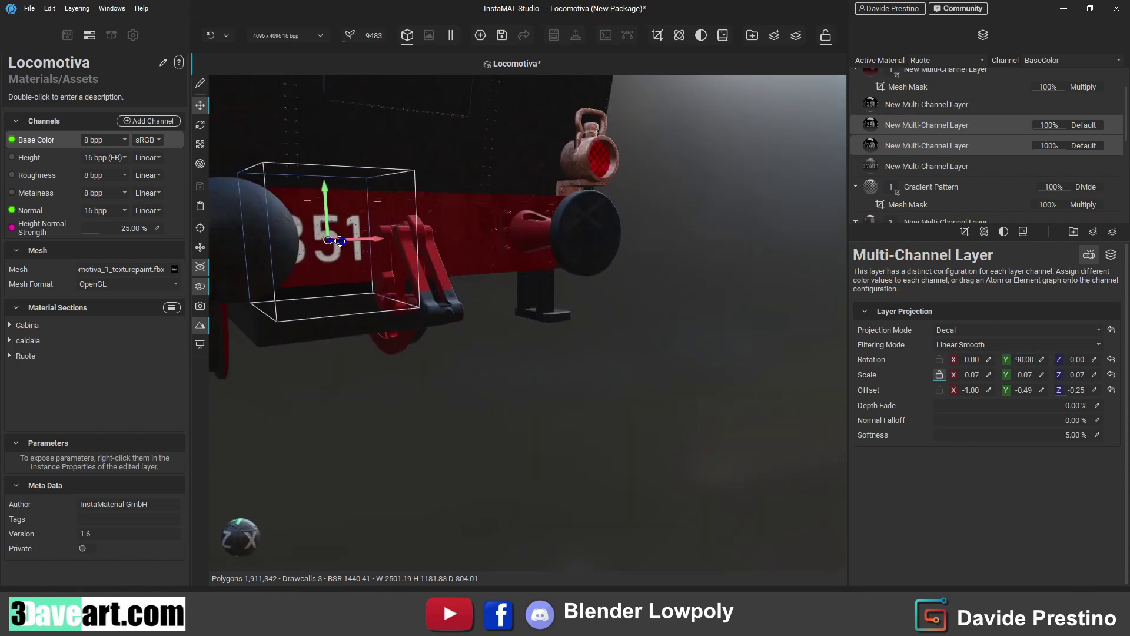
pyautogui.moveTo(339, 240); pyautogui.dragTo(347, 253)
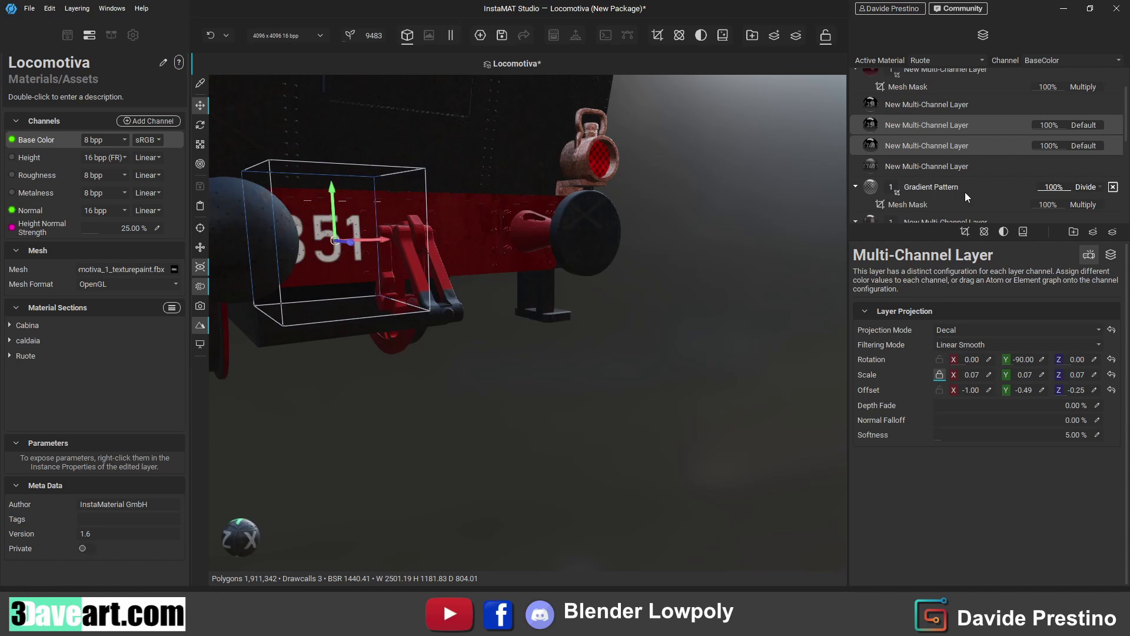
# - Set the 740 copy's projection Y rotation to -90 on the opposite beam
pyautogui.click(924, 148)
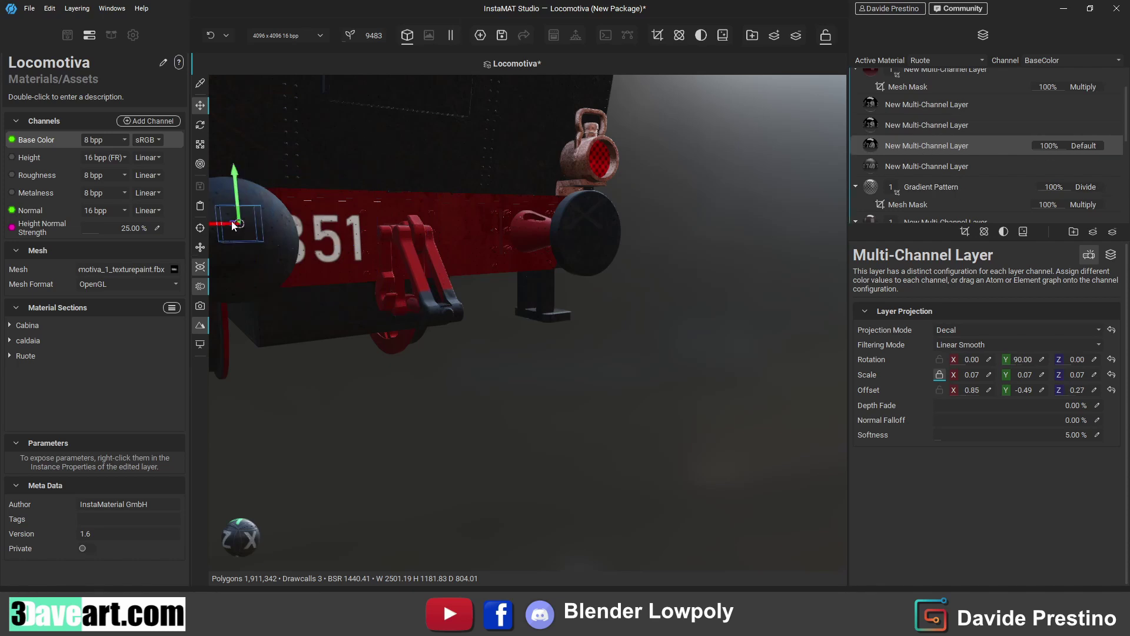
pyautogui.scroll(-5, 233, 221)
pyautogui.moveTo(421, 351); pyautogui.dragTo(550, 291, button='middle')
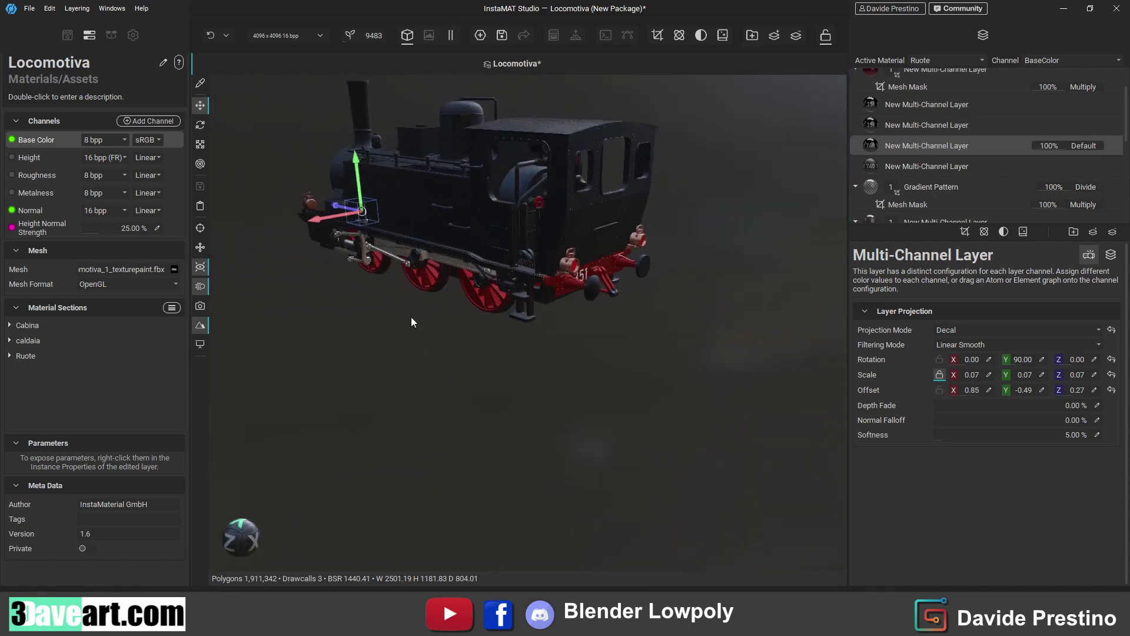
pyautogui.moveTo(1022, 359); pyautogui.dragTo(1025, 362)
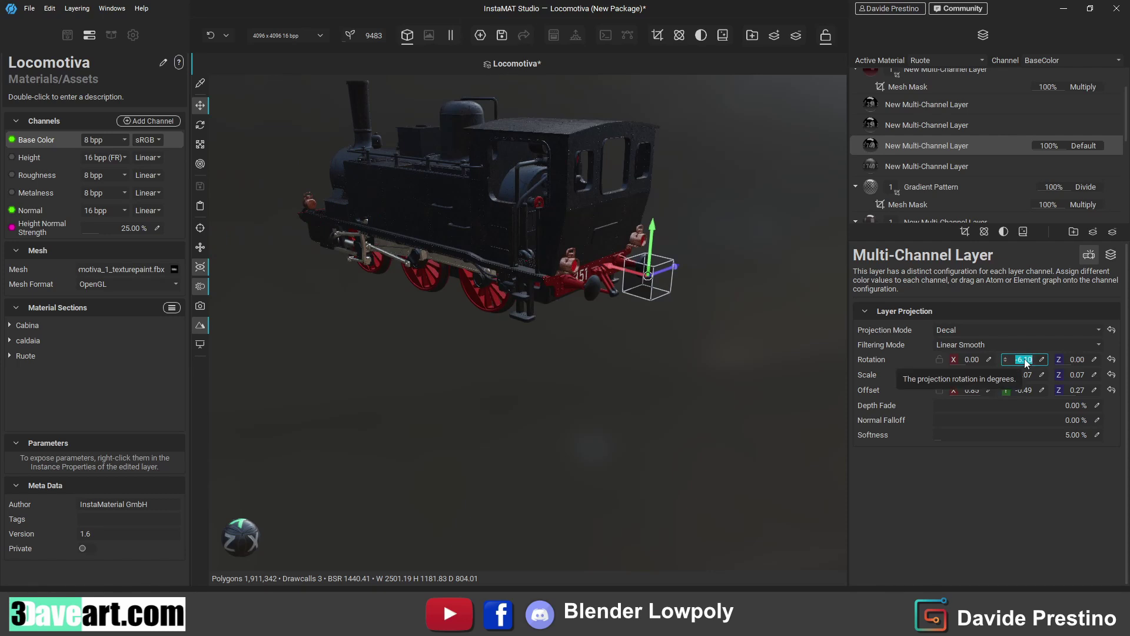
pyautogui.write('-90')
pyautogui.press('Return')
pyautogui.scroll(5, 686, 304)
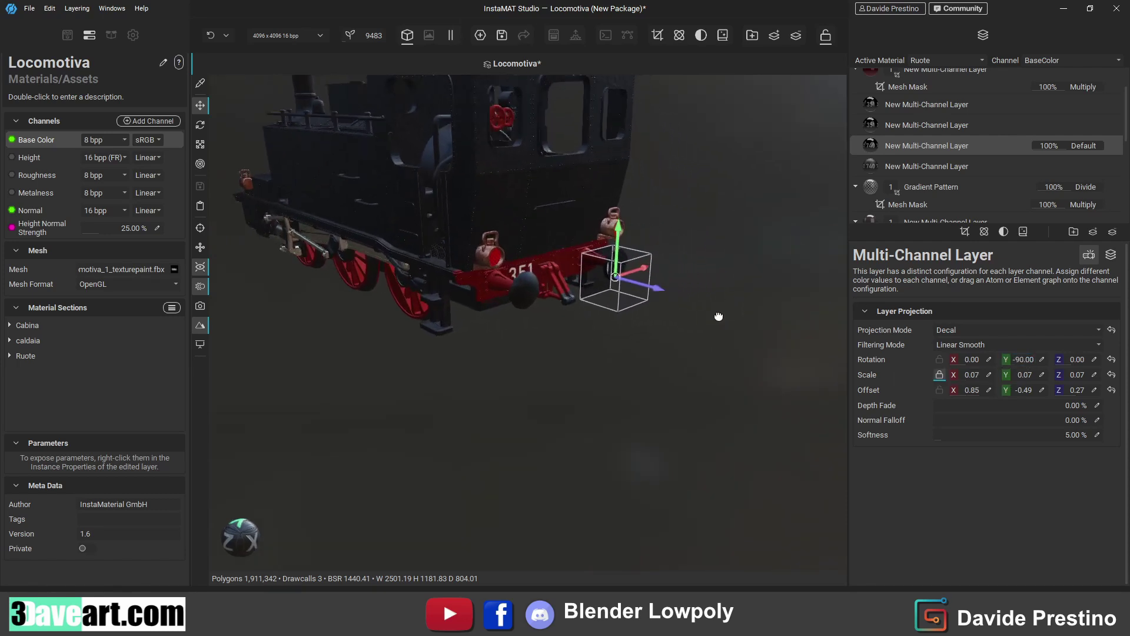
pyautogui.moveTo(686, 303)
pyautogui.mouseDown(button='middle')
pyautogui.moveTo(511, 273)
pyautogui.moveTo(553, 353)
pyautogui.moveTo(686, 351)
pyautogui.moveTo(652, 347)
pyautogui.mouseUp(button='middle')
# - Add a Mesh ID to Mask on Glossy Paint Metallic Blue (Duplicated) (Duplicated)
pyautogui.press('e')
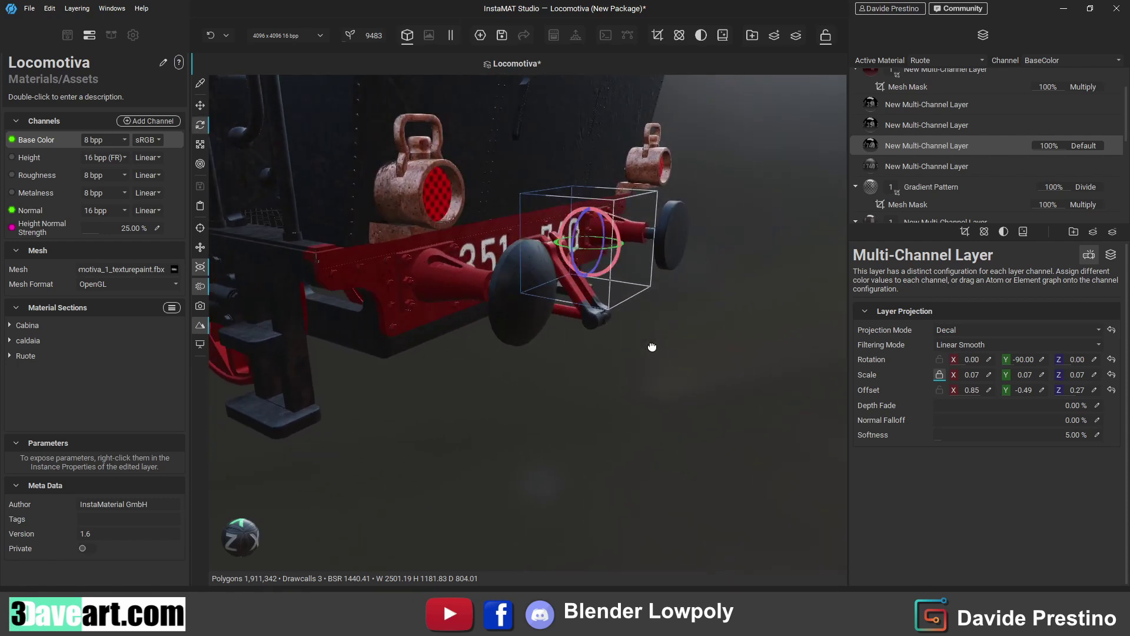
pyautogui.scroll(3, 951, 175)
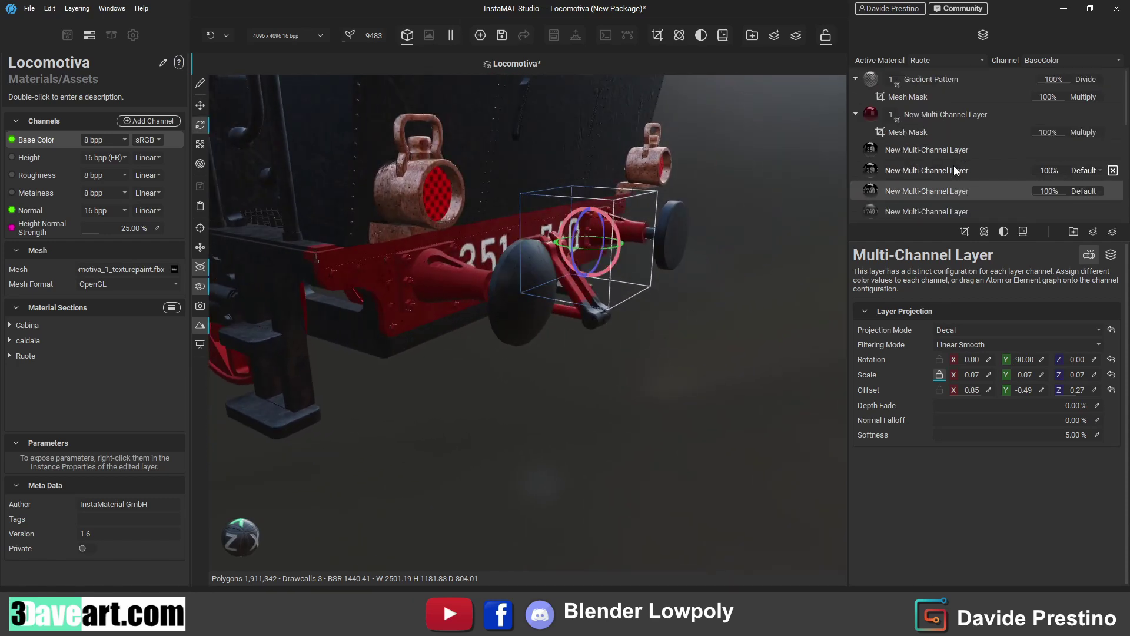
pyautogui.scroll(3, 978, 150)
pyautogui.scroll(3, 1001, 156)
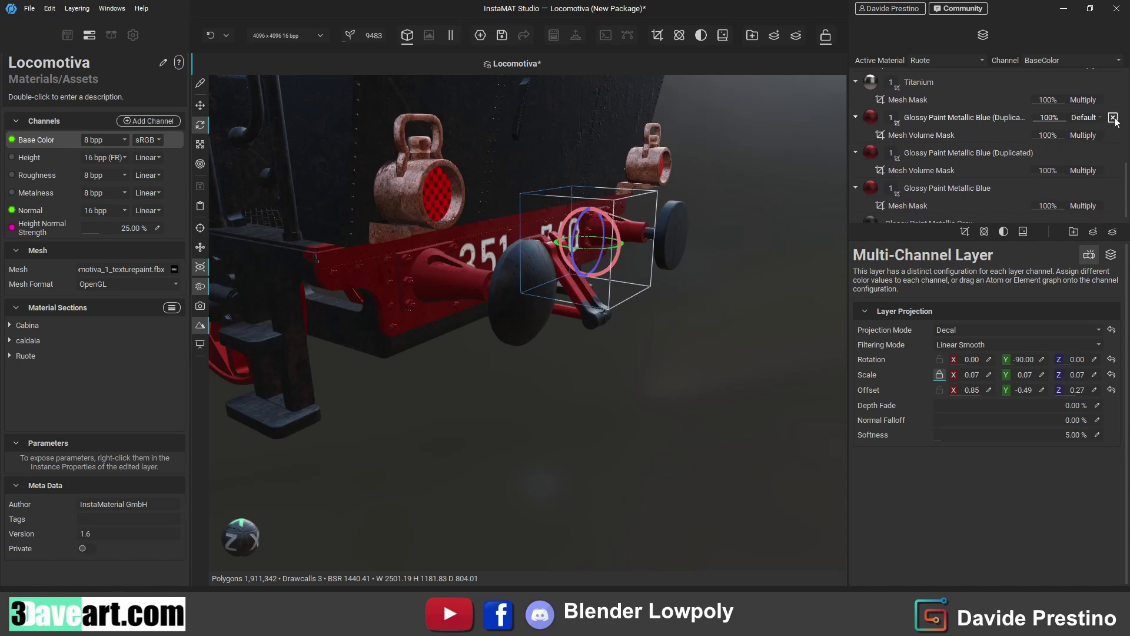
pyautogui.click(932, 135)
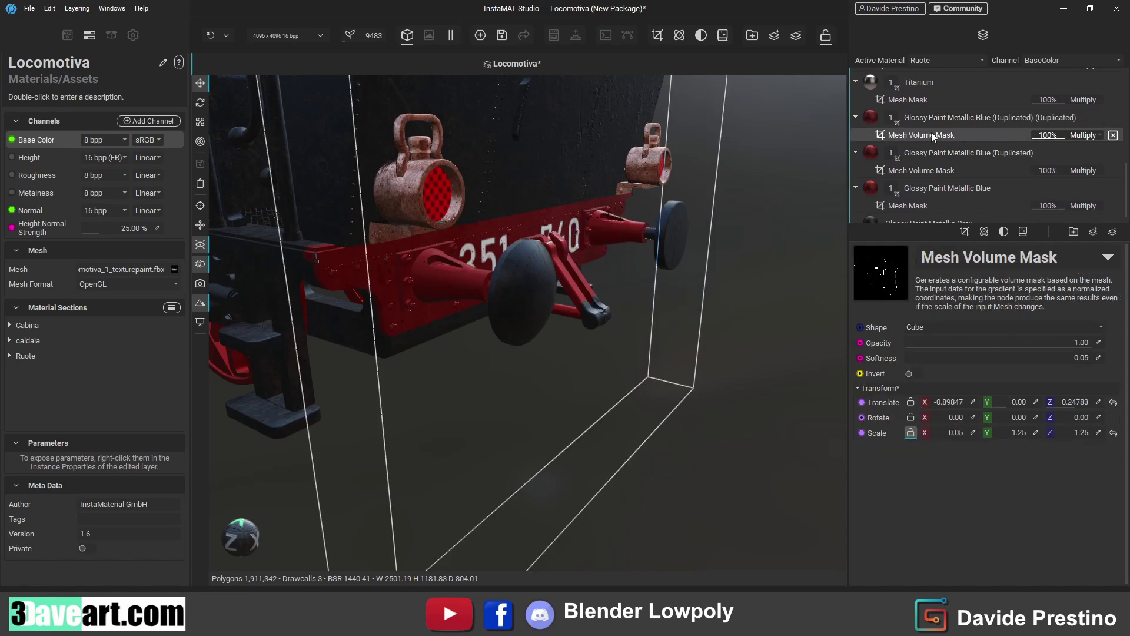
pyautogui.click(933, 120)
pyautogui.rightClick(933, 120)
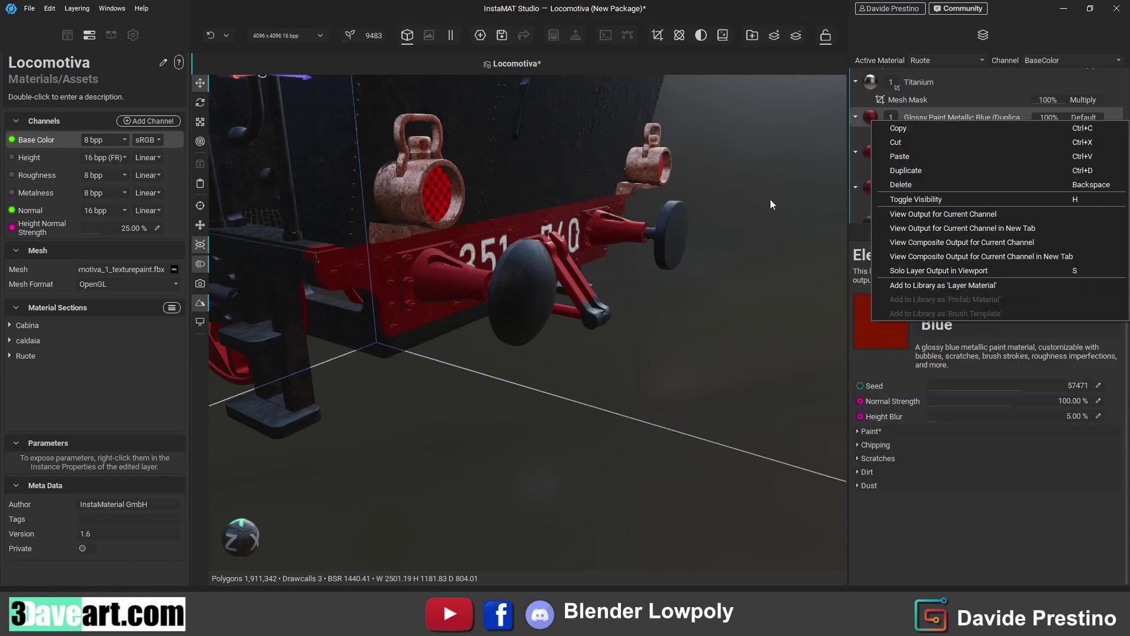
pyautogui.click(885, 408)
pyautogui.click(966, 233)
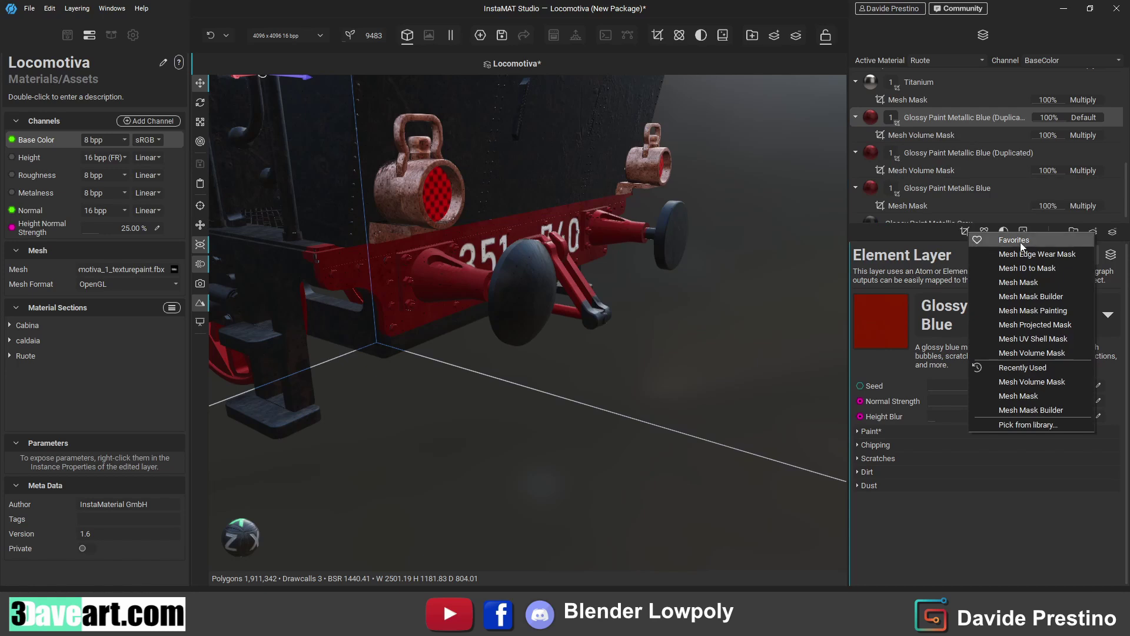
pyautogui.click(1039, 270)
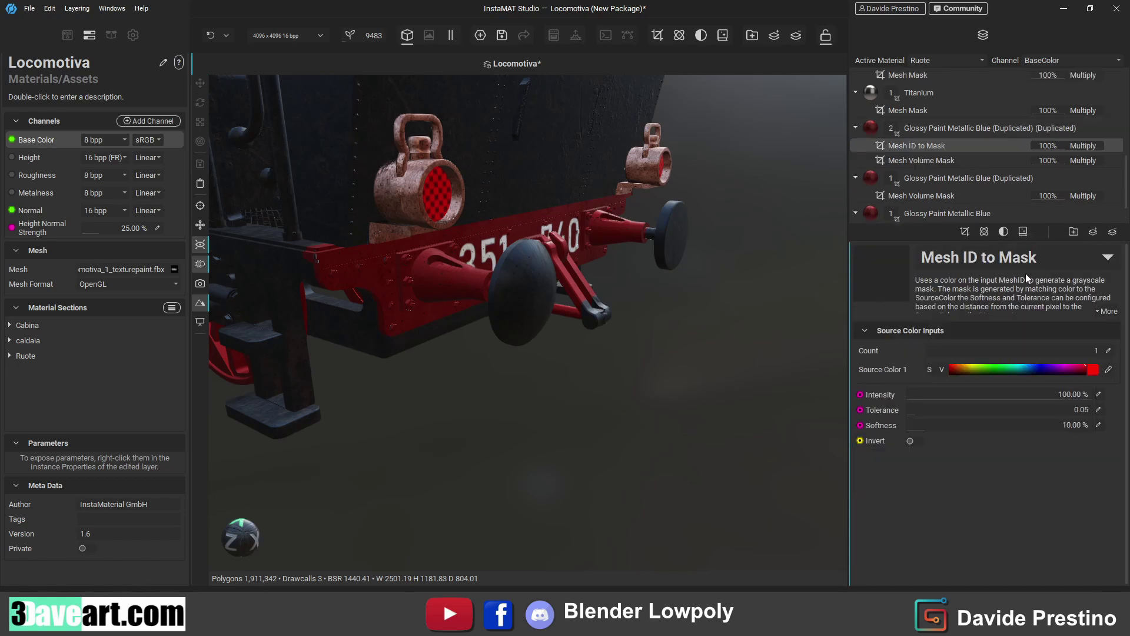
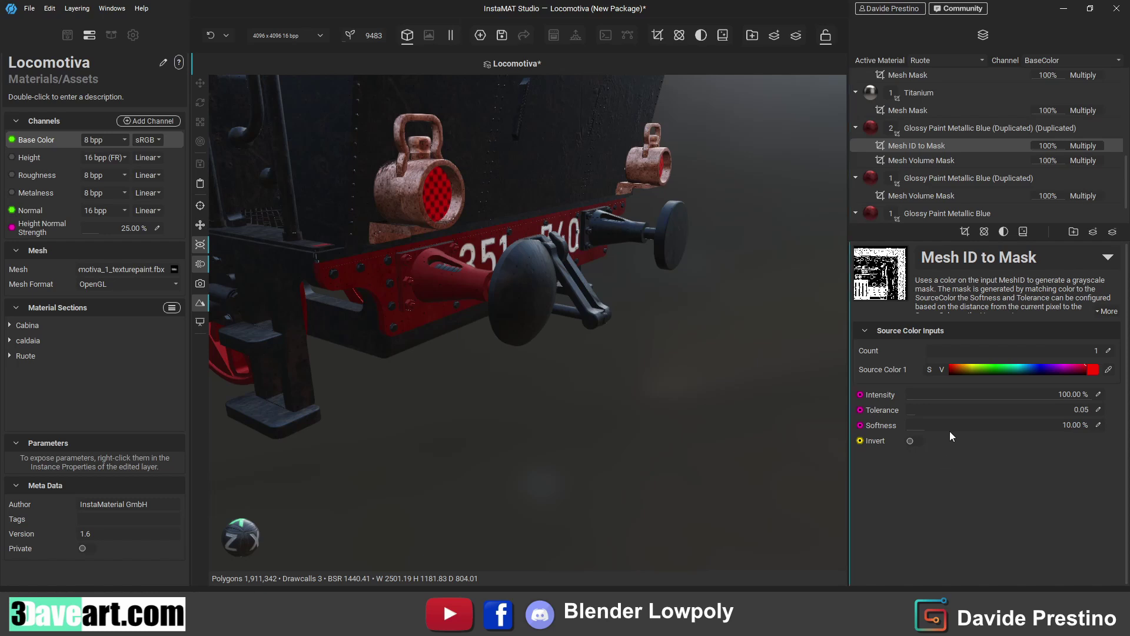
# - Delete the Mesh ID to Mask from the duplicated Glossy Paint Metallic Blue layer
pyautogui.click(932, 159)
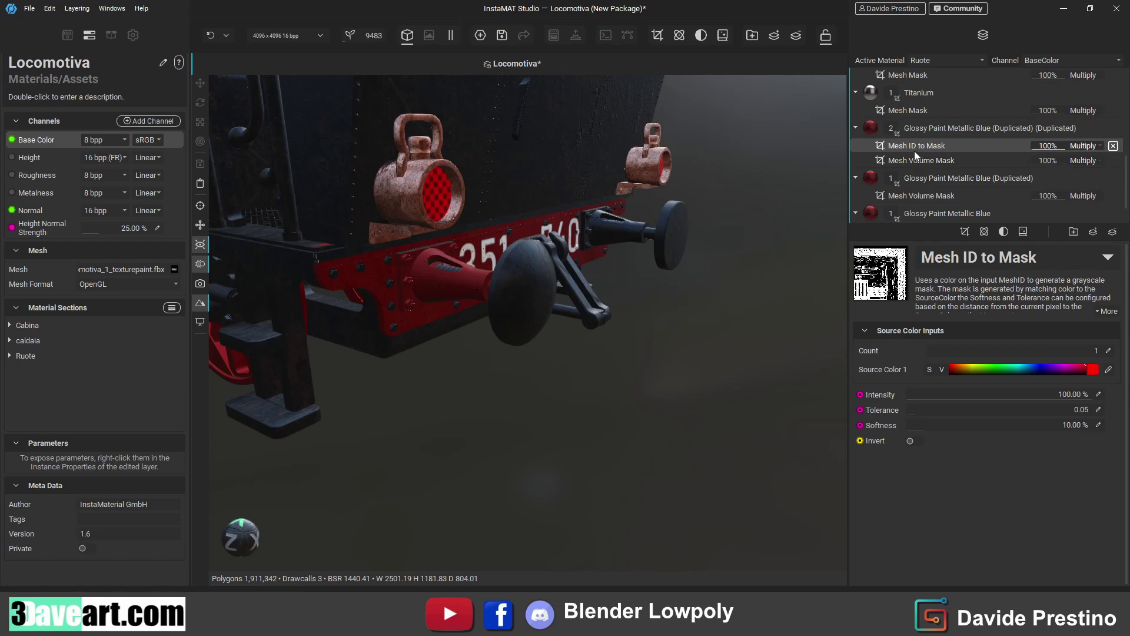
pyautogui.rightClick(914, 151)
pyautogui.click(916, 206)
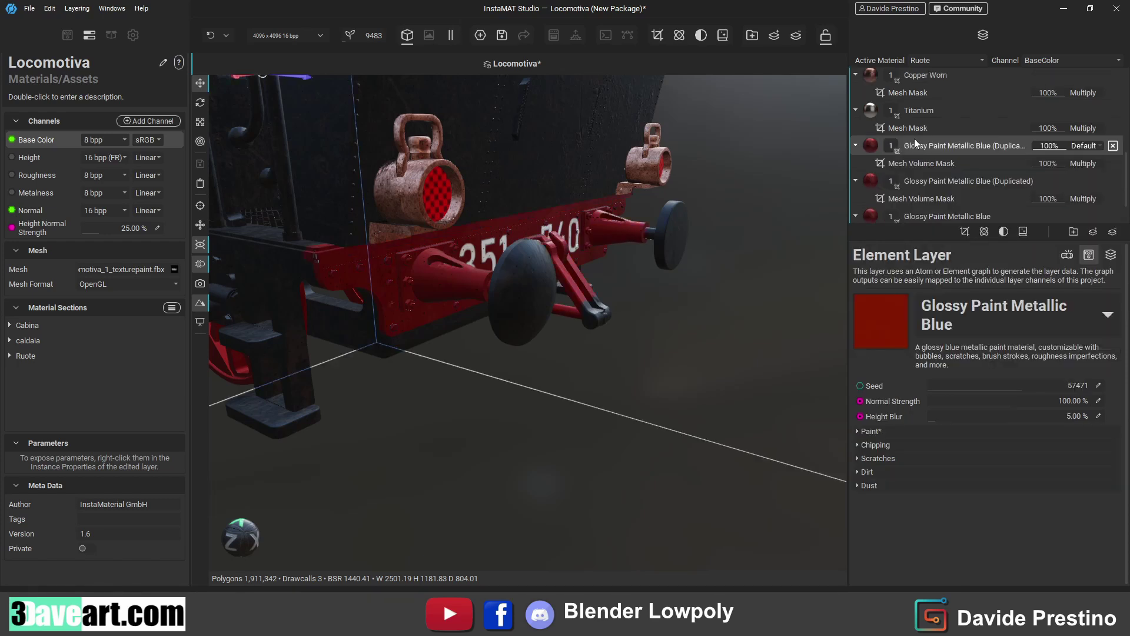
pyautogui.rightClick(914, 145)
pyautogui.press('Escape')
# - Add a Mesh Mask to the paint layer and test Pick Mesh in Viewport
pyautogui.click(961, 233)
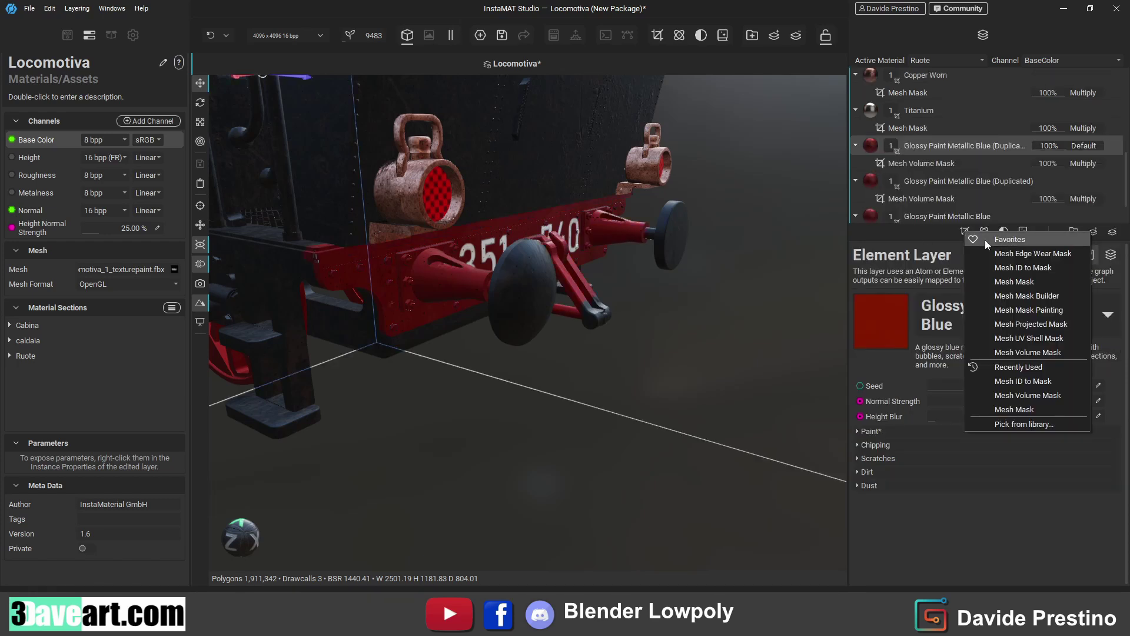
pyautogui.click(1043, 280)
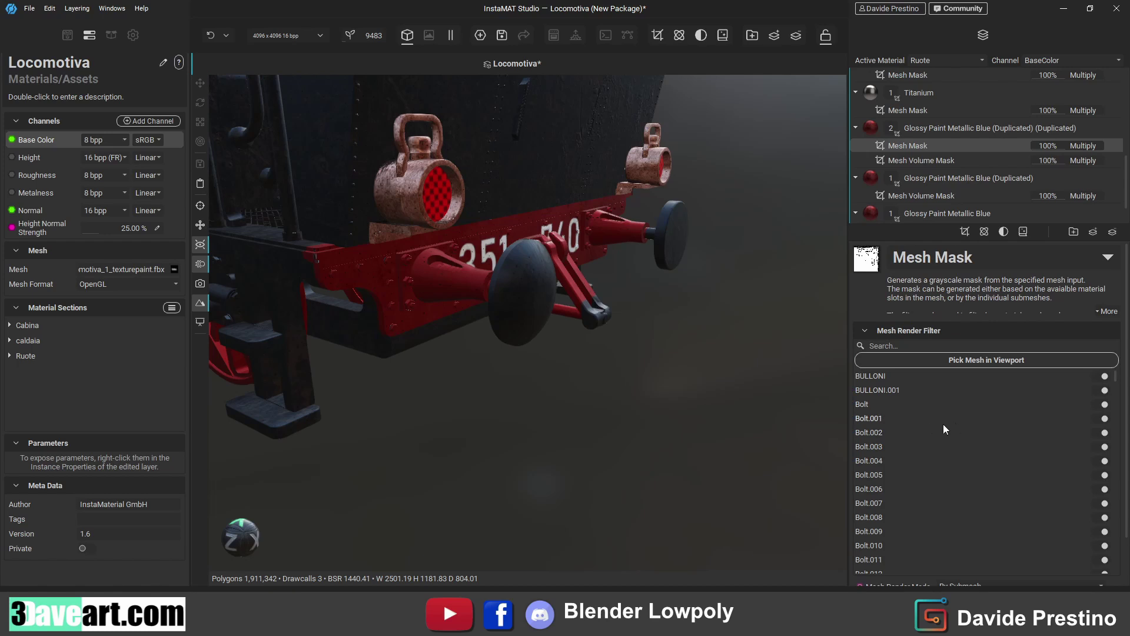
pyautogui.click(958, 361)
pyautogui.click(711, 334)
pyautogui.click(945, 165)
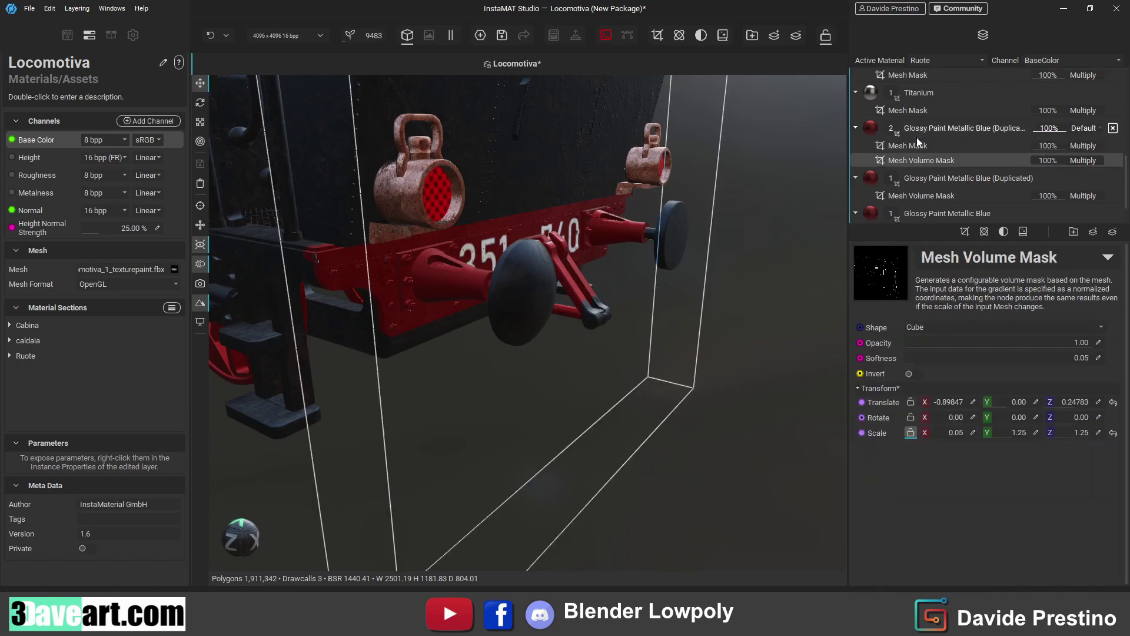
pyautogui.click(912, 146)
pyautogui.click(922, 358)
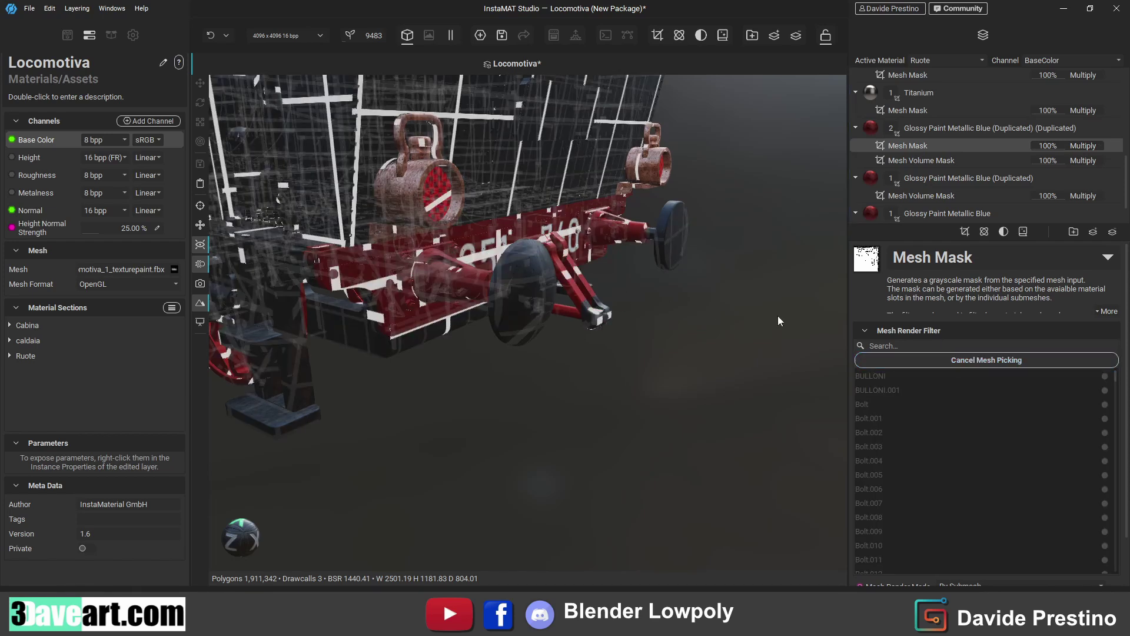
pyautogui.click(762, 311)
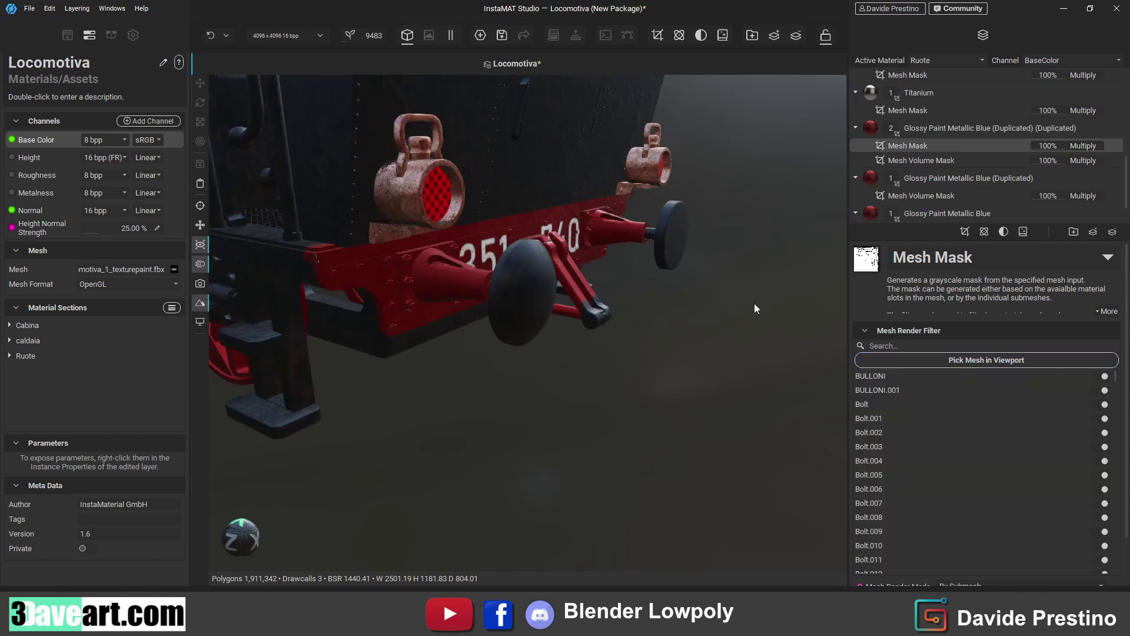
pyautogui.scroll(1, 915, 144)
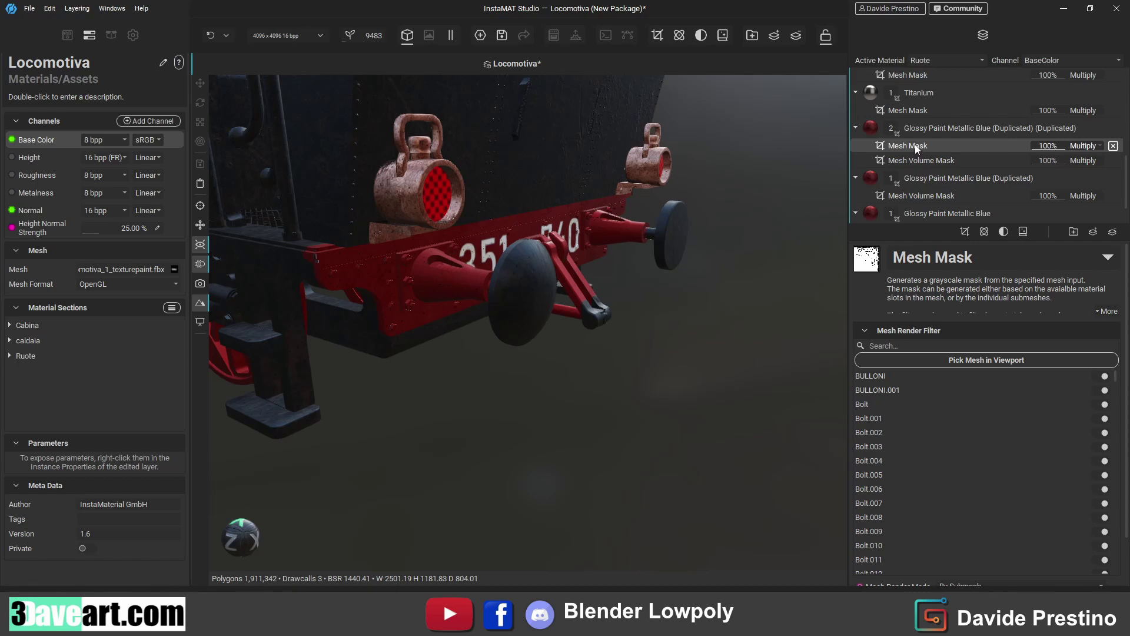
pyautogui.click(915, 145)
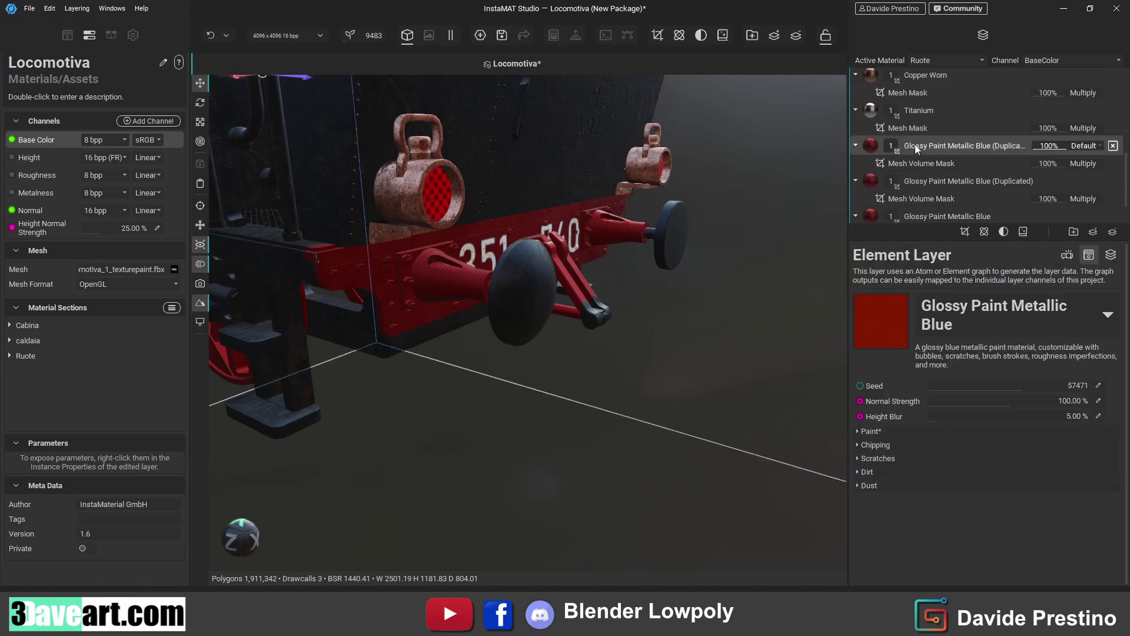
# - Group the Glossy Paint layer and limit the group's Mesh Mask to the locomotive's front frame
pyautogui.click(1074, 232)
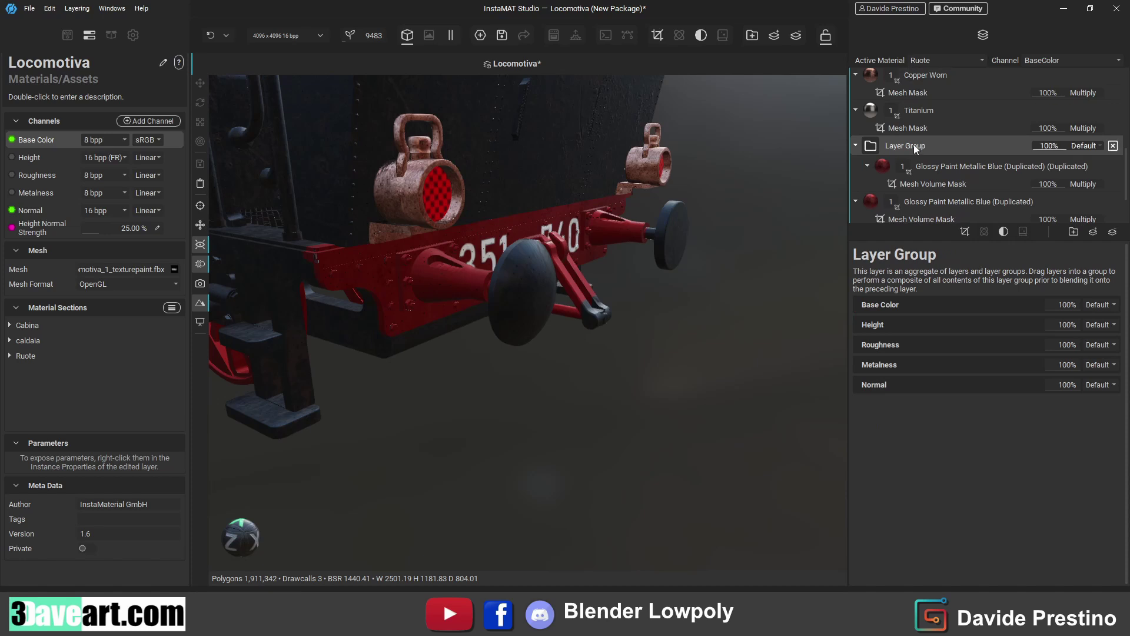
pyautogui.click(965, 232)
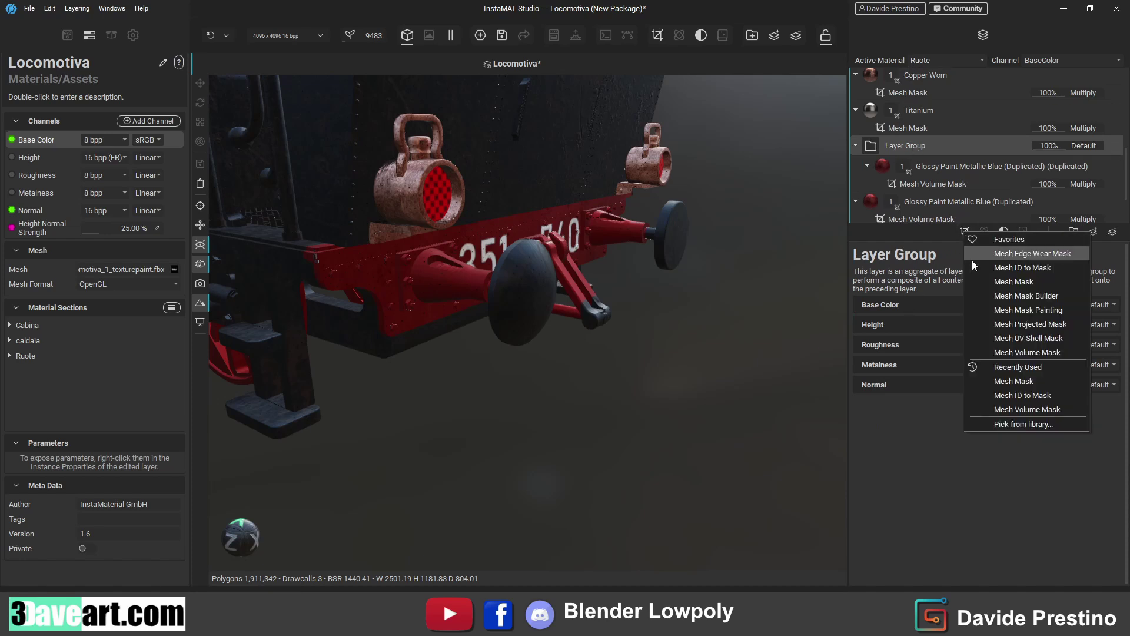
pyautogui.click(1001, 282)
pyautogui.rightClick(956, 410)
pyautogui.click(989, 430)
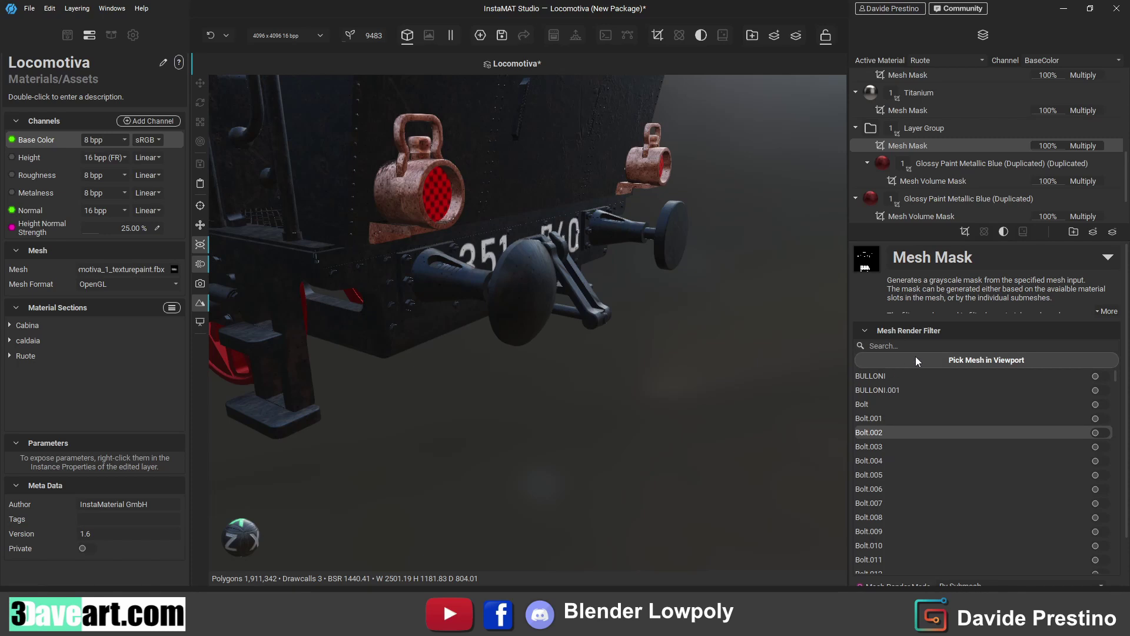
pyautogui.click(916, 360)
pyautogui.click(547, 372)
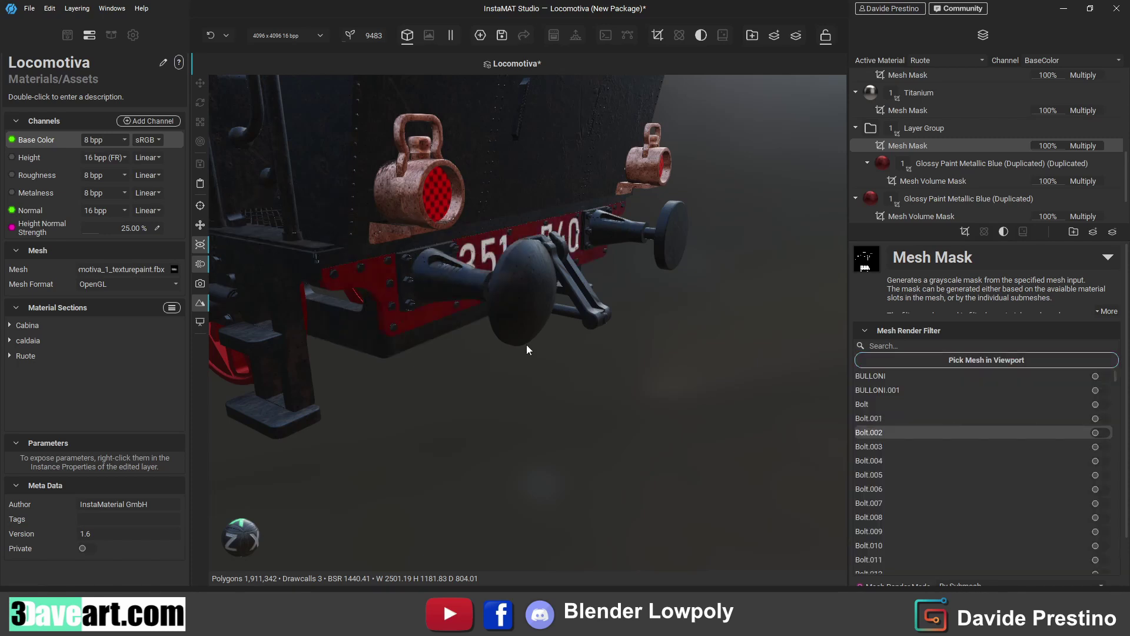
pyautogui.moveTo(591, 346)
pyautogui.mouseDown(button='middle')
pyautogui.moveTo(534, 337)
pyautogui.moveTo(608, 317)
pyautogui.moveTo(764, 329)
pyautogui.moveTo(644, 293)
pyautogui.moveTo(692, 309)
pyautogui.moveTo(658, 375)
pyautogui.moveTo(283, 393)
pyautogui.moveTo(530, 330)
pyautogui.mouseUp(button='middle')
pyautogui.scroll(3, 657, 375)
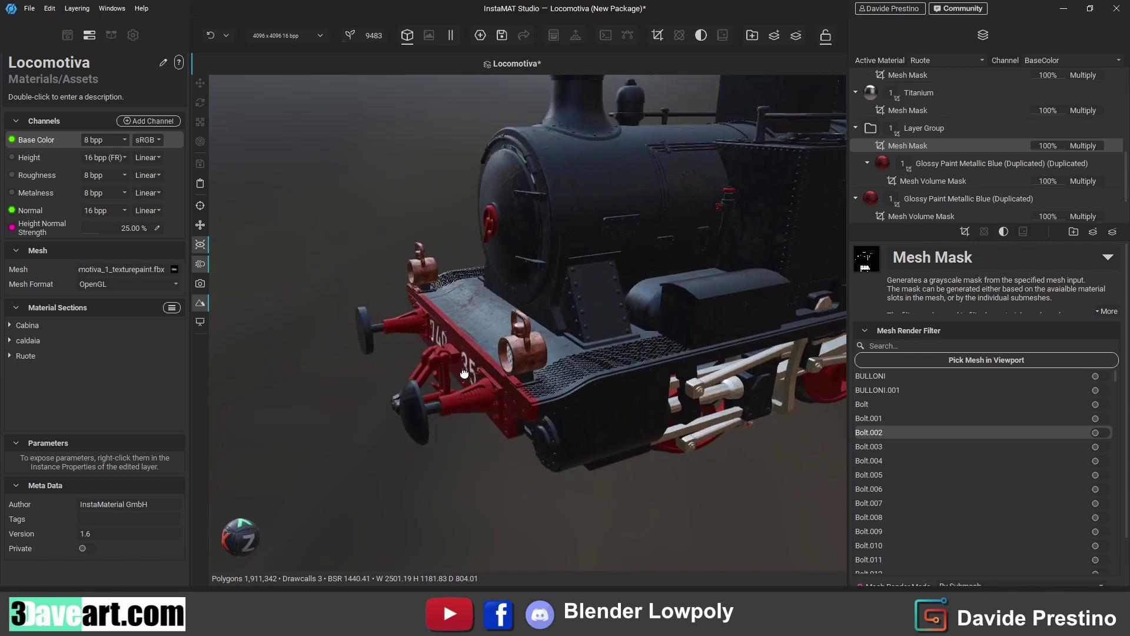
# - Move the second Glossy Paint layer into the Layer Group and add the wheel meshes to its mask
pyautogui.click(906, 199)
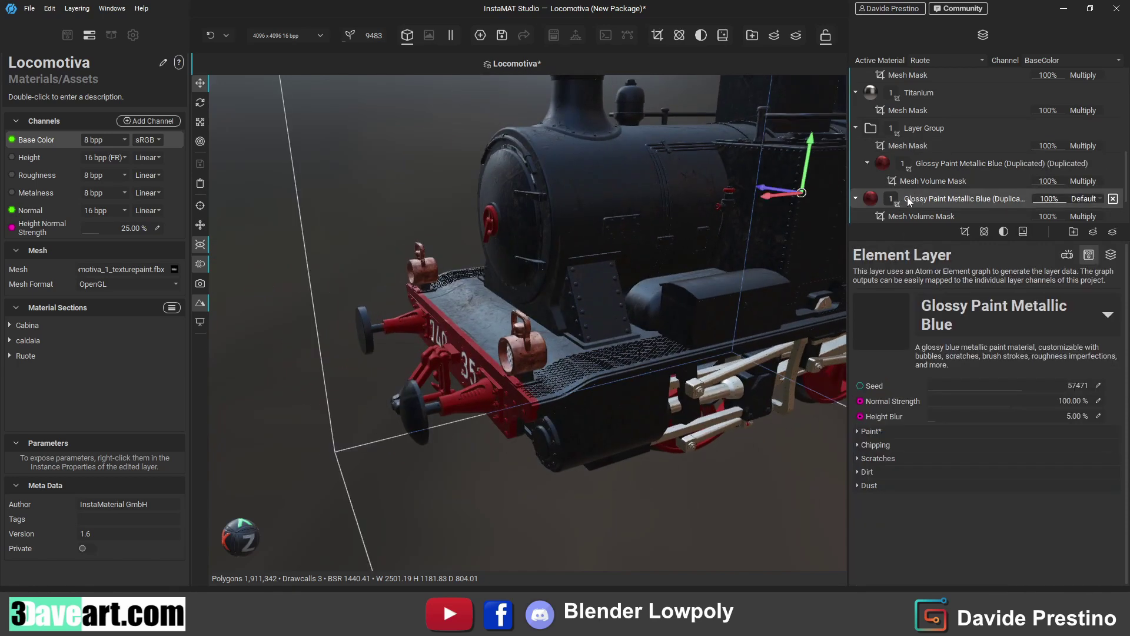
pyautogui.moveTo(907, 198); pyautogui.dragTo(921, 127)
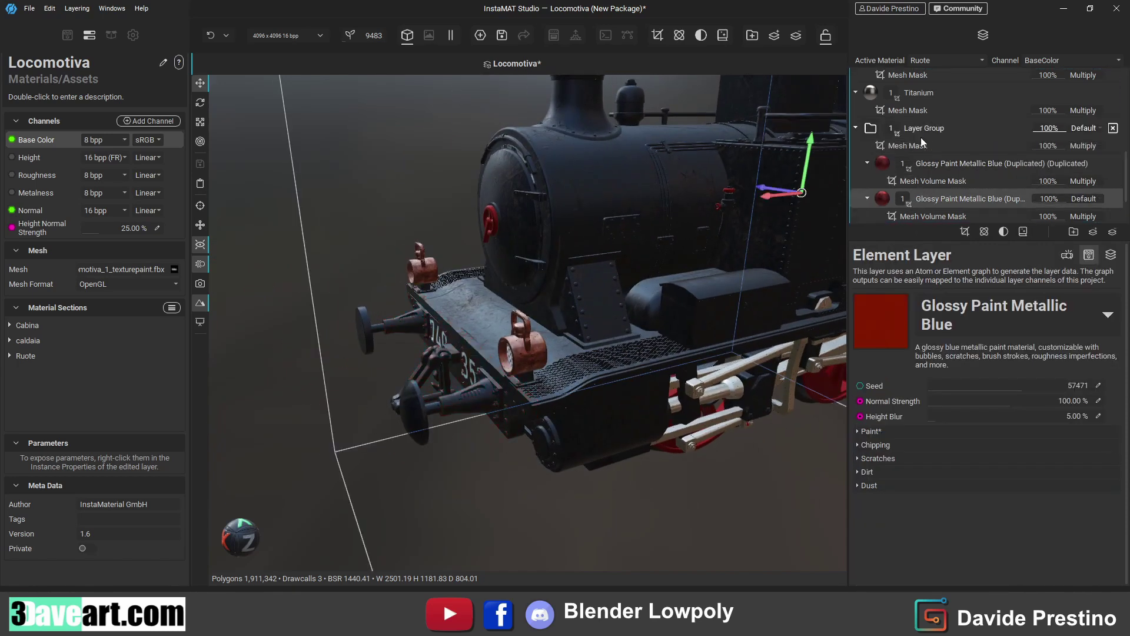
pyautogui.click(918, 145)
pyautogui.click(986, 360)
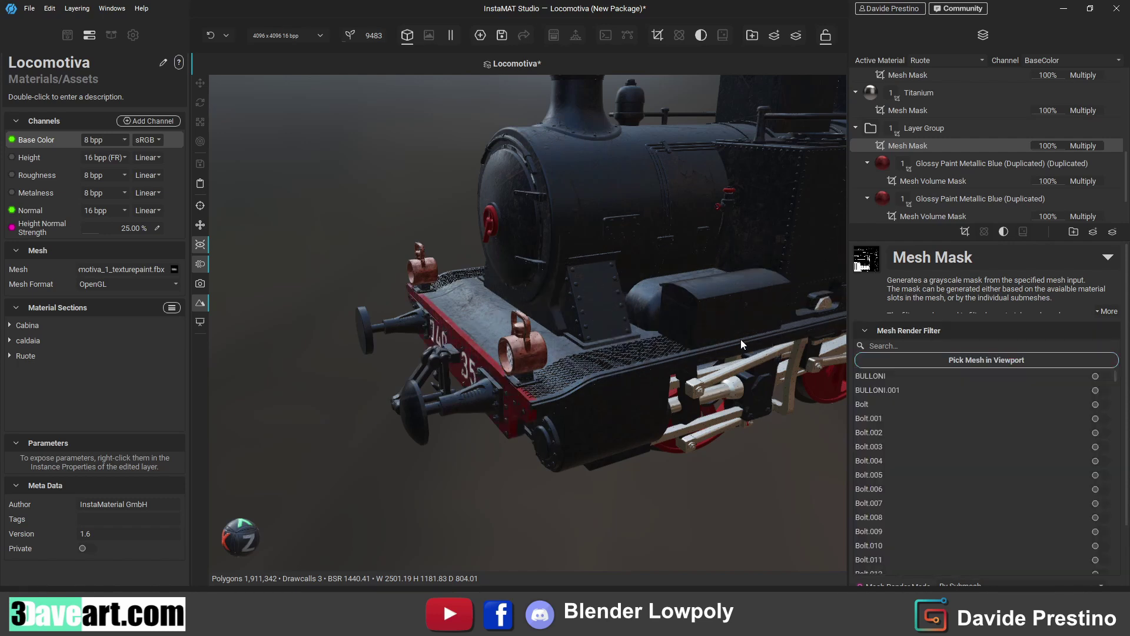
pyautogui.moveTo(741, 345); pyautogui.dragTo(518, 380, button='middle')
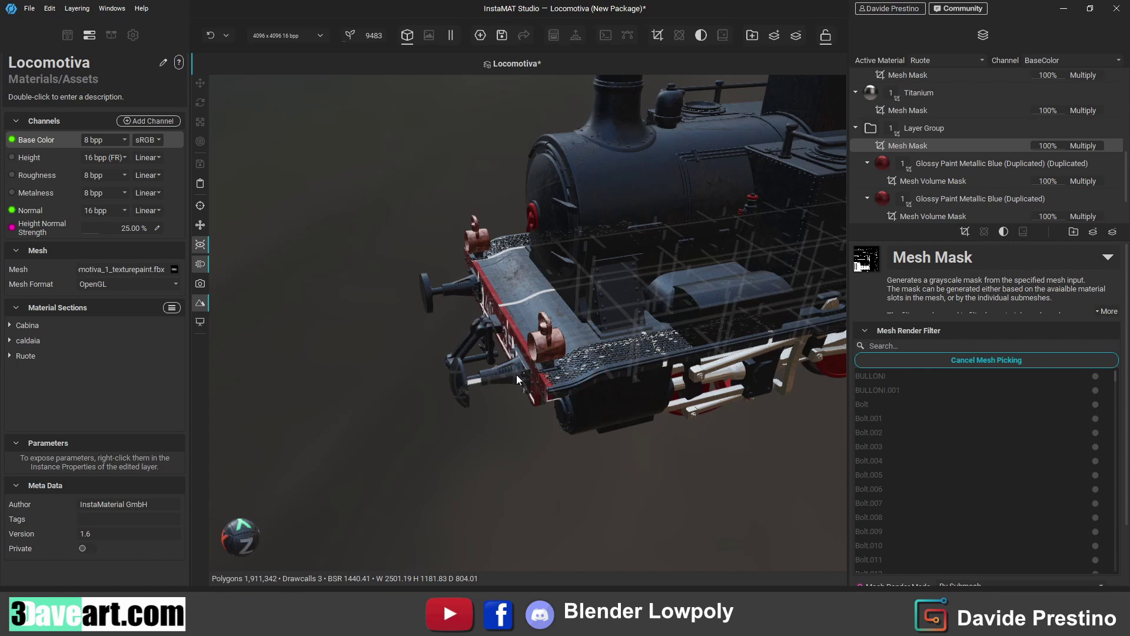
pyautogui.click(518, 380)
pyautogui.moveTo(518, 380); pyautogui.dragTo(450, 315, button='middle')
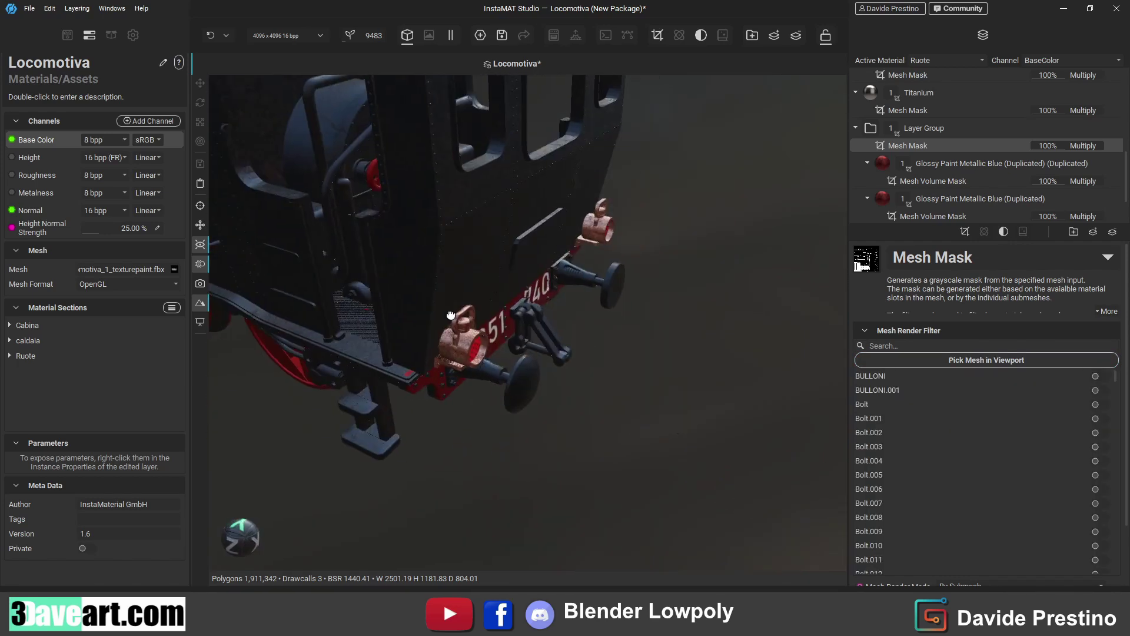
pyautogui.click(580, 280)
pyautogui.moveTo(581, 280)
pyautogui.mouseDown(button='middle')
pyautogui.moveTo(635, 336)
pyautogui.moveTo(636, 359)
pyautogui.moveTo(573, 318)
pyautogui.moveTo(589, 330)
pyautogui.moveTo(480, 322)
pyautogui.moveTo(522, 309)
pyautogui.moveTo(605, 342)
pyautogui.moveTo(514, 335)
pyautogui.moveTo(593, 336)
pyautogui.moveTo(545, 359)
pyautogui.moveTo(671, 424)
pyautogui.mouseUp(button='middle')
# - Switch the environment lighting to a brighter HDRI and view the whole locomotive
pyautogui.click(200, 322)
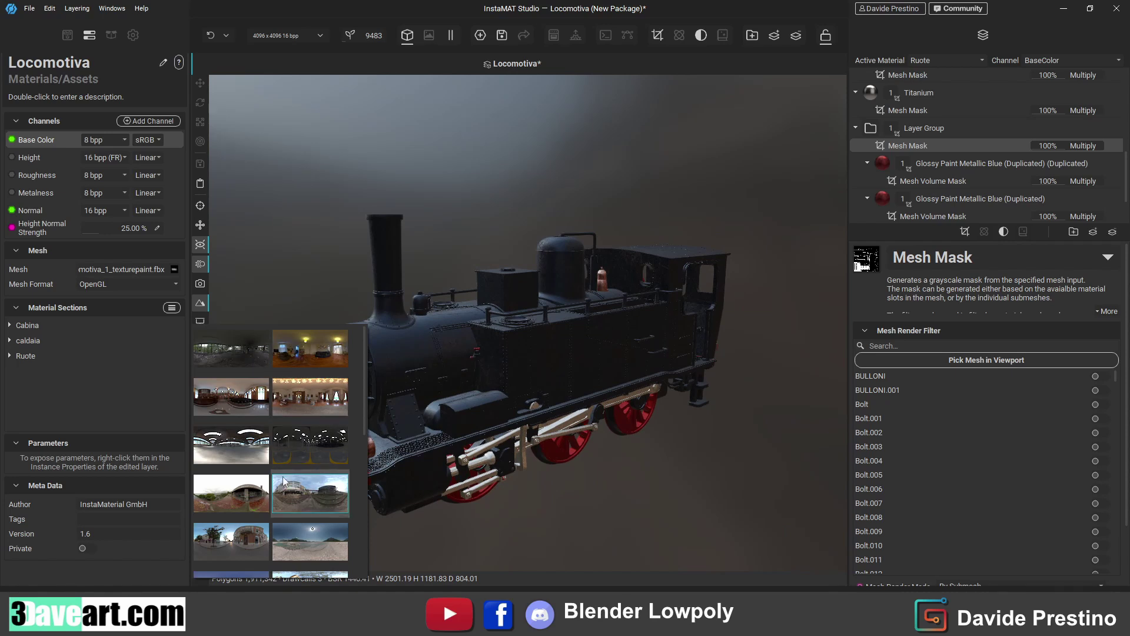
pyautogui.click(246, 501)
pyautogui.moveTo(530, 412)
pyautogui.mouseDown(button='middle')
pyautogui.moveTo(627, 466)
pyautogui.moveTo(503, 461)
pyautogui.moveTo(601, 382)
pyautogui.mouseUp(button='middle')
pyautogui.scroll(5, 472, 468)
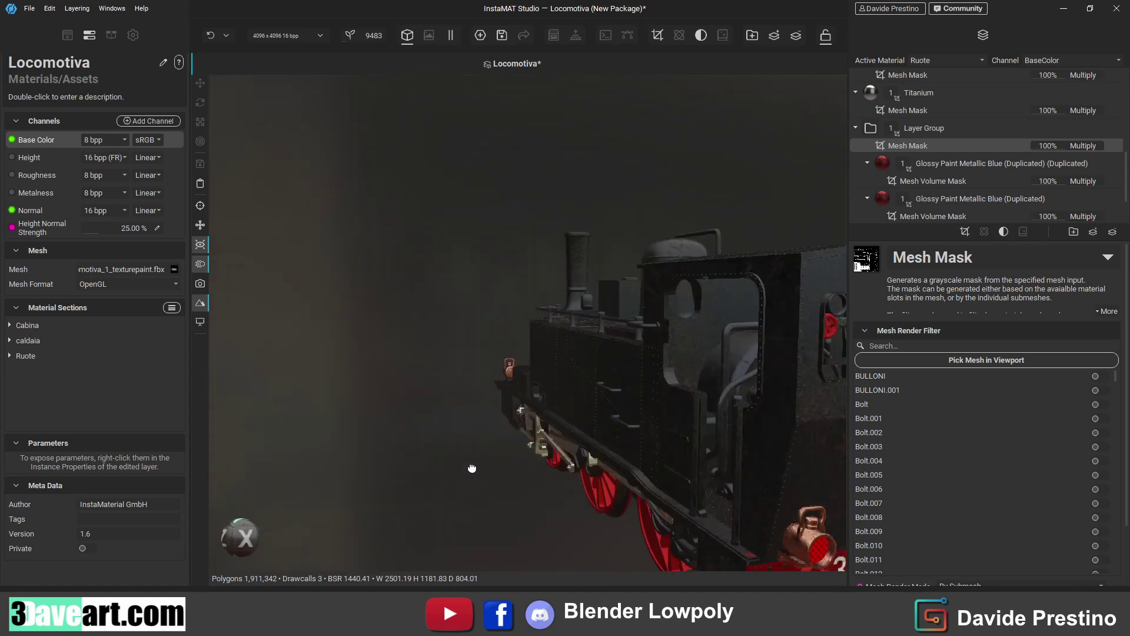
pyautogui.scroll(-5, 472, 468)
pyautogui.moveTo(626, 466)
pyautogui.mouseDown(button='middle')
pyautogui.moveTo(588, 469)
pyautogui.moveTo(621, 468)
pyautogui.mouseUp(button='middle')
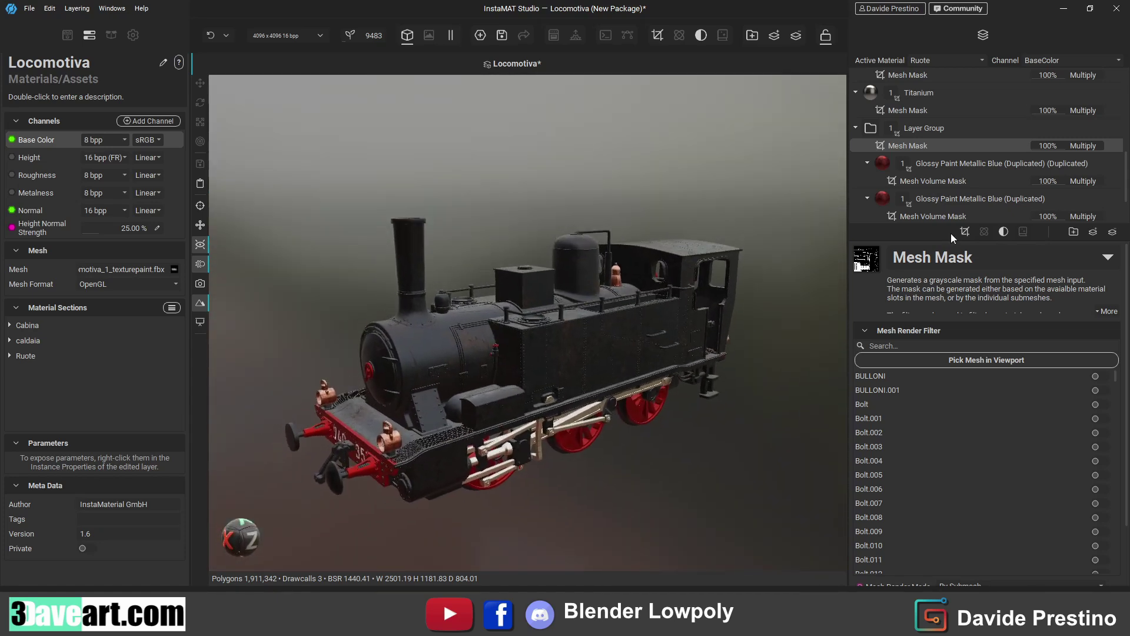
pyautogui.scroll(5, 956, 128)
# - Switch to the caldaia material and add the Burned grunge asset as a new layer
pyautogui.scroll(2, 956, 129)
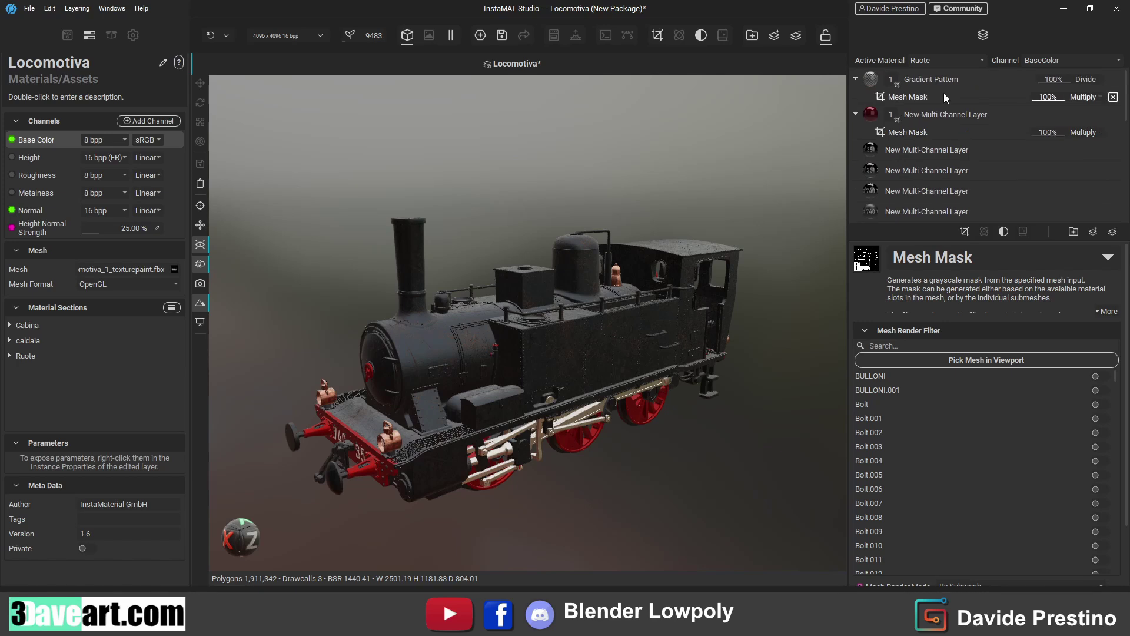
pyautogui.click(936, 64)
pyautogui.click(941, 91)
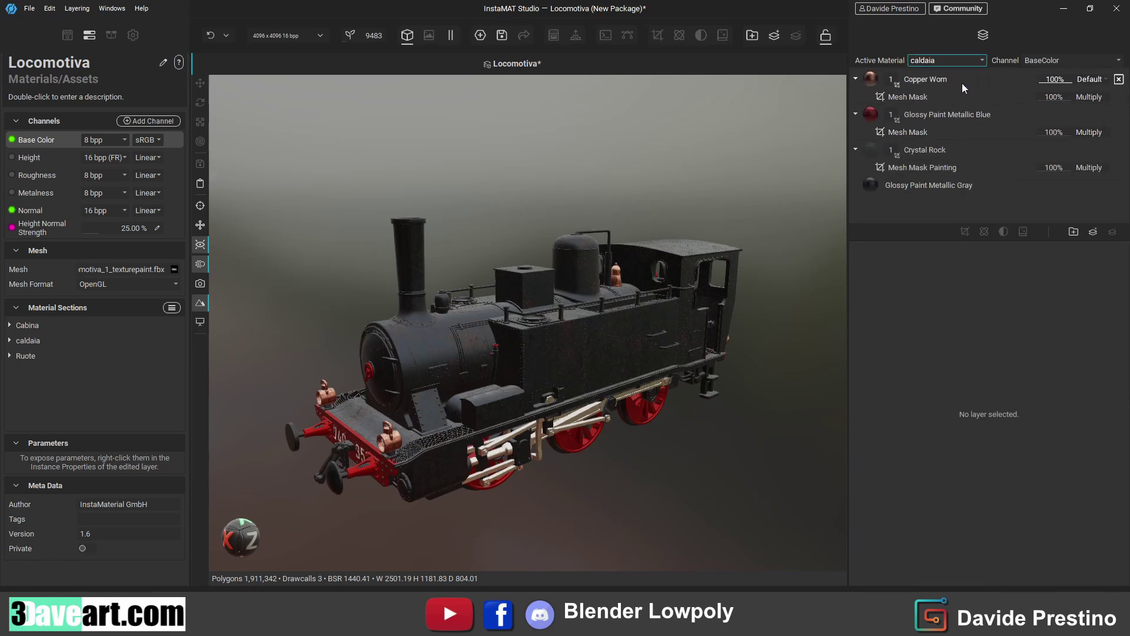
pyautogui.hotkey('ctrl', '1')
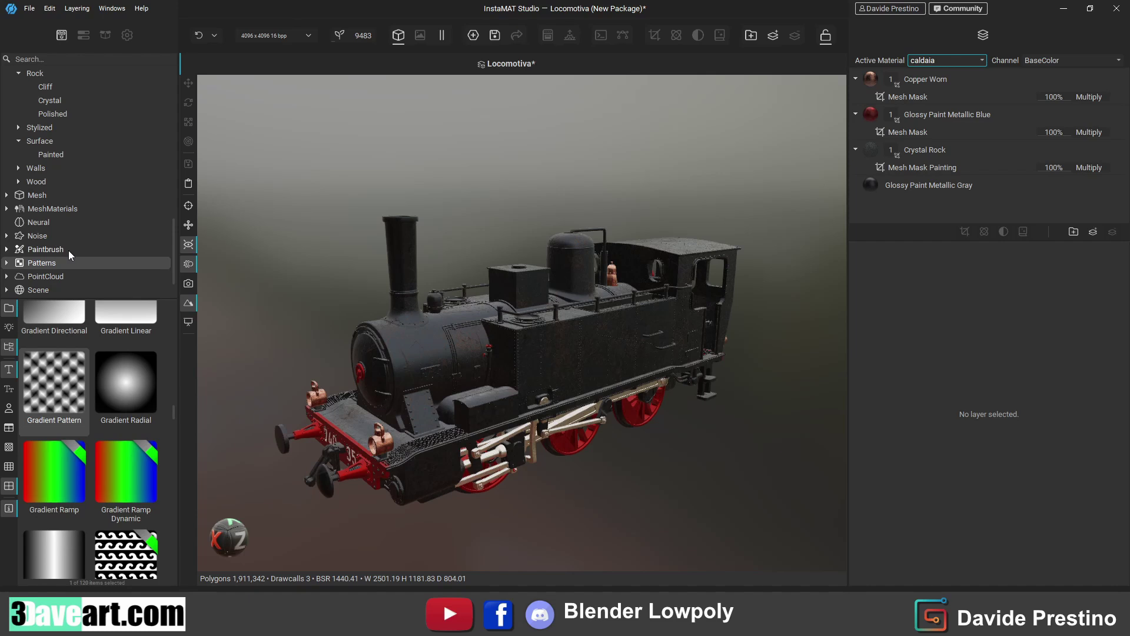
pyautogui.scroll(5, 62, 240)
pyautogui.scroll(5, 63, 240)
pyautogui.click(39, 98)
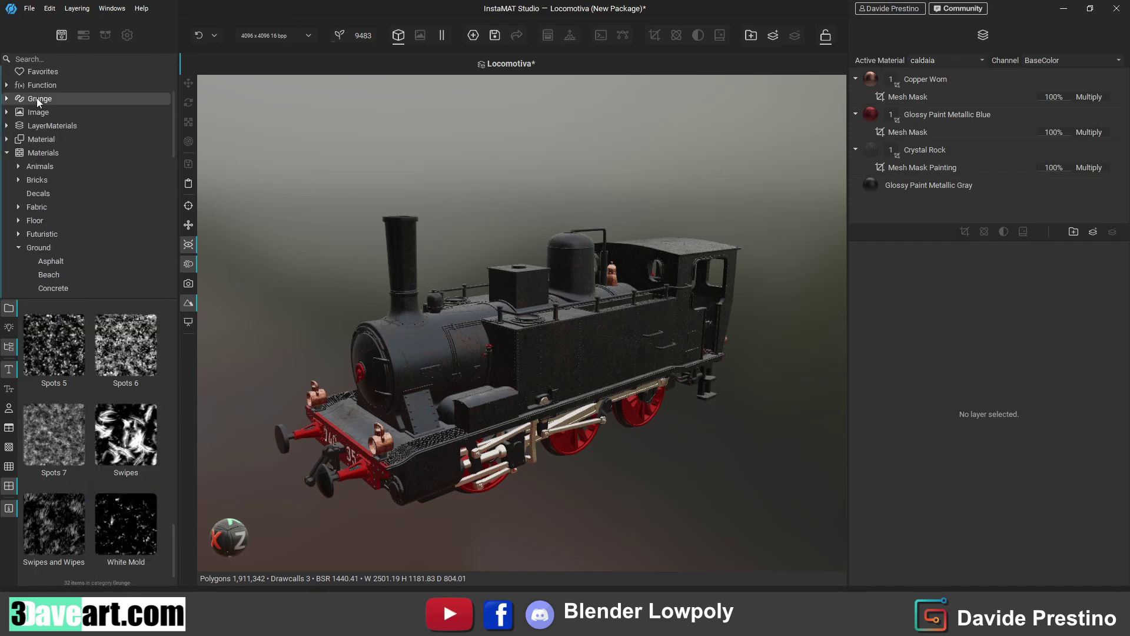
pyautogui.scroll(10, 135, 344)
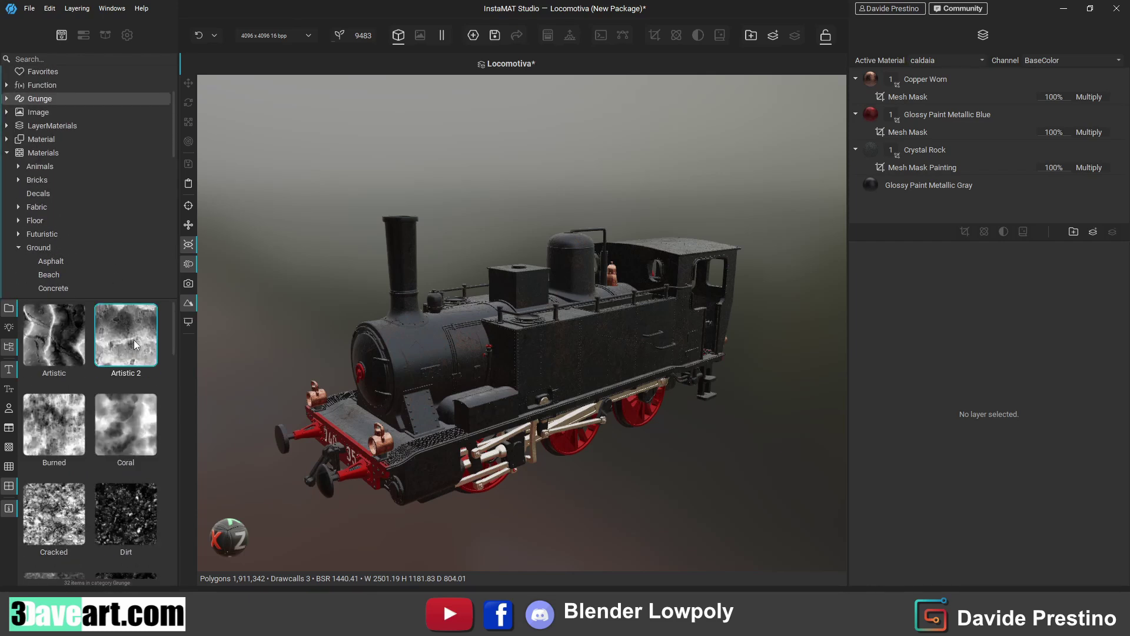
pyautogui.moveTo(54, 424); pyautogui.dragTo(948, 82)
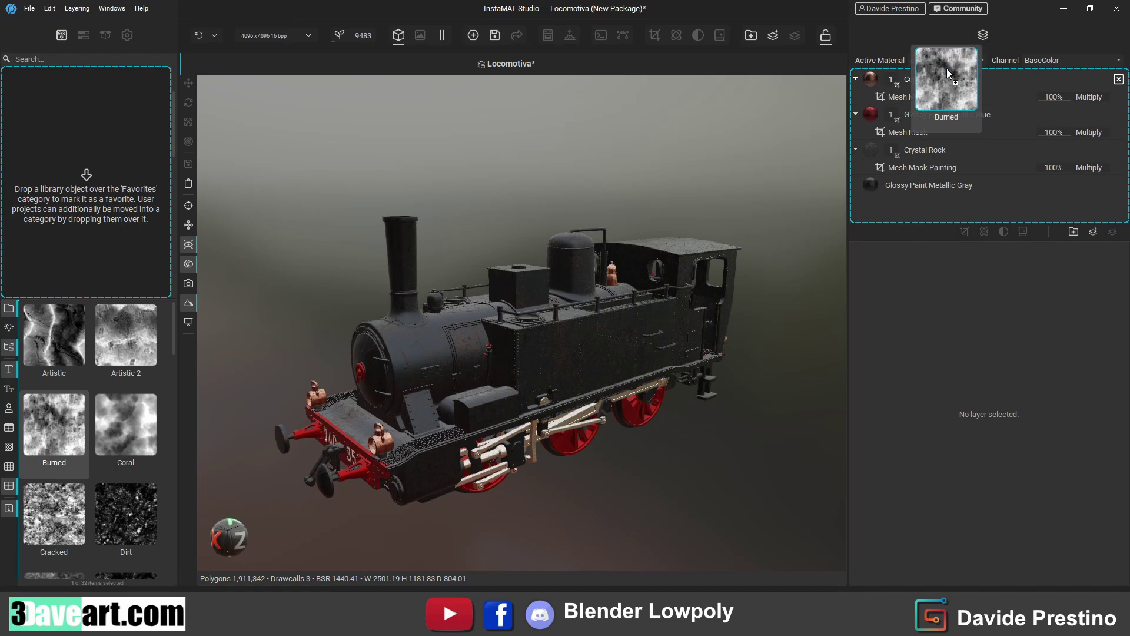
pyautogui.moveTo(955, 74); pyautogui.dragTo(906, 86)
# - Set the Burned layer's blend mode to Multiply and orbit around the locomotive
pyautogui.click(905, 85)
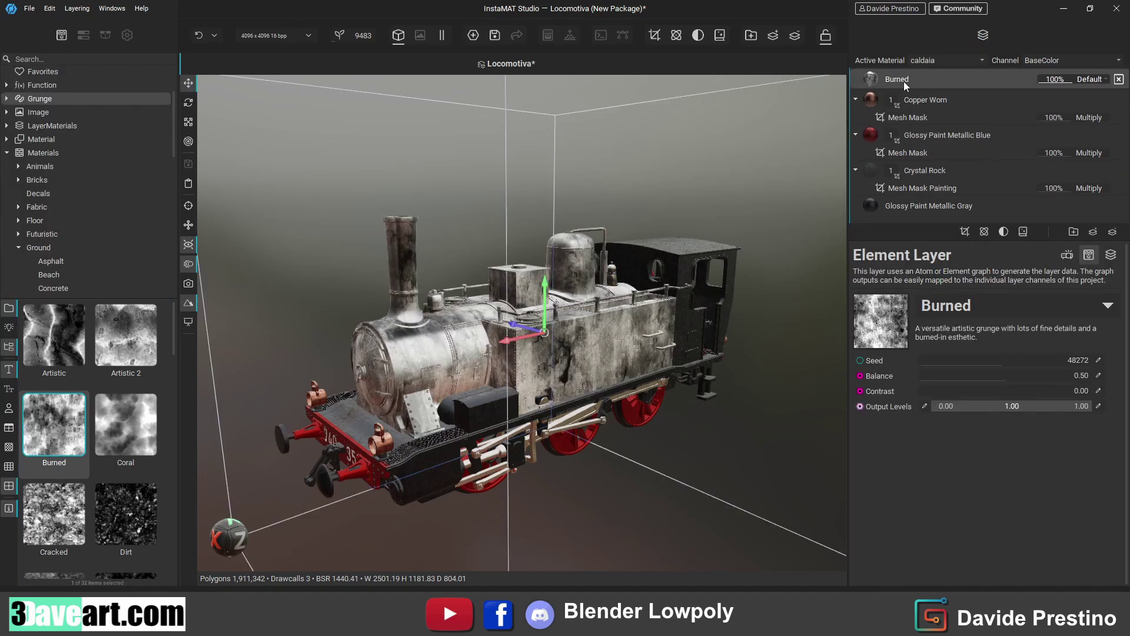
pyautogui.click(1090, 79)
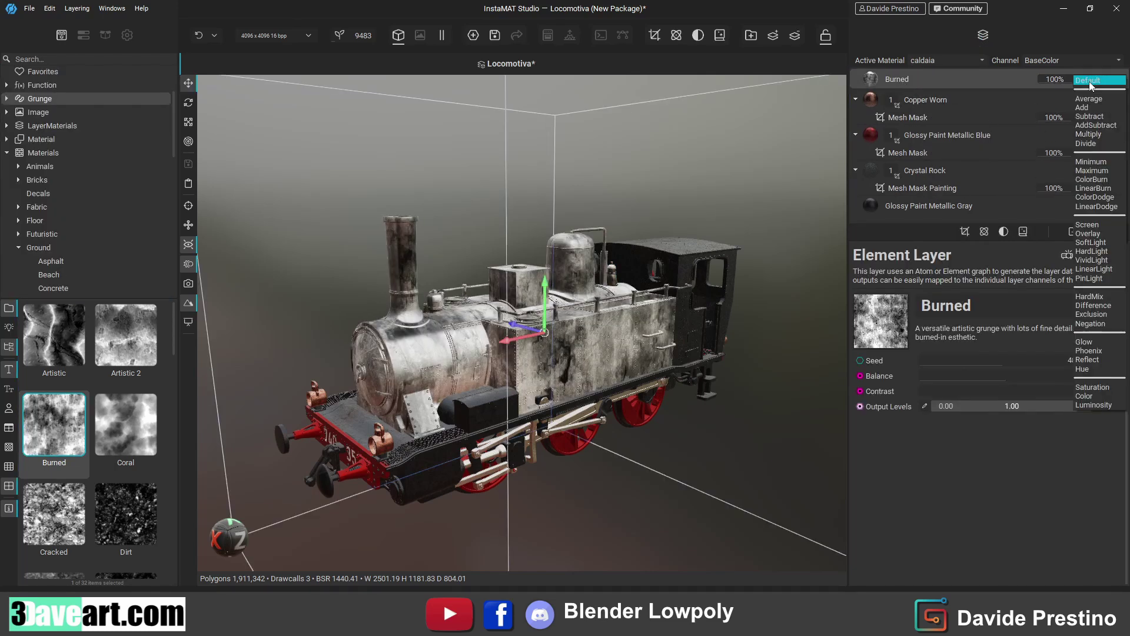
pyautogui.click(1089, 134)
pyautogui.moveTo(754, 222); pyautogui.dragTo(769, 267, button='middle')
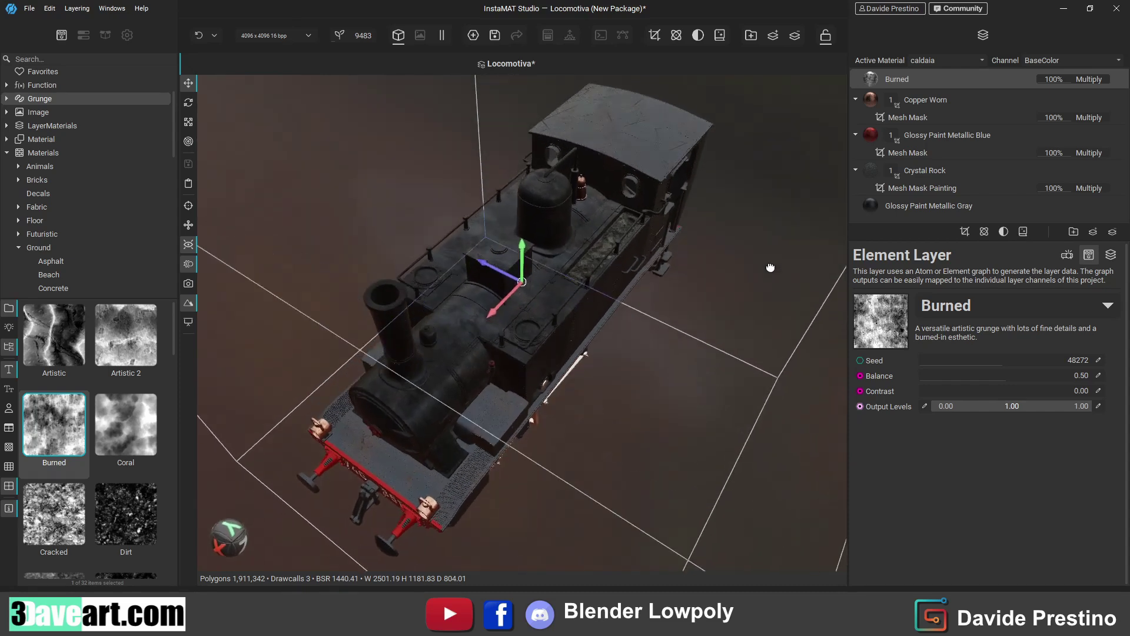
pyautogui.moveTo(843, 281); pyautogui.dragTo(909, 95, button='middle')
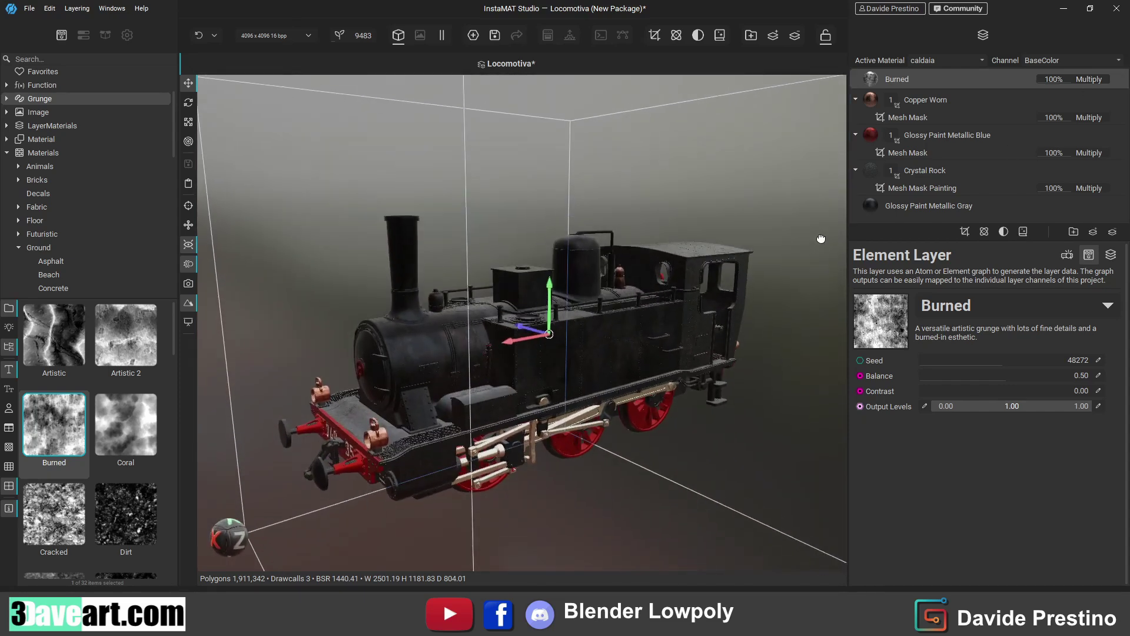
# - Copy the Burned layer and paste it into the Cabina material
pyautogui.rightClick(910, 97)
pyautogui.click(910, 101)
pyautogui.click(919, 61)
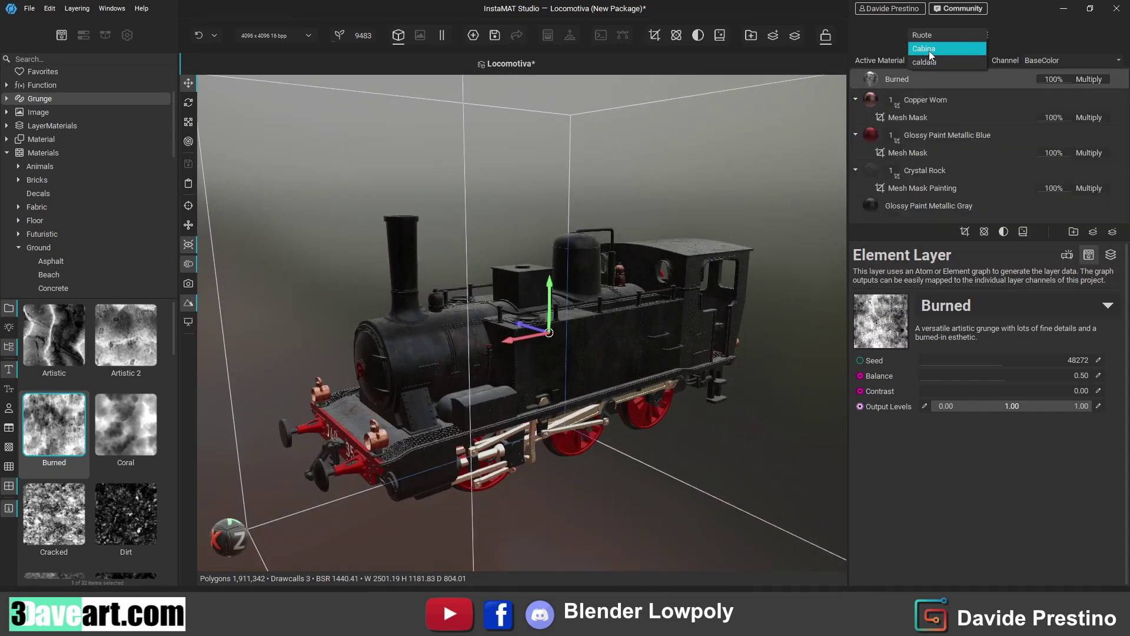
pyautogui.click(927, 81)
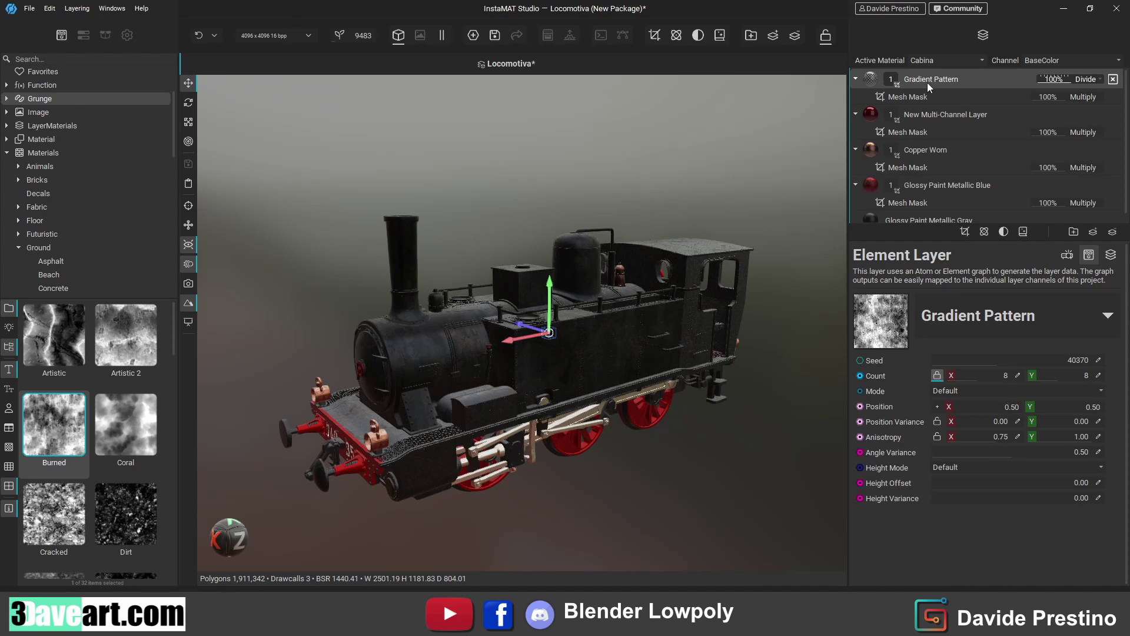
pyautogui.hotkey('ctrl', 'v')
# - Paste the copied layer into the Ruote material, then return to caldaia
pyautogui.click(965, 61)
pyautogui.click(937, 83)
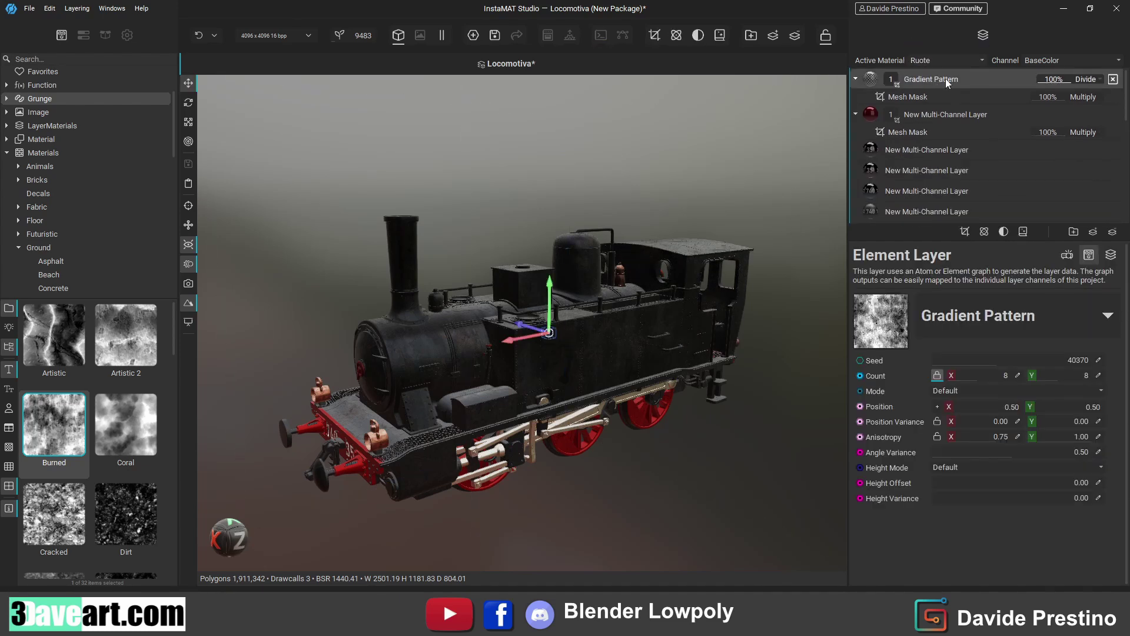
pyautogui.hotkey('ctrl', 'v')
pyautogui.moveTo(706, 353)
pyautogui.mouseDown(button='middle')
pyautogui.moveTo(625, 319)
pyautogui.moveTo(558, 315)
pyautogui.moveTo(538, 328)
pyautogui.moveTo(683, 323)
pyautogui.moveTo(511, 329)
pyautogui.moveTo(666, 339)
pyautogui.mouseUp(button='middle')
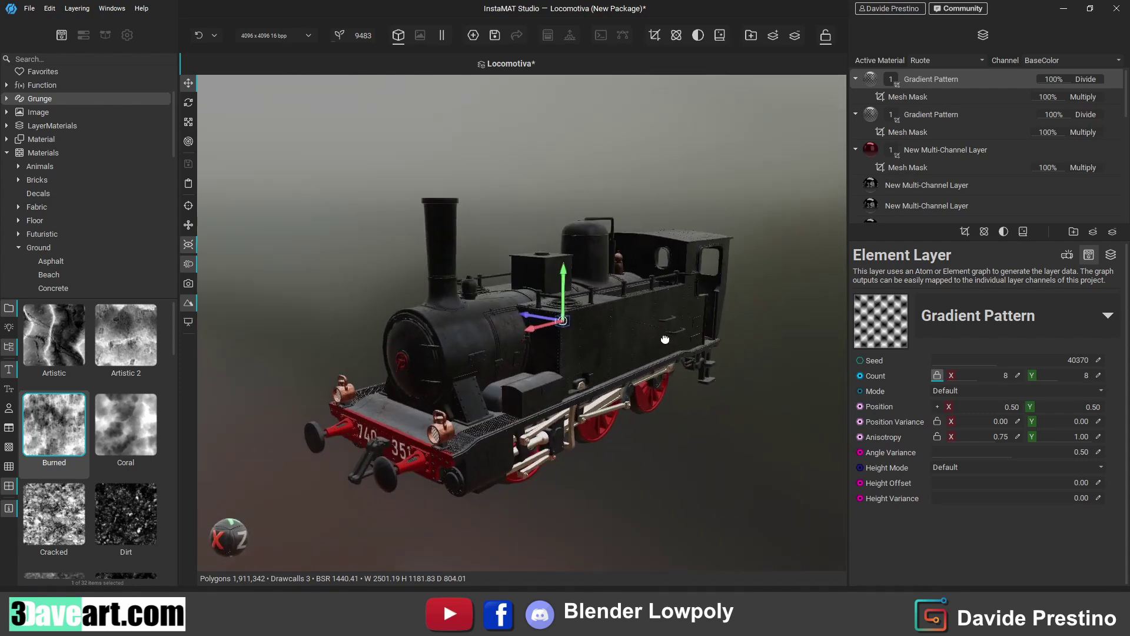
pyautogui.click(944, 60)
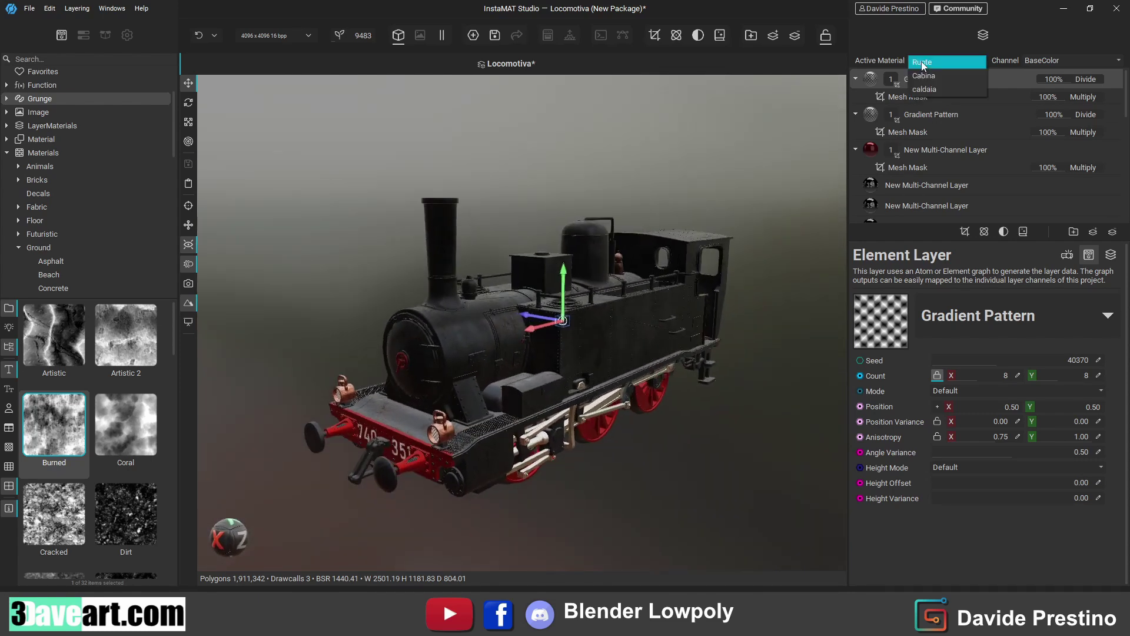
pyautogui.click(927, 91)
pyautogui.click(986, 380)
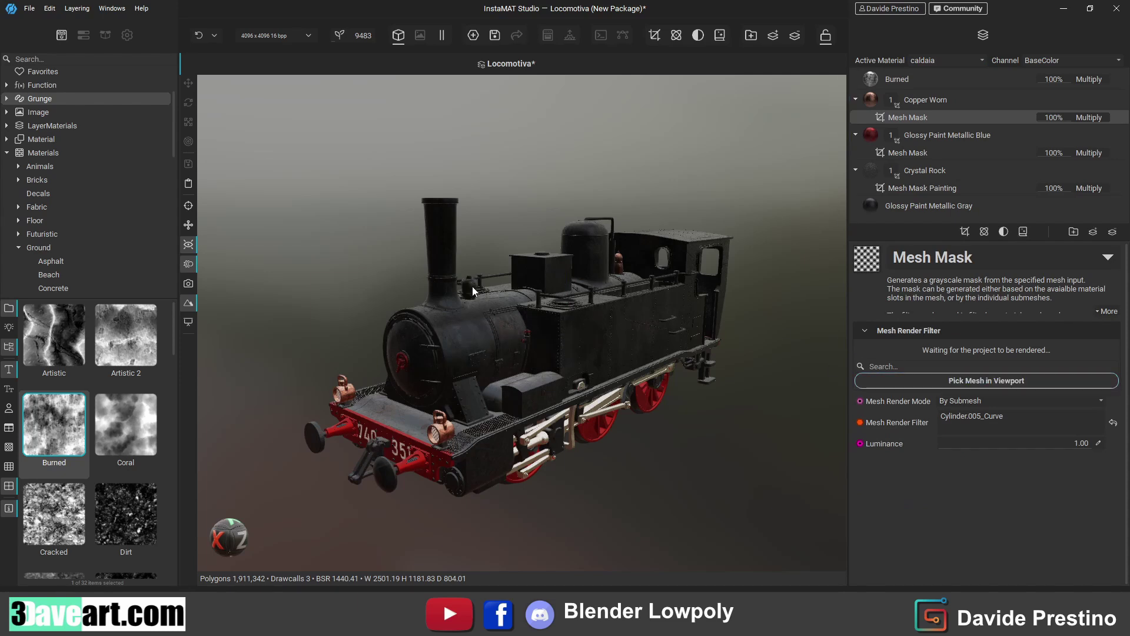
# - Add the small boiler cap to Copper Worn's Mesh Mask, then drag Burned grunge into caldaia's layers
pyautogui.scroll(5, 472, 286)
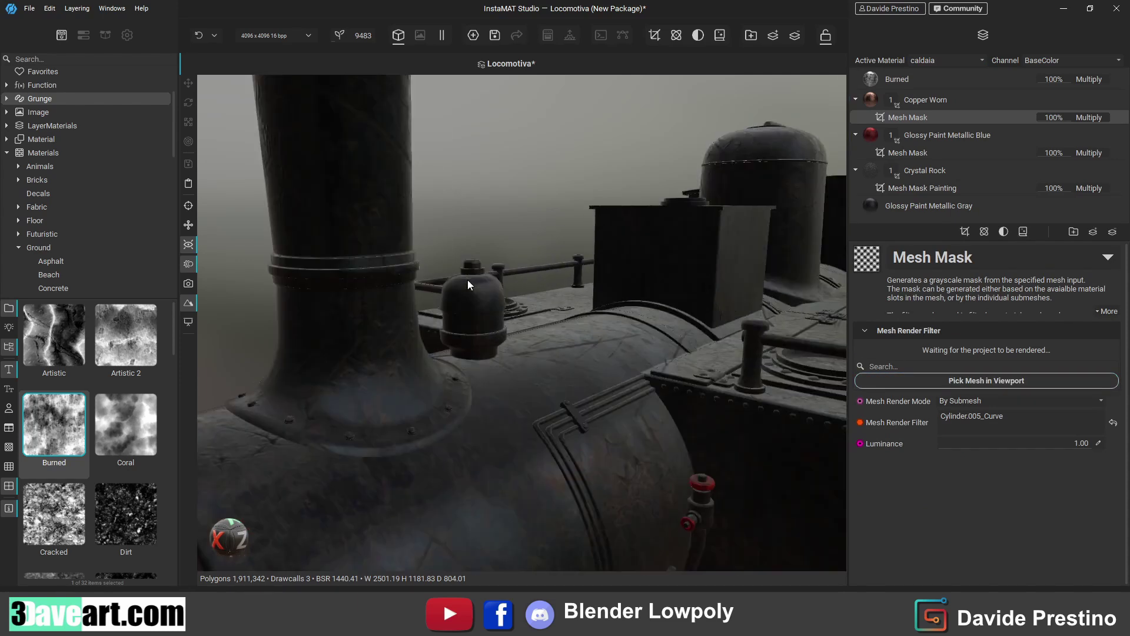
pyautogui.click(964, 380)
pyautogui.scroll(-3, 641, 322)
pyautogui.moveTo(908, 118)
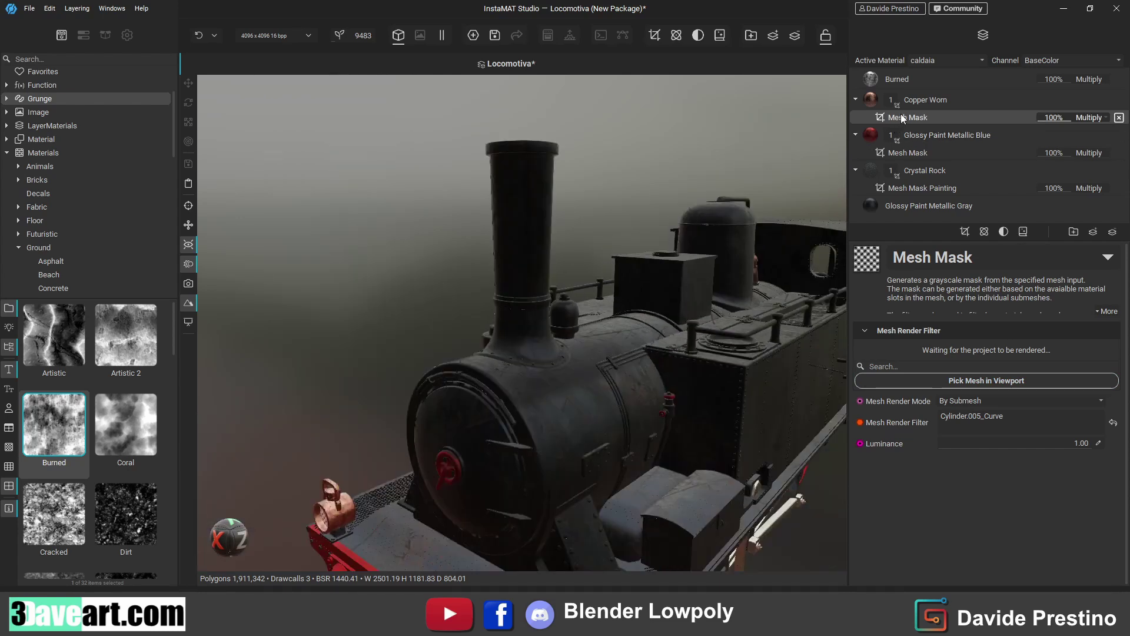
pyautogui.click(917, 100)
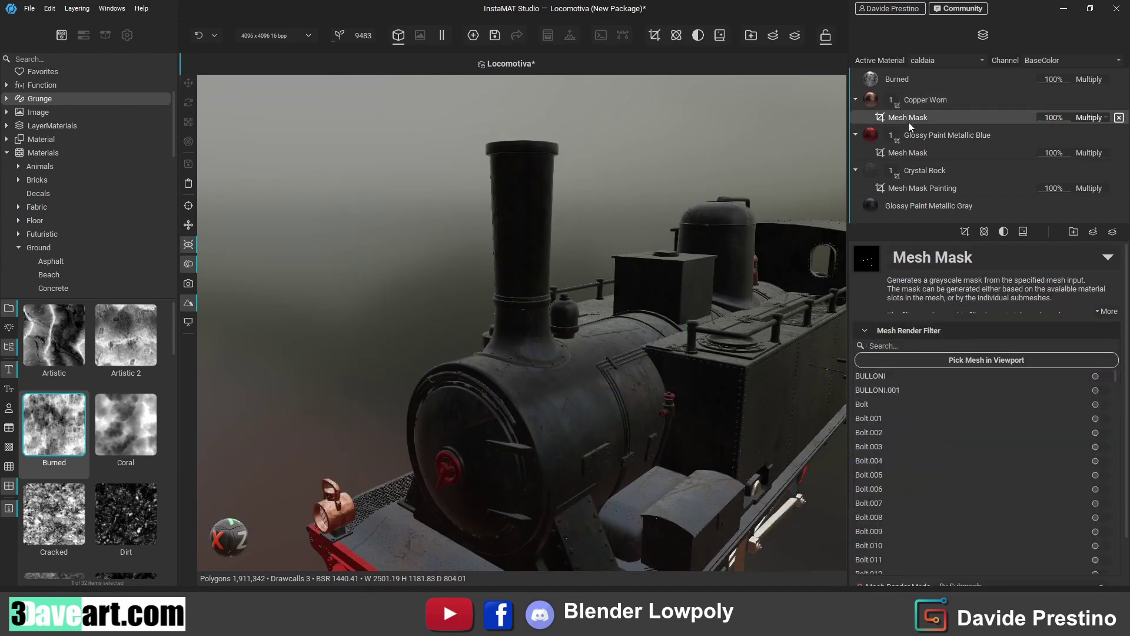
pyautogui.click(962, 360)
pyautogui.click(568, 311)
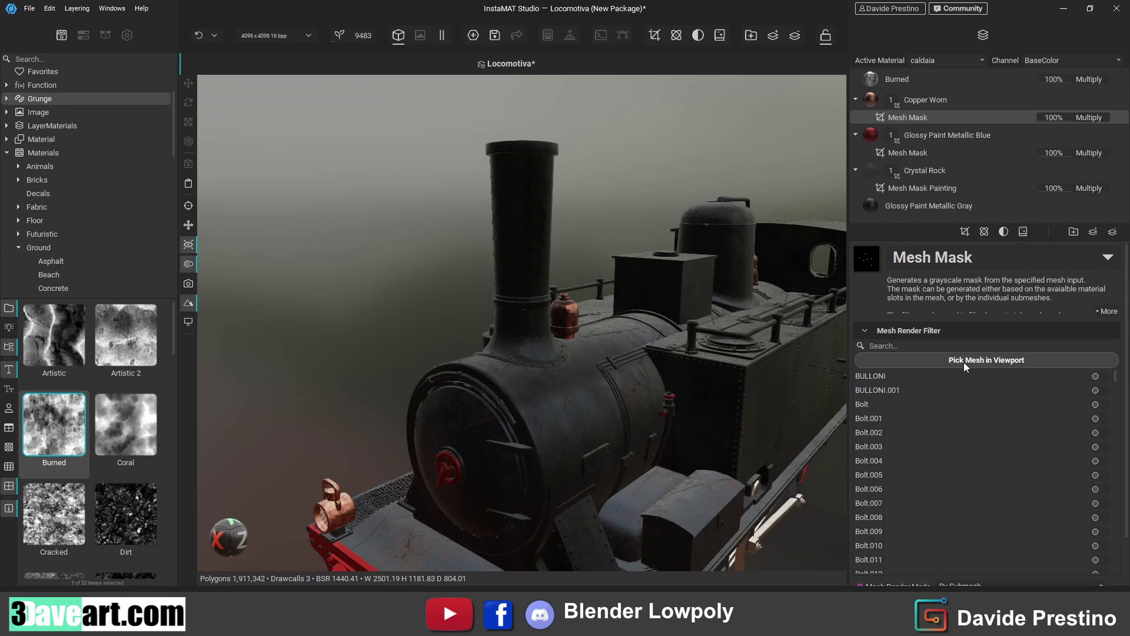
pyautogui.moveTo(838, 355); pyautogui.dragTo(575, 384, button='middle')
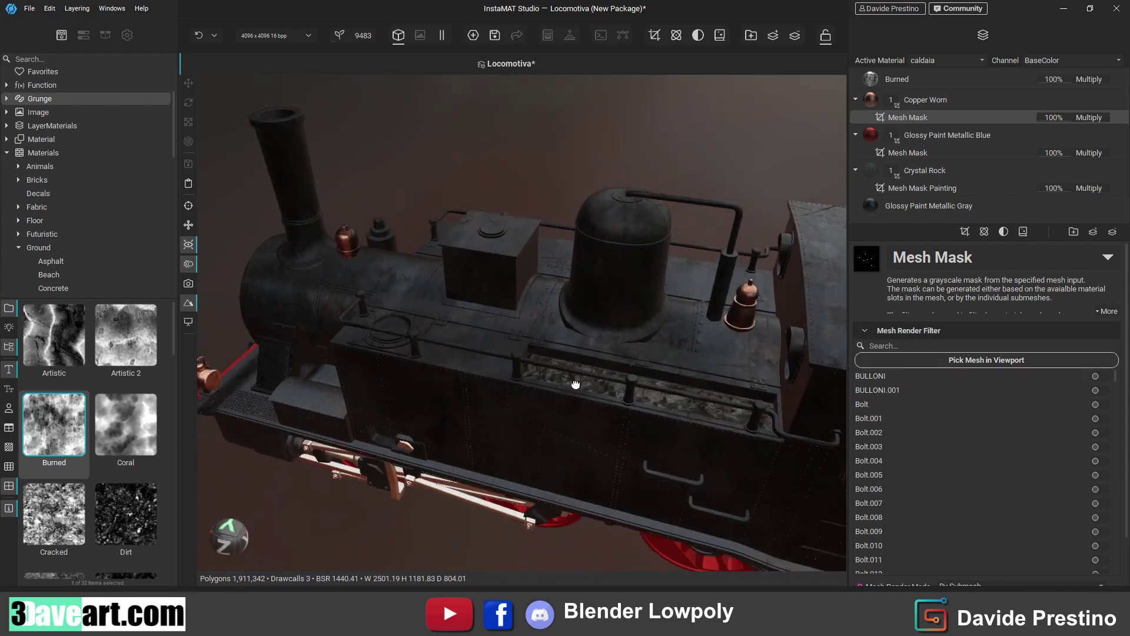
pyautogui.moveTo(575, 384)
pyautogui.mouseDown(button='middle')
pyautogui.moveTo(640, 360)
pyautogui.moveTo(720, 306)
pyautogui.moveTo(787, 323)
pyautogui.moveTo(672, 324)
pyautogui.moveTo(595, 349)
pyautogui.moveTo(599, 340)
pyautogui.mouseUp(button='middle')
pyautogui.scroll(-5, 672, 324)
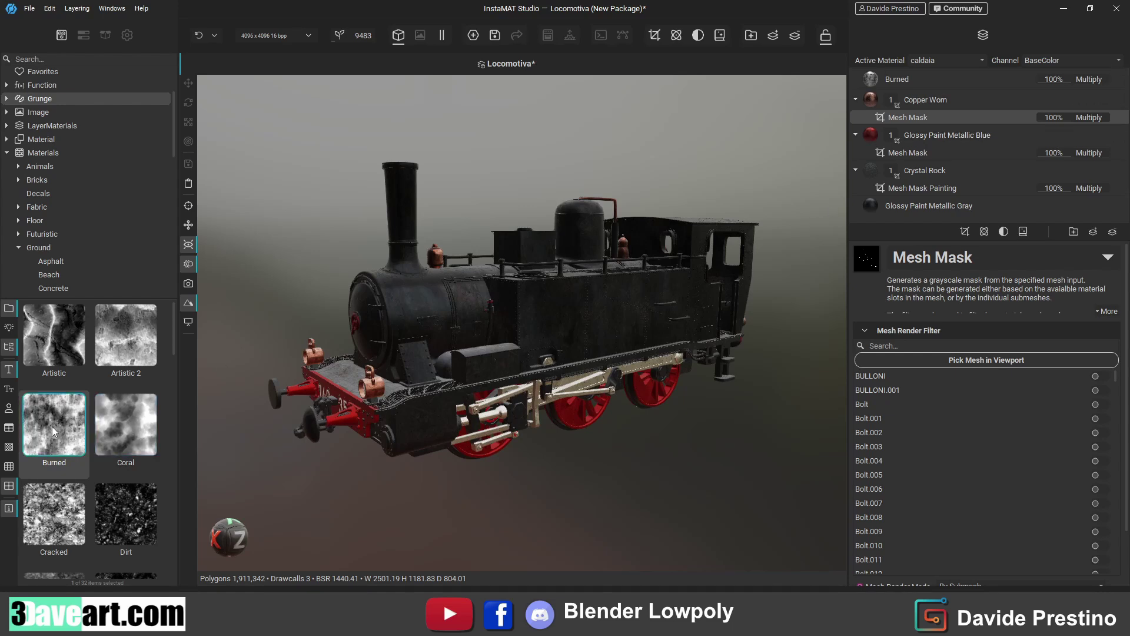
pyautogui.moveTo(54, 424); pyautogui.dragTo(943, 72)
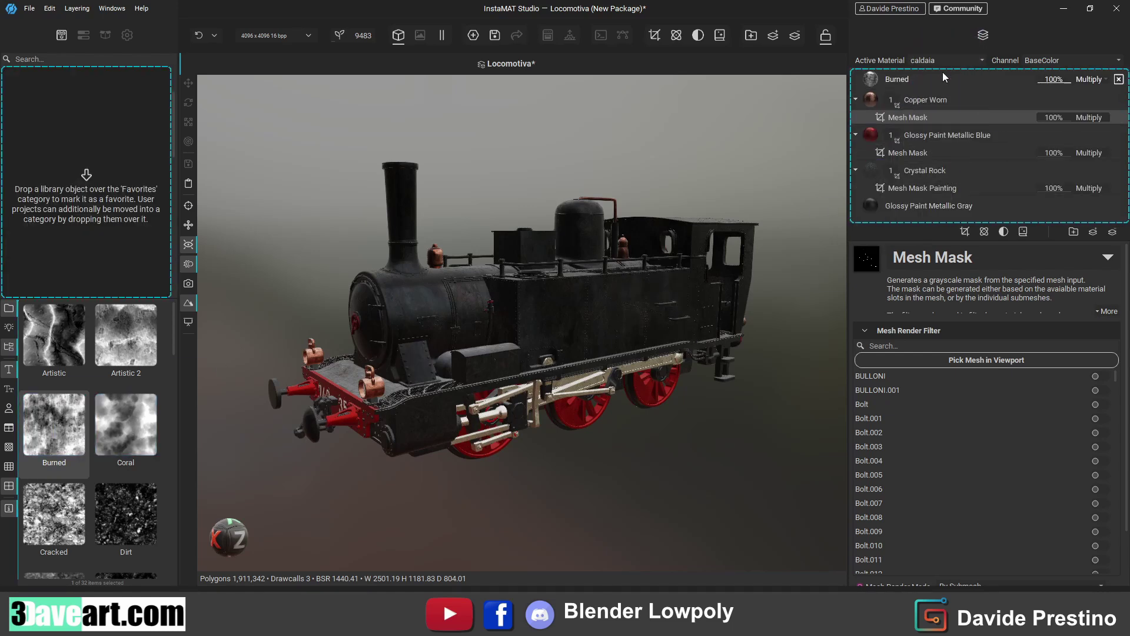
# - Try a Mesh Edge Wear Mask on the new Burned layer, then delete it
pyautogui.click(920, 83)
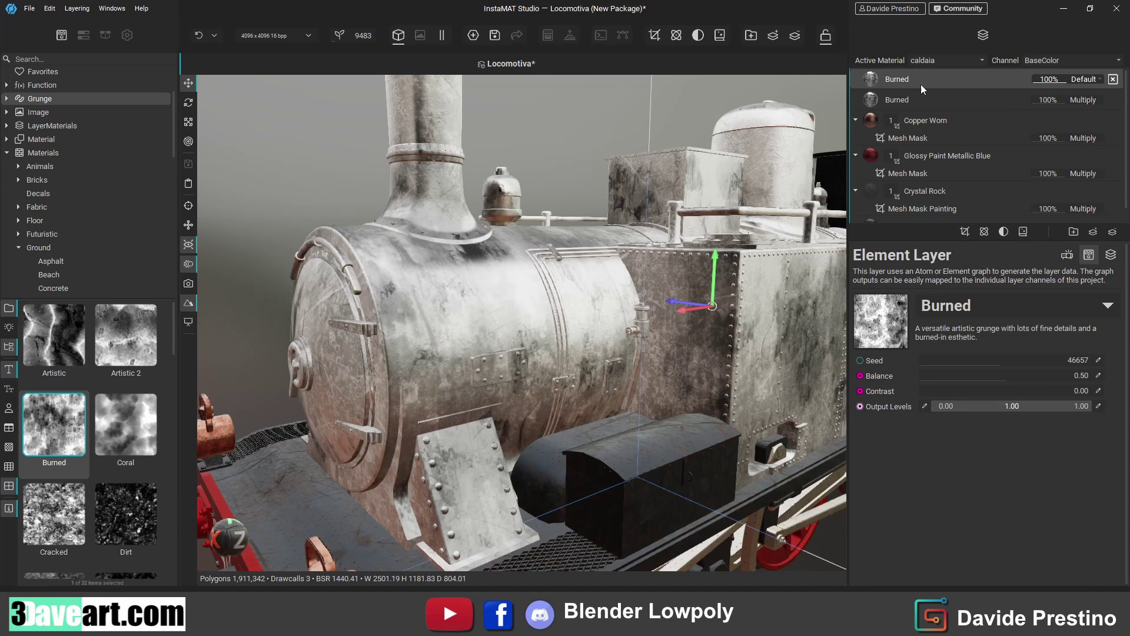
pyautogui.click(972, 238)
pyautogui.click(1001, 253)
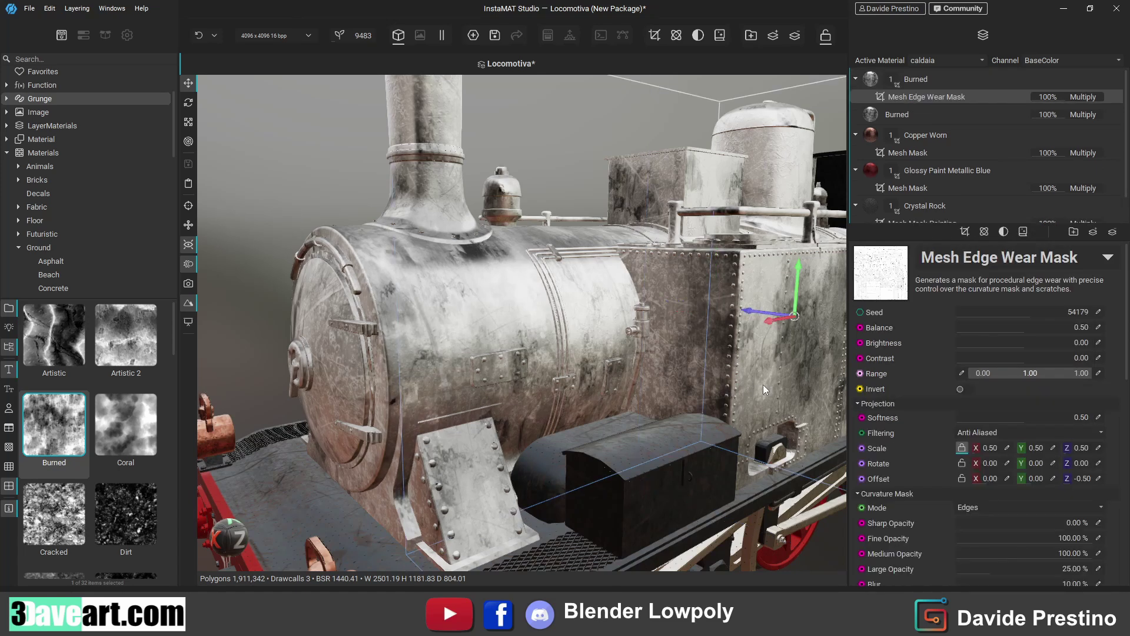
pyautogui.click(924, 81)
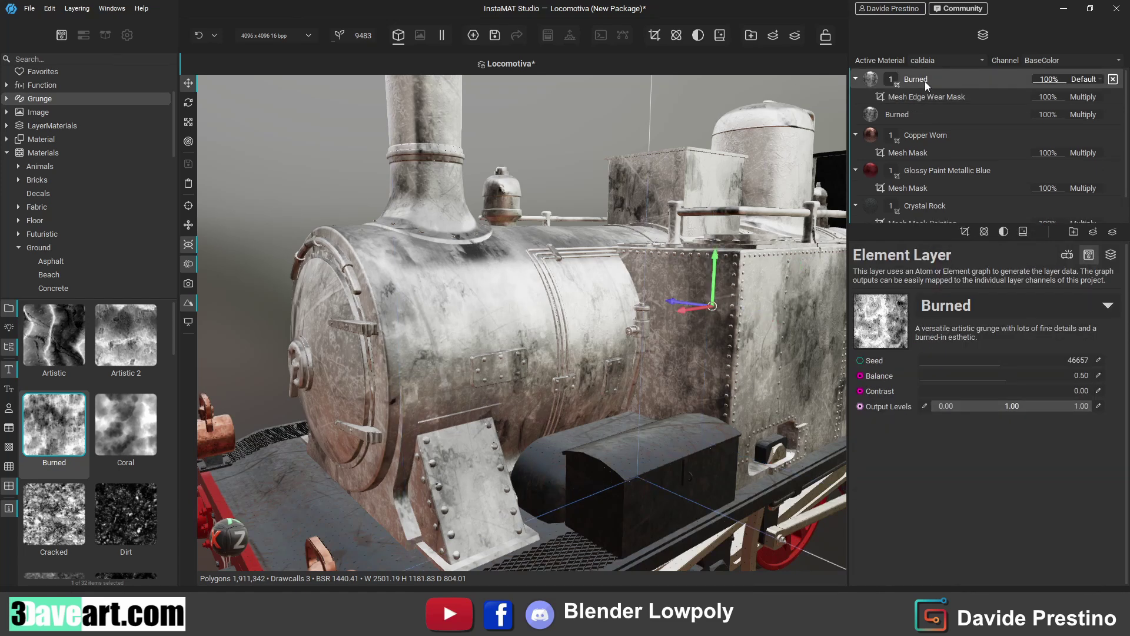
pyautogui.click(922, 97)
pyautogui.press('Delete')
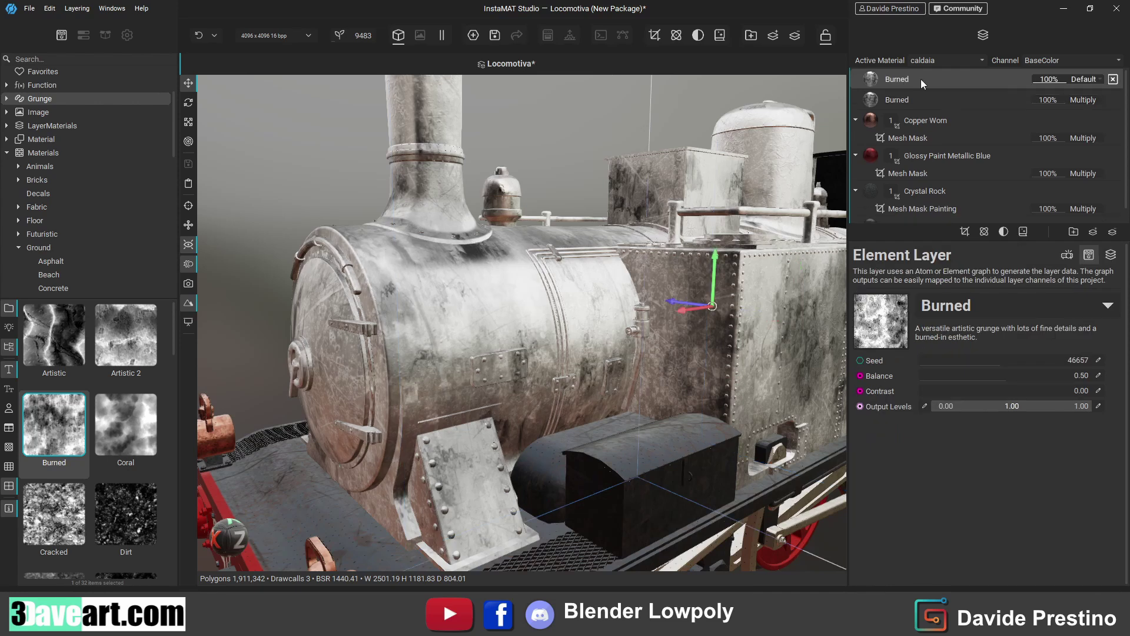
# - Mask the Burned layer with a Mesh Mask Builder at Curvature Opacity 0.14
pyautogui.click(966, 233)
pyautogui.click(1028, 295)
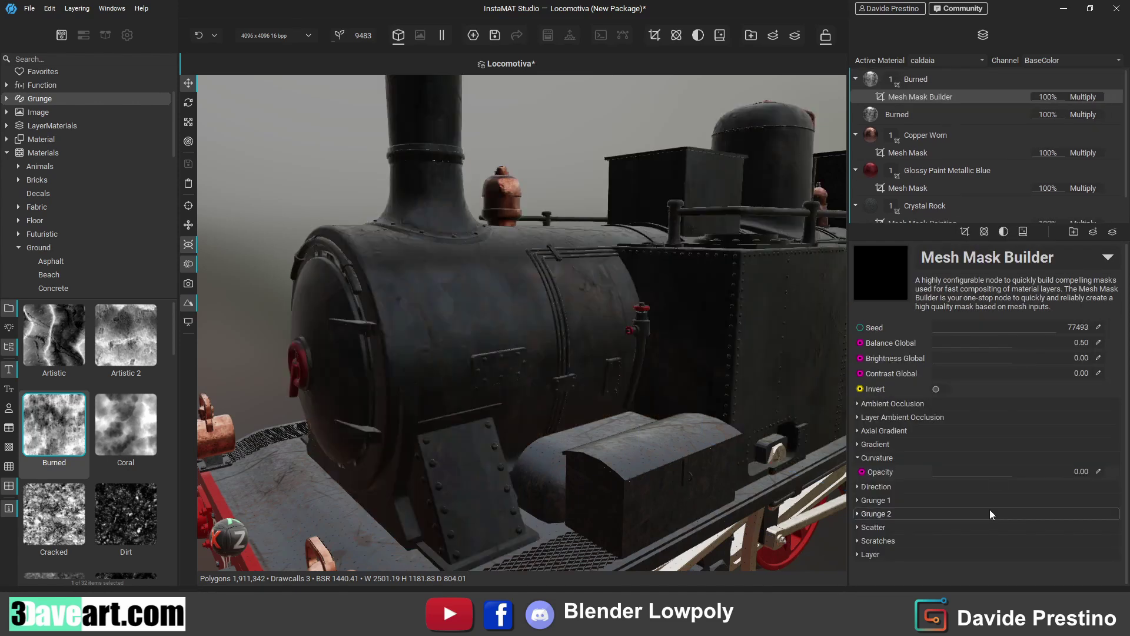
pyautogui.moveTo(984, 475); pyautogui.dragTo(1023, 476)
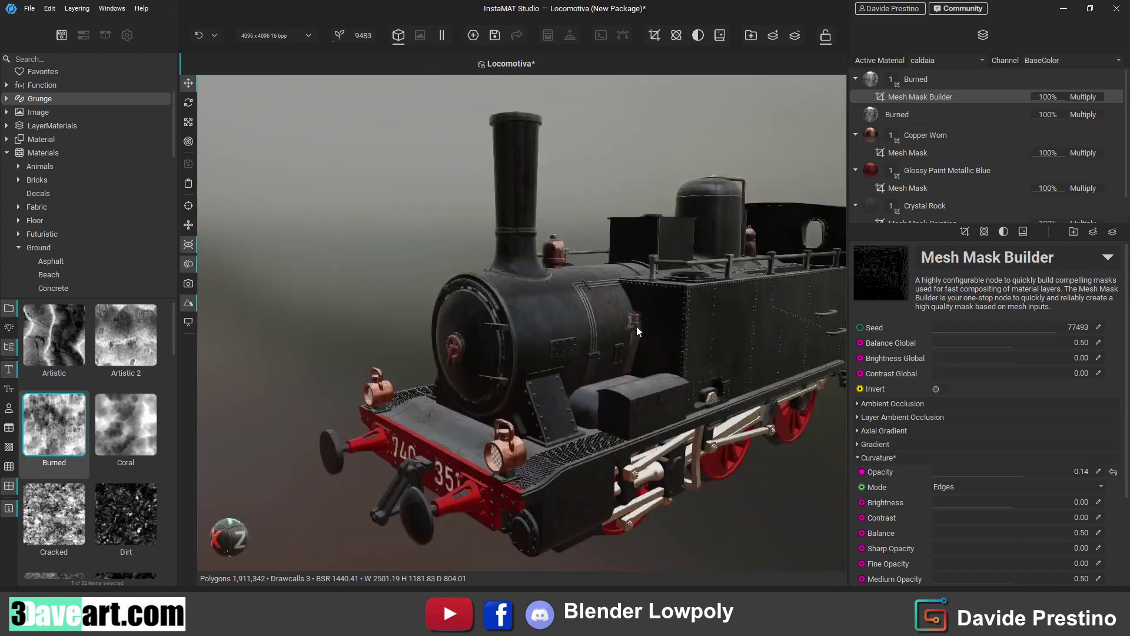
pyautogui.moveTo(637, 327)
pyautogui.keyDown('alt'); pyautogui.mouseDown()
pyautogui.moveTo(542, 335)
pyautogui.moveTo(648, 295)
pyautogui.mouseUp(); pyautogui.keyUp('alt')
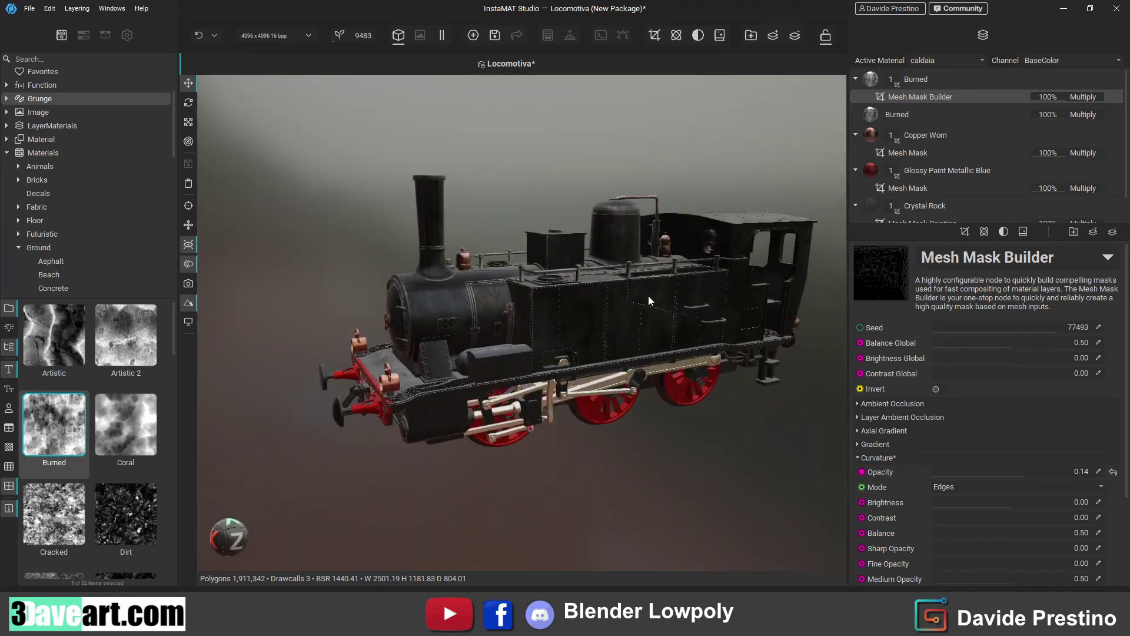
pyautogui.click(913, 80)
# - Check the Burned layer on Cabina and Ruote, then orbit around the finished locomotive
pyautogui.click(945, 60)
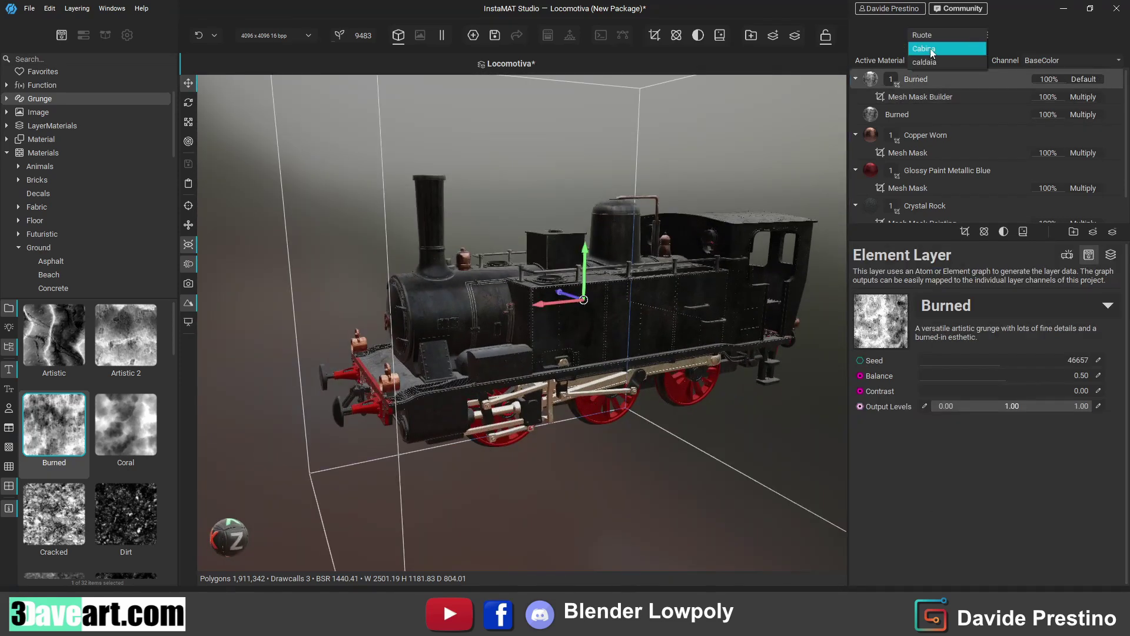
pyautogui.click(971, 47)
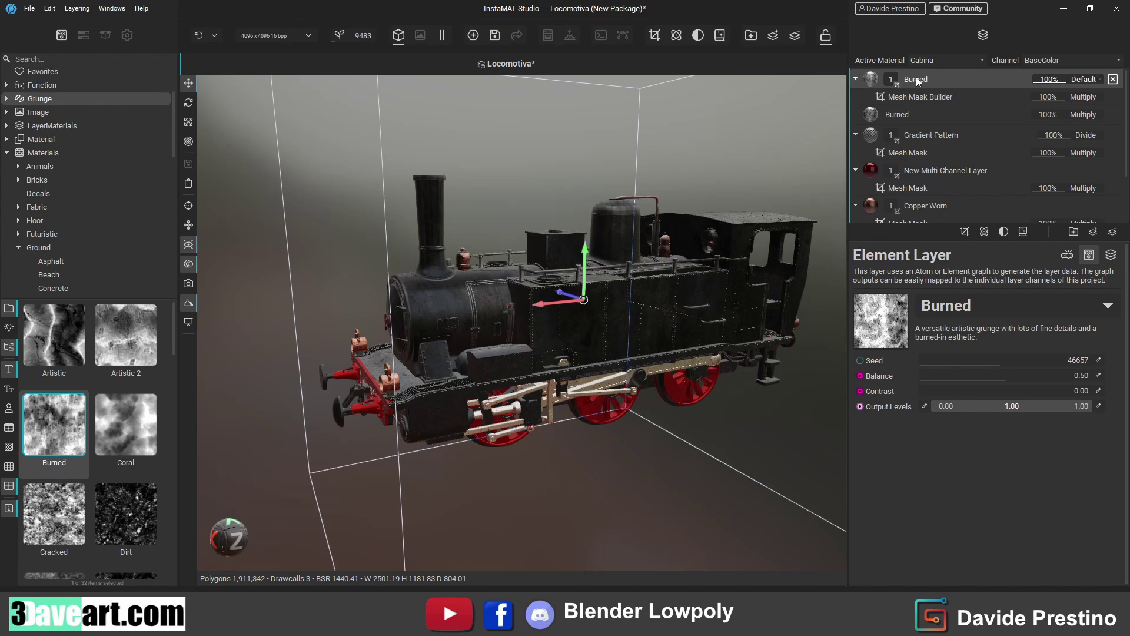
pyautogui.click(927, 51)
pyautogui.click(915, 76)
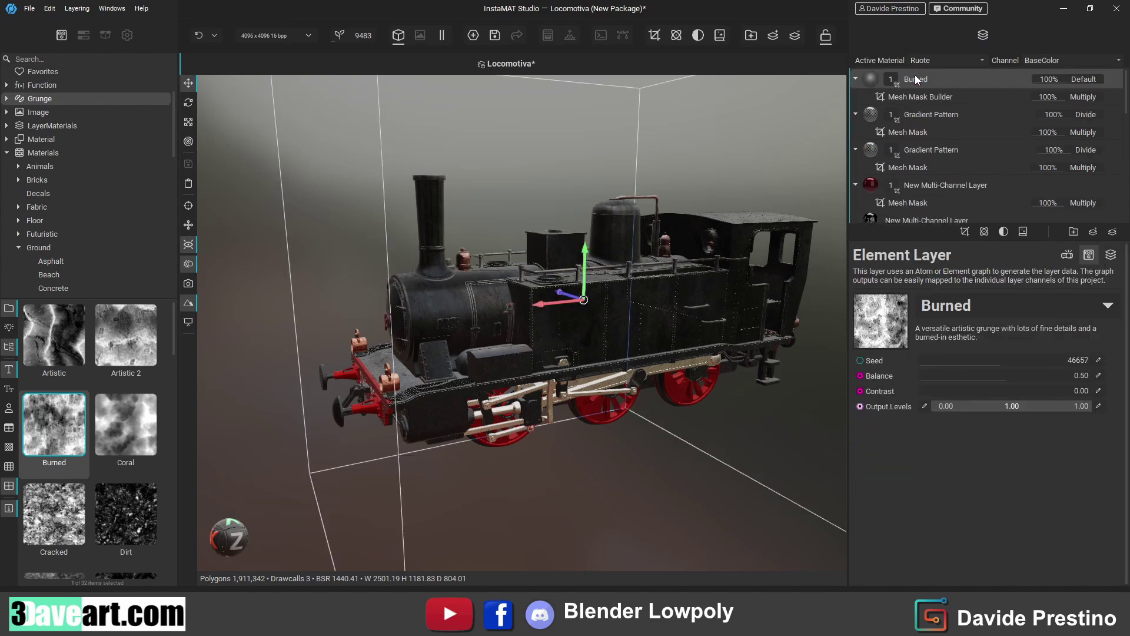
pyautogui.moveTo(846, 132); pyautogui.dragTo(688, 378, button='middle')
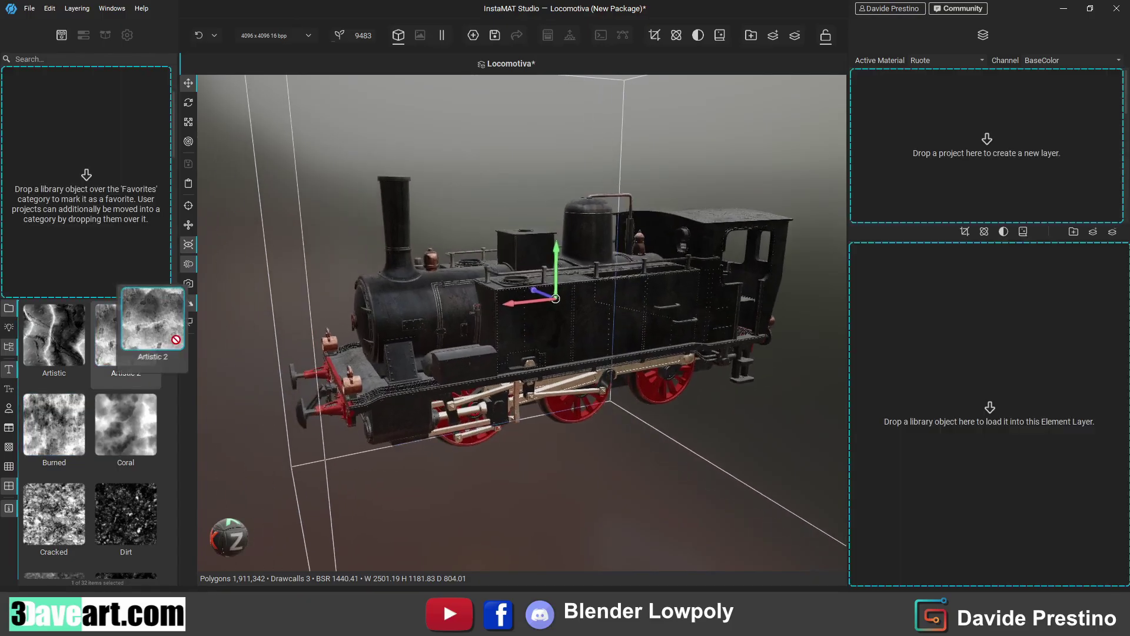
pyautogui.moveTo(423, 405); pyautogui.dragTo(505, 392, button='middle')
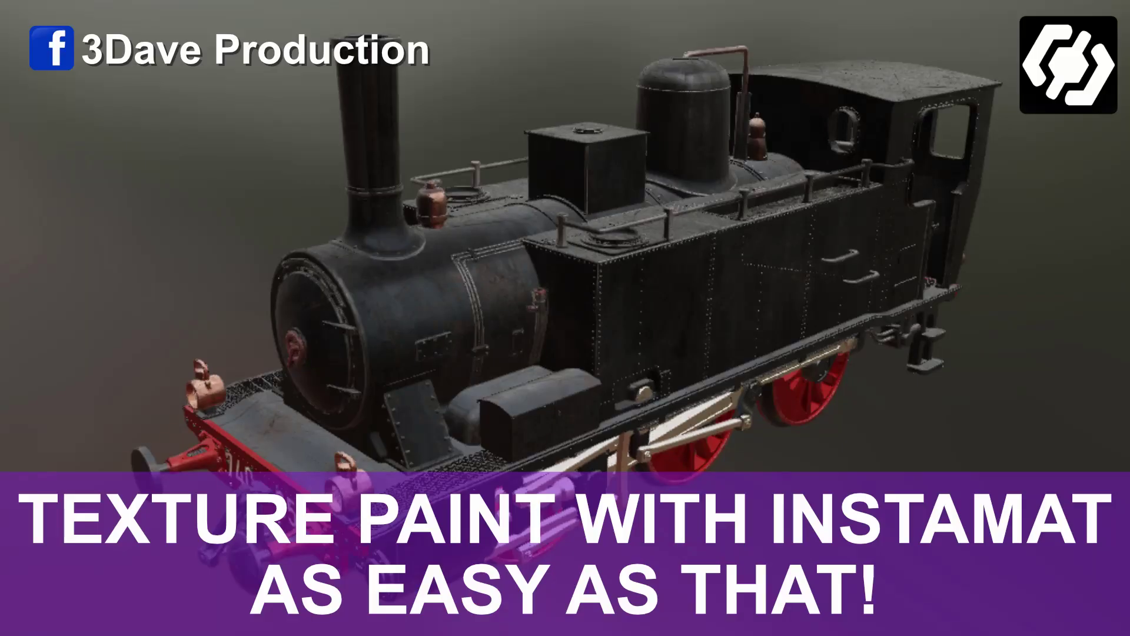